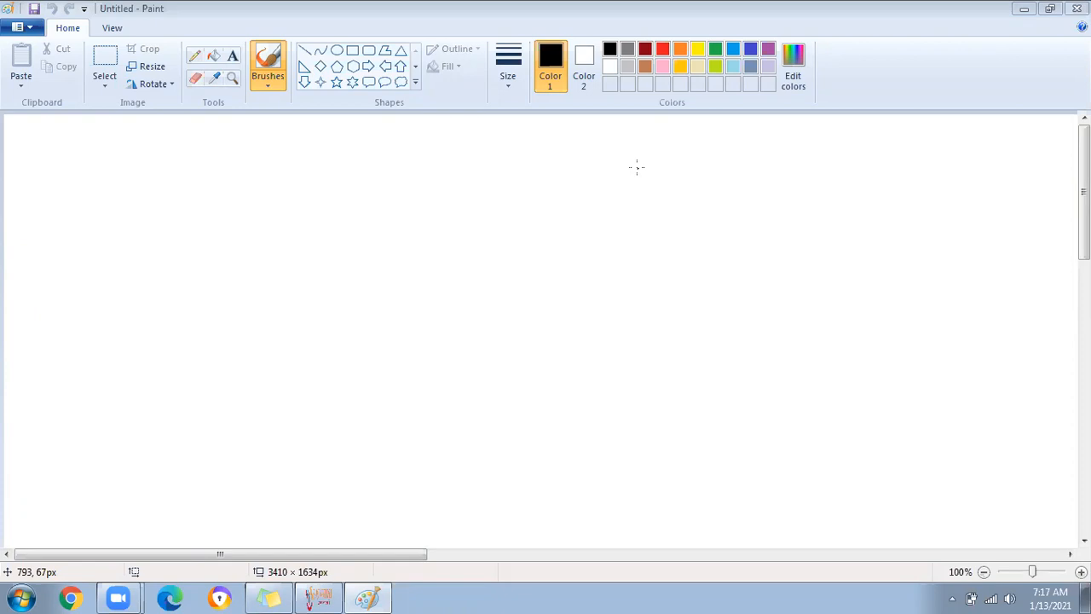
# Undo the first lettering attempt and switch to the Calligraphy brush
pyautogui.moveTo(122, 146)
pyautogui.mouseDown()
pyautogui.moveTo(114, 142)
pyautogui.moveTo(139, 151)
pyautogui.mouseUp()
pyautogui.hotkey('ctrl', 'z')
pyautogui.click(285, 82)
pyautogui.click(298, 108)
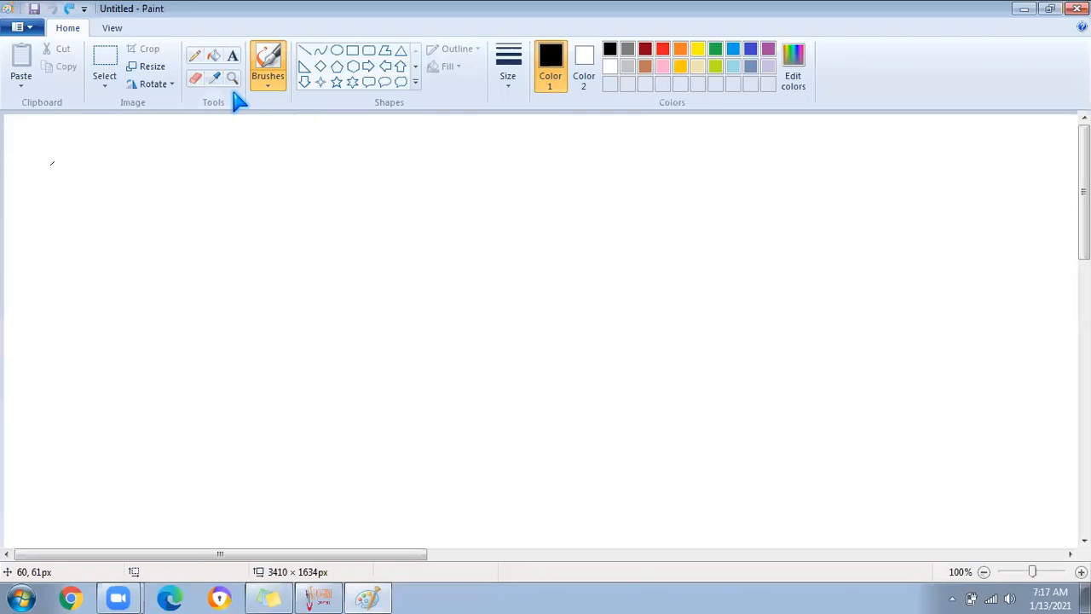
# Handwrite 'Consignment PO' near the top left and underline it
pyautogui.moveTo(140, 138)
pyautogui.mouseDown()
pyautogui.moveTo(124, 178)
pyautogui.moveTo(171, 154)
pyautogui.moveTo(279, 155)
pyautogui.moveTo(325, 134)
pyautogui.mouseUp()
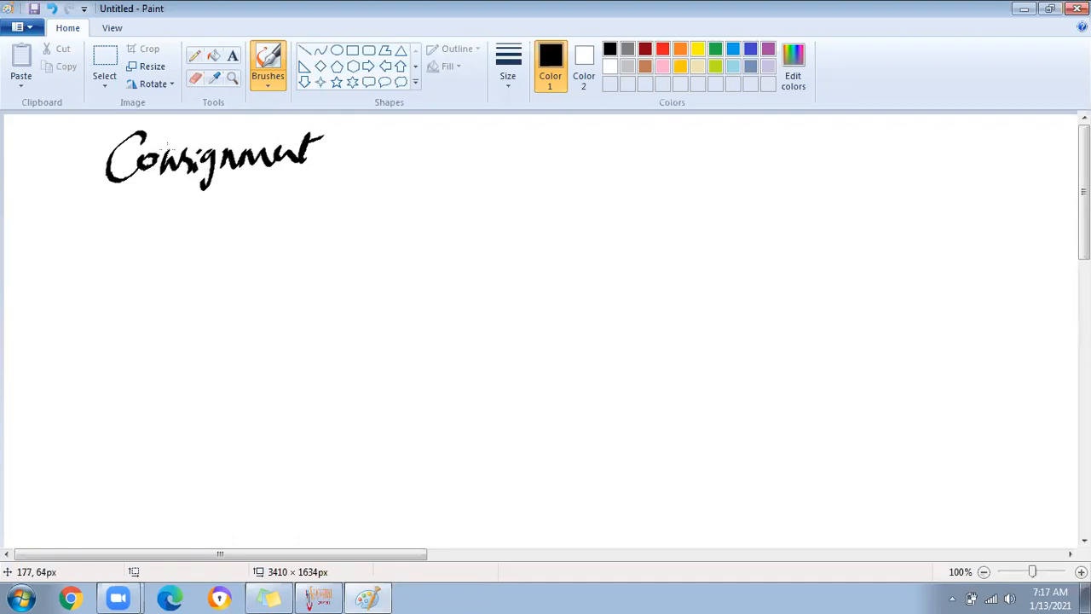
pyautogui.moveTo(353, 135)
pyautogui.mouseDown()
pyautogui.moveTo(346, 167)
pyautogui.moveTo(381, 138)
pyautogui.mouseUp()
pyautogui.moveTo(149, 189); pyautogui.dragTo(249, 181)
pyautogui.moveTo(315, 177); pyautogui.dragTo(384, 166)
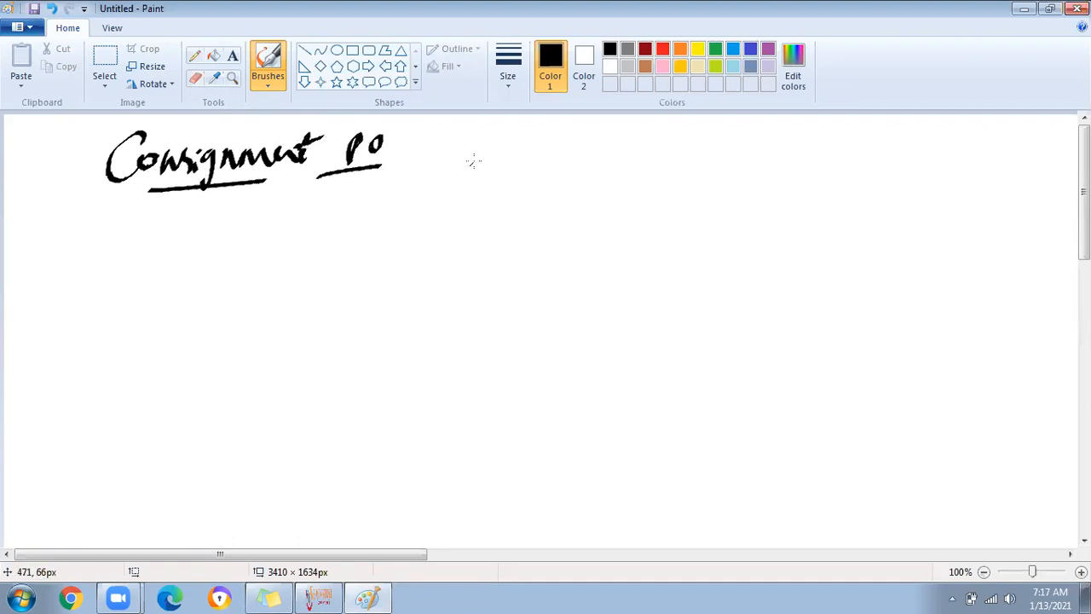
# Draw a vertical divider, write 'Standard PO' on the right, and 'Vendor responsibility' on the left
pyautogui.moveTo(447, 118); pyautogui.dragTo(445, 346)
pyautogui.moveTo(505, 132)
pyautogui.mouseDown()
pyautogui.moveTo(479, 164)
pyautogui.moveTo(511, 162)
pyautogui.mouseUp()
pyautogui.moveTo(504, 147)
pyautogui.mouseDown()
pyautogui.moveTo(607, 143)
pyautogui.moveTo(631, 120)
pyautogui.moveTo(667, 152)
pyautogui.moveTo(684, 125)
pyautogui.mouseUp()
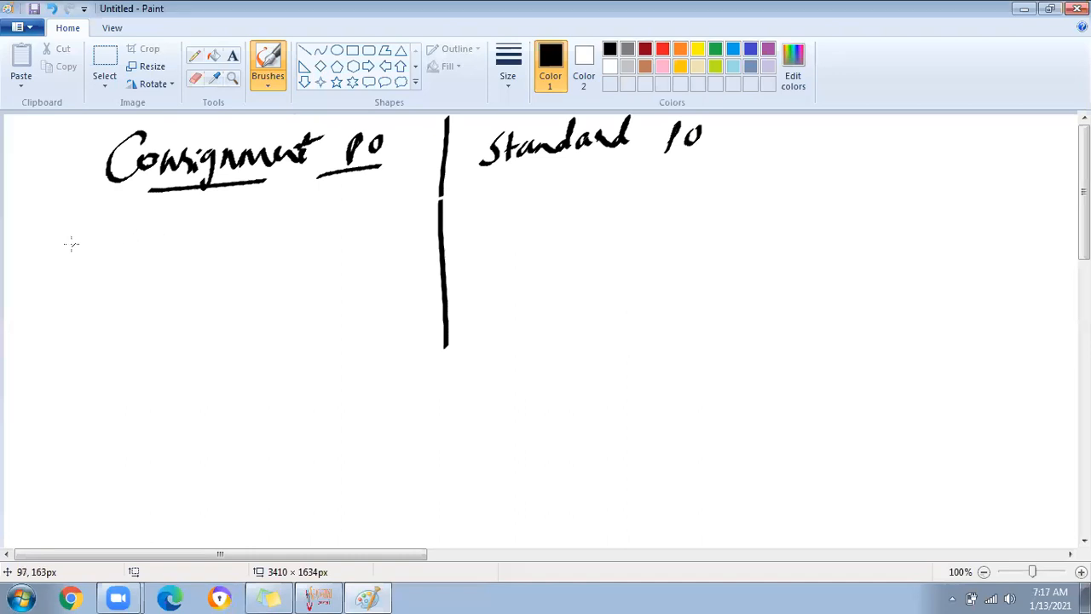
pyautogui.moveTo(72, 225)
pyautogui.mouseDown()
pyautogui.moveTo(132, 229)
pyautogui.moveTo(141, 215)
pyautogui.moveTo(190, 241)
pyautogui.moveTo(233, 212)
pyautogui.moveTo(309, 213)
pyautogui.moveTo(351, 186)
pyautogui.moveTo(368, 211)
pyautogui.moveTo(384, 190)
pyautogui.moveTo(394, 242)
pyautogui.mouseUp()
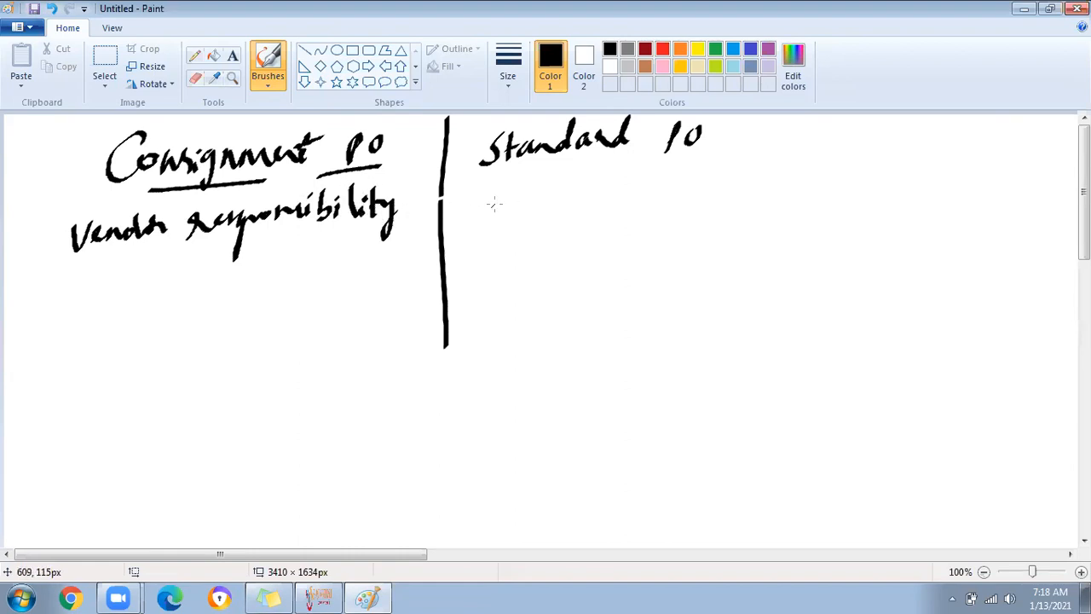
# Write 'Company Responsibility' under Standard PO and 'Purchase in a Bulk qty' on the left
pyautogui.moveTo(516, 181)
pyautogui.mouseDown()
pyautogui.moveTo(512, 201)
pyautogui.moveTo(539, 190)
pyautogui.moveTo(552, 203)
pyautogui.moveTo(606, 194)
pyautogui.moveTo(579, 228)
pyautogui.mouseUp()
pyautogui.moveTo(644, 188); pyautogui.dragTo(824, 179)
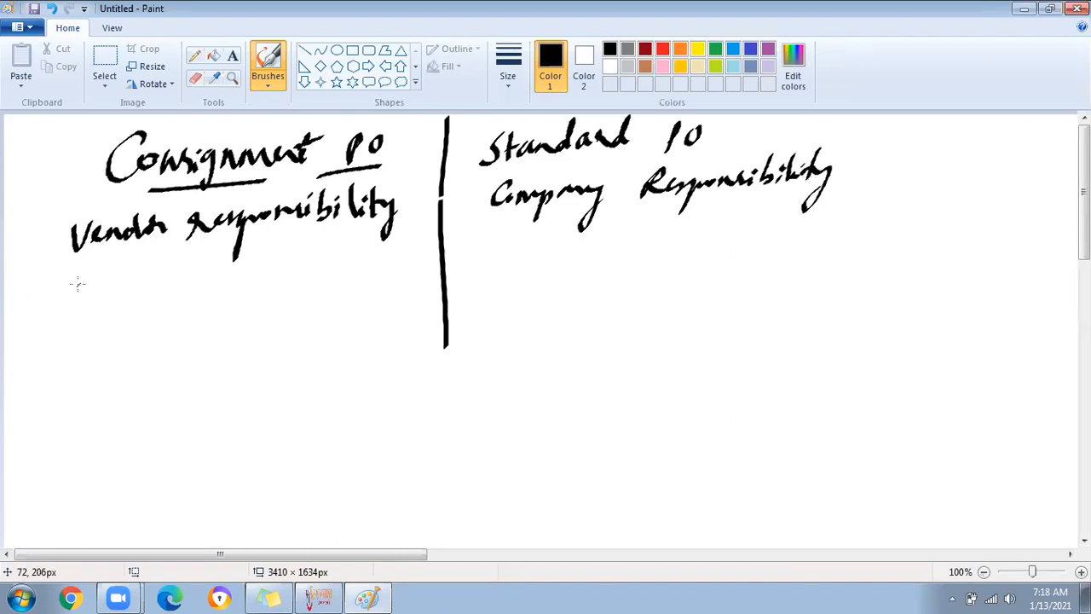
pyautogui.moveTo(88, 278)
pyautogui.mouseDown()
pyautogui.moveTo(75, 308)
pyautogui.moveTo(152, 273)
pyautogui.moveTo(351, 269)
pyautogui.moveTo(394, 257)
pyautogui.moveTo(407, 240)
pyautogui.moveTo(399, 295)
pyautogui.mouseUp()
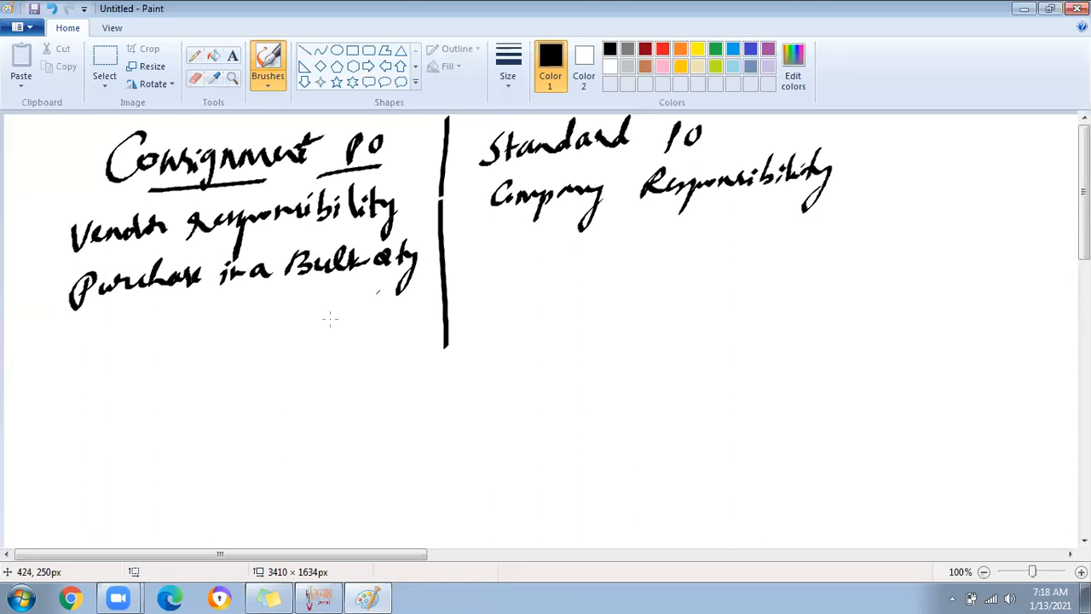
# Write 'Material grade-C' on the left and begin 'Purchase' under Company Responsibility
pyautogui.moveTo(78, 335)
pyautogui.mouseDown()
pyautogui.moveTo(188, 338)
pyautogui.moveTo(221, 317)
pyautogui.mouseUp()
pyautogui.moveTo(124, 334); pyautogui.dragTo(153, 320)
pyautogui.moveTo(251, 324)
pyautogui.mouseDown()
pyautogui.moveTo(235, 334)
pyautogui.moveTo(239, 370)
pyautogui.moveTo(283, 332)
pyautogui.moveTo(353, 315)
pyautogui.mouseUp()
pyautogui.moveTo(375, 305)
pyautogui.mouseDown()
pyautogui.moveTo(365, 314)
pyautogui.moveTo(376, 329)
pyautogui.mouseUp()
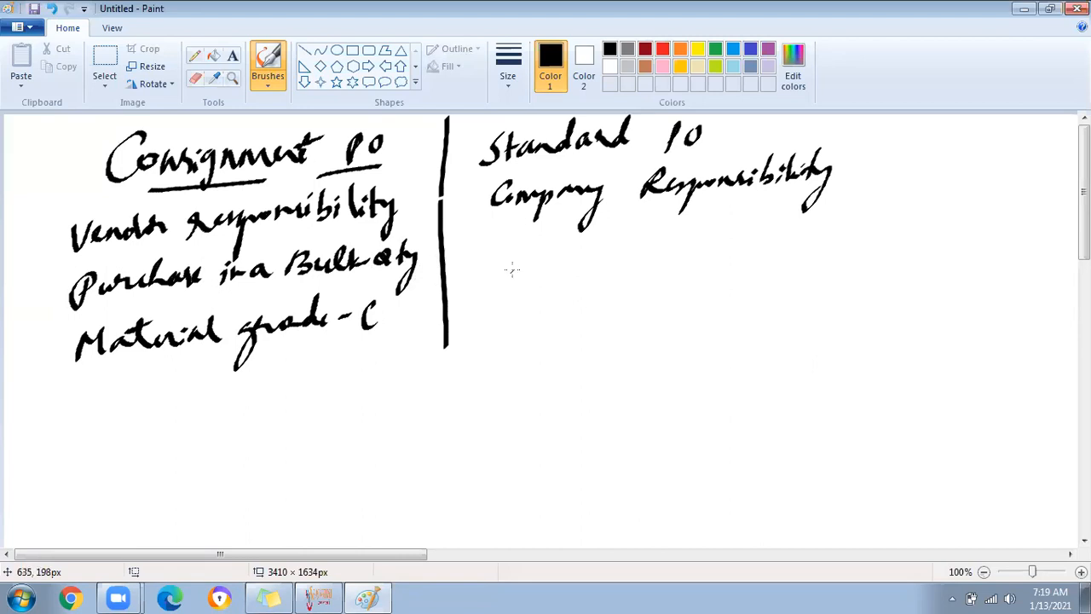
pyautogui.moveTo(472, 249)
pyautogui.mouseDown()
pyautogui.moveTo(497, 244)
pyautogui.moveTo(492, 257)
pyautogui.moveTo(521, 258)
pyautogui.moveTo(666, 229)
pyautogui.moveTo(702, 237)
pyautogui.moveTo(696, 224)
pyautogui.moveTo(770, 222)
pyautogui.mouseUp()
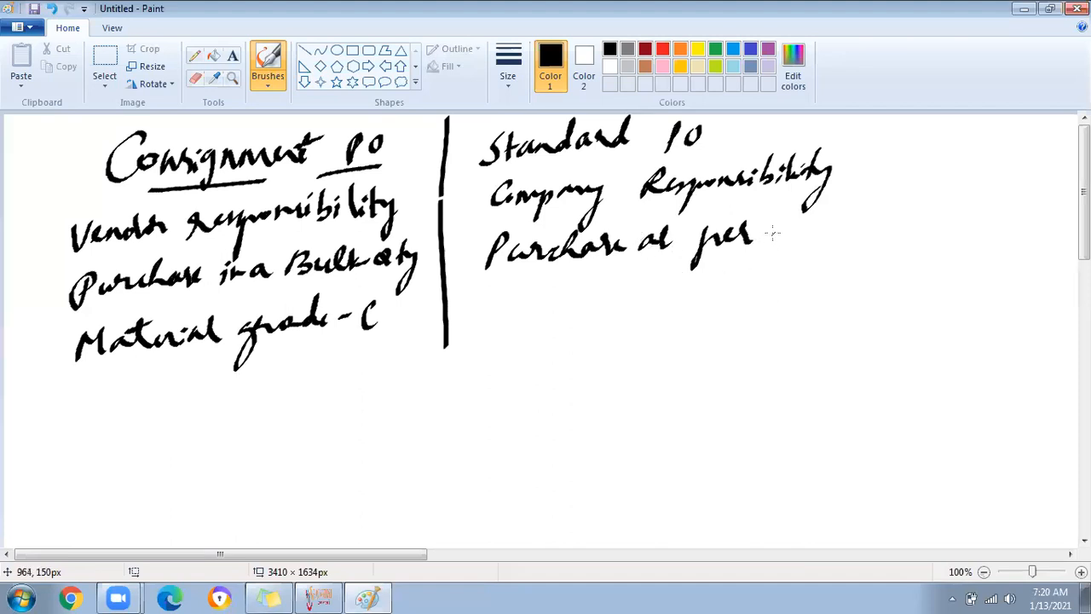
# Finish 'Purchase at per Req.' and write an underlined 'A & B' note beneath it
pyautogui.moveTo(777, 227)
pyautogui.mouseDown()
pyautogui.moveTo(827, 224)
pyautogui.moveTo(807, 226)
pyautogui.mouseUp()
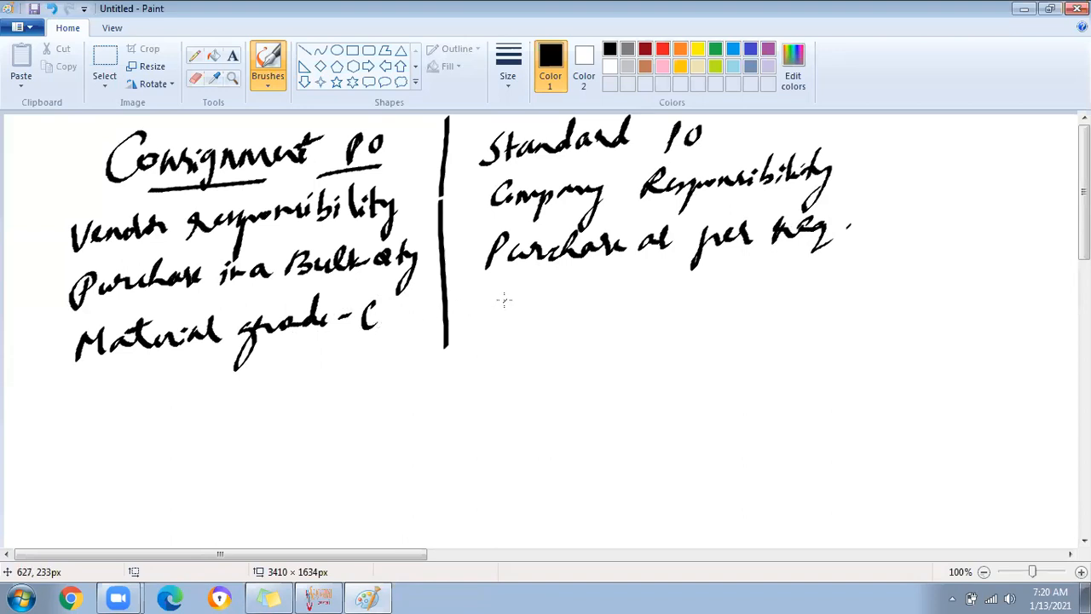
pyautogui.moveTo(505, 294)
pyautogui.mouseDown()
pyautogui.moveTo(504, 313)
pyautogui.moveTo(521, 313)
pyautogui.mouseUp()
pyautogui.moveTo(457, 296)
pyautogui.mouseDown()
pyautogui.moveTo(454, 316)
pyautogui.moveTo(468, 317)
pyautogui.mouseUp()
pyautogui.moveTo(458, 306); pyautogui.dragTo(469, 304)
pyautogui.moveTo(486, 296)
pyautogui.mouseDown()
pyautogui.moveTo(489, 313)
pyautogui.moveTo(536, 325)
pyautogui.mouseUp()
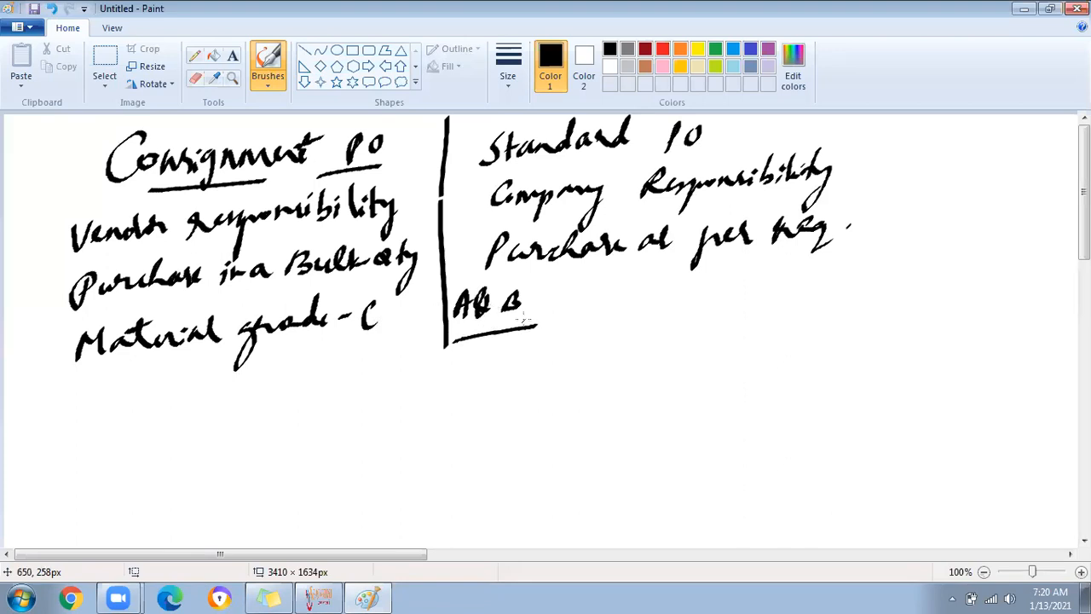
# Extend the vertical divider downward, underline the C of grade-C, and draw an arrow under it
pyautogui.moveTo(447, 337); pyautogui.dragTo(427, 438)
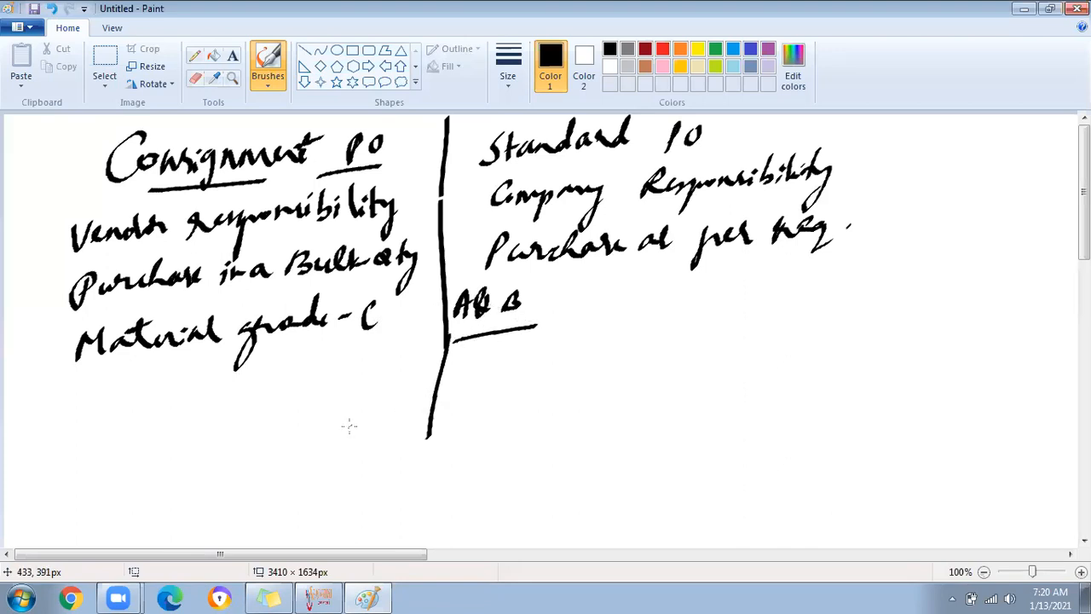
pyautogui.moveTo(365, 338)
pyautogui.mouseDown()
pyautogui.moveTo(399, 330)
pyautogui.moveTo(349, 371)
pyautogui.mouseUp()
pyautogui.moveTo(346, 357)
pyautogui.mouseDown()
pyautogui.moveTo(347, 374)
pyautogui.moveTo(365, 373)
pyautogui.mouseUp()
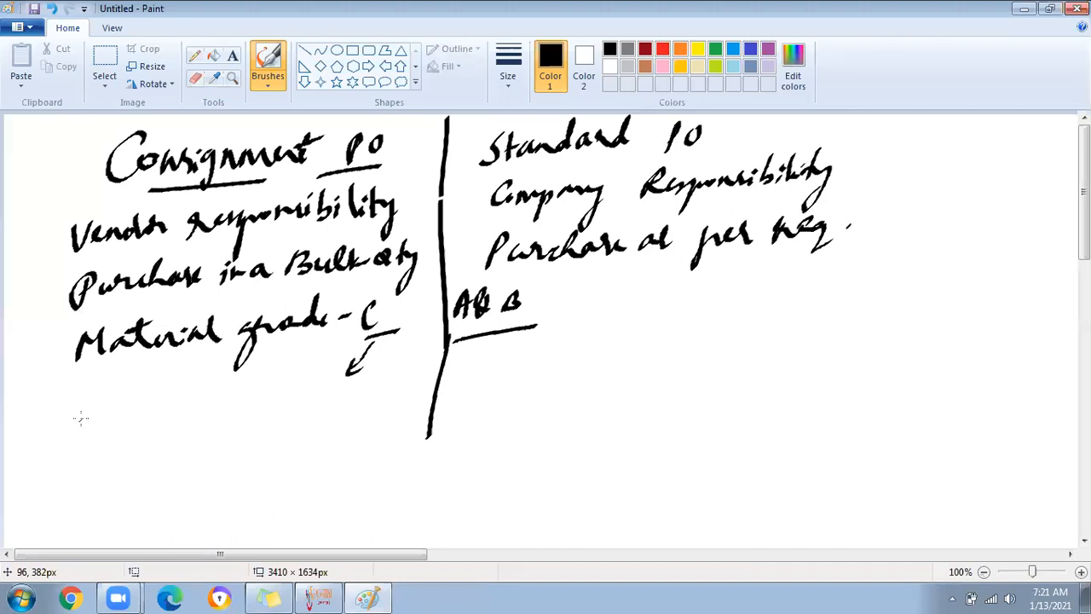
# Write underlined 'MRKO' on the left and 'MIRO' on the right
pyautogui.moveTo(87, 427)
pyautogui.mouseDown()
pyautogui.moveTo(92, 406)
pyautogui.moveTo(119, 394)
pyautogui.moveTo(135, 422)
pyautogui.moveTo(174, 393)
pyautogui.moveTo(180, 408)
pyautogui.moveTo(201, 397)
pyautogui.mouseUp()
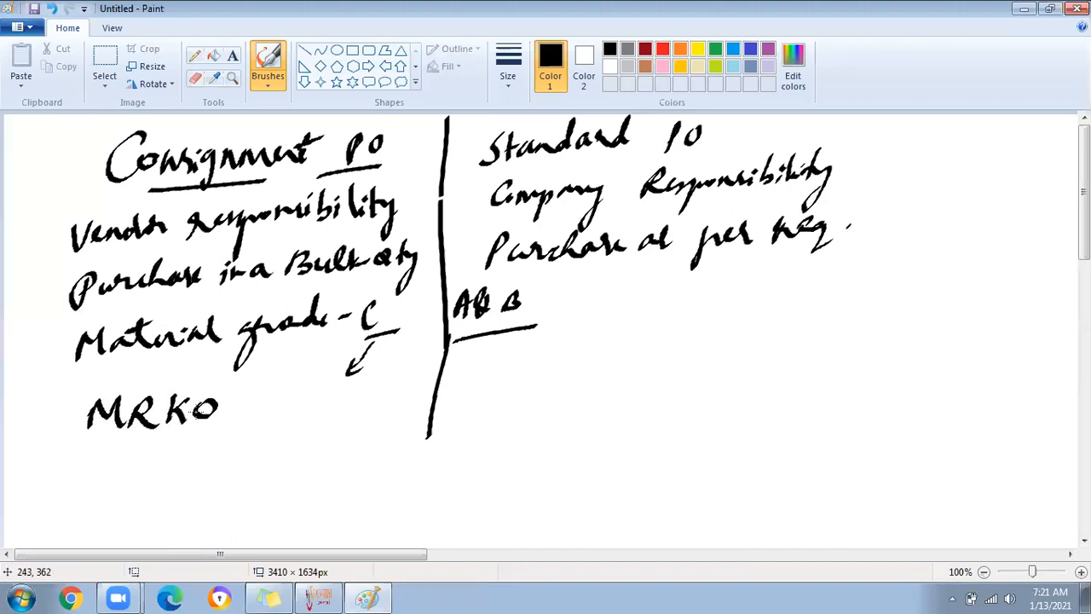
pyautogui.moveTo(510, 366)
pyautogui.mouseDown()
pyautogui.moveTo(505, 397)
pyautogui.moveTo(588, 387)
pyautogui.moveTo(598, 365)
pyautogui.mouseUp()
pyautogui.moveTo(498, 420); pyautogui.dragTo(611, 399)
pyautogui.moveTo(93, 449); pyautogui.dragTo(217, 435)
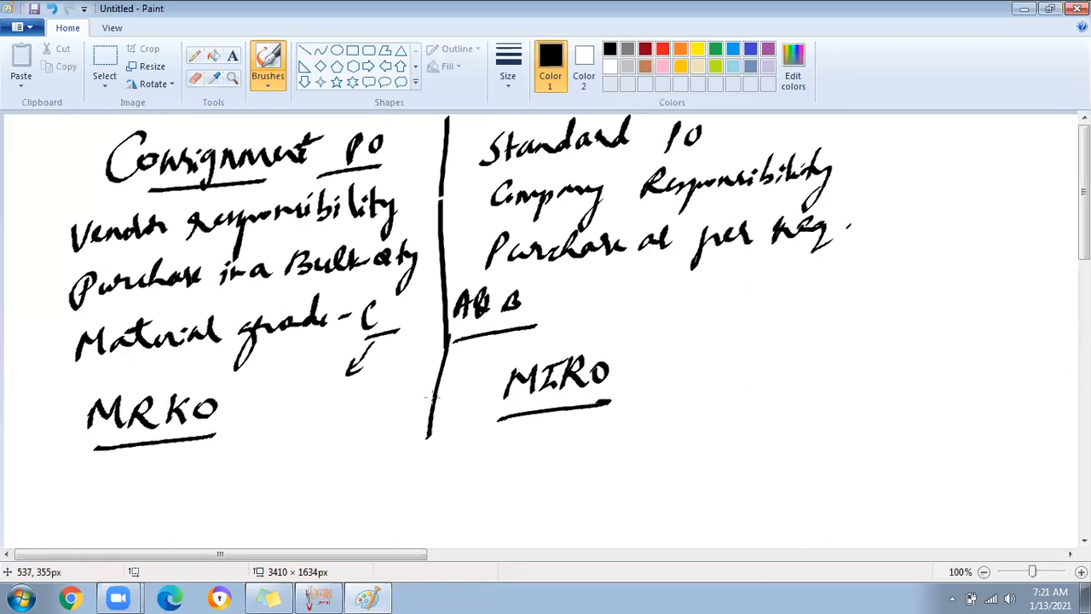
# Write 'PO → Item Cat' with 'K' beneath it under MRKO
pyautogui.moveTo(156, 455)
pyautogui.mouseDown()
pyautogui.moveTo(155, 492)
pyautogui.moveTo(158, 471)
pyautogui.moveTo(184, 459)
pyautogui.moveTo(246, 467)
pyautogui.mouseUp()
pyautogui.moveTo(235, 458); pyautogui.dragTo(237, 480)
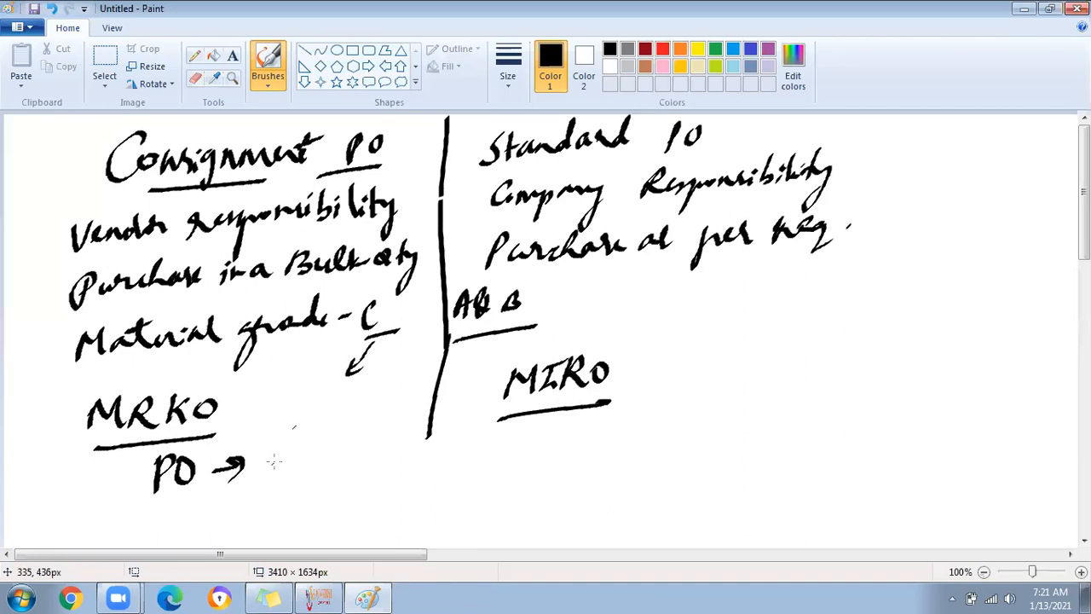
pyautogui.moveTo(280, 429)
pyautogui.mouseDown()
pyautogui.moveTo(273, 455)
pyautogui.moveTo(328, 435)
pyautogui.moveTo(409, 431)
pyautogui.mouseUp()
pyautogui.moveTo(414, 406)
pyautogui.mouseDown()
pyautogui.moveTo(416, 433)
pyautogui.moveTo(429, 406)
pyautogui.mouseUp()
pyautogui.moveTo(307, 465); pyautogui.dragTo(305, 501)
pyautogui.moveTo(331, 467)
pyautogui.mouseDown()
pyautogui.moveTo(310, 485)
pyautogui.moveTo(337, 501)
pyautogui.mouseUp()
pyautogui.moveTo(293, 458); pyautogui.dragTo(283, 474)
pyautogui.moveTo(357, 457); pyautogui.dragTo(350, 469)
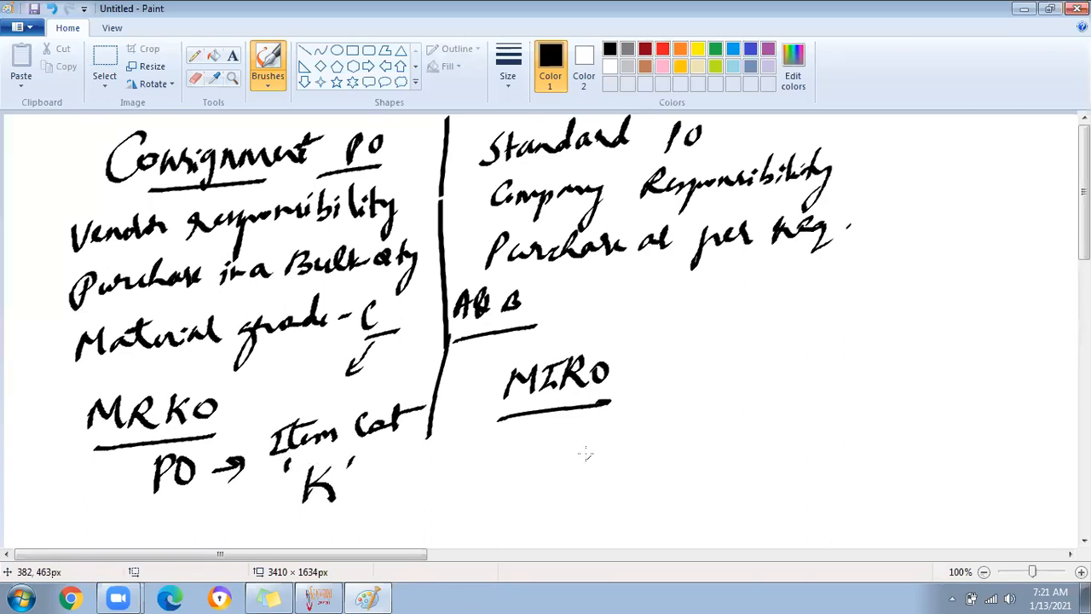
# Write Itemcat 'Blank' below MIRO
pyautogui.moveTo(565, 436)
pyautogui.mouseDown()
pyautogui.moveTo(545, 465)
pyautogui.moveTo(601, 424)
pyautogui.mouseUp()
pyautogui.moveTo(593, 427)
pyautogui.mouseDown()
pyautogui.moveTo(588, 456)
pyautogui.moveTo(687, 441)
pyautogui.mouseUp()
pyautogui.moveTo(672, 426)
pyautogui.mouseDown()
pyautogui.moveTo(711, 421)
pyautogui.moveTo(726, 438)
pyautogui.mouseUp()
pyautogui.moveTo(734, 413)
pyautogui.mouseDown()
pyautogui.moveTo(744, 420)
pyautogui.moveTo(729, 438)
pyautogui.mouseUp()
pyautogui.moveTo(770, 399)
pyautogui.mouseDown()
pyautogui.moveTo(766, 431)
pyautogui.moveTo(815, 416)
pyautogui.mouseUp()
pyautogui.moveTo(822, 392)
pyautogui.mouseDown()
pyautogui.moveTo(813, 421)
pyautogui.moveTo(832, 417)
pyautogui.mouseUp()
pyautogui.moveTo(837, 383)
pyautogui.mouseDown()
pyautogui.moveTo(834, 397)
pyautogui.moveTo(839, 389)
pyautogui.mouseUp()
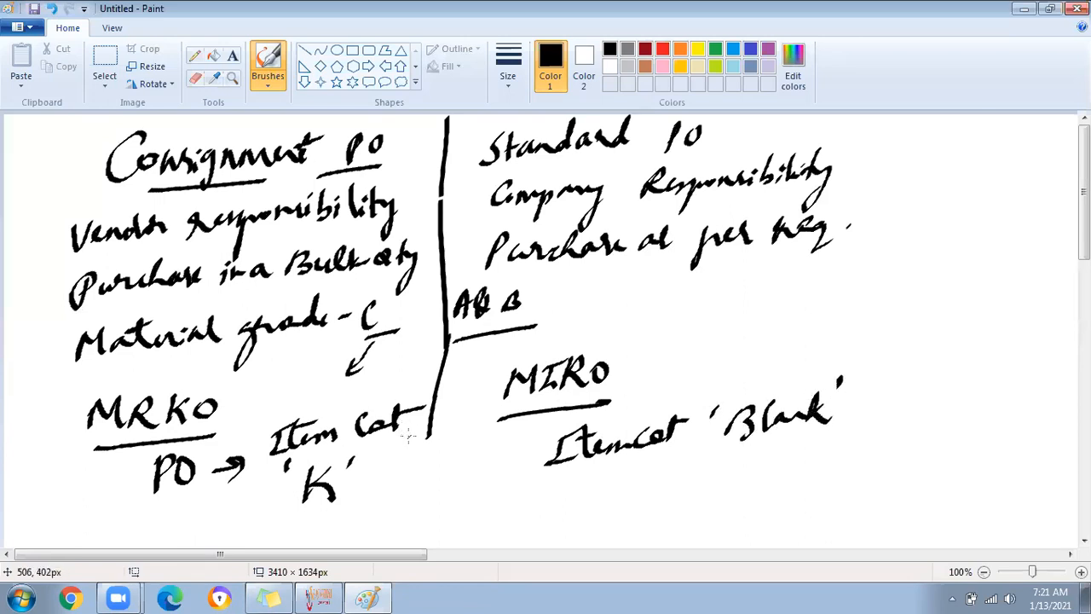
# Write 'Price →' below 'K', extend the divider to the bottom, and write 'Price' on the right
pyautogui.moveTo(265, 505)
pyautogui.mouseDown()
pyautogui.moveTo(315, 522)
pyautogui.moveTo(371, 517)
pyautogui.mouseUp()
pyautogui.moveTo(365, 506)
pyautogui.mouseDown()
pyautogui.moveTo(367, 523)
pyautogui.moveTo(384, 503)
pyautogui.moveTo(394, 520)
pyautogui.moveTo(466, 512)
pyautogui.mouseUp()
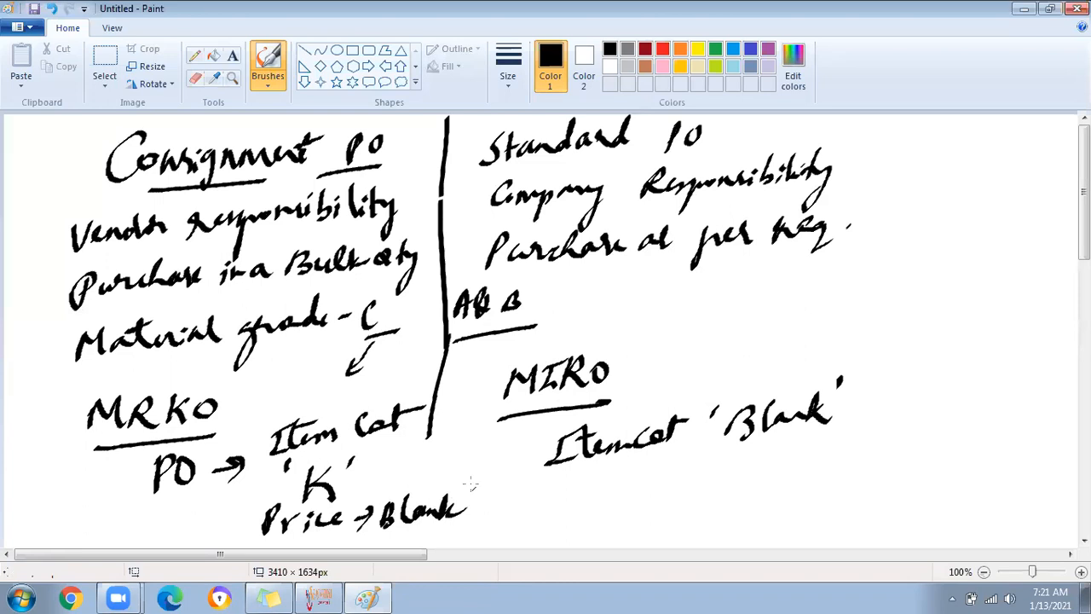
pyautogui.moveTo(428, 440); pyautogui.dragTo(453, 546)
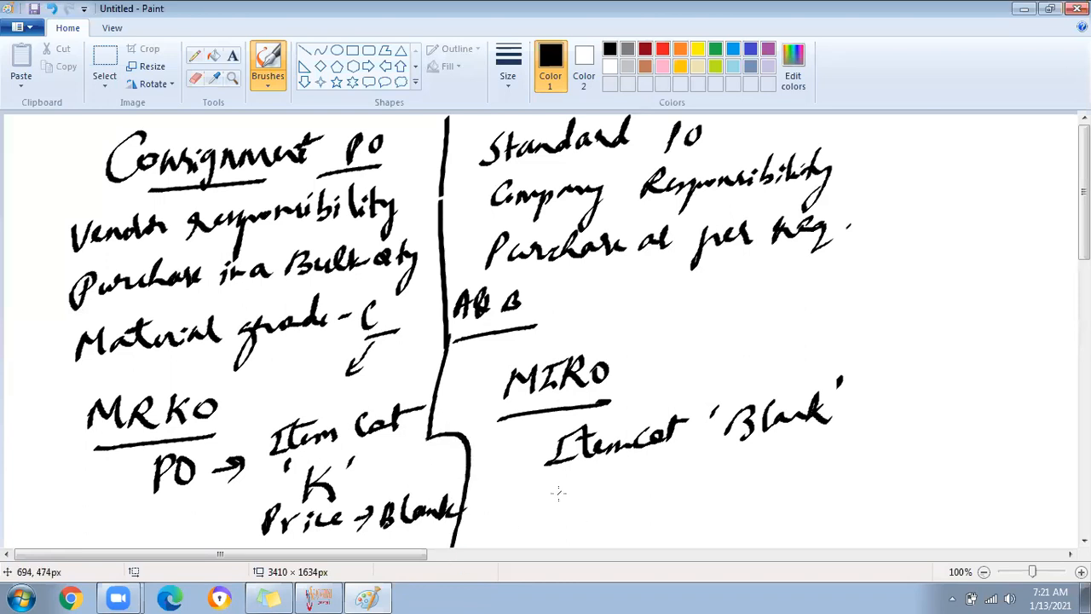
pyautogui.moveTo(567, 491)
pyautogui.mouseDown()
pyautogui.moveTo(556, 523)
pyautogui.moveTo(602, 496)
pyautogui.mouseUp()
pyautogui.moveTo(612, 510)
pyautogui.mouseDown()
pyautogui.moveTo(620, 496)
pyautogui.moveTo(634, 510)
pyautogui.moveTo(658, 504)
pyautogui.mouseUp()
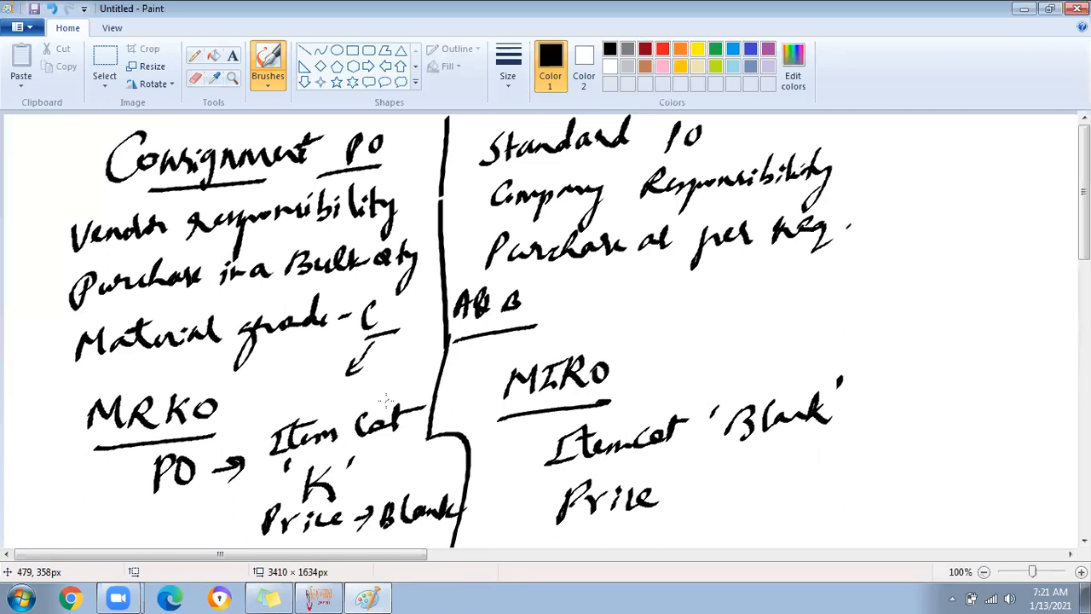
# Draw an arrow after MRKO and start a note beside it
pyautogui.moveTo(244, 413)
pyautogui.mouseDown()
pyautogui.moveTo(276, 400)
pyautogui.moveTo(275, 410)
pyautogui.mouseUp()
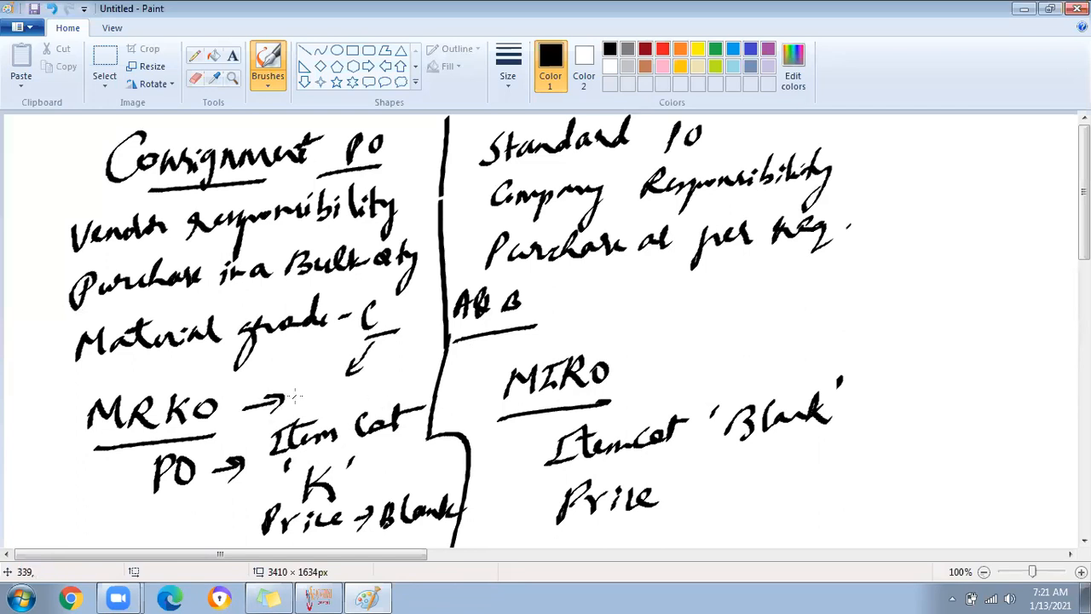
pyautogui.moveTo(305, 377); pyautogui.dragTo(300, 404)
pyautogui.moveTo(294, 404); pyautogui.dragTo(317, 400)
pyautogui.moveTo(291, 381)
pyautogui.mouseDown()
pyautogui.moveTo(315, 375)
pyautogui.moveTo(353, 409)
pyautogui.moveTo(450, 336)
pyautogui.mouseUp()
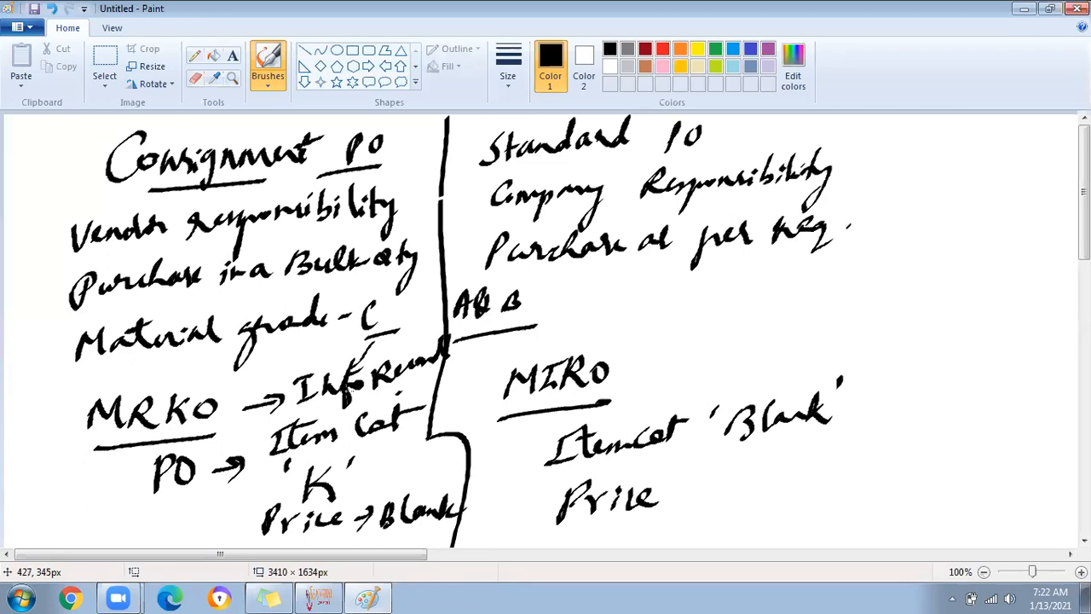
# Write 'PO' above MIRO and an underlined 'Consignment PR' heading at the far right
pyautogui.moveTo(700, 313)
pyautogui.mouseDown()
pyautogui.moveTo(705, 327)
pyautogui.moveTo(724, 317)
pyautogui.moveTo(665, 340)
pyautogui.moveTo(763, 298)
pyautogui.mouseUp()
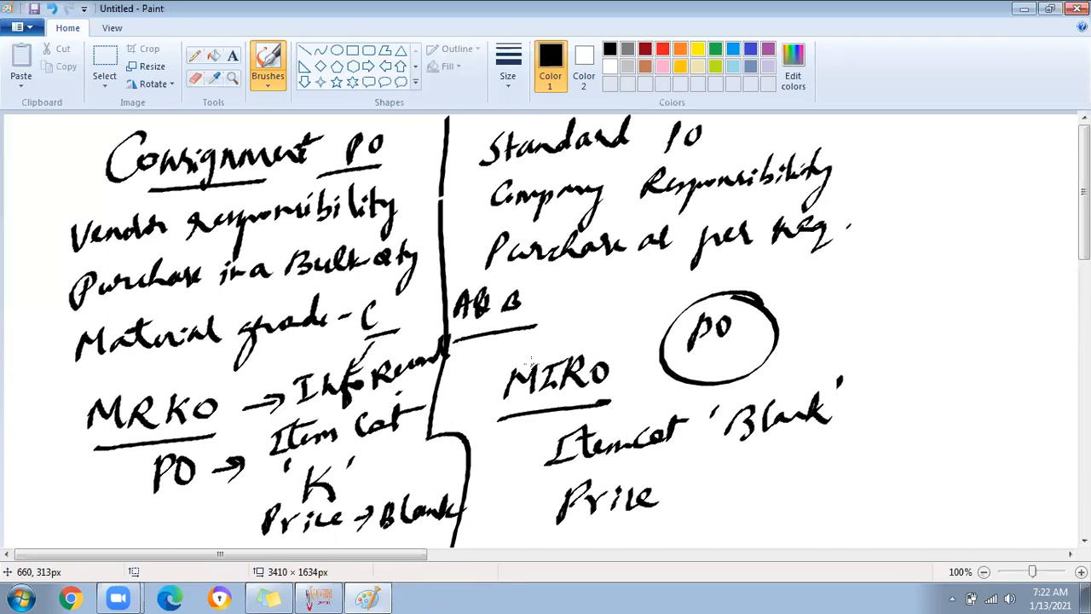
pyautogui.moveTo(923, 261)
pyautogui.mouseDown()
pyautogui.moveTo(916, 294)
pyautogui.moveTo(929, 274)
pyautogui.moveTo(955, 281)
pyautogui.mouseUp()
pyautogui.moveTo(923, 215)
pyautogui.mouseDown()
pyautogui.moveTo(912, 247)
pyautogui.moveTo(1018, 217)
pyautogui.moveTo(1039, 222)
pyautogui.moveTo(1064, 206)
pyautogui.mouseUp()
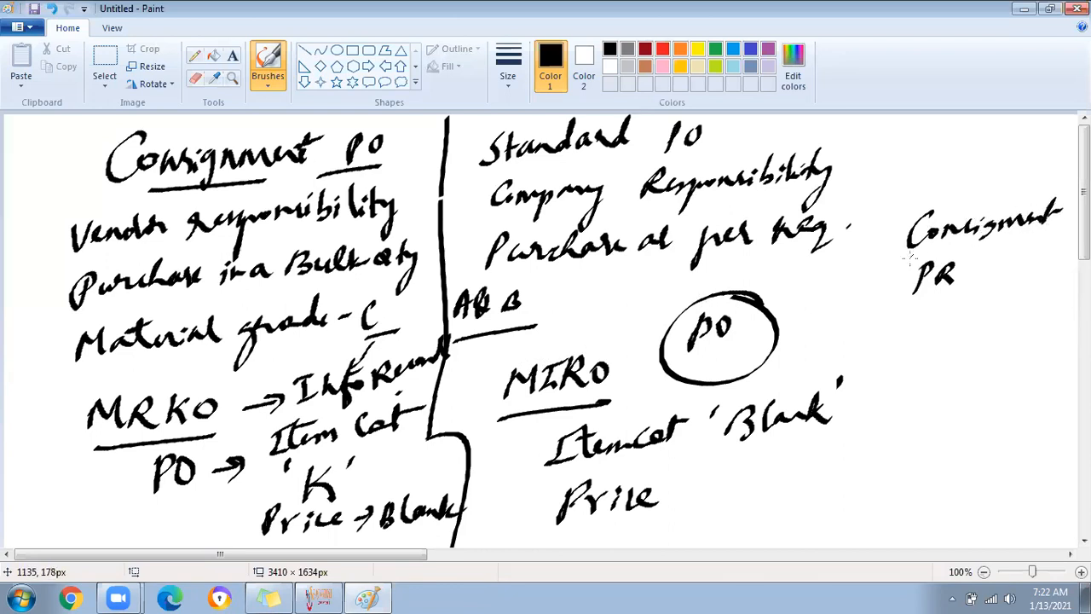
pyautogui.moveTo(913, 309); pyautogui.dragTo(980, 303)
# Handwrite 'Material Master' beneath Consignment PR
pyautogui.moveTo(934, 343)
pyautogui.mouseDown()
pyautogui.moveTo(1026, 341)
pyautogui.moveTo(1050, 324)
pyautogui.moveTo(1025, 314)
pyautogui.mouseUp()
pyautogui.moveTo(936, 375)
pyautogui.mouseDown()
pyautogui.moveTo(988, 394)
pyautogui.moveTo(1021, 362)
pyautogui.moveTo(1038, 380)
pyautogui.moveTo(1050, 376)
pyautogui.mouseUp()
pyautogui.moveTo(992, 371); pyautogui.dragTo(1019, 366)
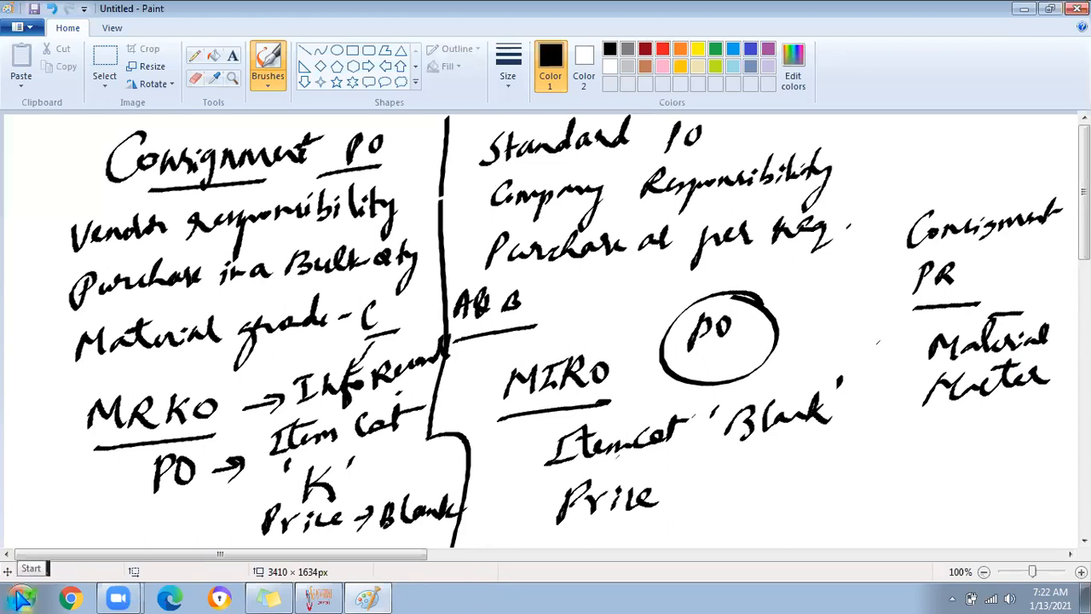
# Launch SAP Logon from the desktop and connect to the SAP MM system
pyautogui.press('super+d')
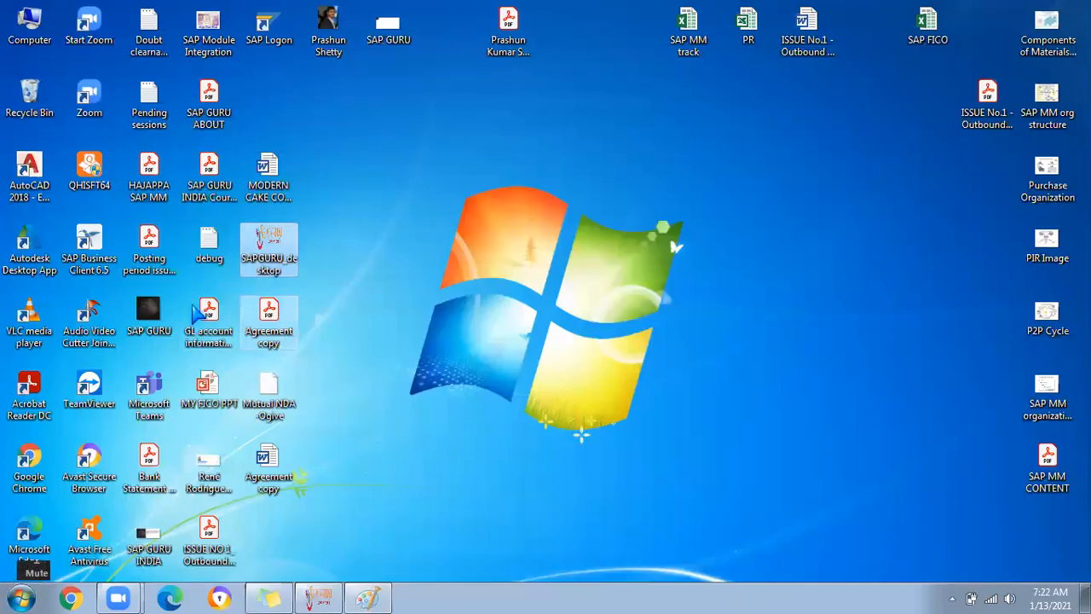
pyautogui.click(268, 28)
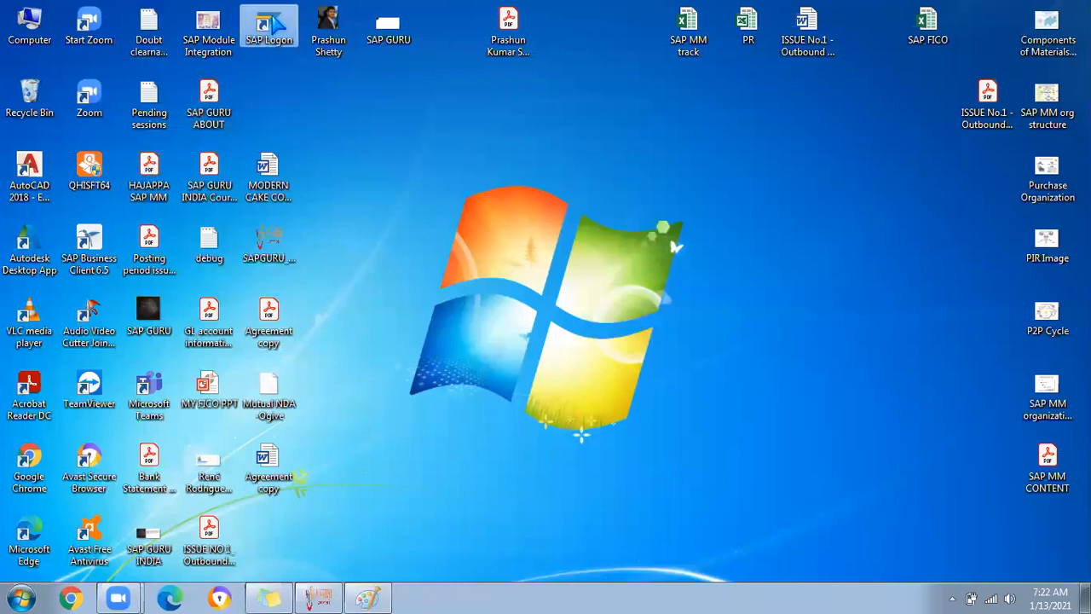
pyautogui.click(588, 312)
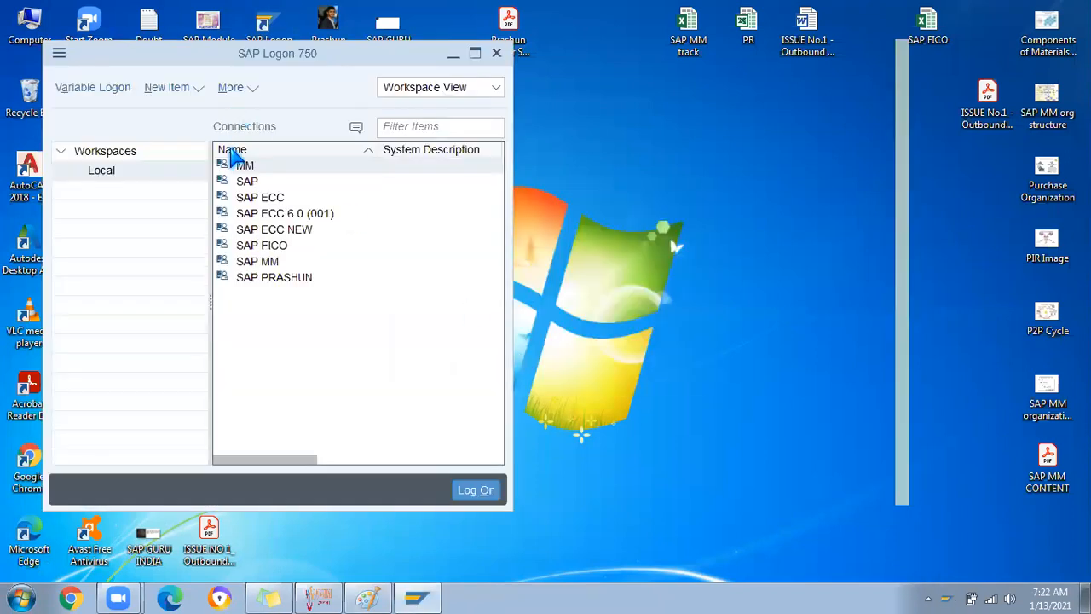
pyautogui.doubleClick(259, 262)
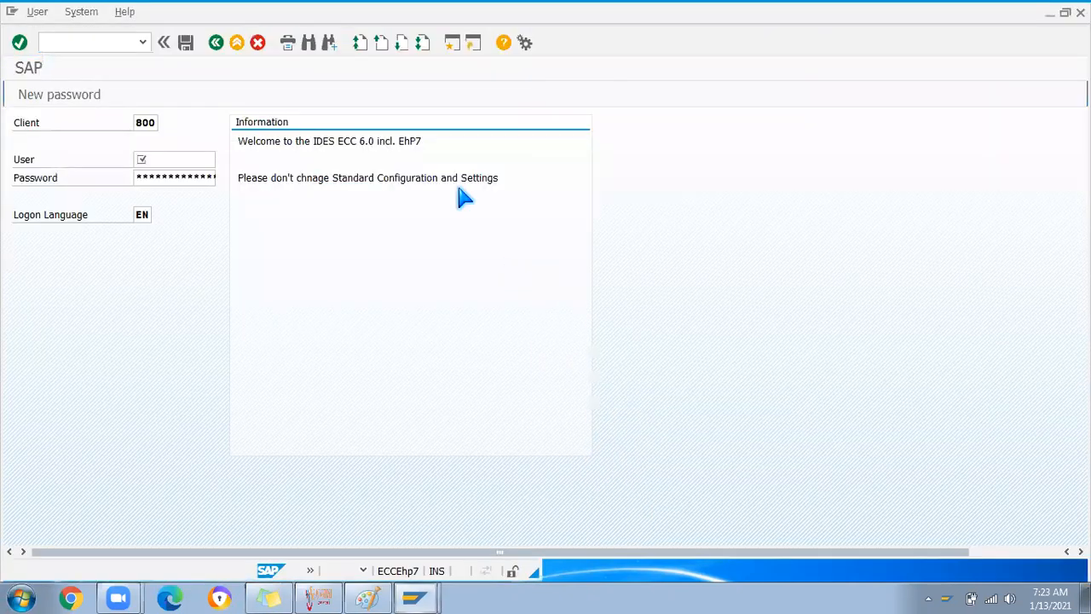
# Log on to client 800 with the saved user name and password
pyautogui.click(162, 159)
pyautogui.click(162, 177)
pyautogui.press('Tab')
pyautogui.write('******')
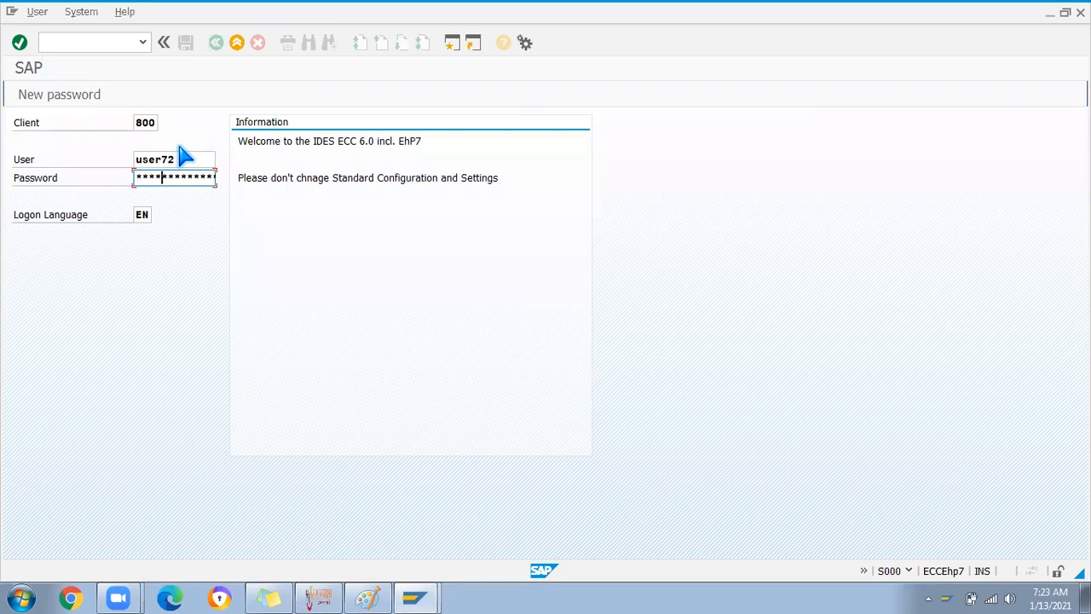
pyautogui.press('Return')
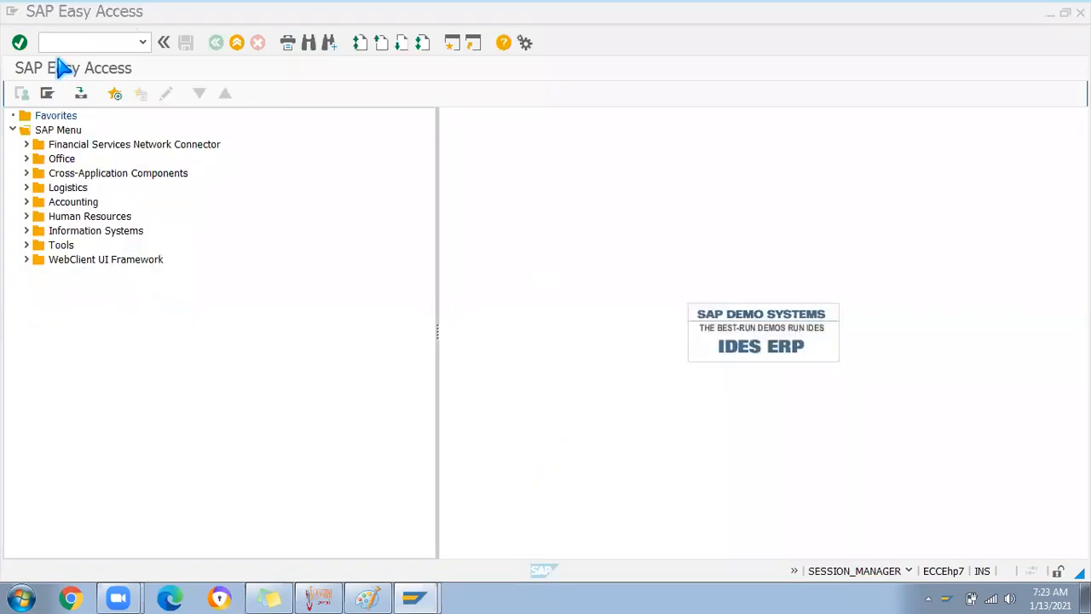
# Start transaction MB51 for the Material Document List
pyautogui.moveTo(68, 42)
pyautogui.write('mb5')
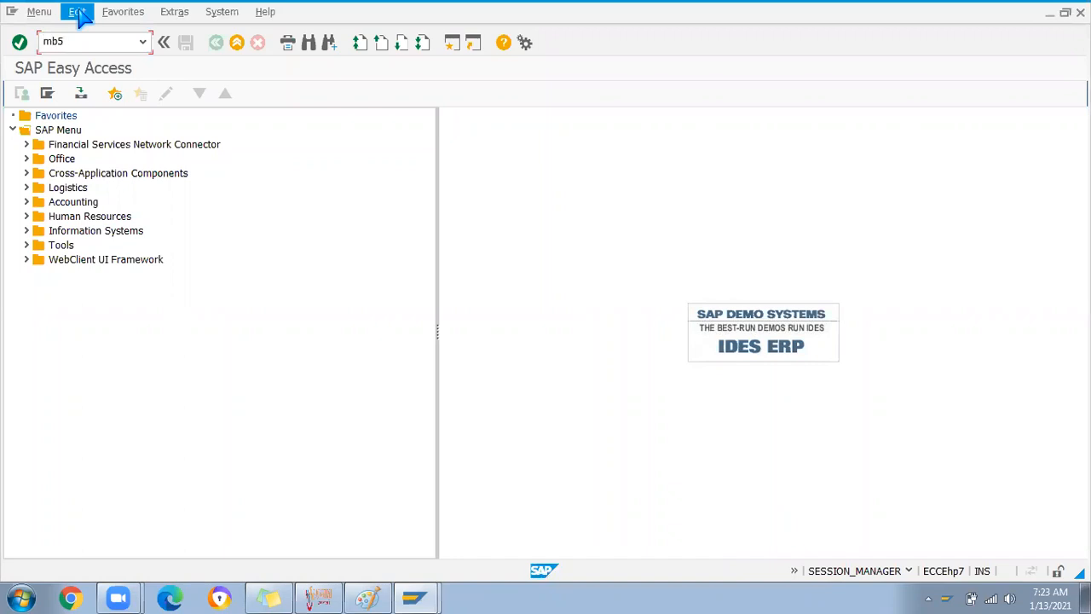
pyautogui.write('1')
pyautogui.press('Return')
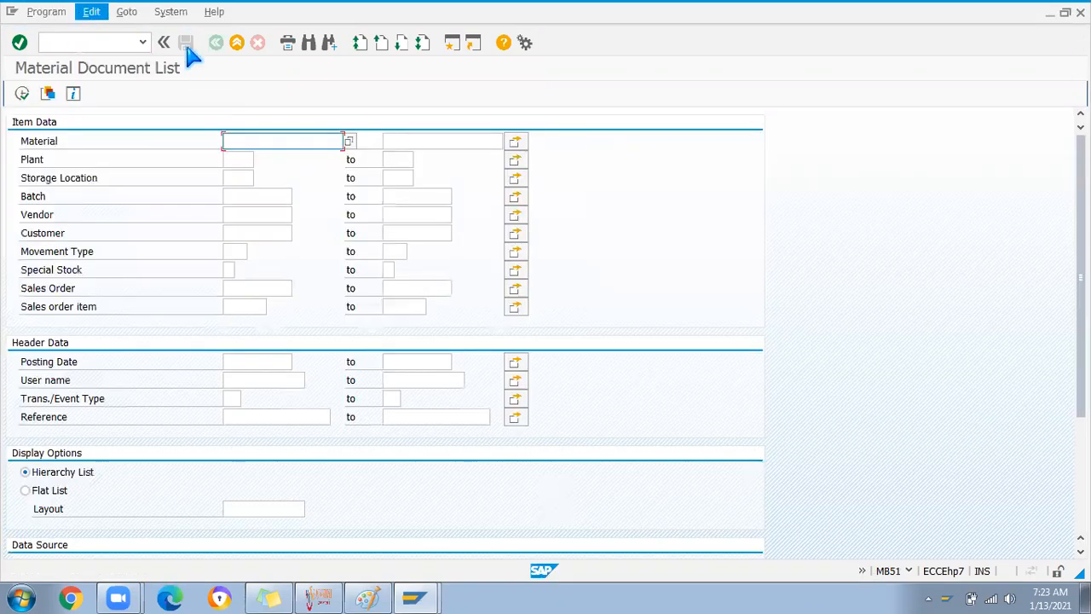
# Set Special Stock to K (consignment) and enter movement type 261
pyautogui.click(233, 252)
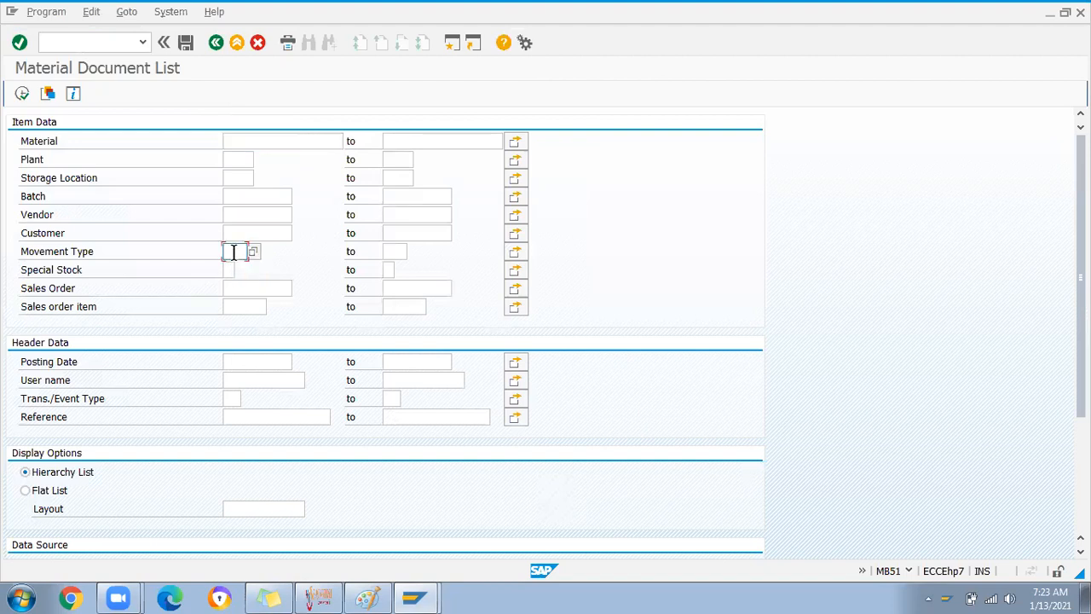
pyautogui.click(231, 272)
pyautogui.click(242, 272)
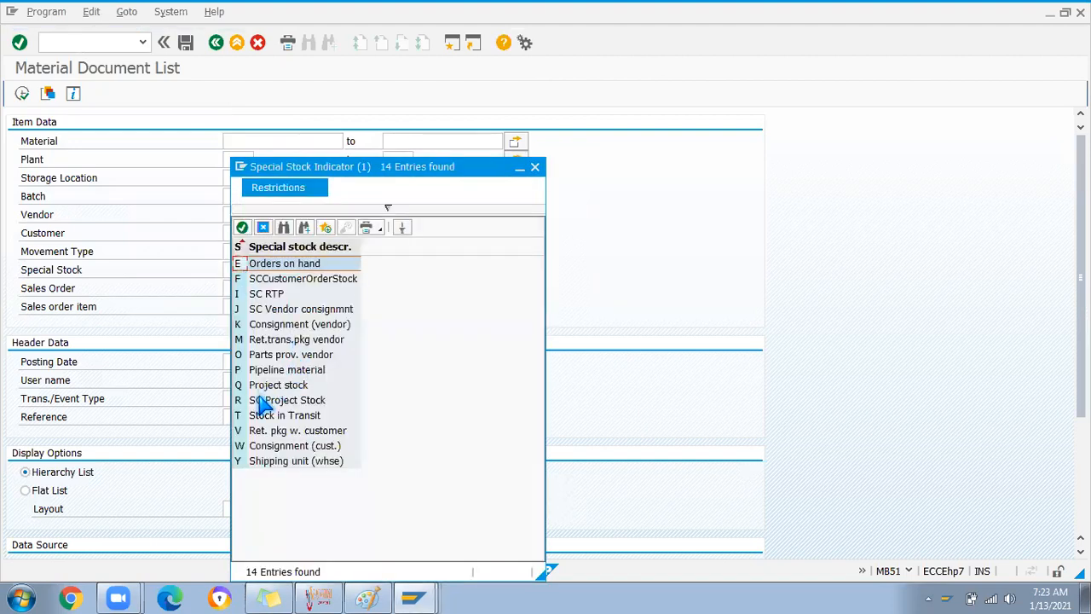
pyautogui.doubleClick(241, 329)
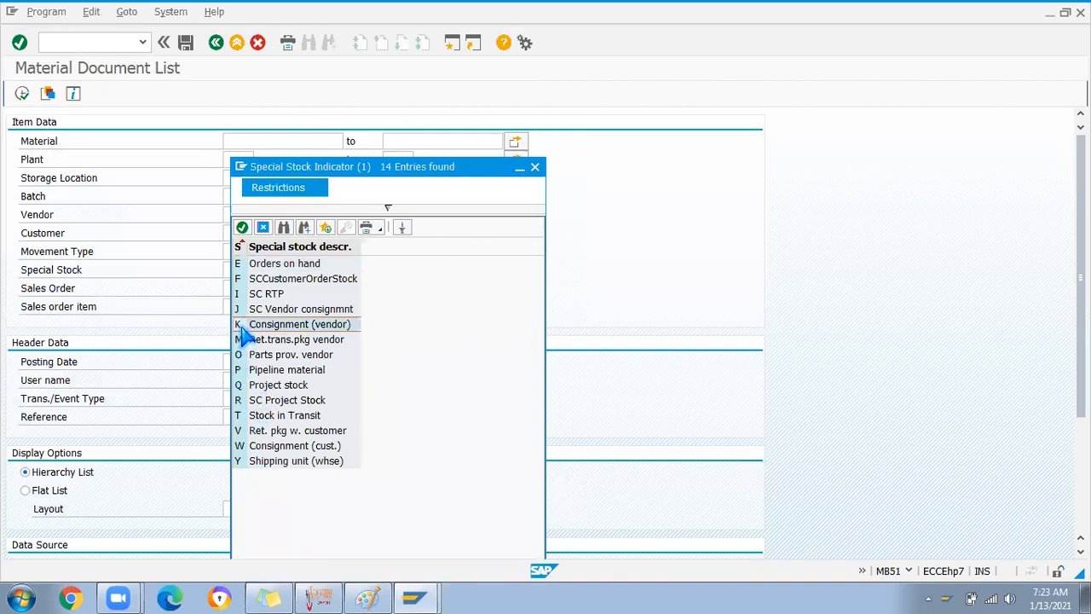
pyautogui.click(234, 249)
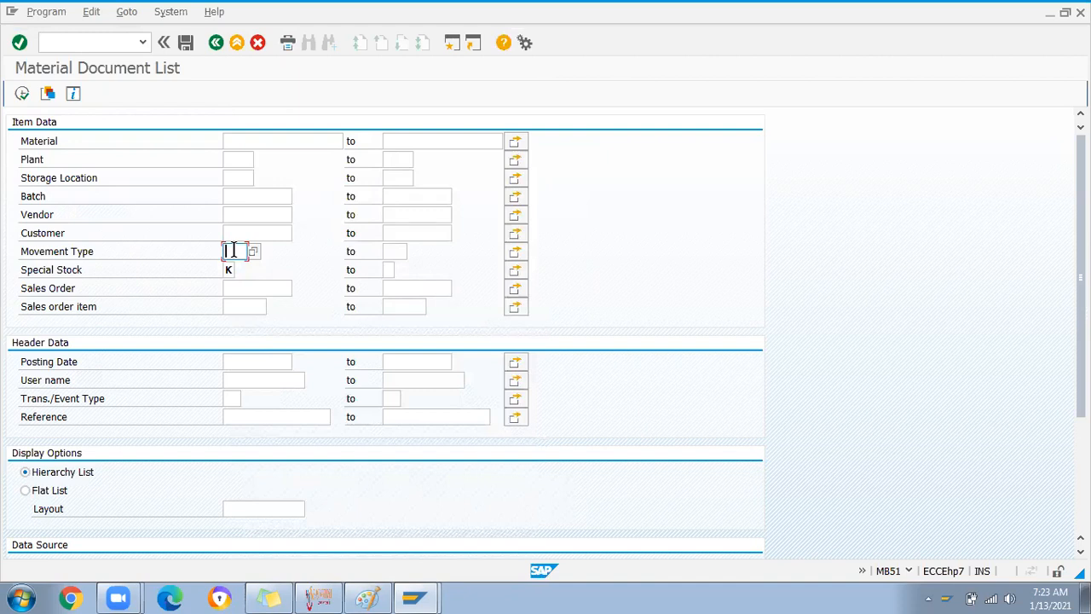
pyautogui.write('11')
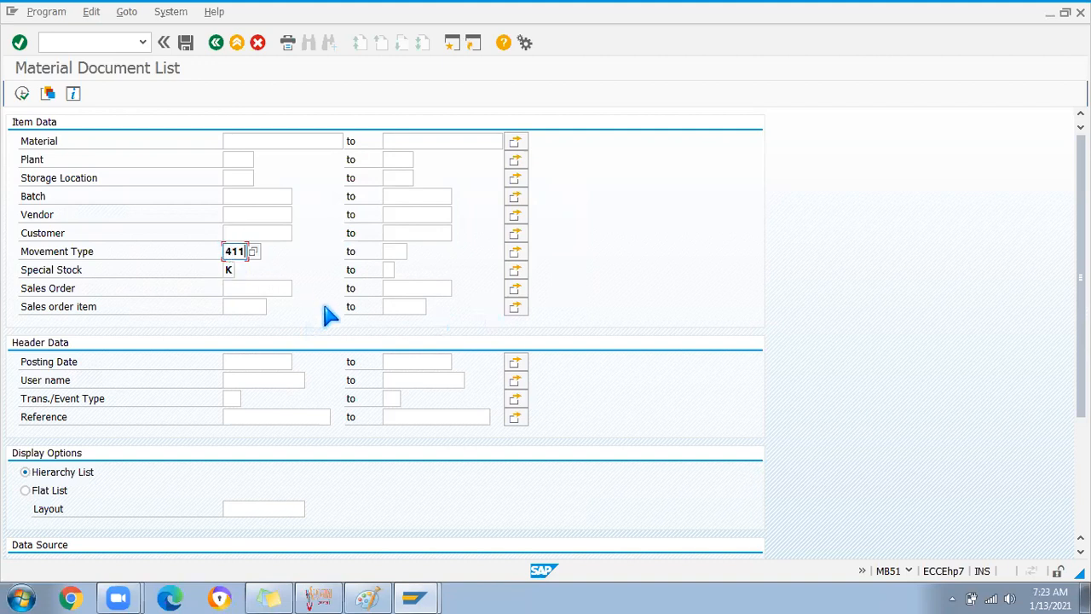
pyautogui.press('BackSpace')
pyautogui.press('BackSpace')
pyautogui.press('BackSpace')
pyautogui.write('2')
# Browse the 321 movement types, marking 261 GI for order and 201 GI for cost center
pyautogui.click(253, 251)
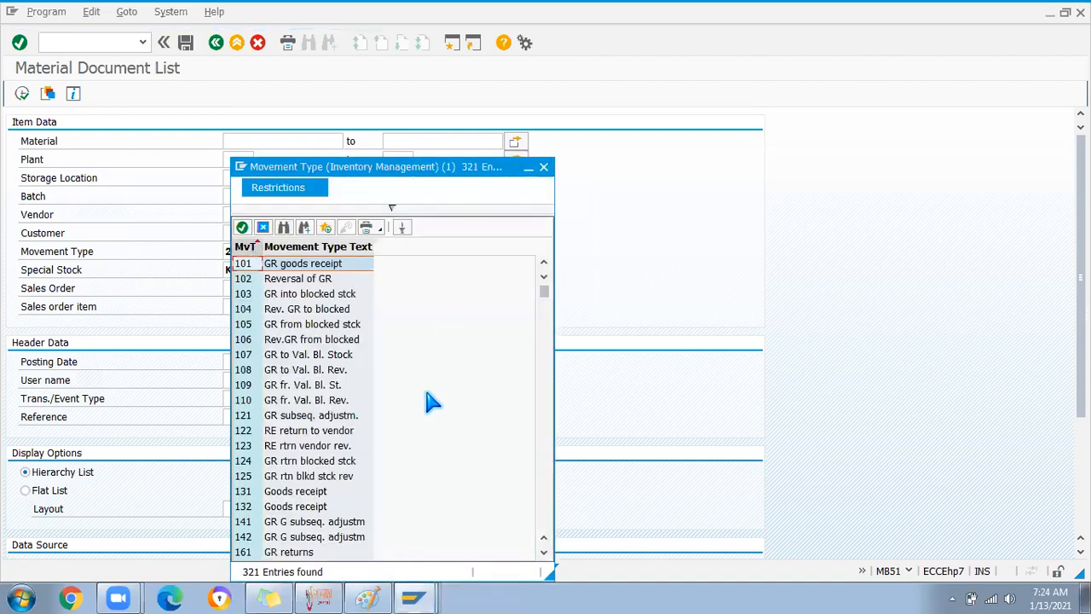
pyautogui.scroll(-10, 430, 402)
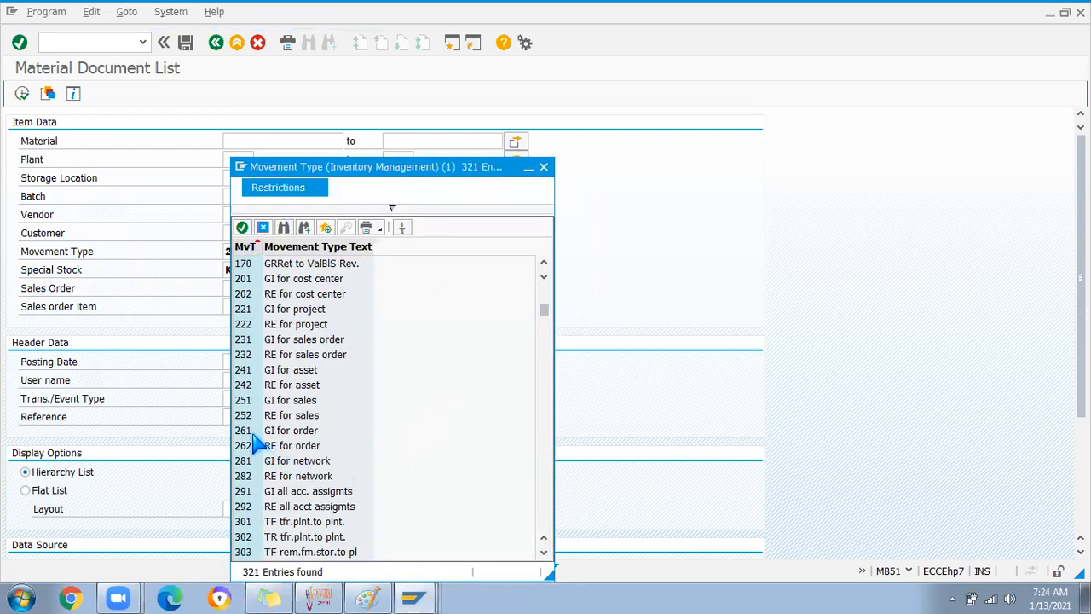
pyautogui.click(247, 431)
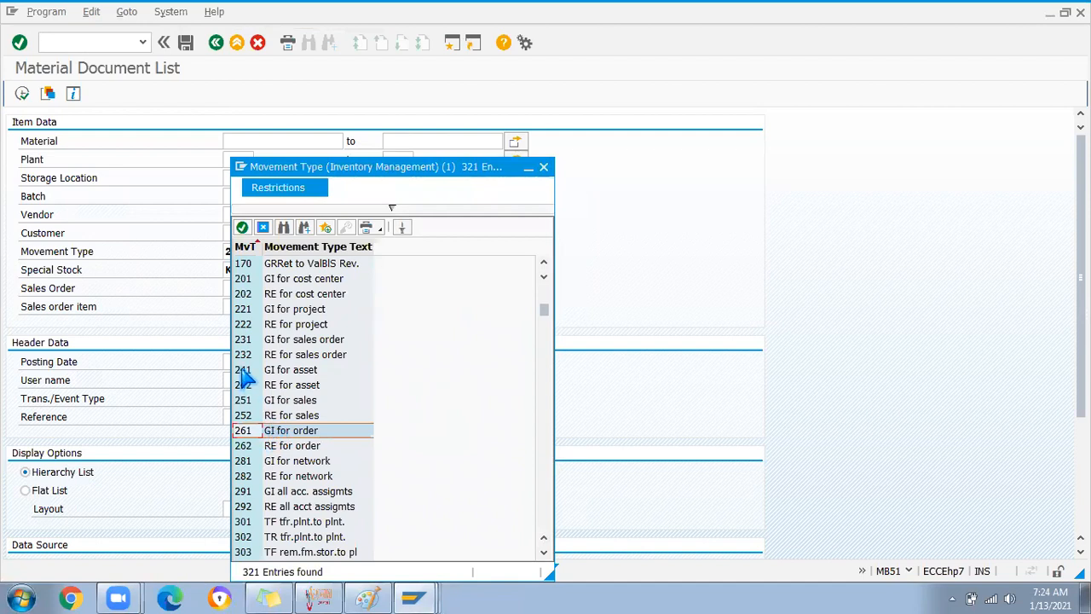
pyautogui.click(254, 280)
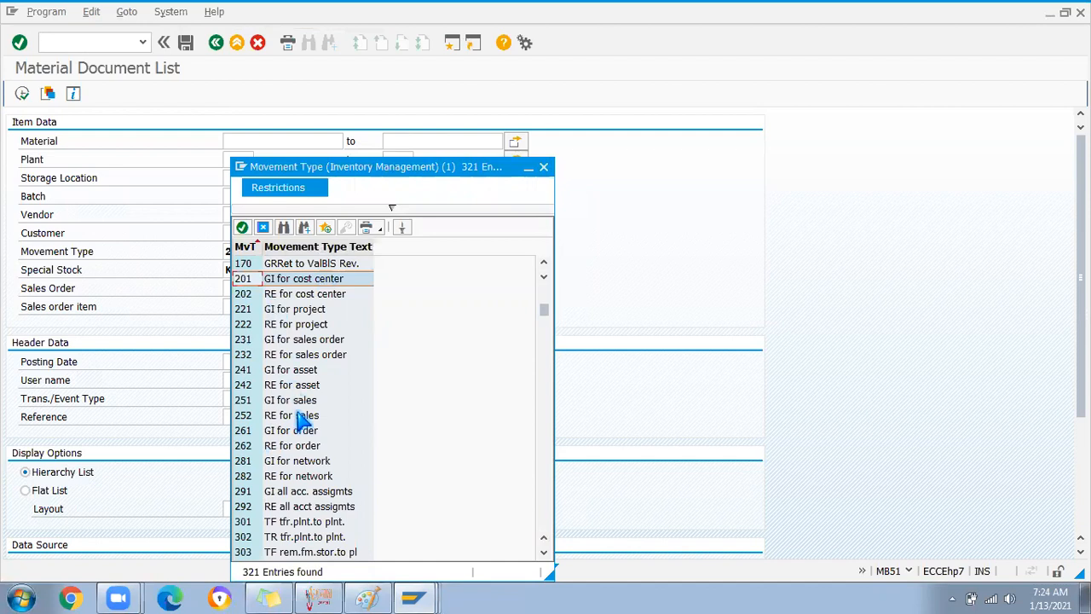
pyautogui.scroll(-3, 300, 418)
pyautogui.scroll(-10, 300, 417)
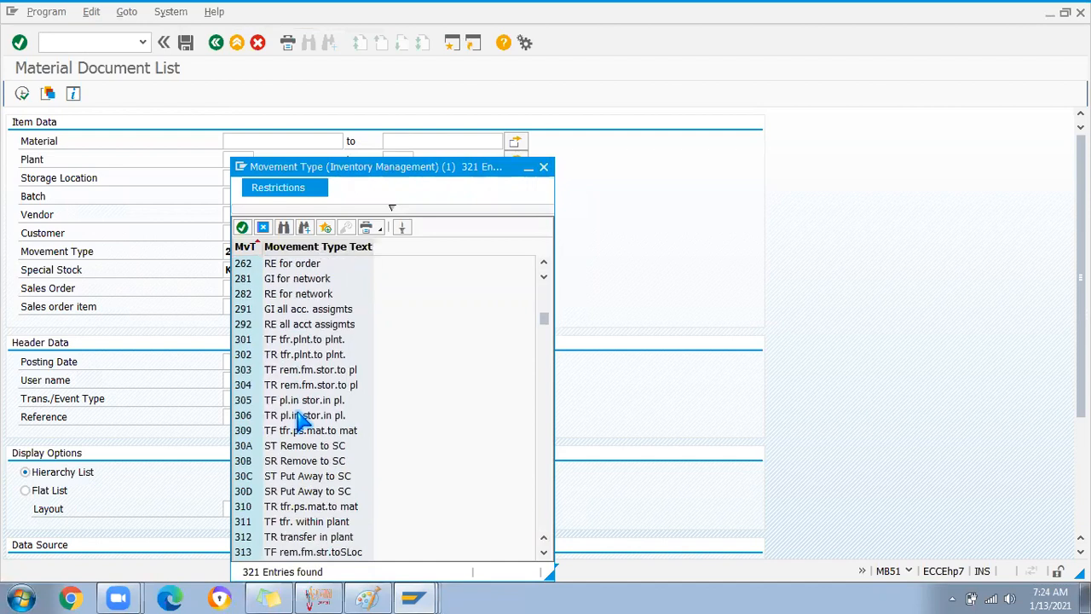
pyautogui.scroll(-6, 300, 417)
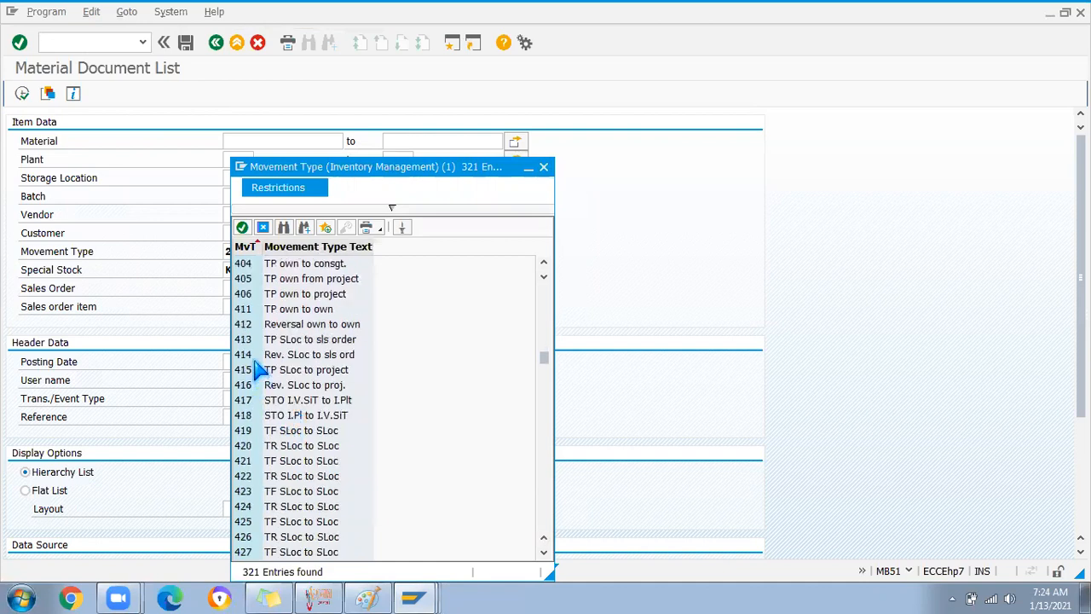
# Filter on movement type 411 with posting dates 01.01.2021 to 10.01.2021 and run the search
pyautogui.click(243, 310)
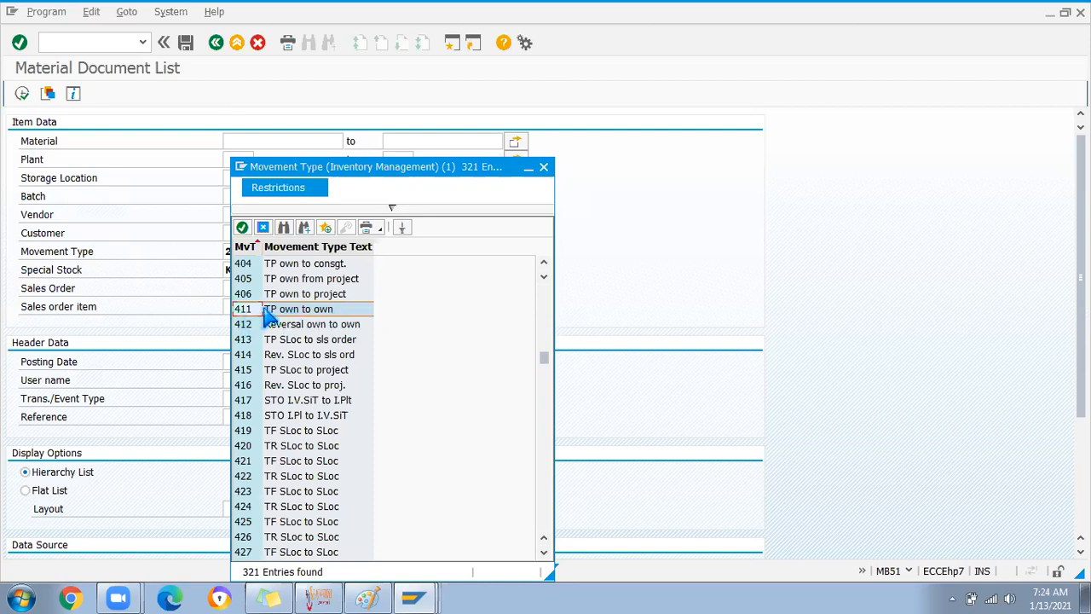
pyautogui.click(263, 227)
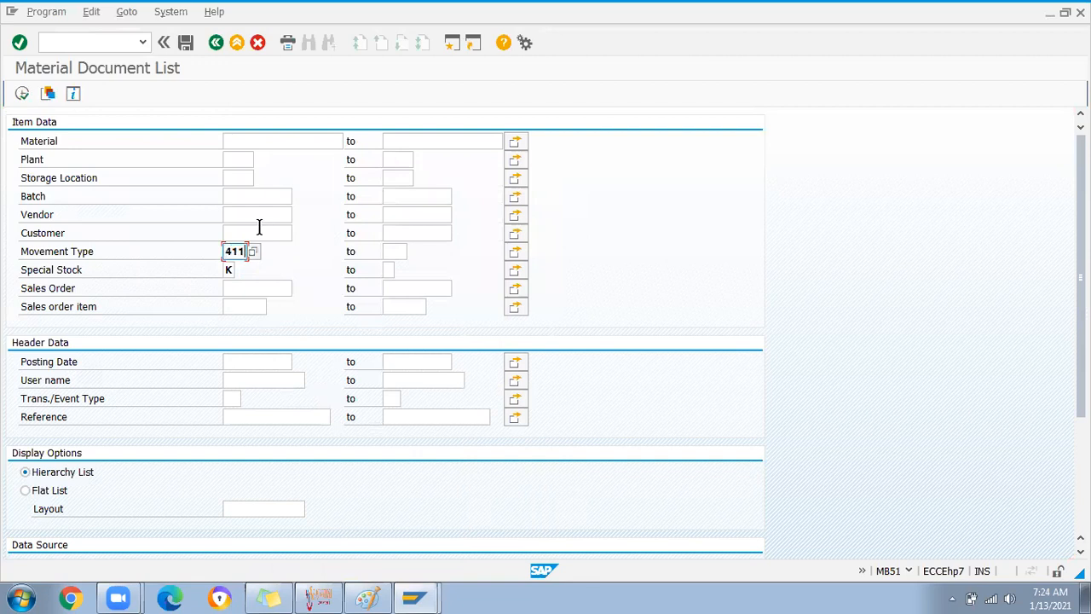
pyautogui.click(240, 363)
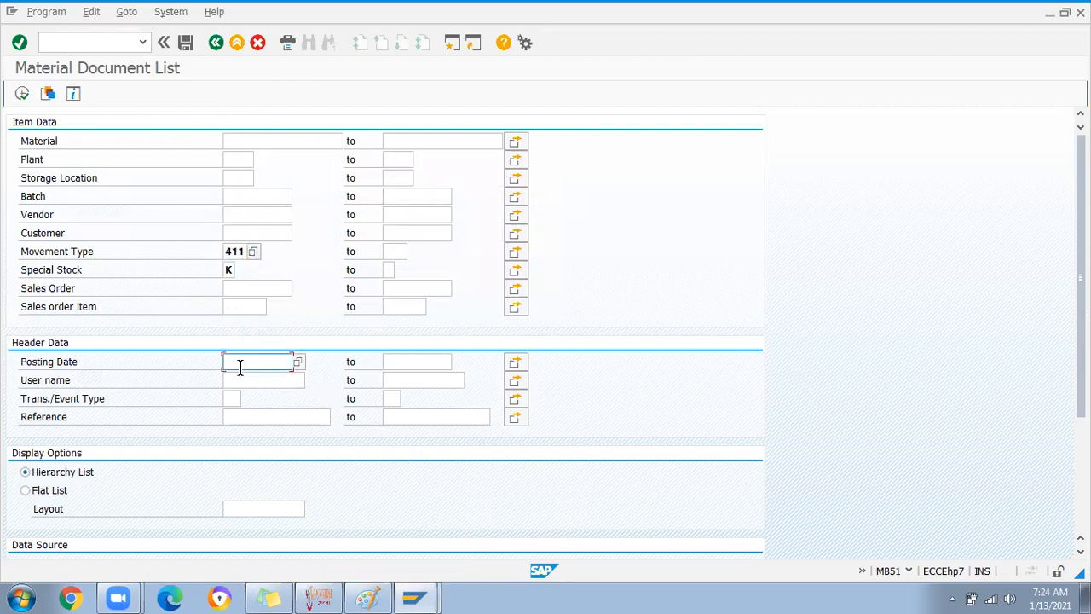
pyautogui.click(299, 365)
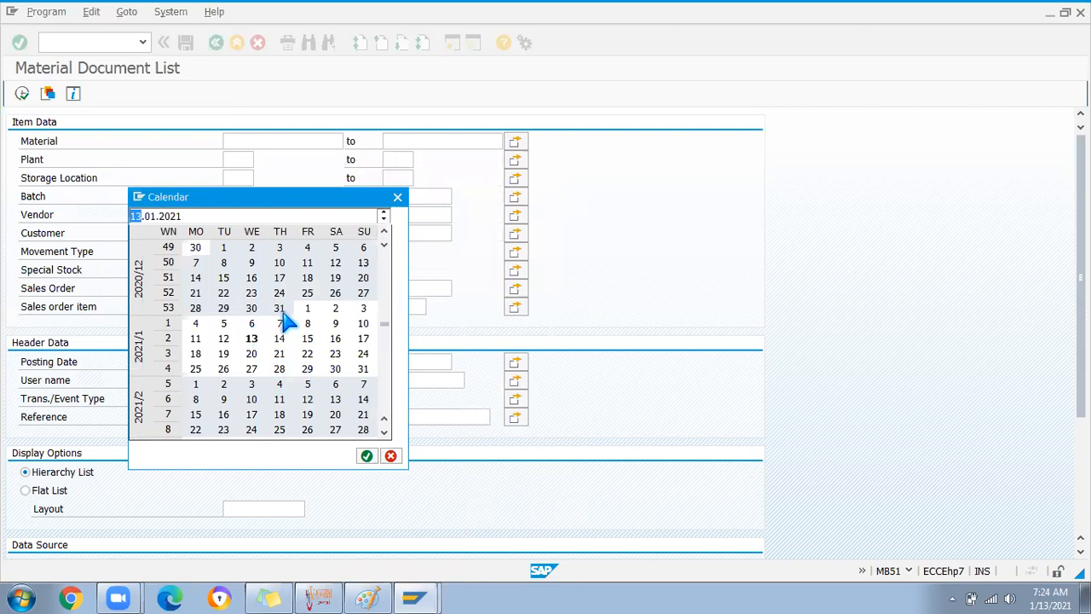
pyautogui.write('01')
pyautogui.press('Return')
pyautogui.click(414, 362)
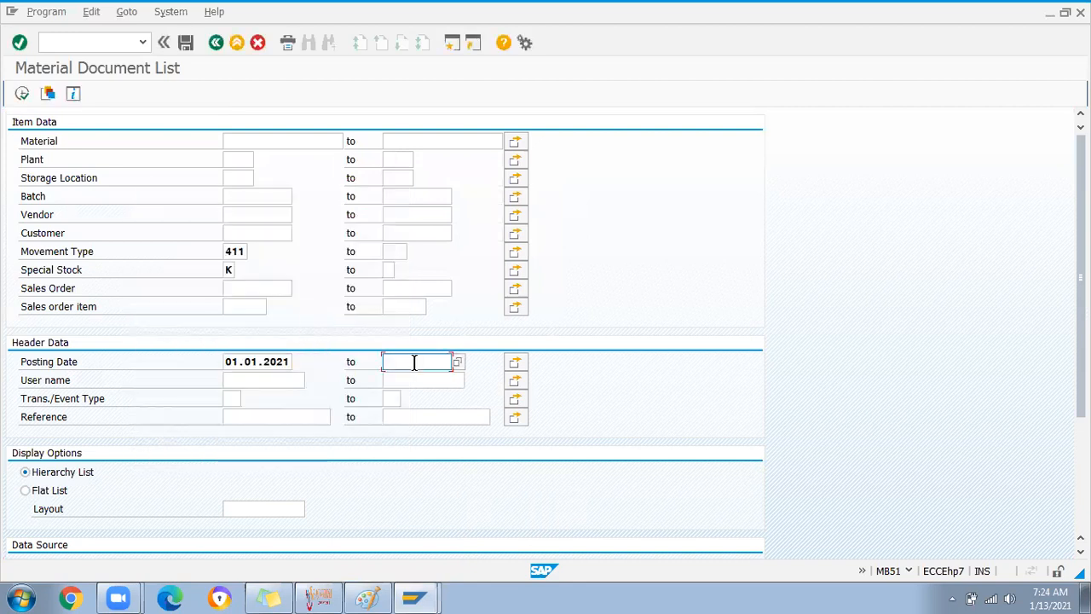
pyautogui.click(458, 362)
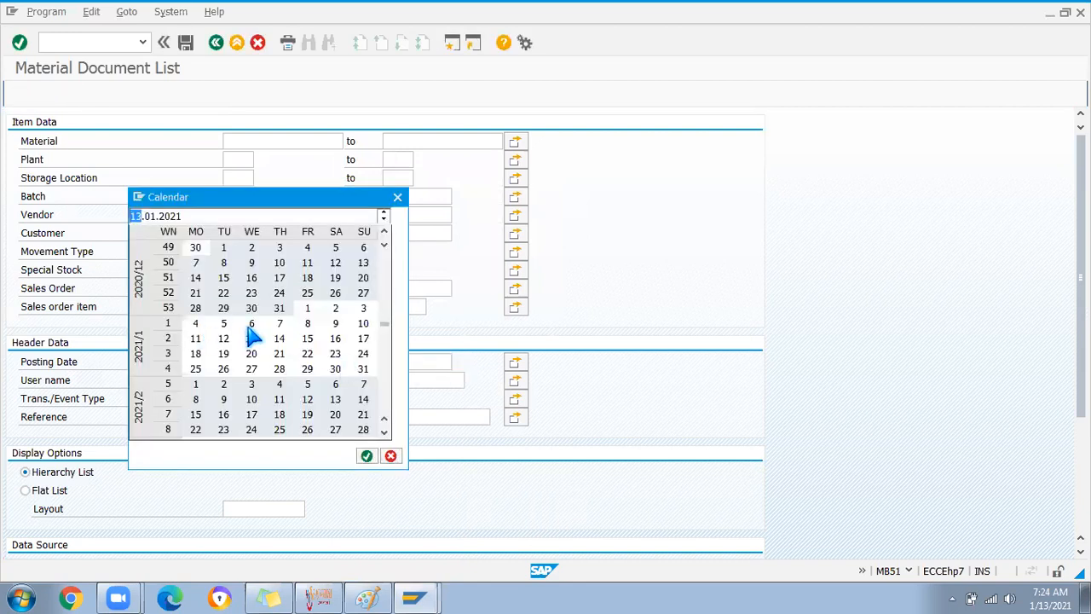
pyautogui.doubleClick(363, 323)
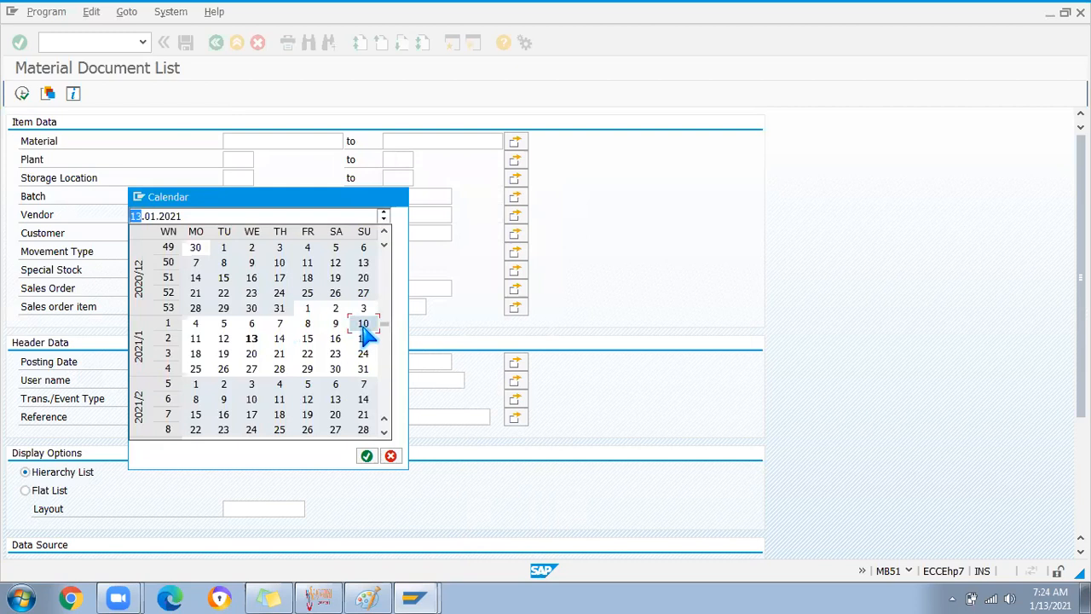
pyautogui.click(22, 94)
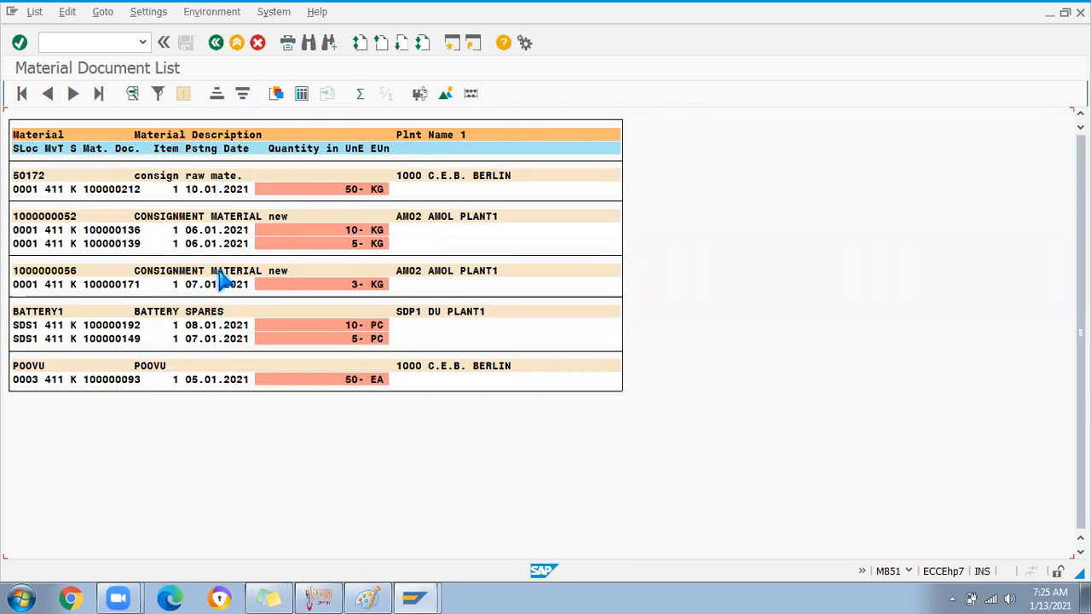
# Select the BATTERY SPARES entry among the 411 consignment document results
pyautogui.click(169, 311)
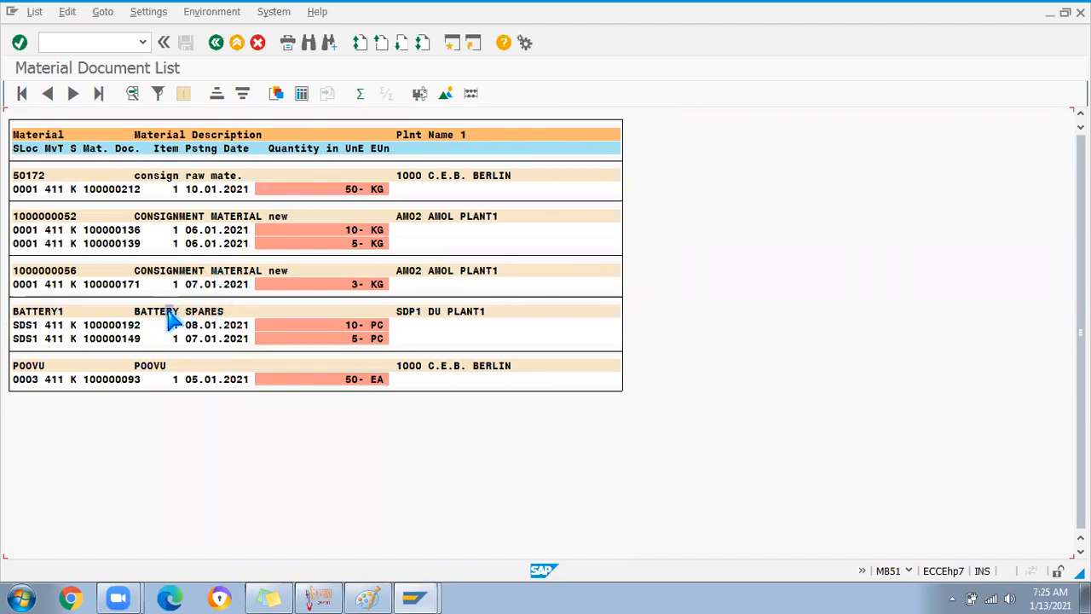
# Open material document 100000192 and review its material, quantity and consignment vendor details
pyautogui.doubleClick(105, 327)
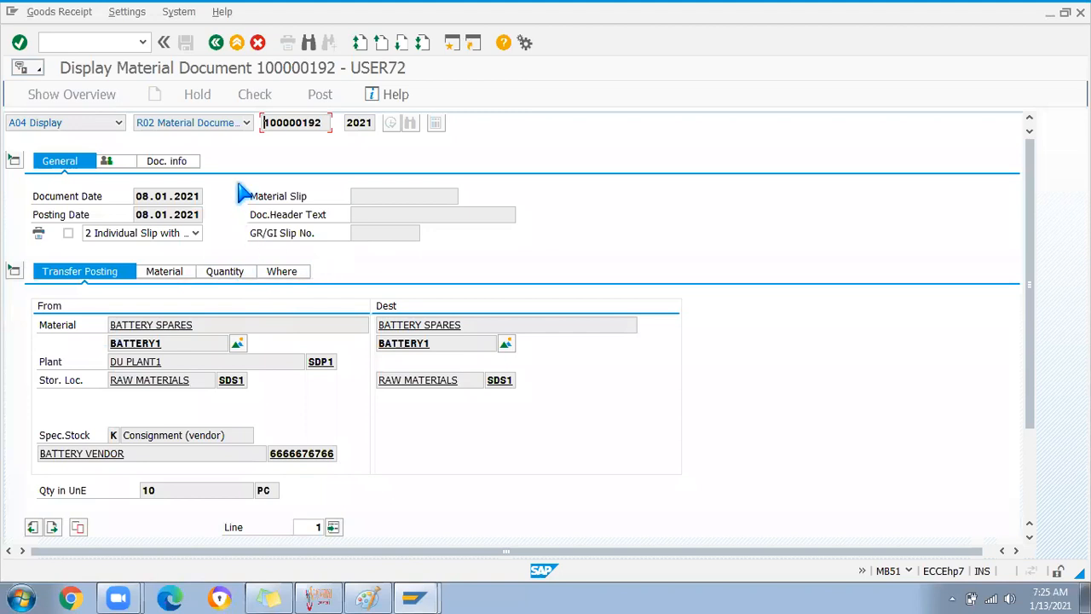
pyautogui.click(166, 273)
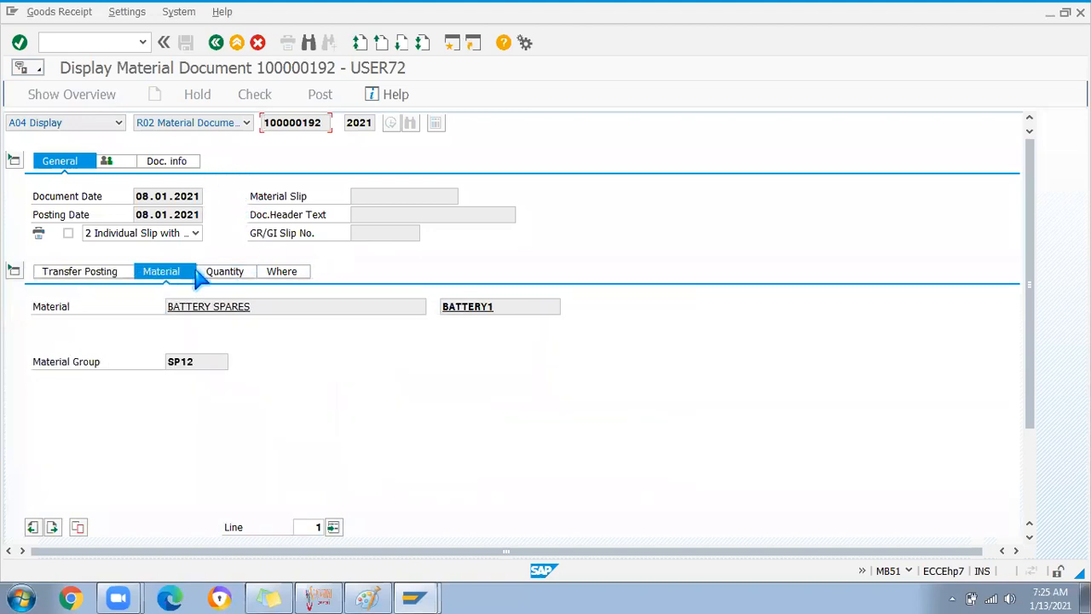
pyautogui.click(224, 274)
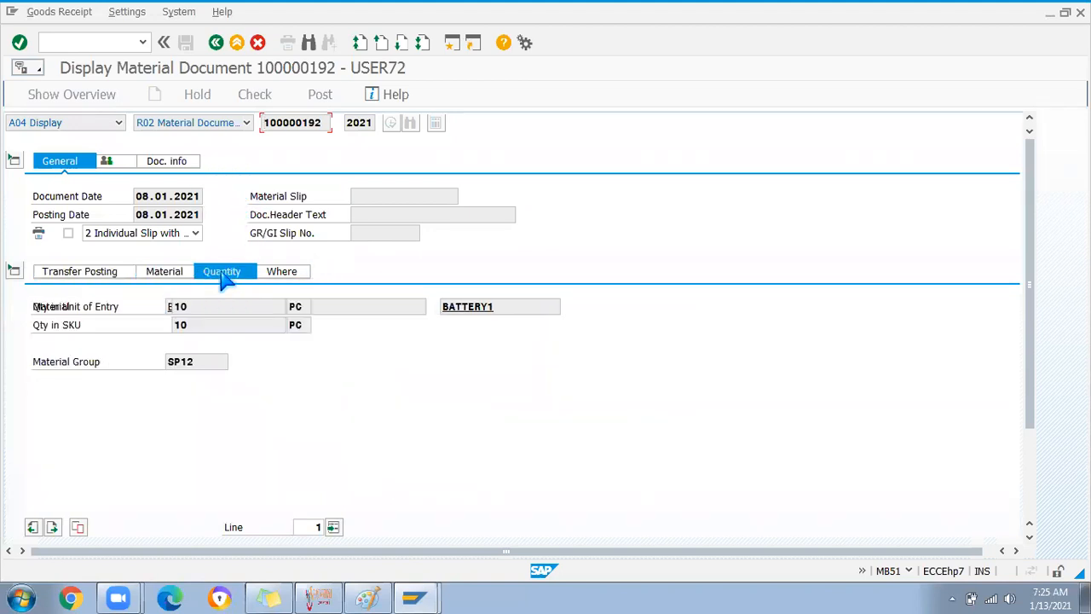
pyautogui.click(162, 273)
pyautogui.click(105, 275)
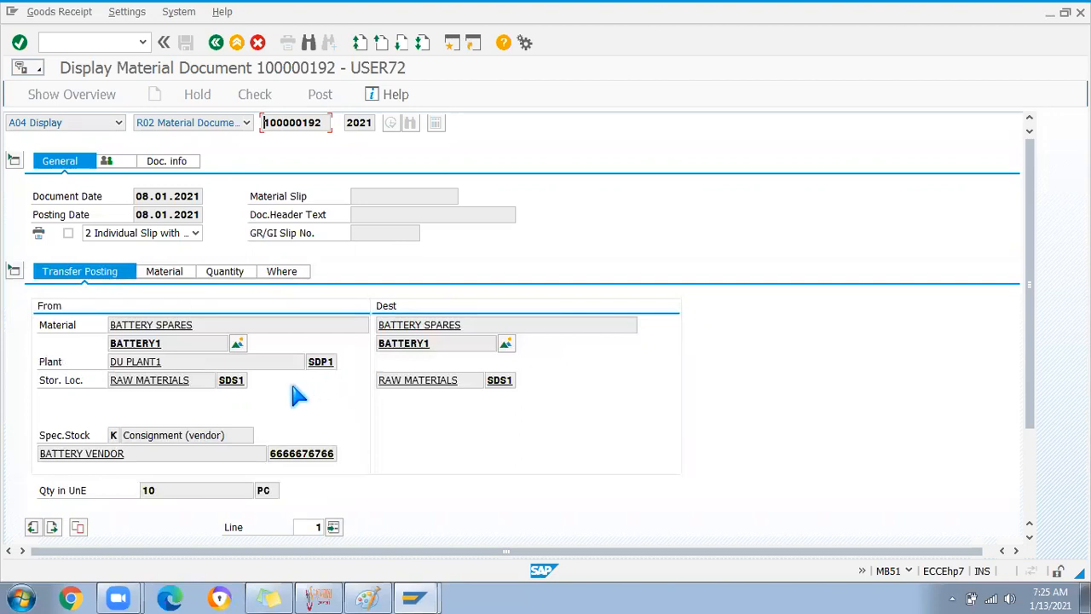
pyautogui.click(270, 454)
pyautogui.moveTo(274, 453); pyautogui.dragTo(332, 454)
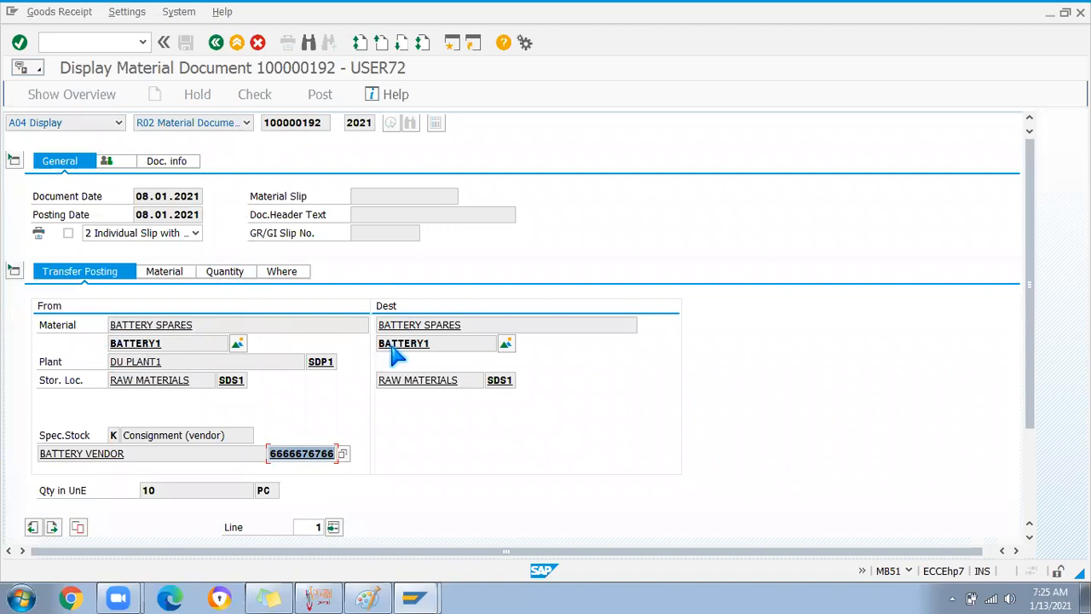
# Copy material number BATTERY1 and start a new SAP session
pyautogui.click(142, 344)
pyautogui.doubleClick(142, 344)
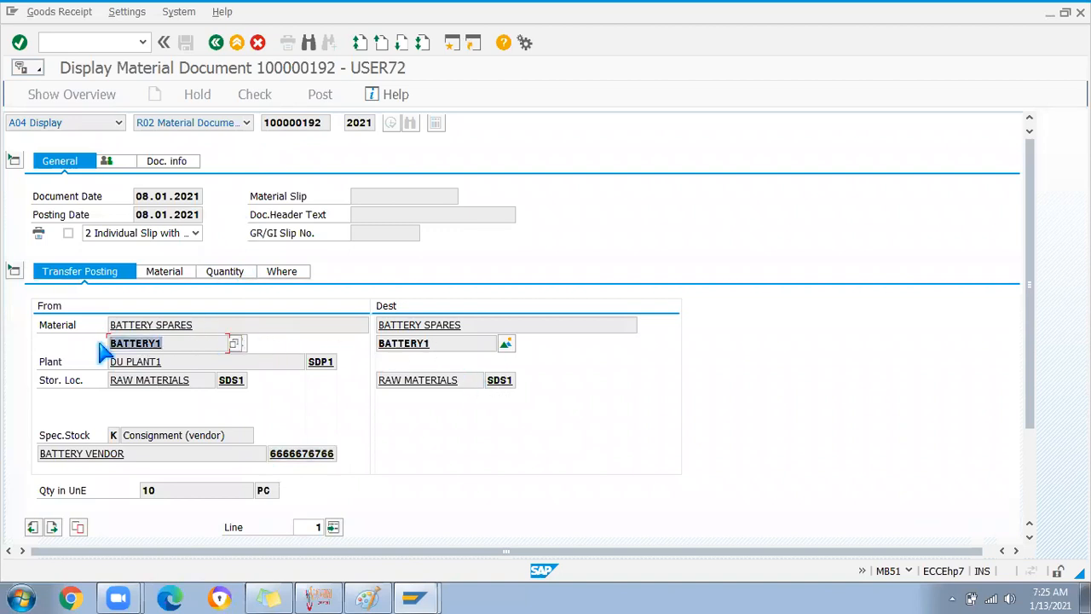
pyautogui.hotkey('ctrl', 'c')
pyautogui.click(454, 44)
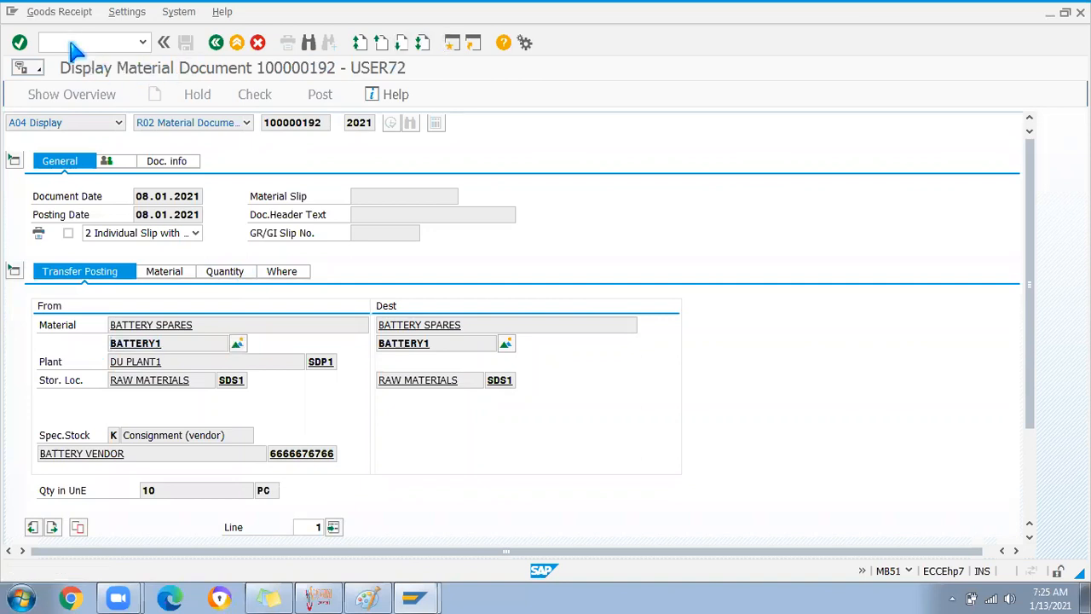
# Run the MMBE stock overview for material BATTERY1
pyautogui.write('mm')
pyautogui.press('Return')
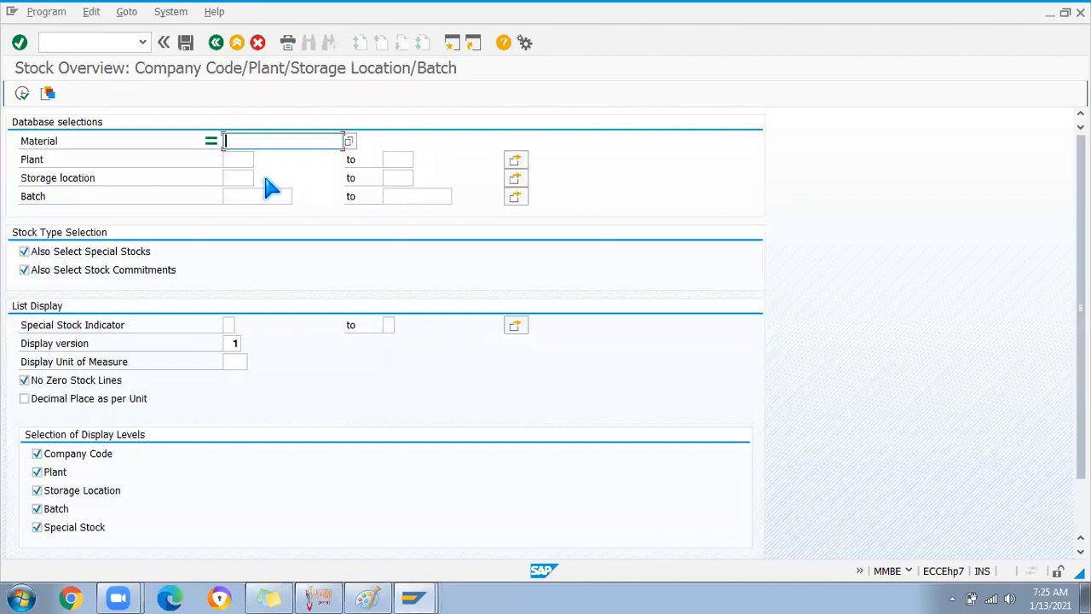
pyautogui.hotkey('ctrl', 'v')
pyautogui.click(22, 93)
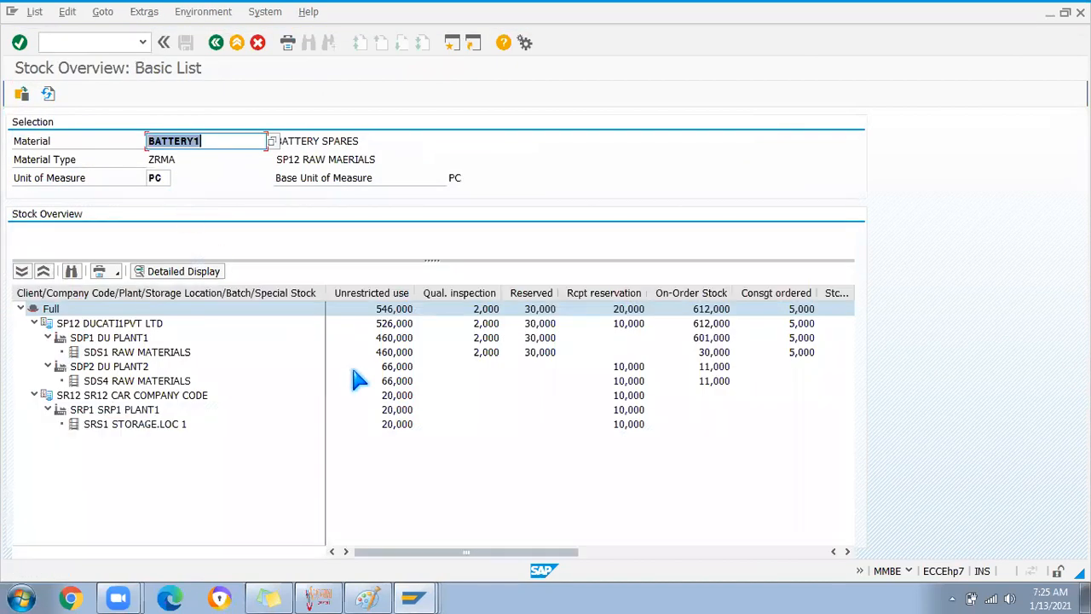
# Browse the stock tree's SP12, SR12, SDP1, SDP2 and SRP1 company code and plant rows
pyautogui.click(46, 409)
pyautogui.click(46, 409)
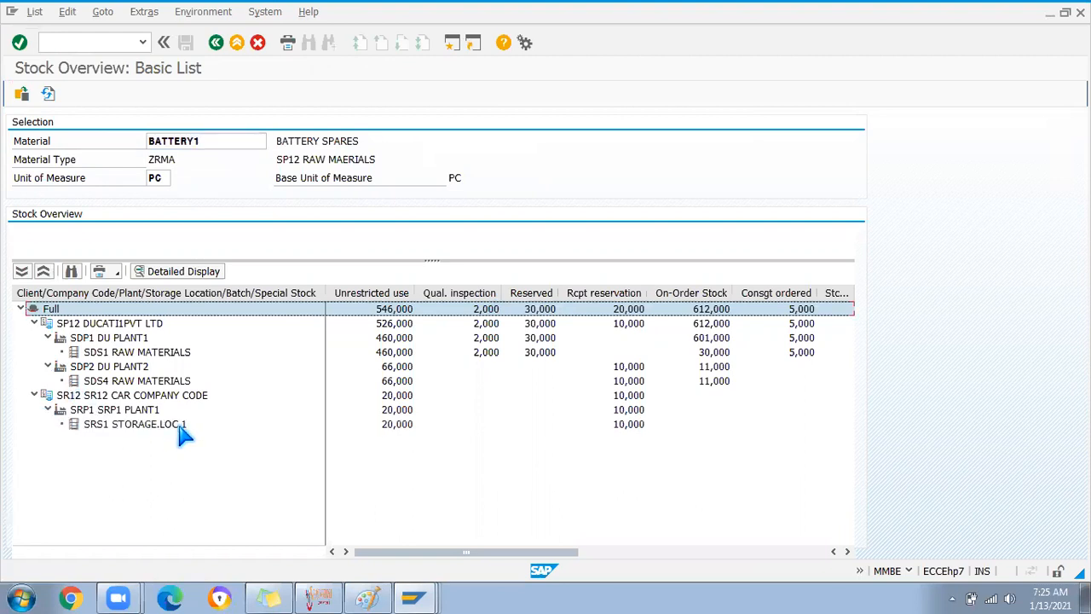
pyautogui.click(48, 367)
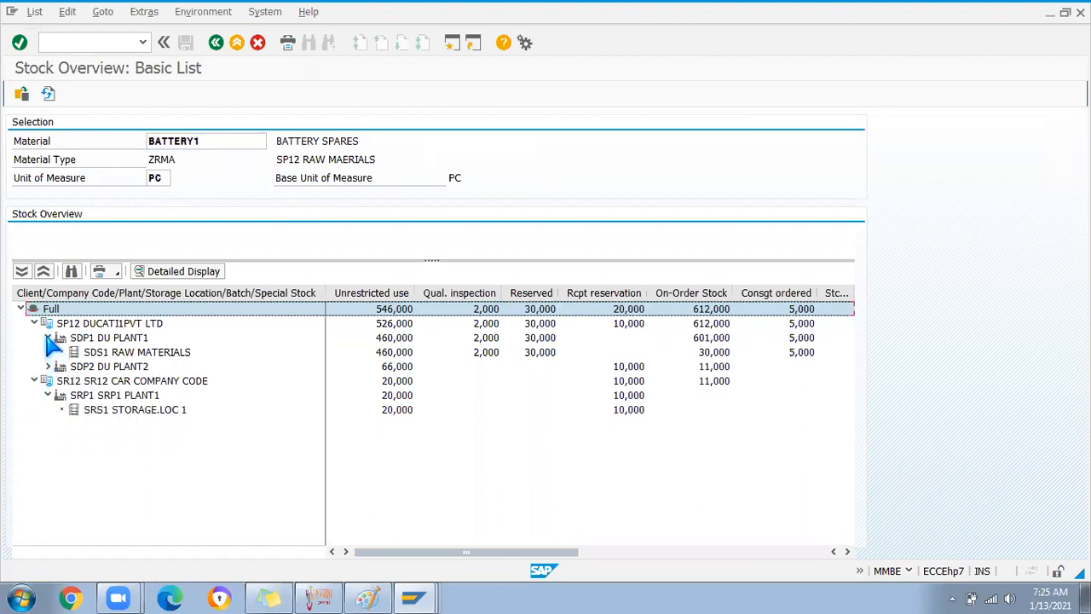
pyautogui.click(48, 338)
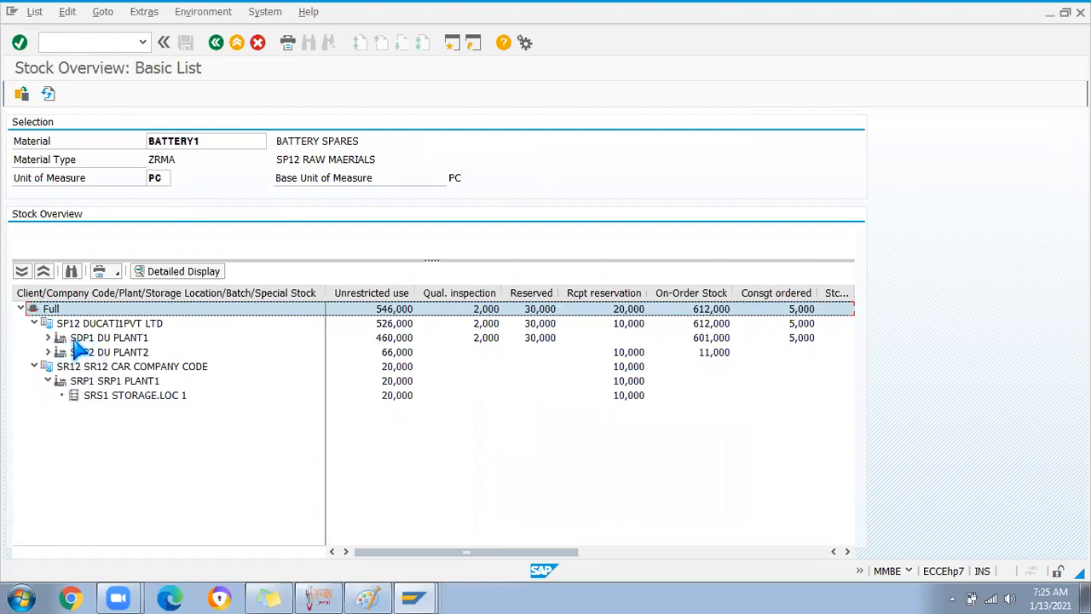
pyautogui.click(84, 324)
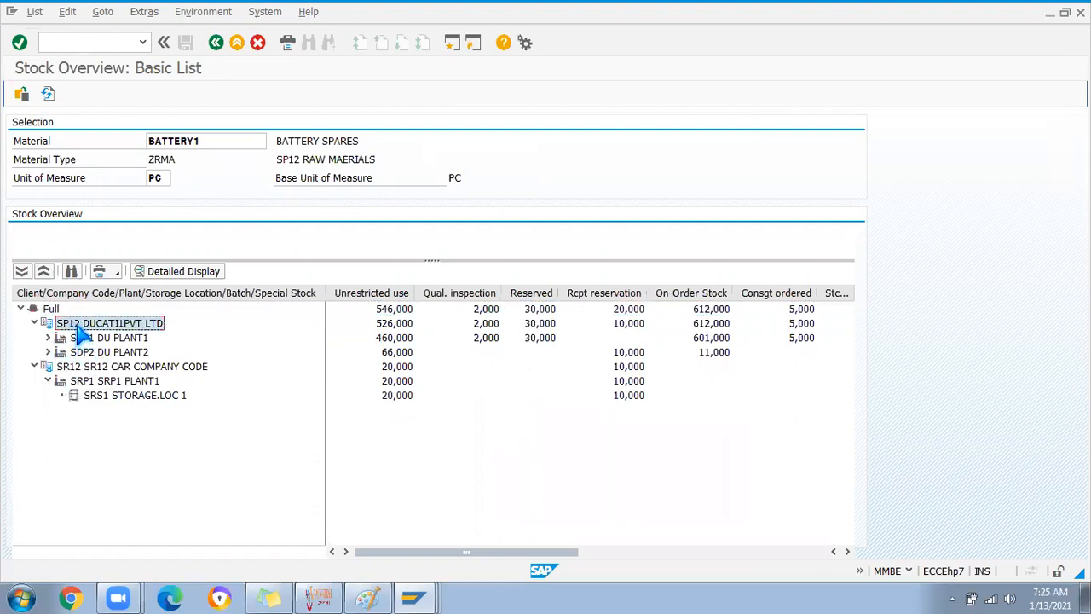
pyautogui.click(84, 366)
pyautogui.click(79, 328)
pyautogui.click(88, 339)
pyautogui.click(90, 353)
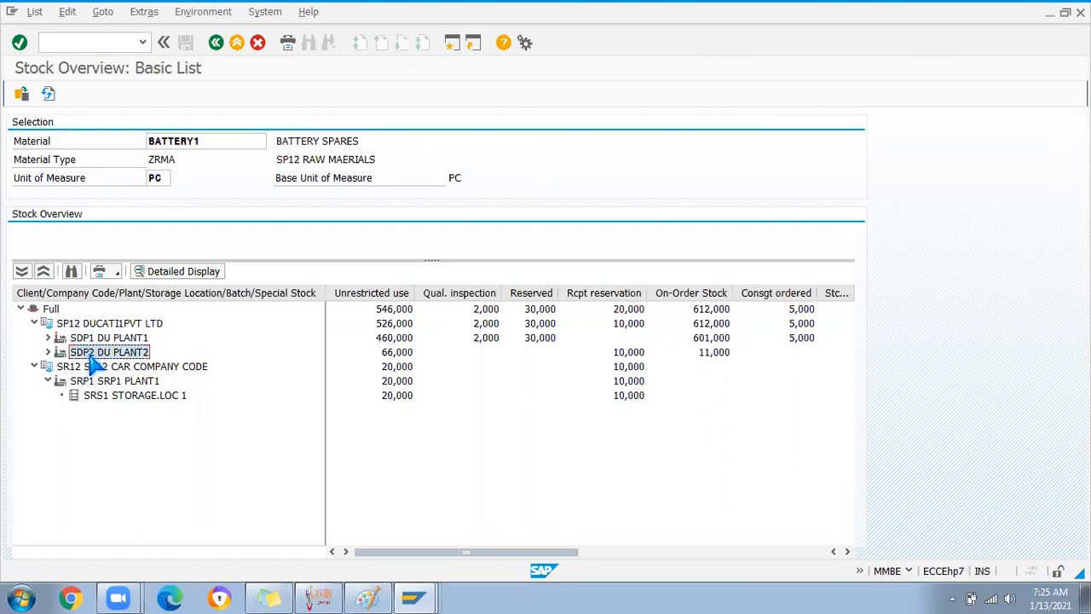
pyautogui.click(49, 381)
pyautogui.click(85, 381)
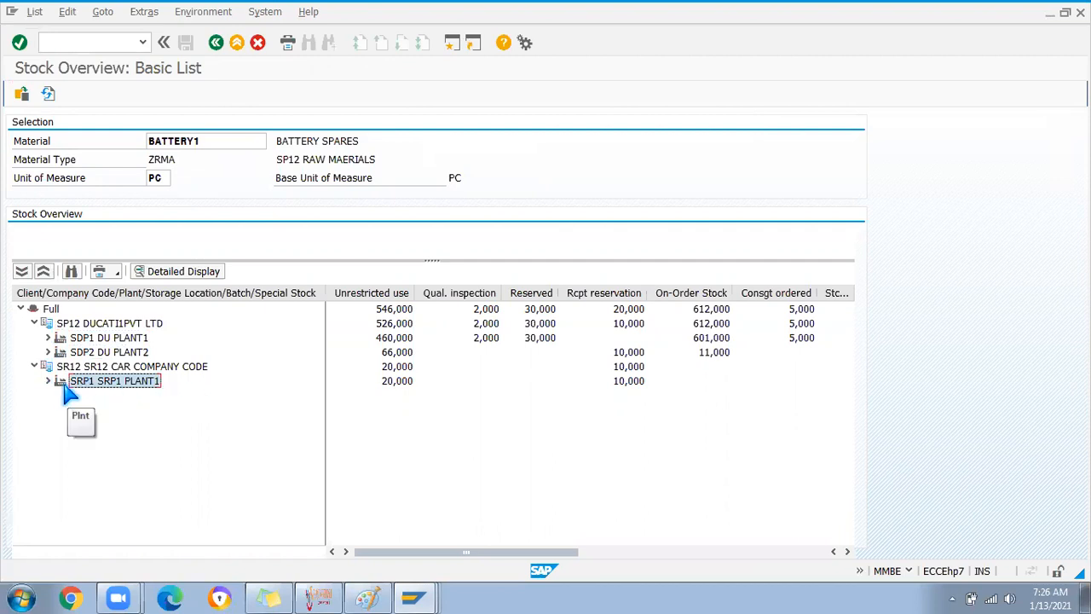
# Expand SDP1 DU PLANT1 to show SDS1 RAW MATERIALS holding 460,000 unrestricted
pyautogui.hotkey('alt', 'Tab')
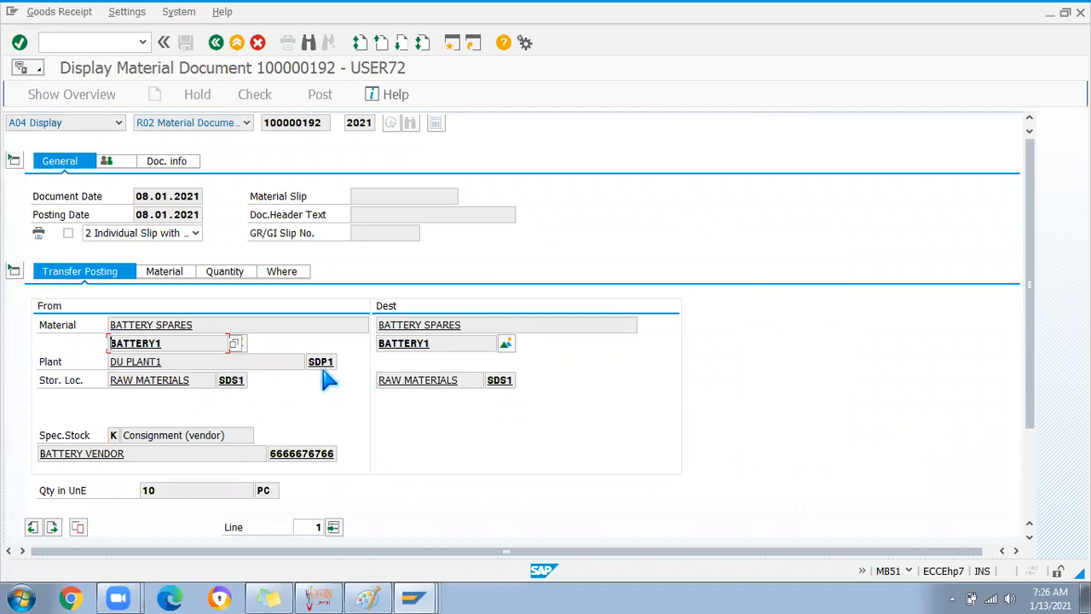
pyautogui.hotkey('alt', 'Tab')
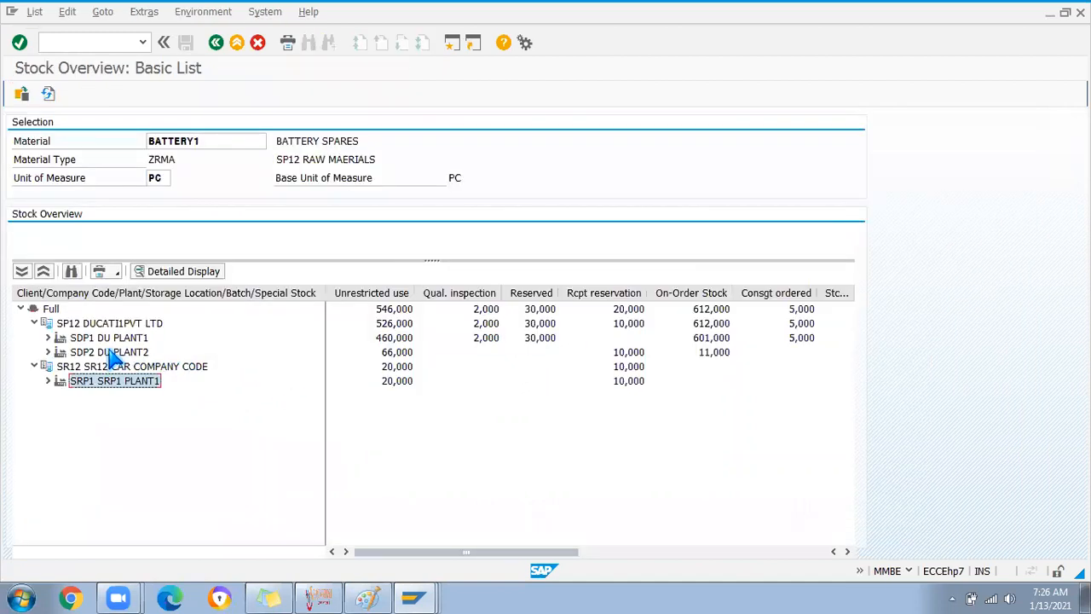
pyautogui.click(100, 339)
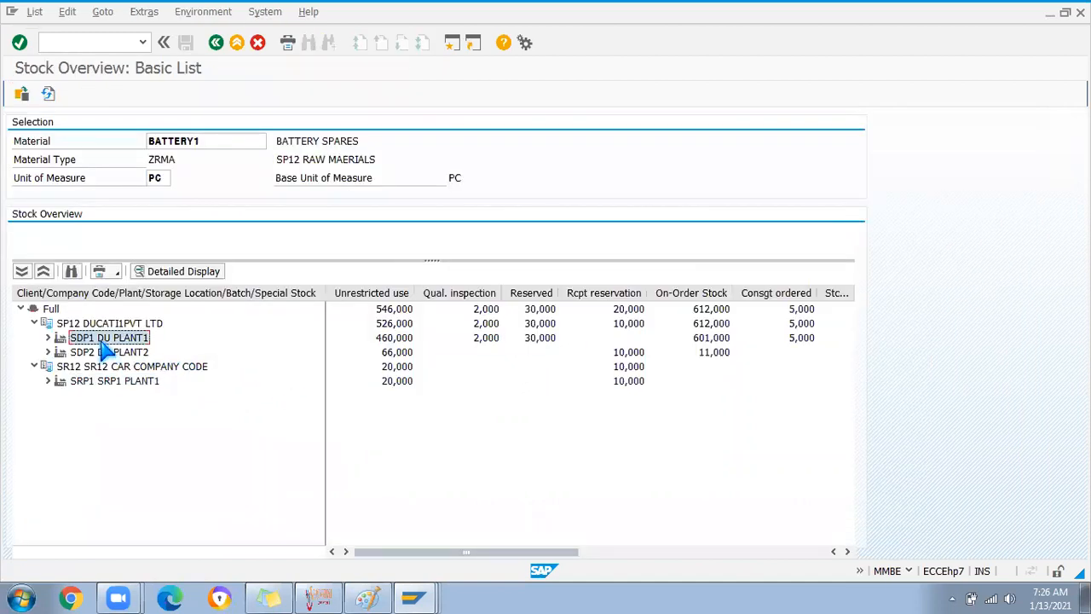
pyautogui.click(49, 338)
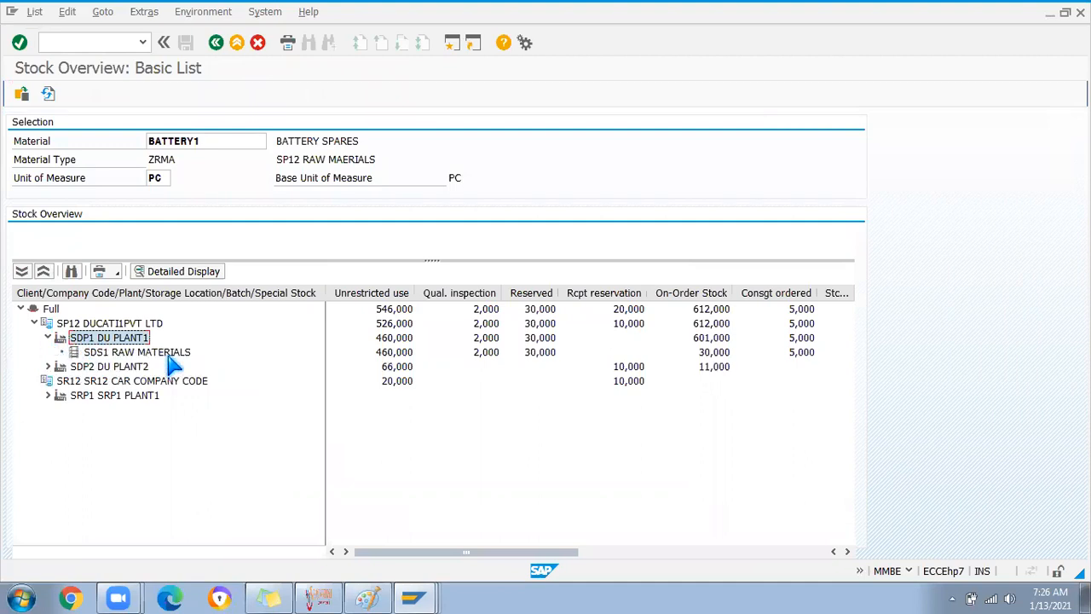
pyautogui.click(390, 352)
# List SDS1 material movements for BATTERY1 and inspect document 100000191's 101 K row
pyautogui.rightClick(389, 359)
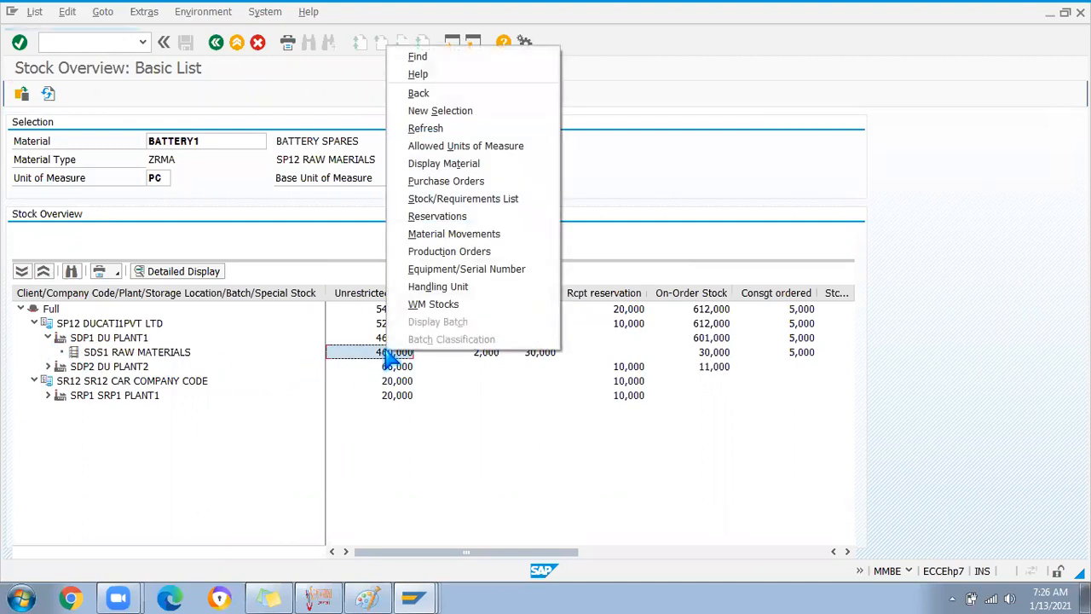
pyautogui.click(450, 233)
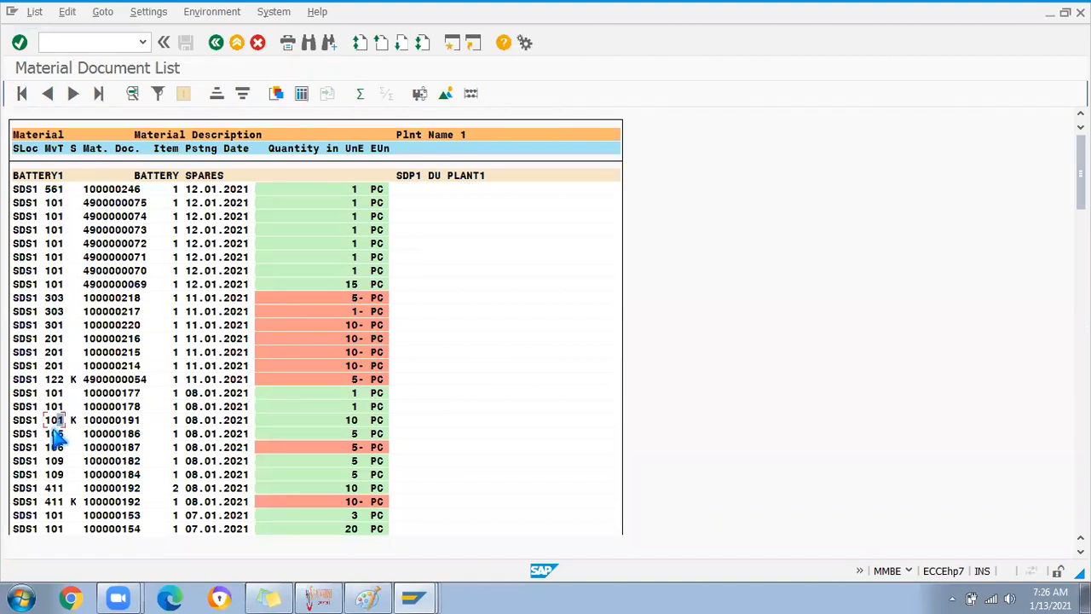
pyautogui.click(73, 420)
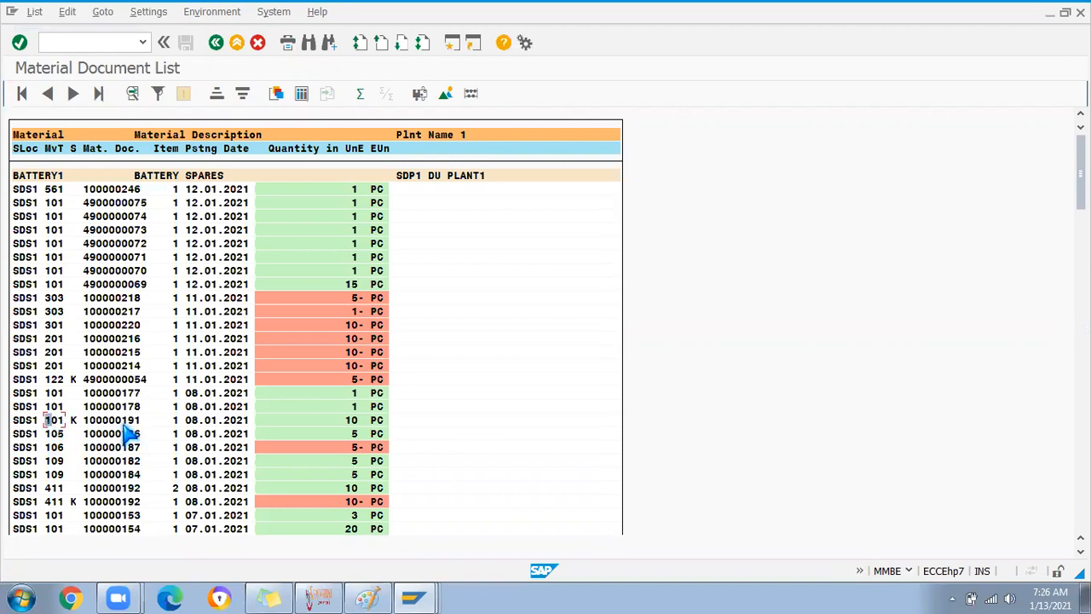
pyautogui.click(54, 423)
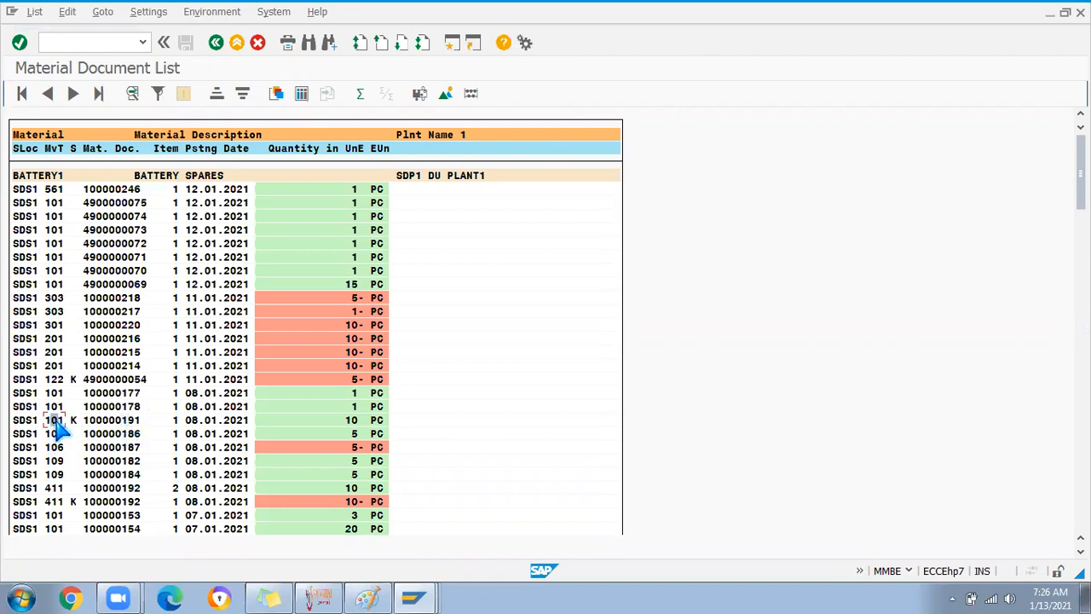
pyautogui.doubleClick(111, 421)
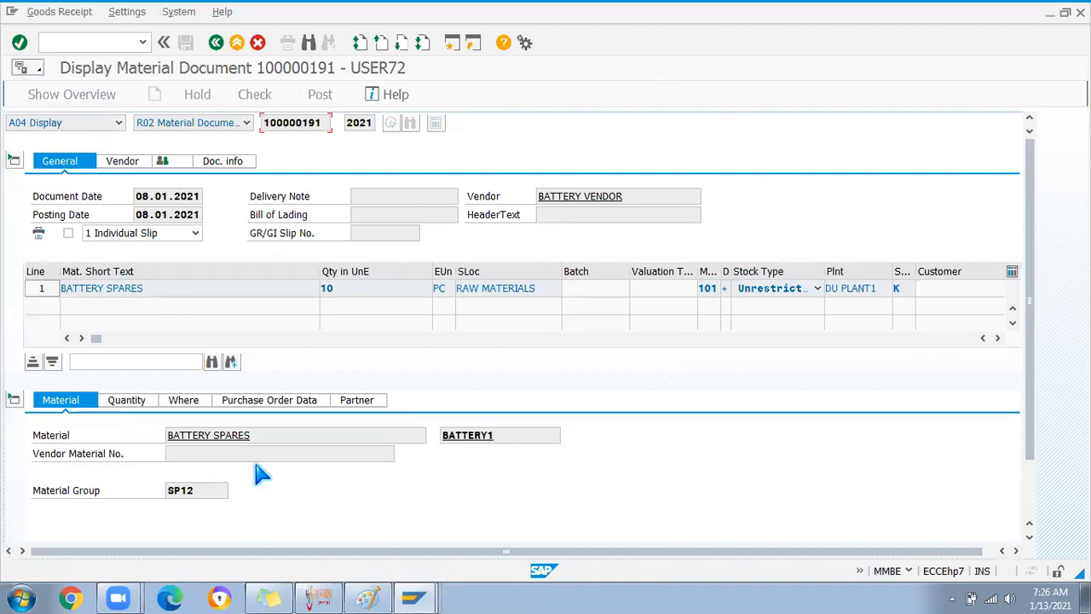
pyautogui.click(266, 406)
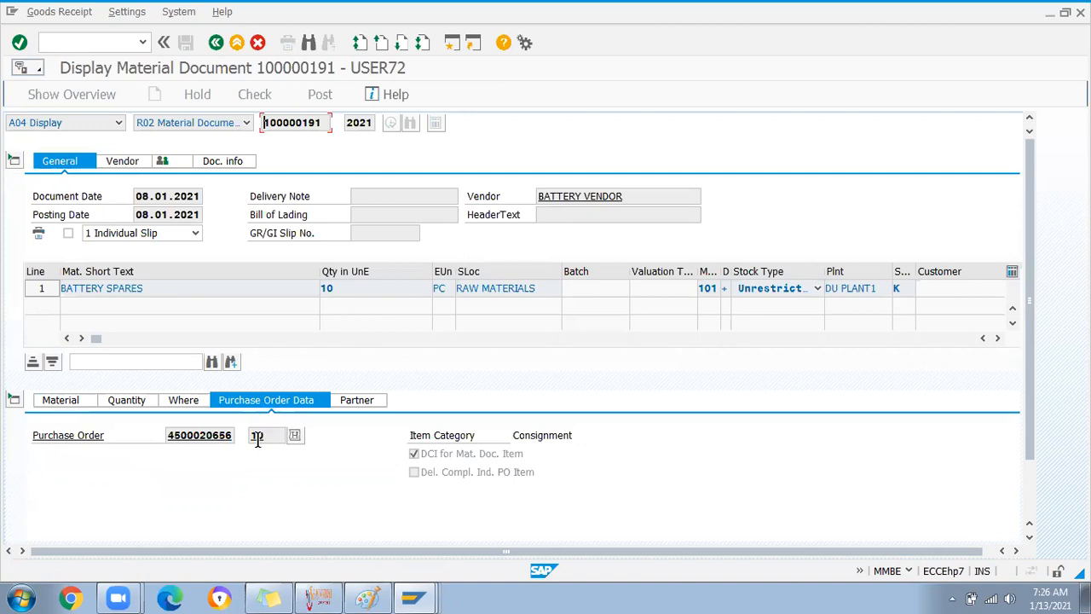
pyautogui.doubleClick(205, 437)
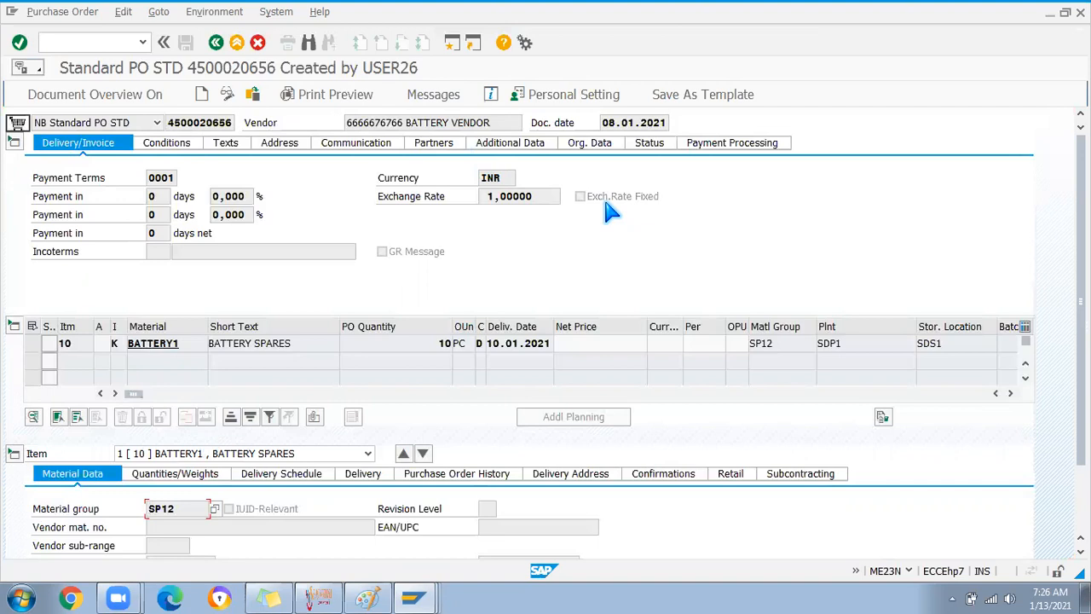
# Show item 10's history: 101 receipt of 10 PC and 122 return of 5 PC
pyautogui.click(160, 344)
pyautogui.click(120, 343)
pyautogui.click(443, 474)
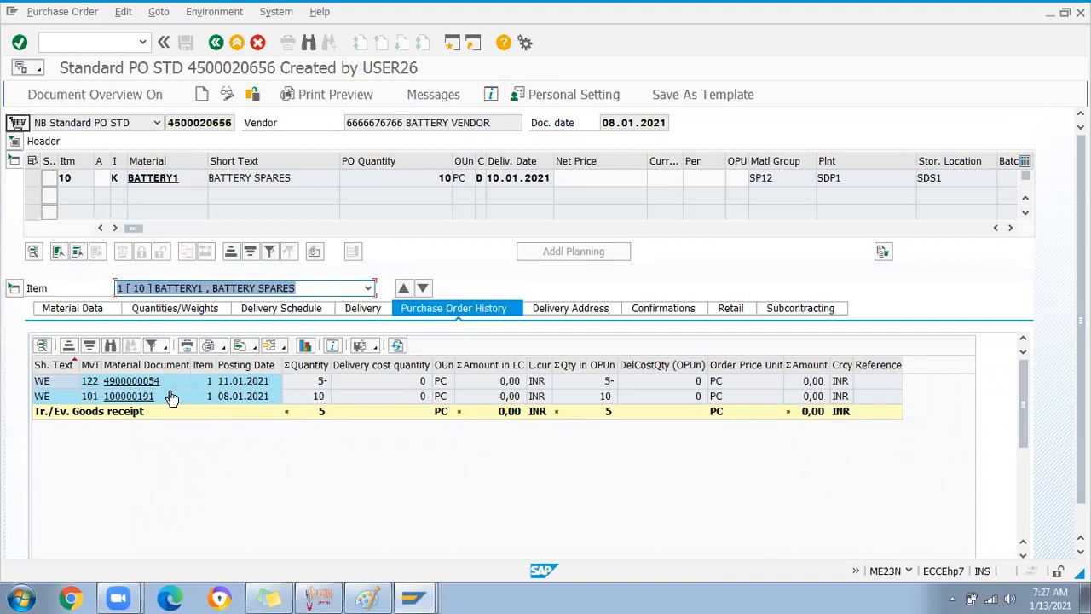
pyautogui.doubleClick(98, 364)
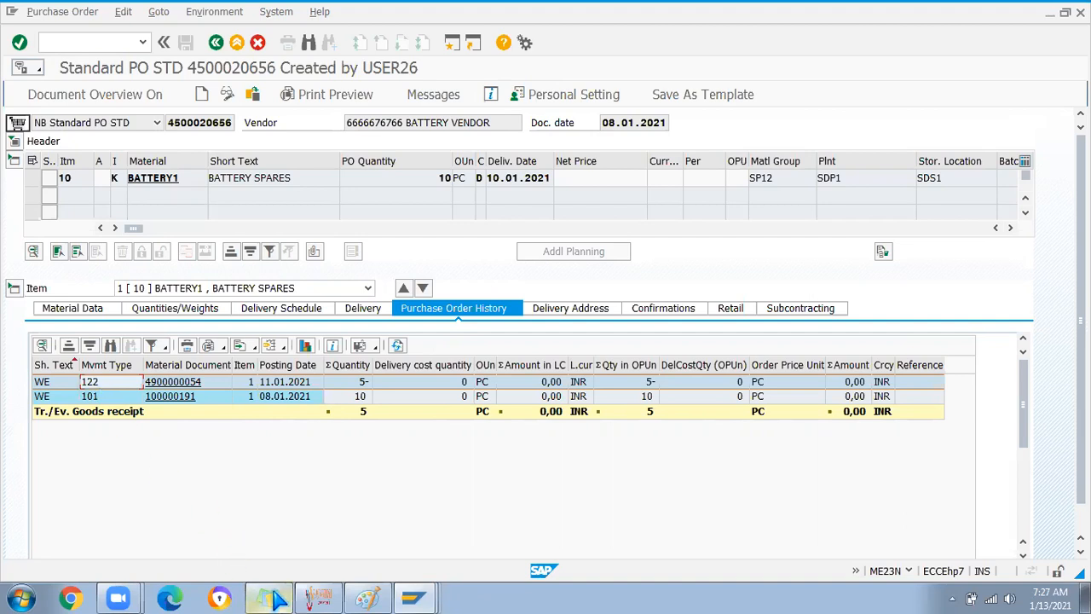
pyautogui.click(269, 597)
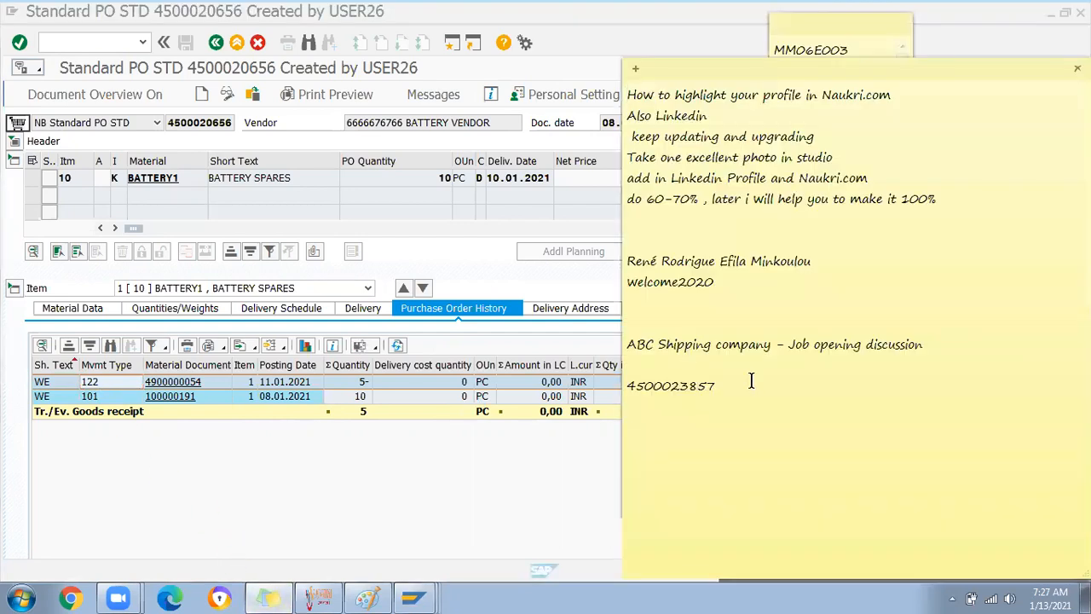
# Note 'Difference between 161 and 122', 'How to move the stock Qulaity Inspection', '107 and 109'
pyautogui.write('Difference b')
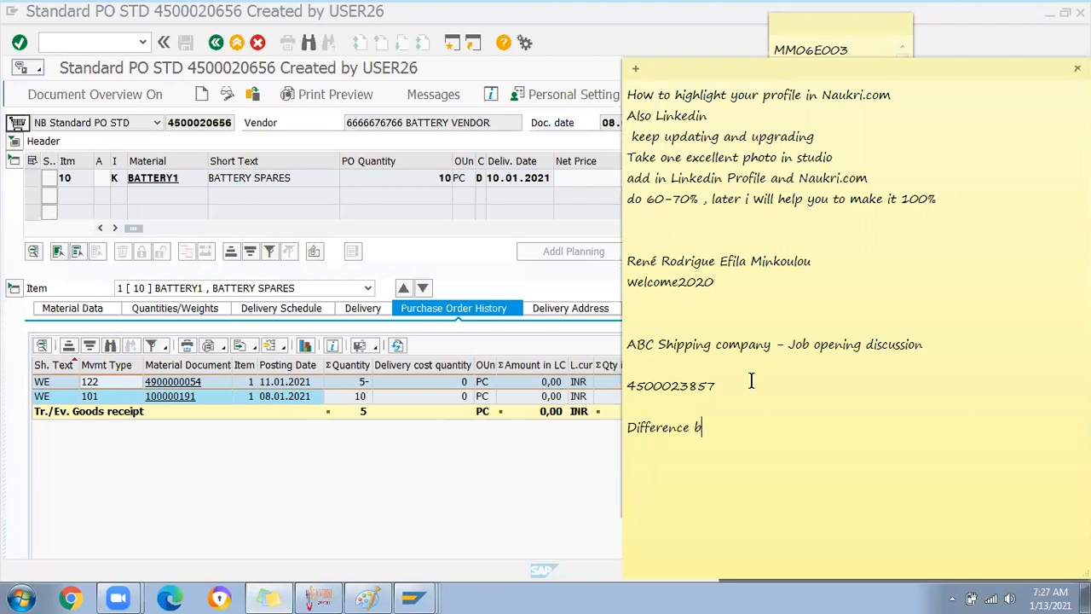
pyautogui.write('etween 161 a')
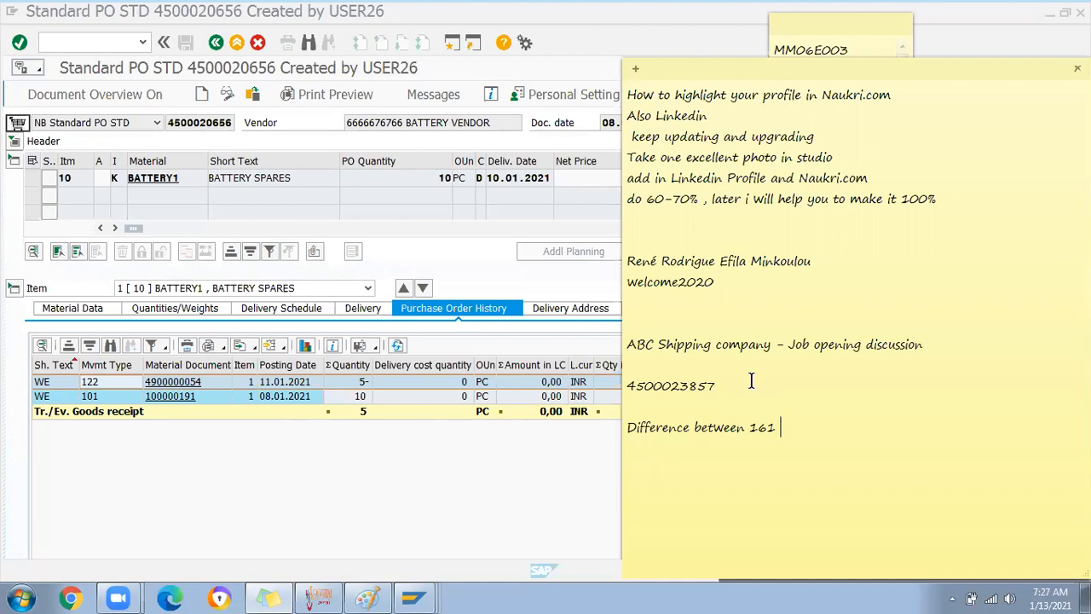
pyautogui.write('n')
pyautogui.press('BackSpace')
pyautogui.write('and 122')
pyautogui.press('Return')
pyautogui.moveTo(837, 428); pyautogui.dragTo(582, 434)
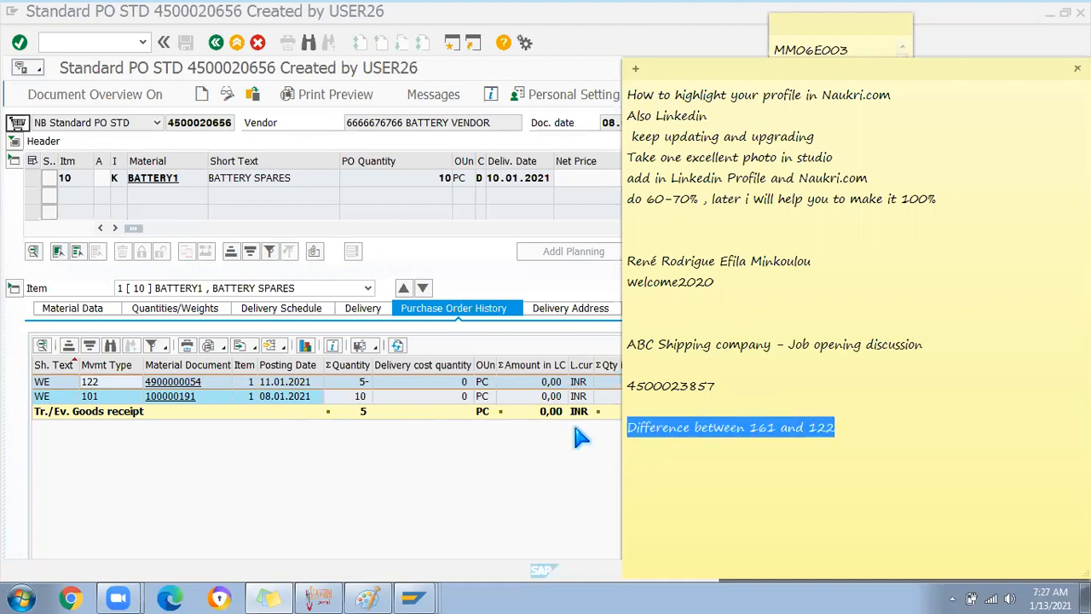
pyautogui.click(788, 448)
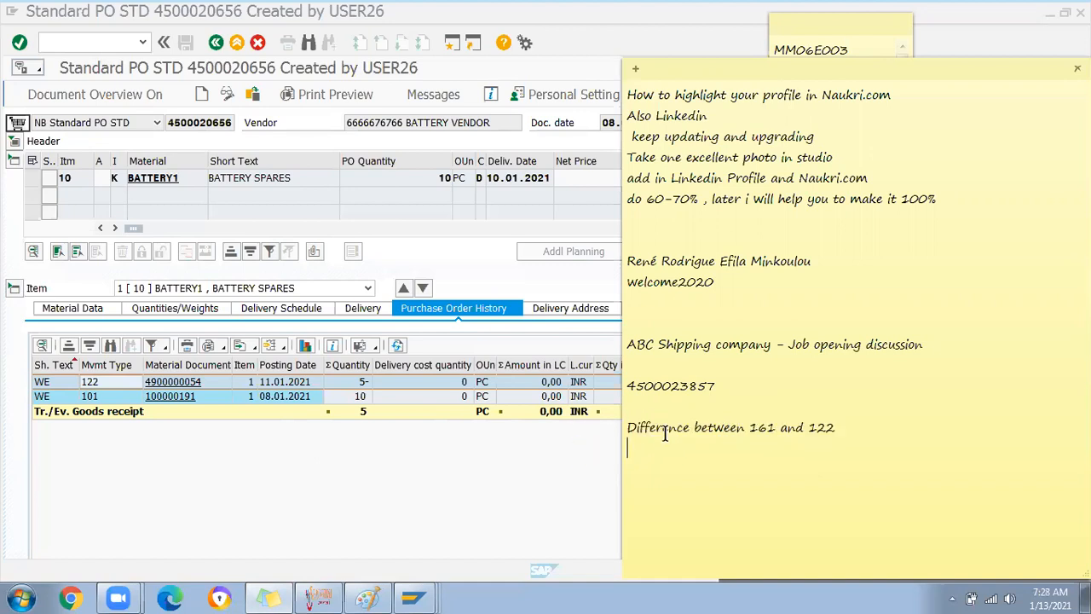
pyautogui.moveTo(836, 428)
pyautogui.mouseDown()
pyautogui.moveTo(616, 431)
pyautogui.moveTo(831, 428)
pyautogui.mouseUp()
pyautogui.click(835, 429)
pyautogui.press('Return')
pyautogui.write('How to move the stock Qula')
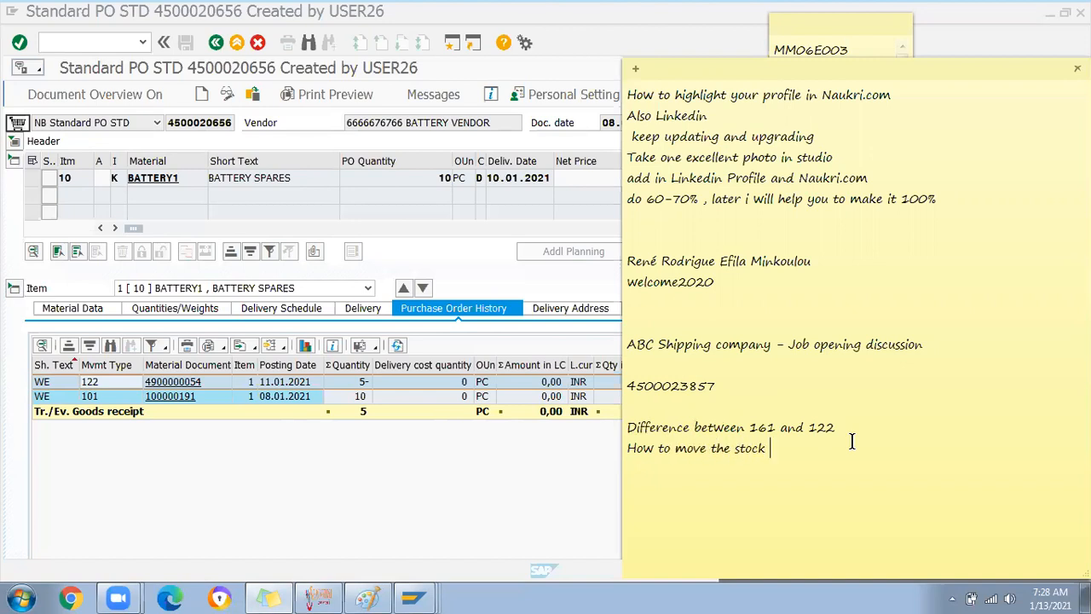
pyautogui.write('ity Inspe')
pyautogui.write('ctio')
pyautogui.write('n')
pyautogui.write('107 and ')
pyautogui.write('109')
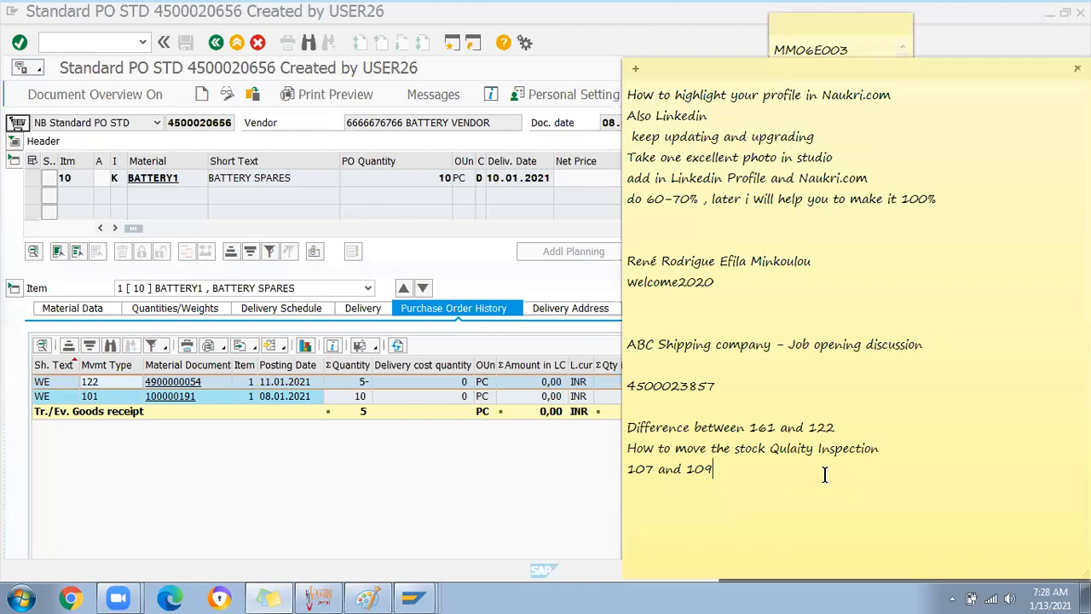
pyautogui.click(410, 234)
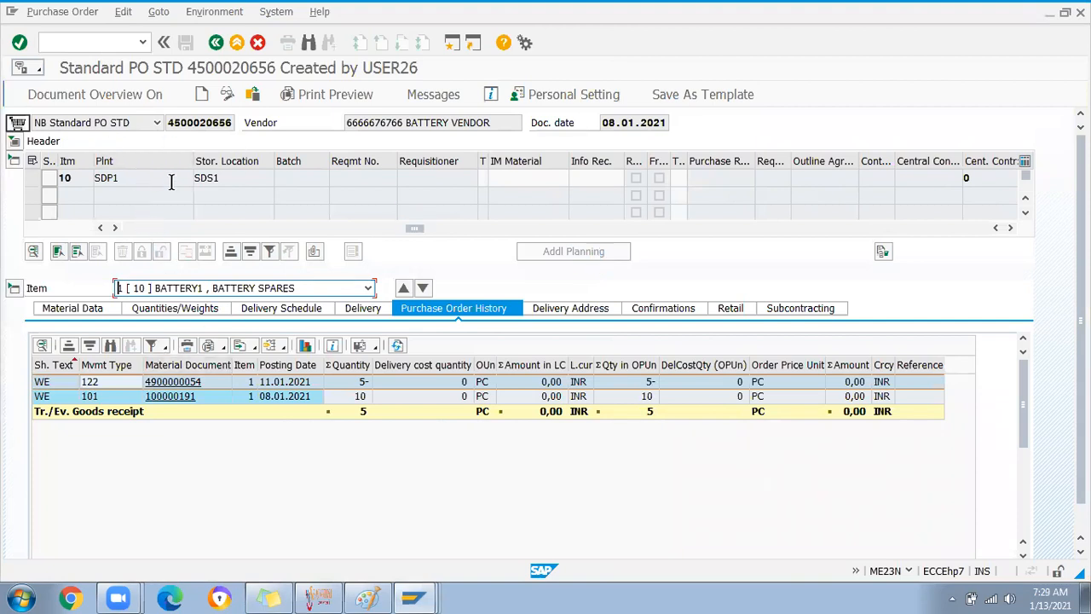
# Copy BATTERY1 from the PO item table and open a second SAP session
pyautogui.moveTo(414, 230); pyautogui.dragTo(140, 228)
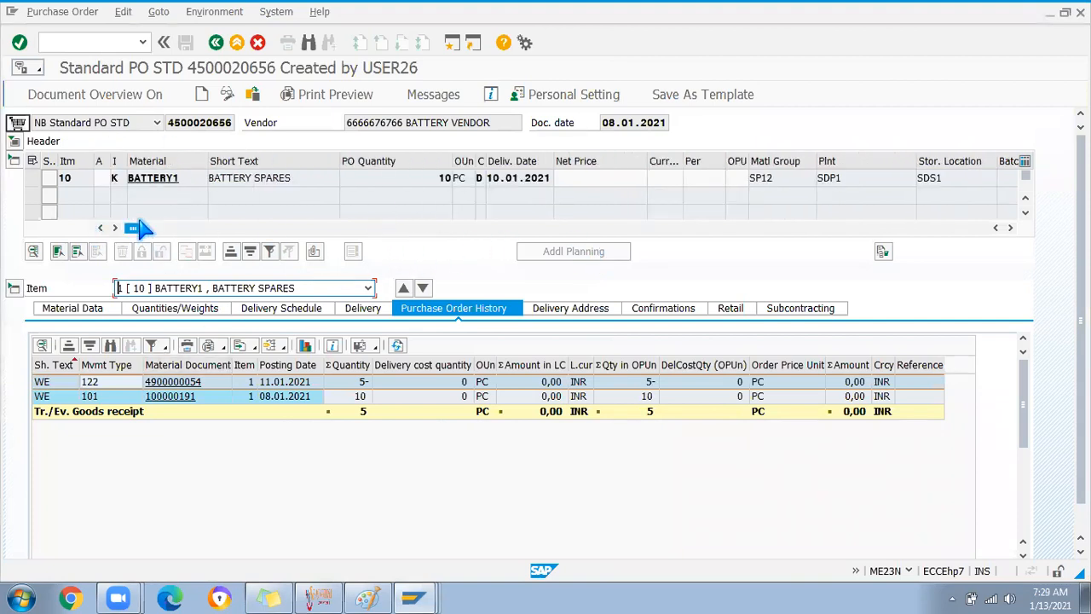
pyautogui.doubleClick(181, 179)
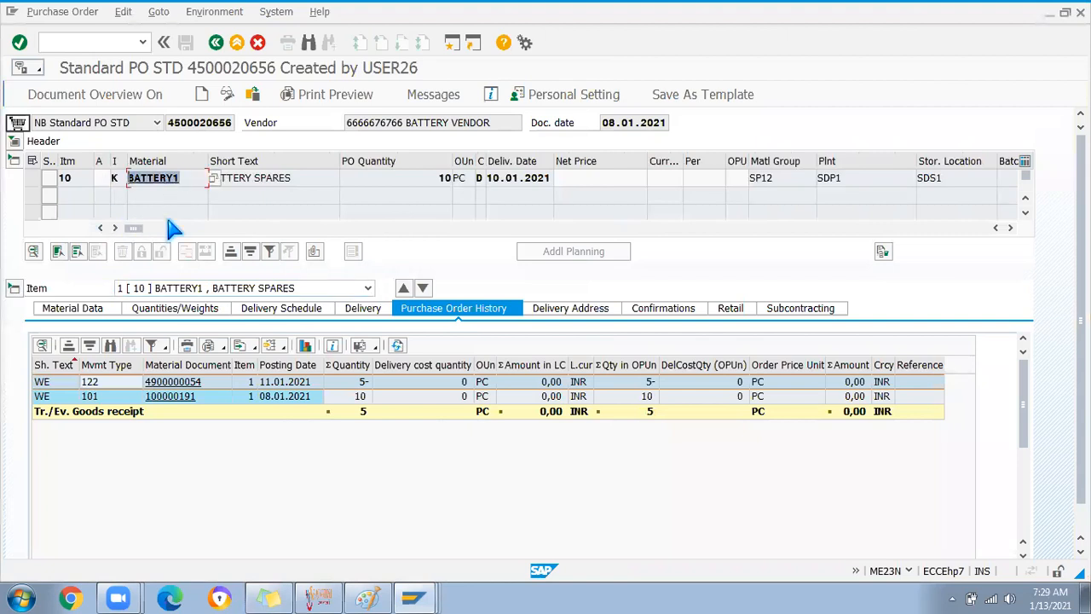
pyautogui.hotkey('ctrl', 'c')
pyautogui.click(452, 43)
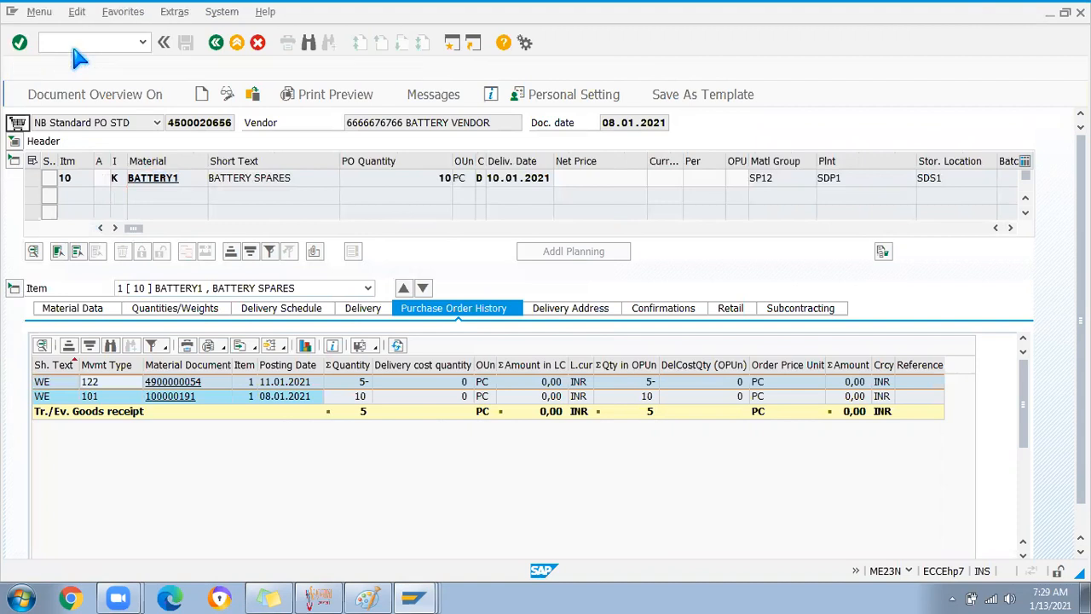
# Open MRKO settlement and enter material BATTERY1
pyautogui.write('MRKO')
pyautogui.press('Return')
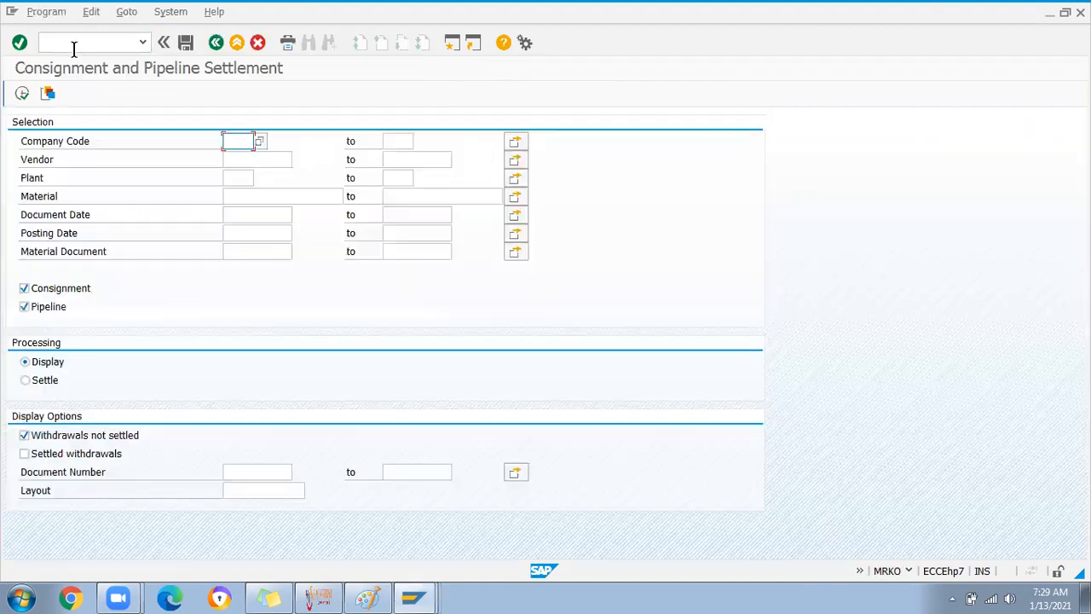
pyautogui.click(240, 196)
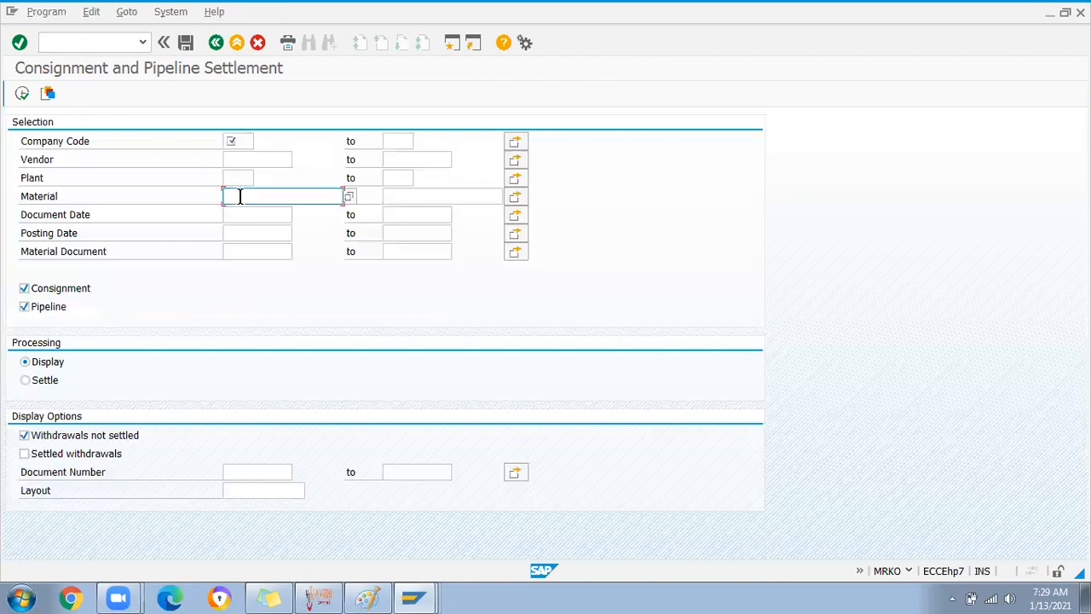
pyautogui.write('BATTERY1')
pyautogui.click(232, 141)
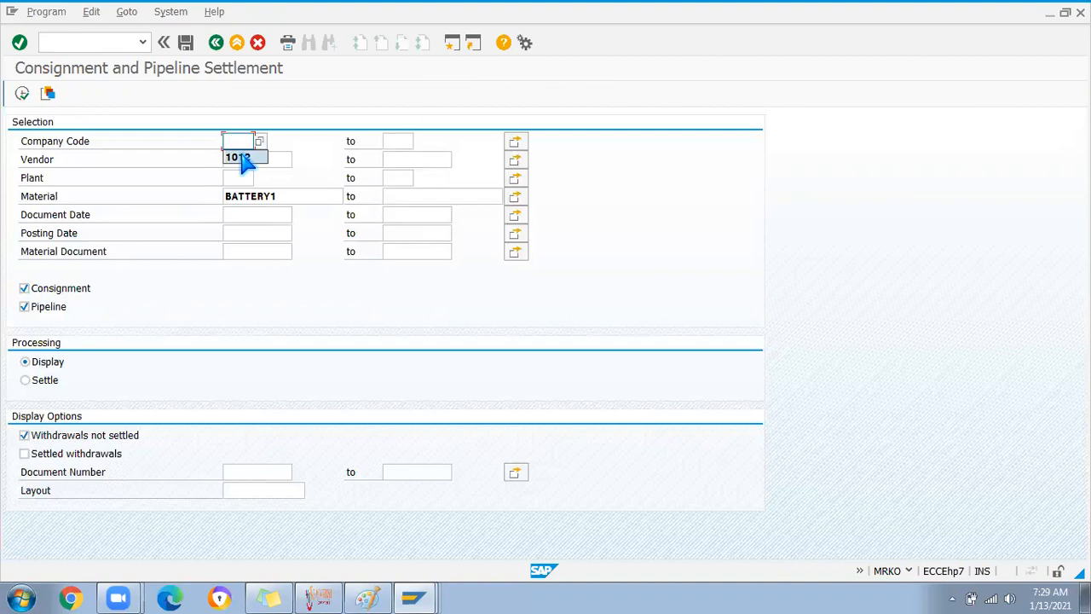
# Fill company code SP12 from the PO's org data, exclude pipeline, and run—no documents found
pyautogui.hotkey('alt', 'Tab')
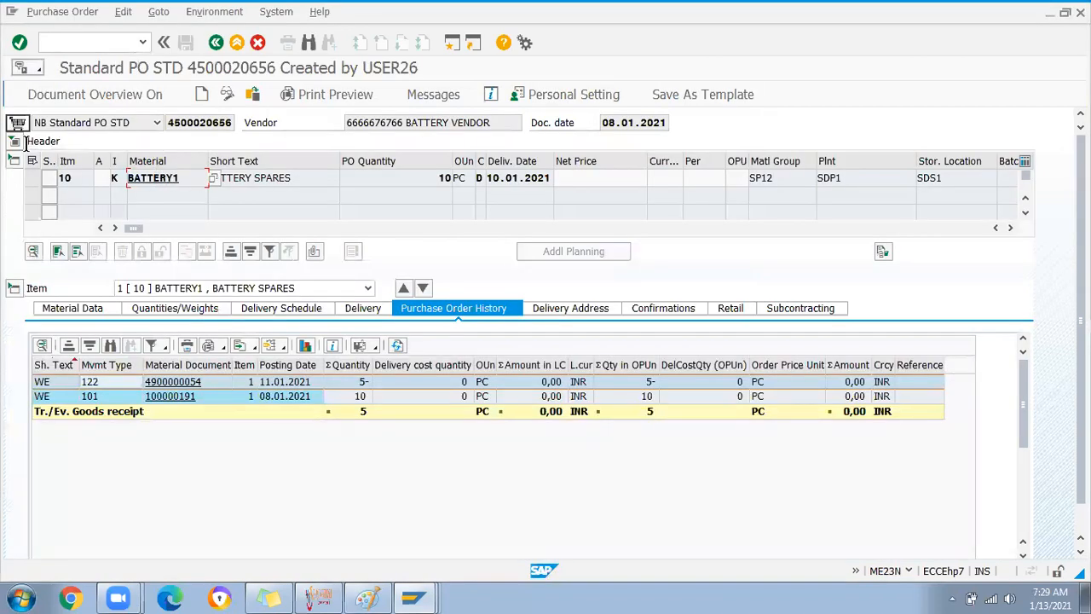
pyautogui.click(15, 142)
pyautogui.click(617, 146)
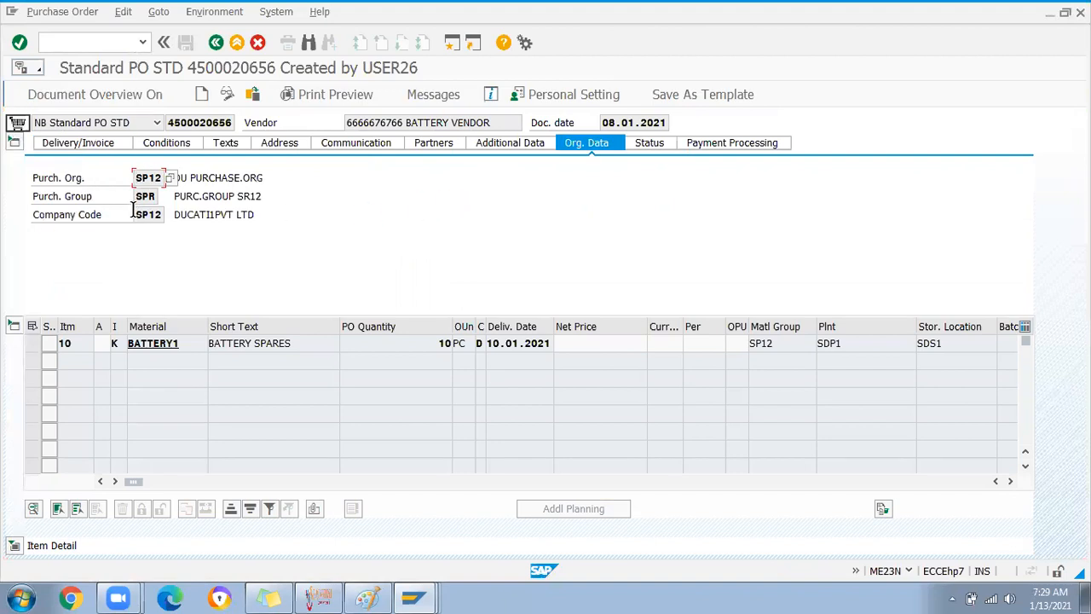
pyautogui.click(147, 215)
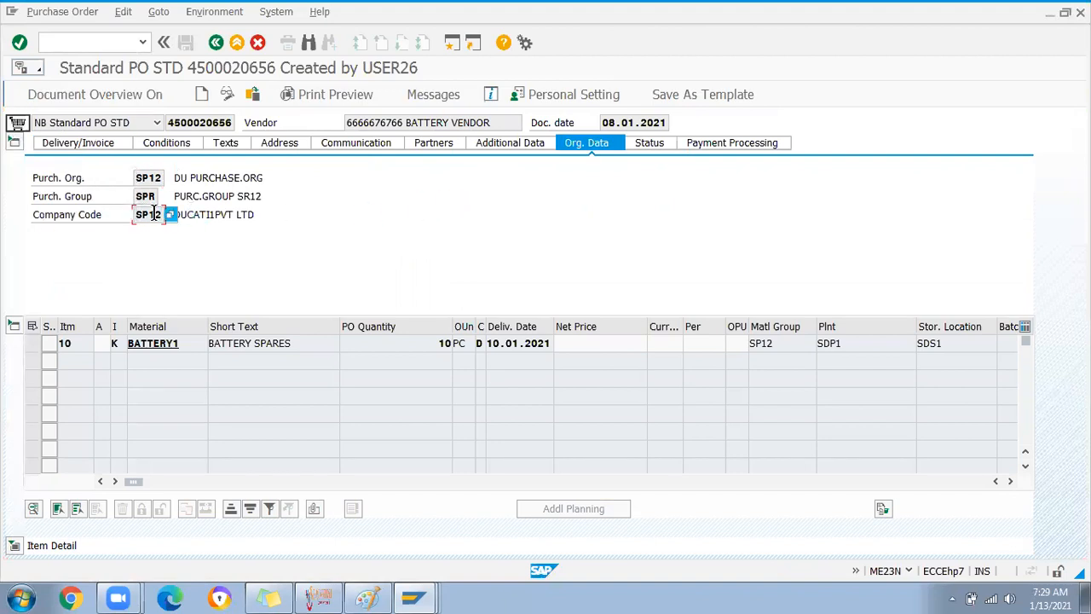
pyautogui.hotkey('alt', 'Tab')
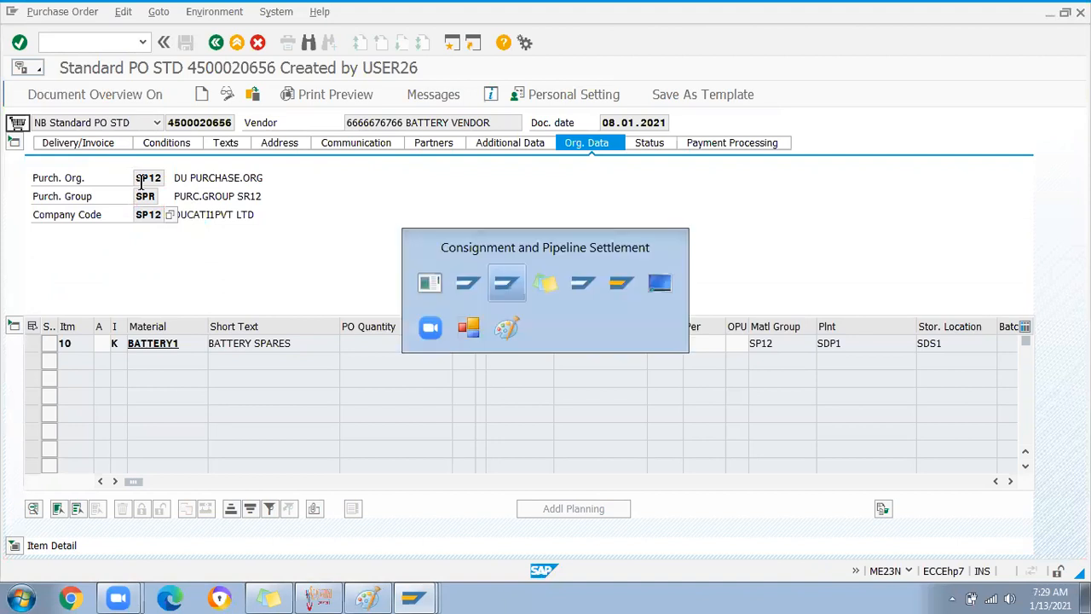
pyautogui.hotkey('ctrl', 'v')
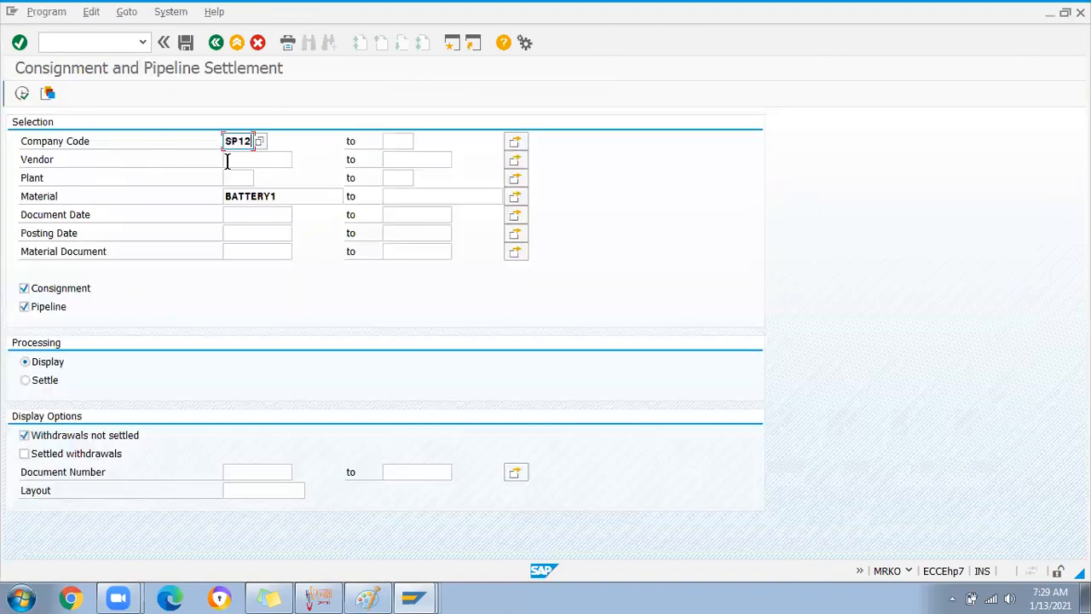
pyautogui.click(25, 307)
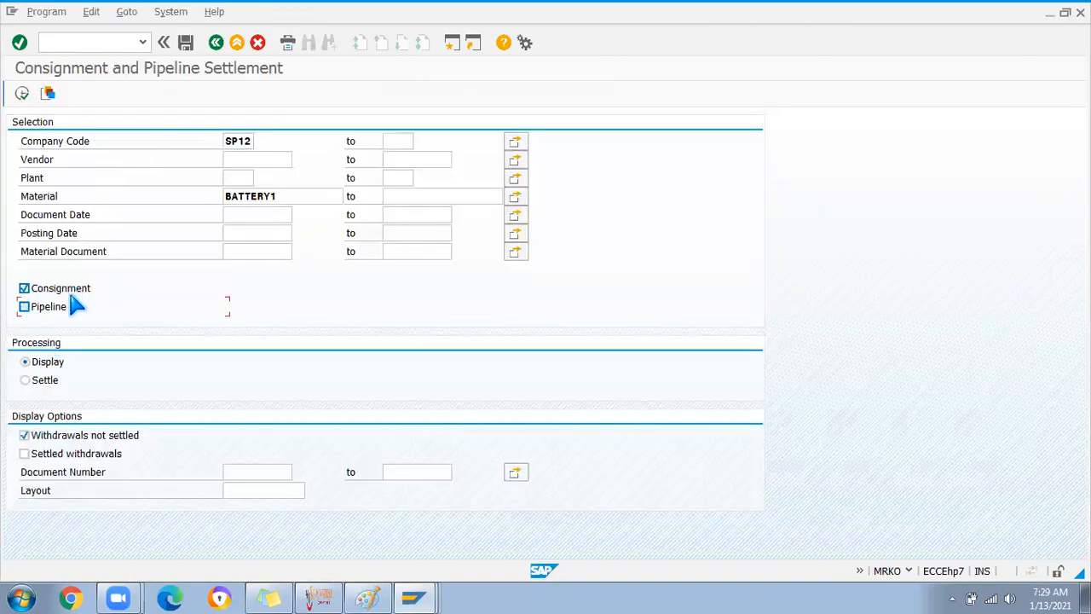
pyautogui.click(22, 91)
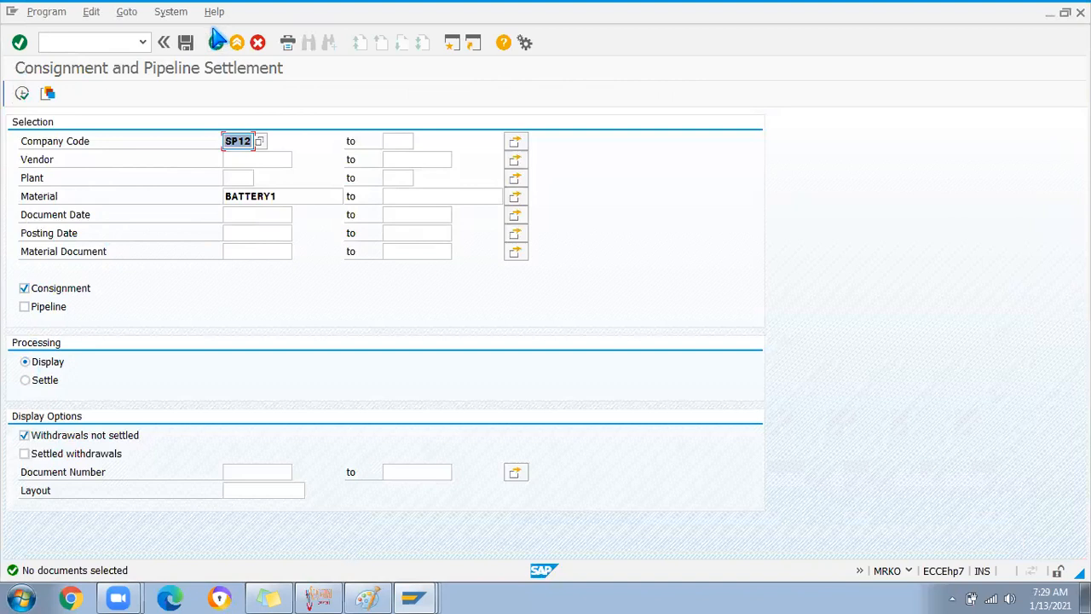
# Start ME21N to create a new purchase order
pyautogui.click(78, 43)
pyautogui.write('/nme21n')
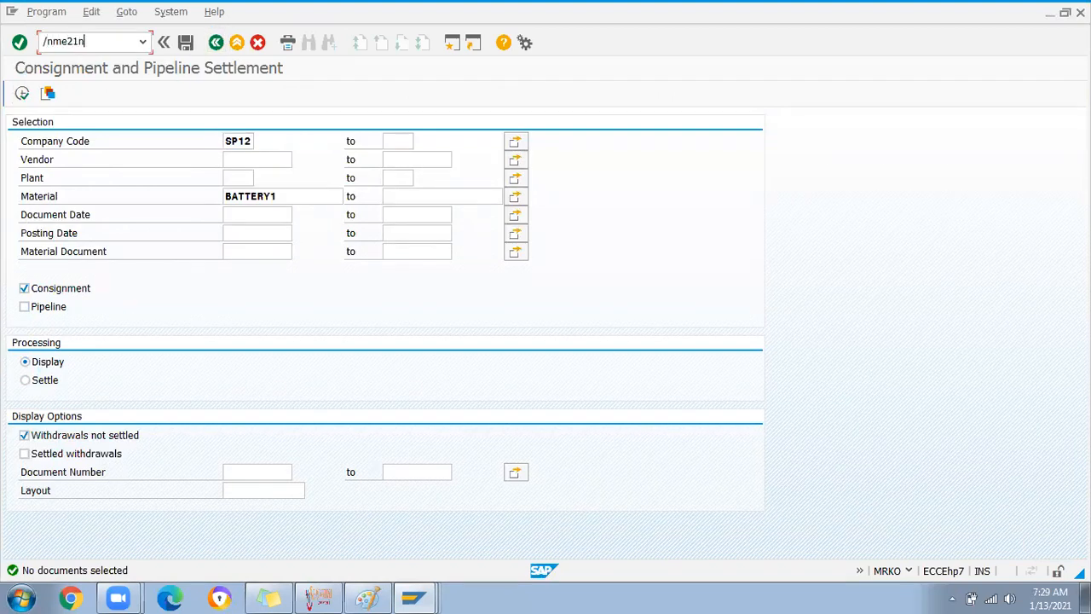
pyautogui.press('Return')
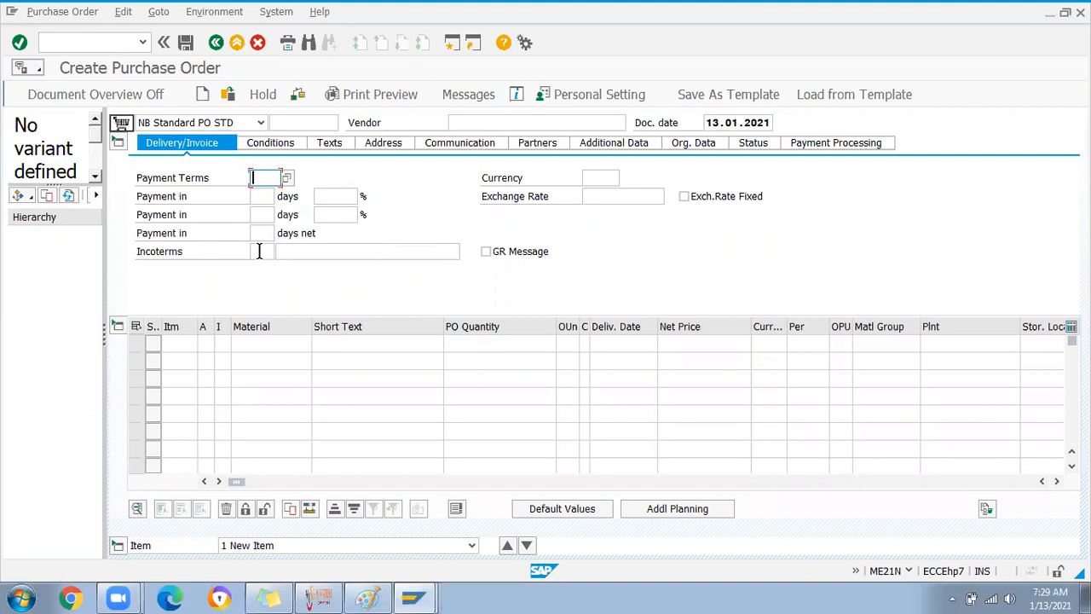
pyautogui.hotkey('alt', 'Tab')
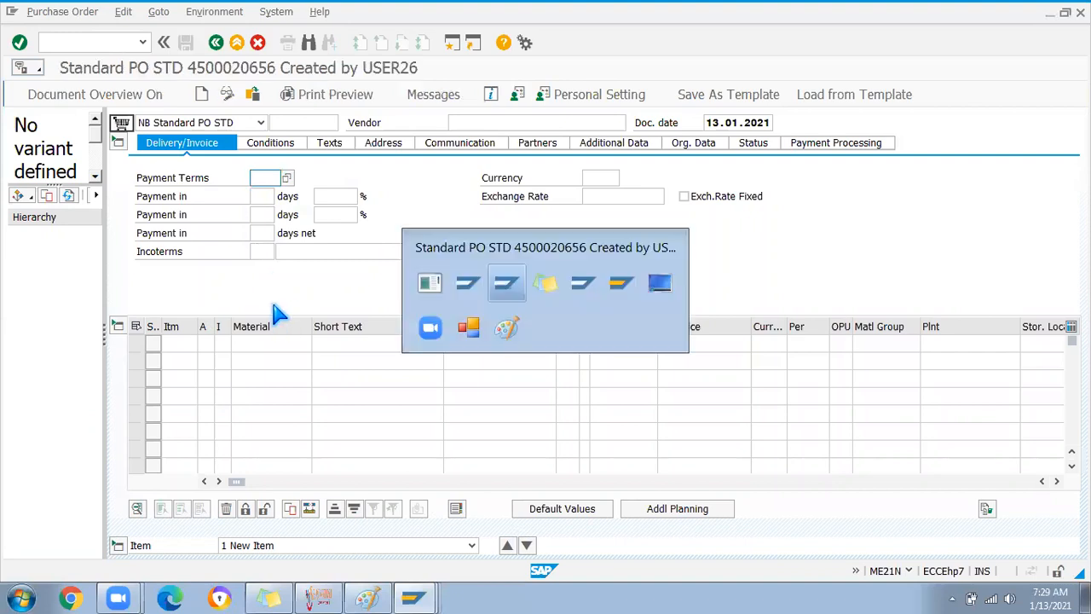
pyautogui.doubleClick(203, 343)
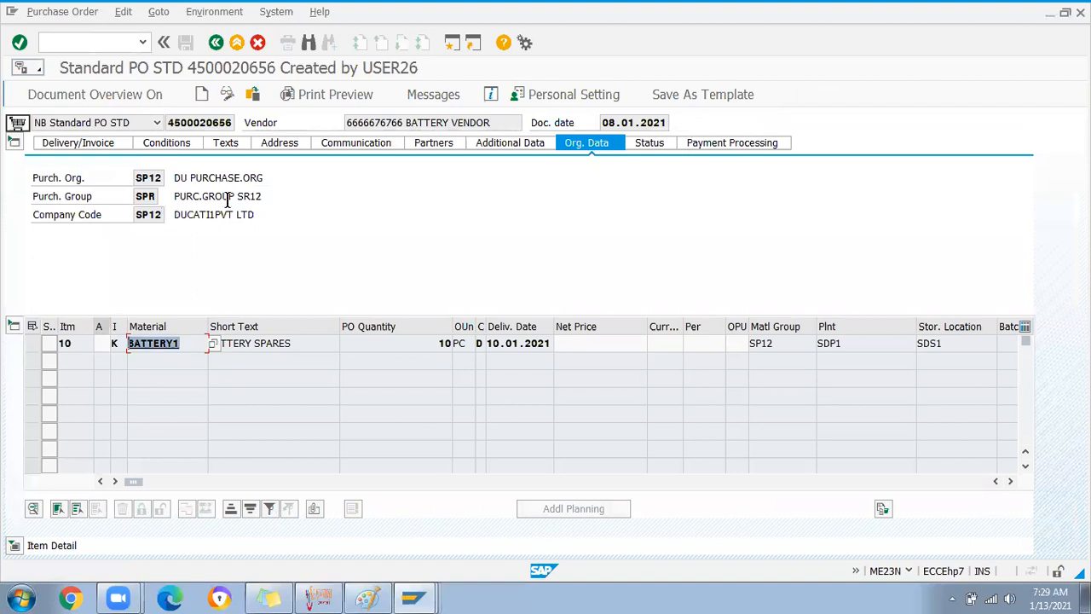
pyautogui.moveTo(168, 121); pyautogui.dragTo(232, 122)
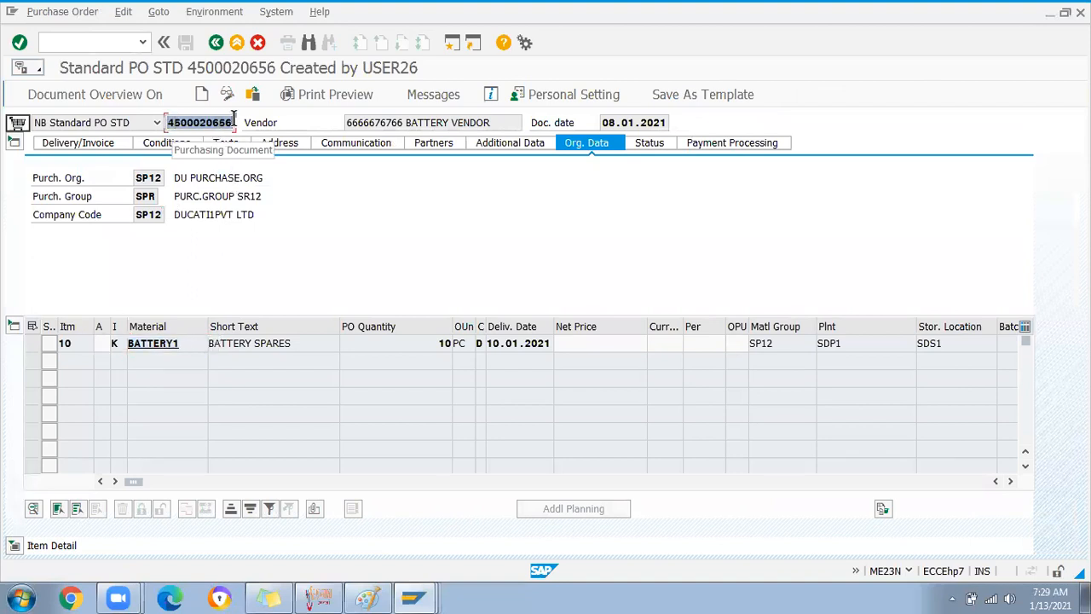
pyautogui.hotkey('ctrl', 'c')
pyautogui.hotkey('alt', 'Tab')
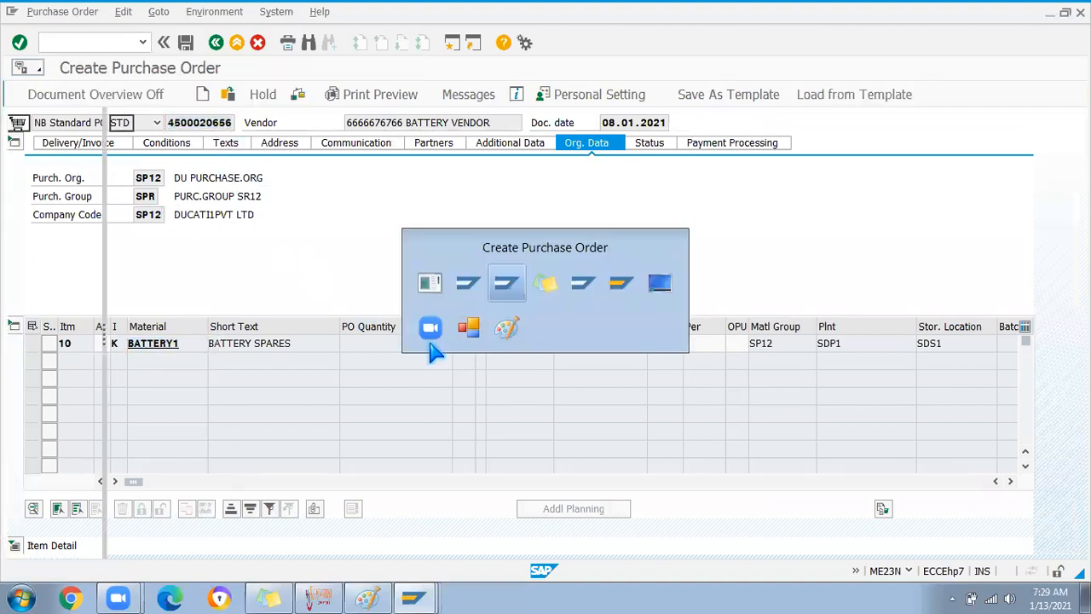
pyautogui.moveTo(250, 481); pyautogui.dragTo(682, 482)
pyautogui.click(722, 338)
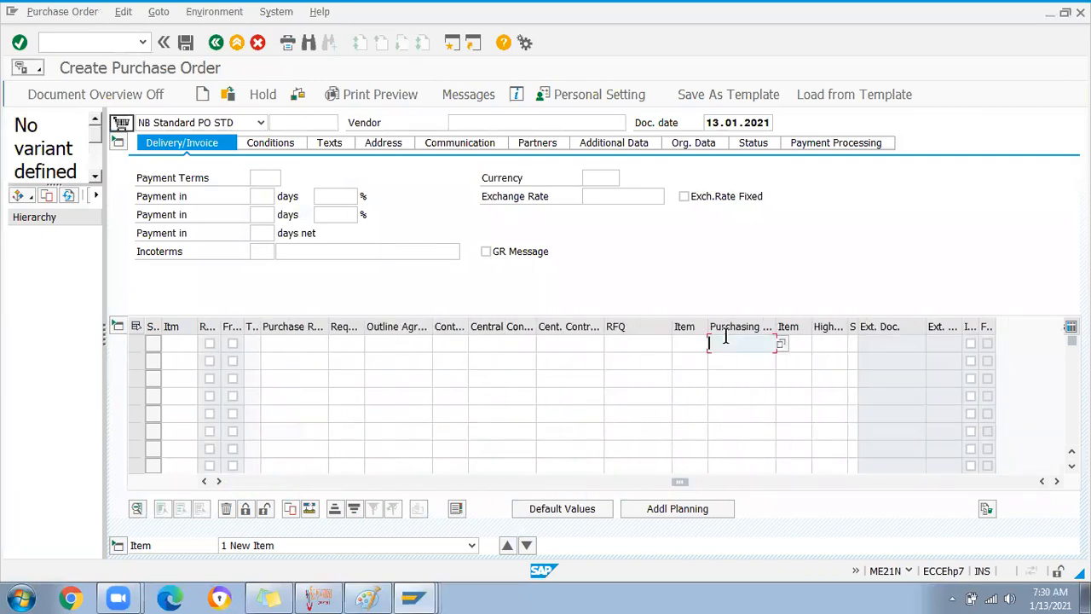
pyautogui.hotkey('ctrl', 'v')
pyautogui.press('Return')
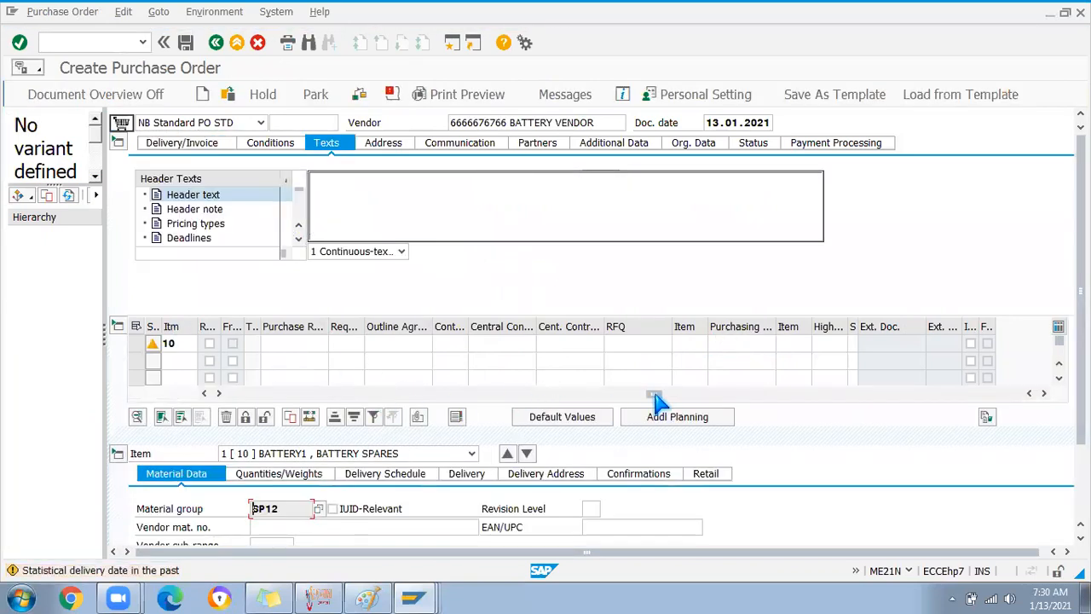
pyautogui.moveTo(653, 392); pyautogui.dragTo(114, 390)
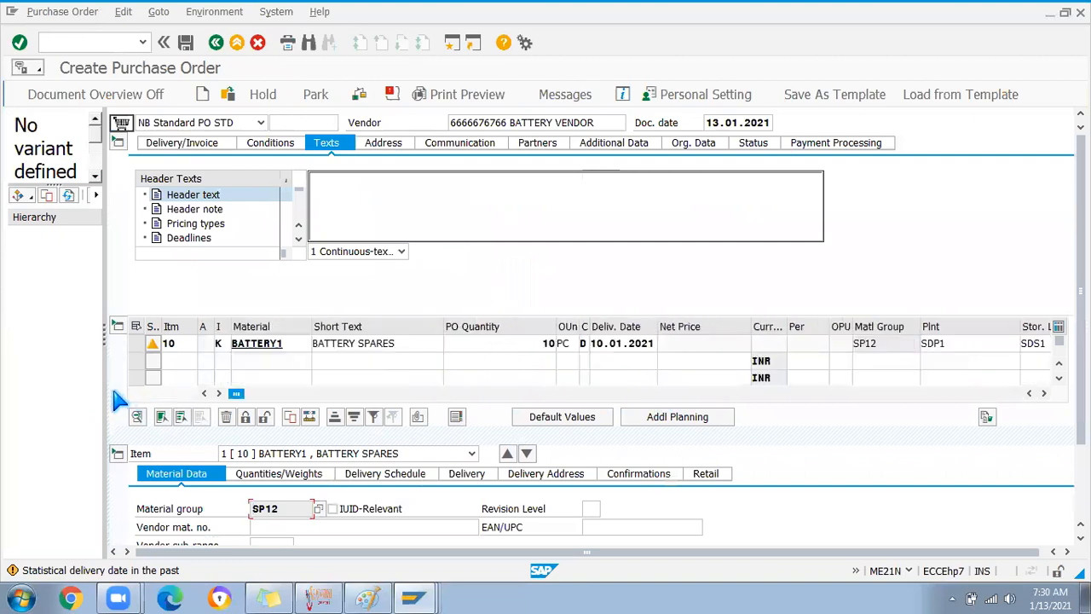
pyautogui.click(258, 345)
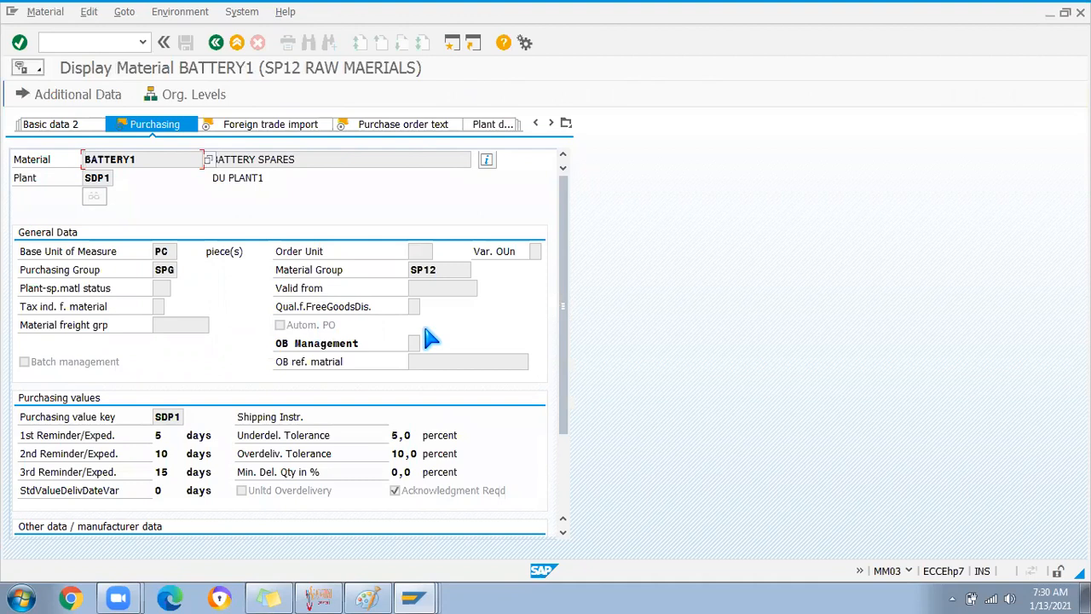
# Browse the BATTERY1 material views list, then go back to Create Purchase Order
pyautogui.click(566, 122)
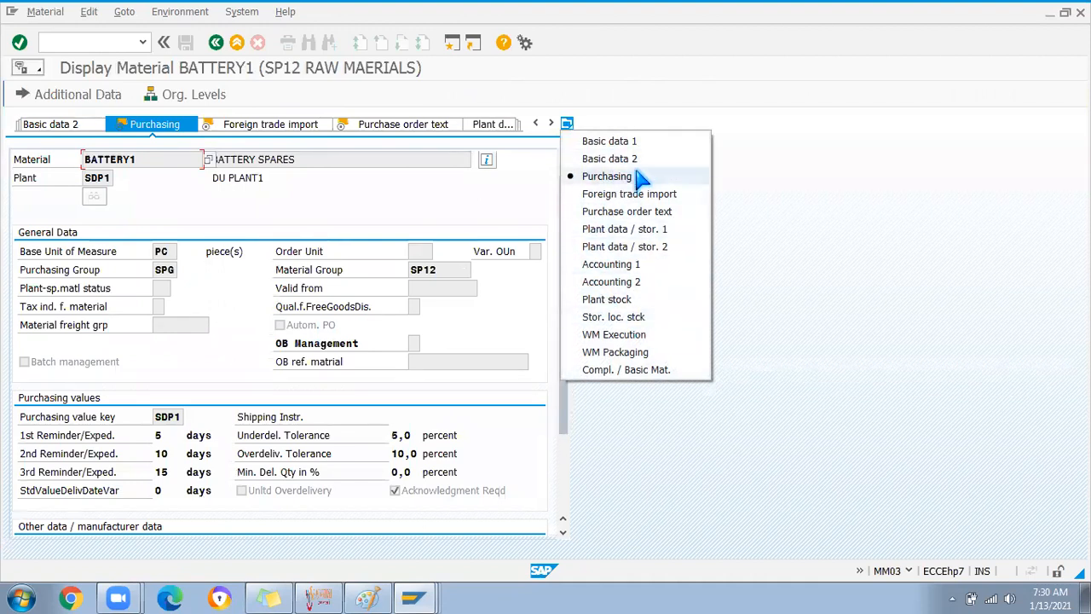
pyautogui.click(366, 202)
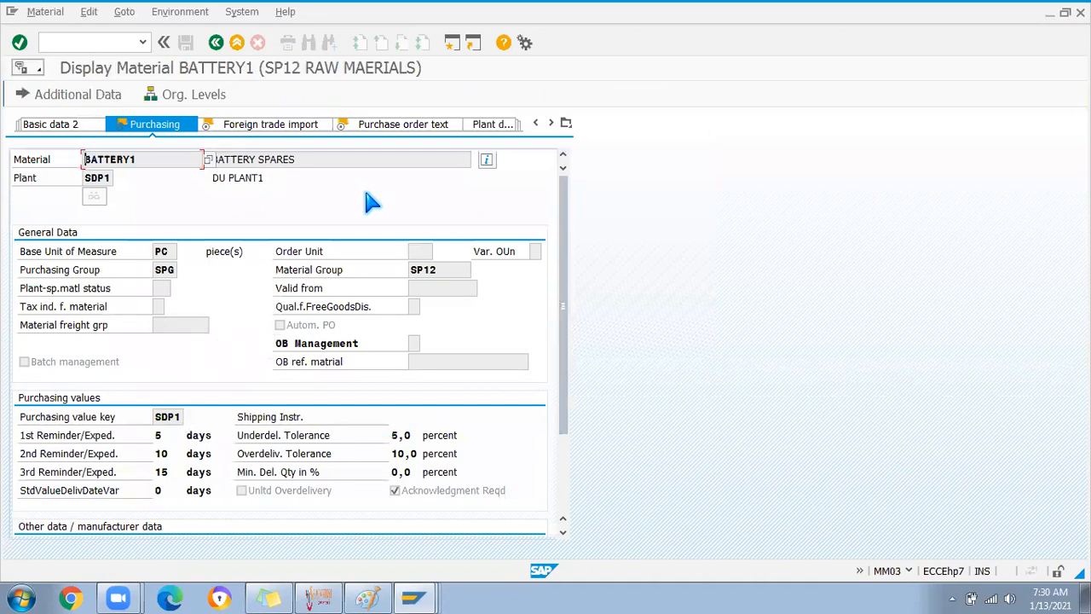
pyautogui.click(565, 124)
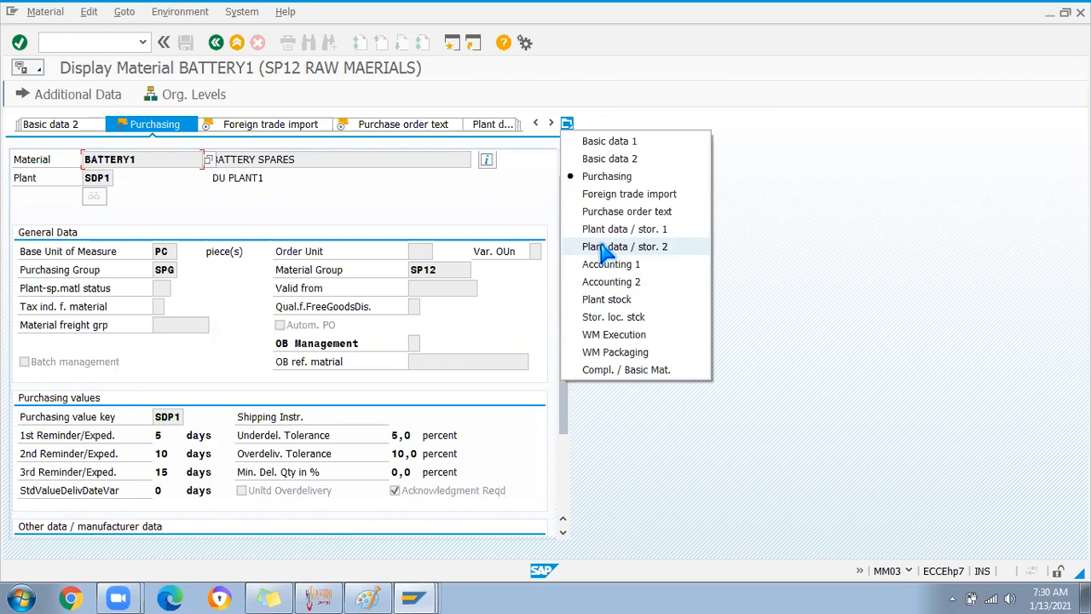
pyautogui.click(408, 220)
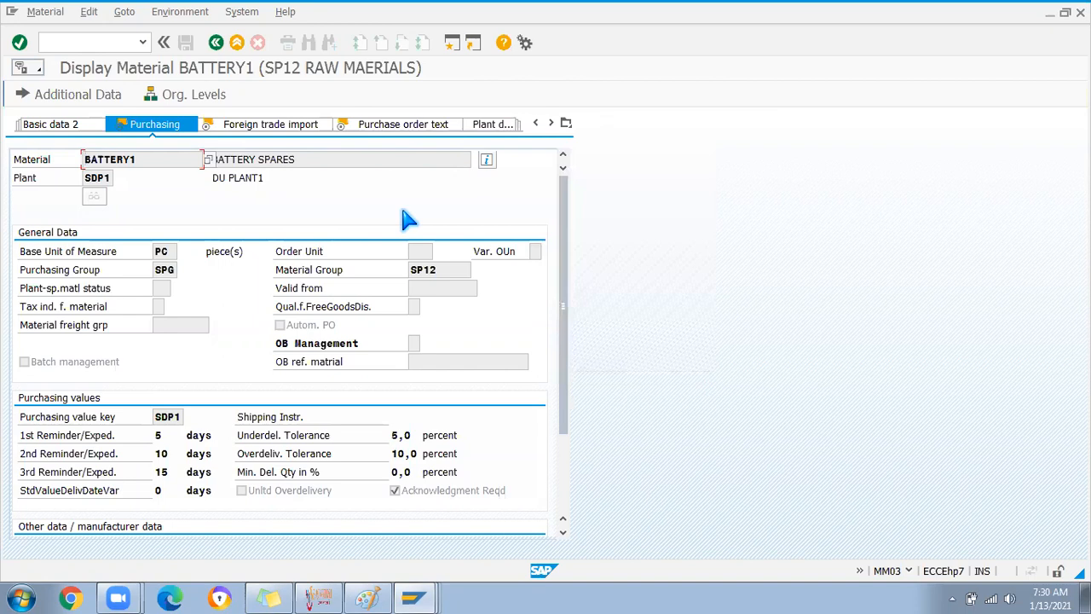
pyautogui.click(216, 42)
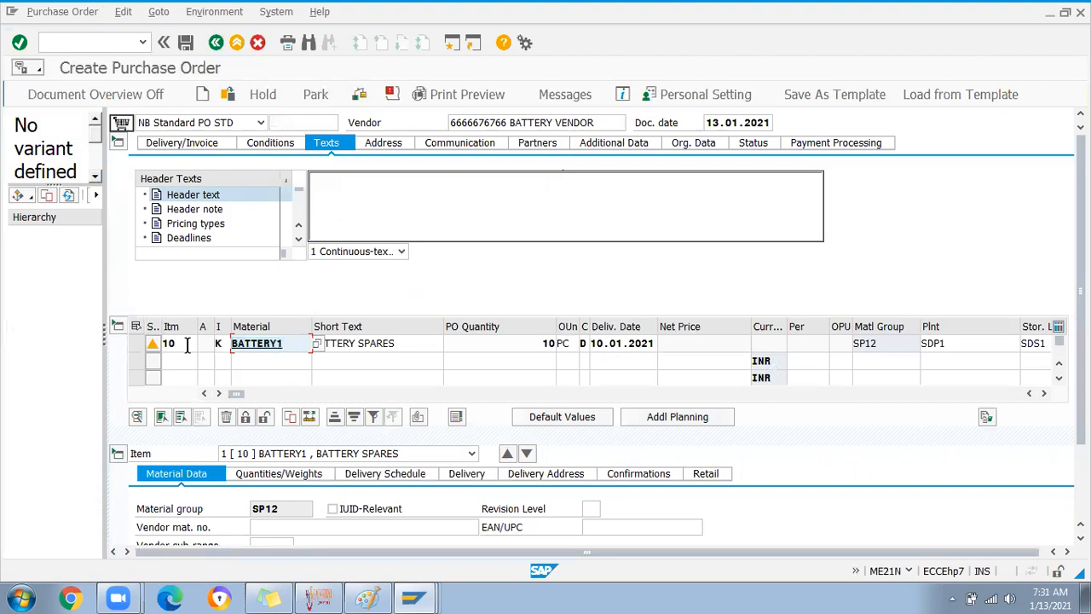
# Set item 10's item category to K (consignment) from the value list
pyautogui.click(220, 343)
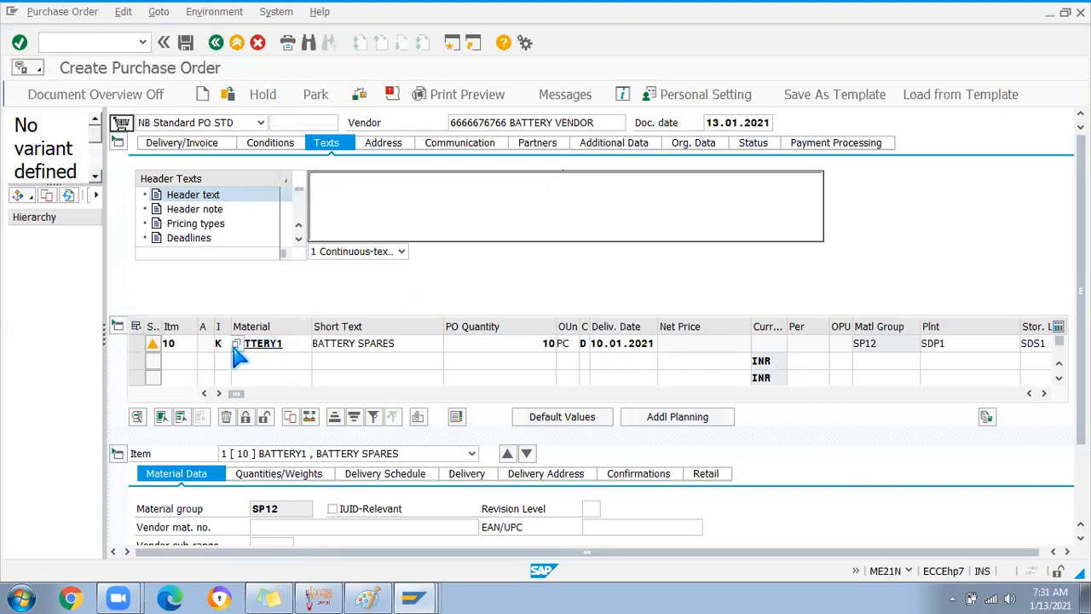
pyautogui.click(232, 347)
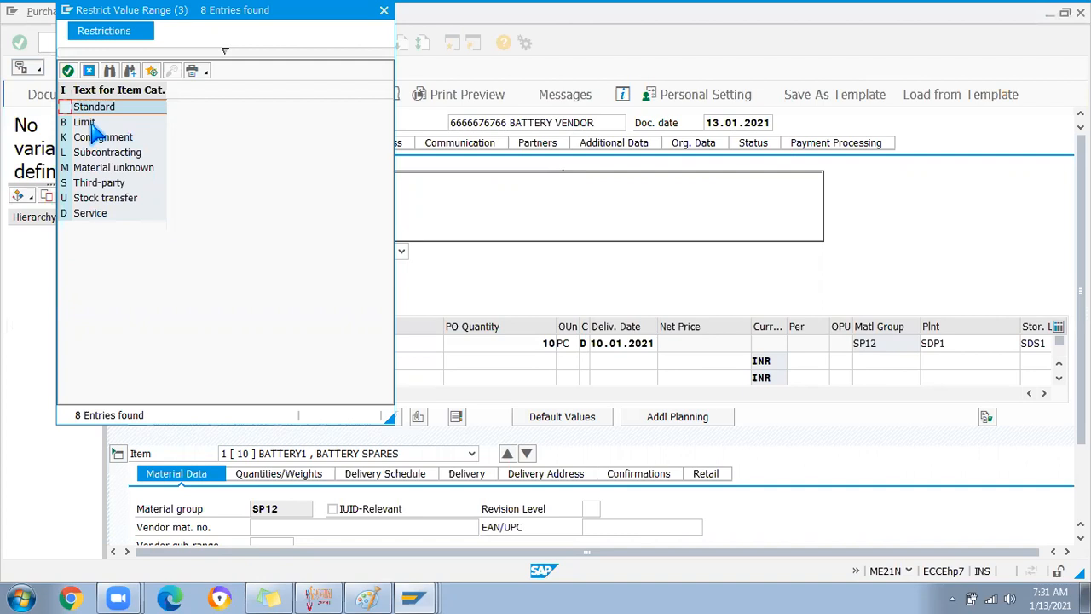
pyautogui.click(85, 171)
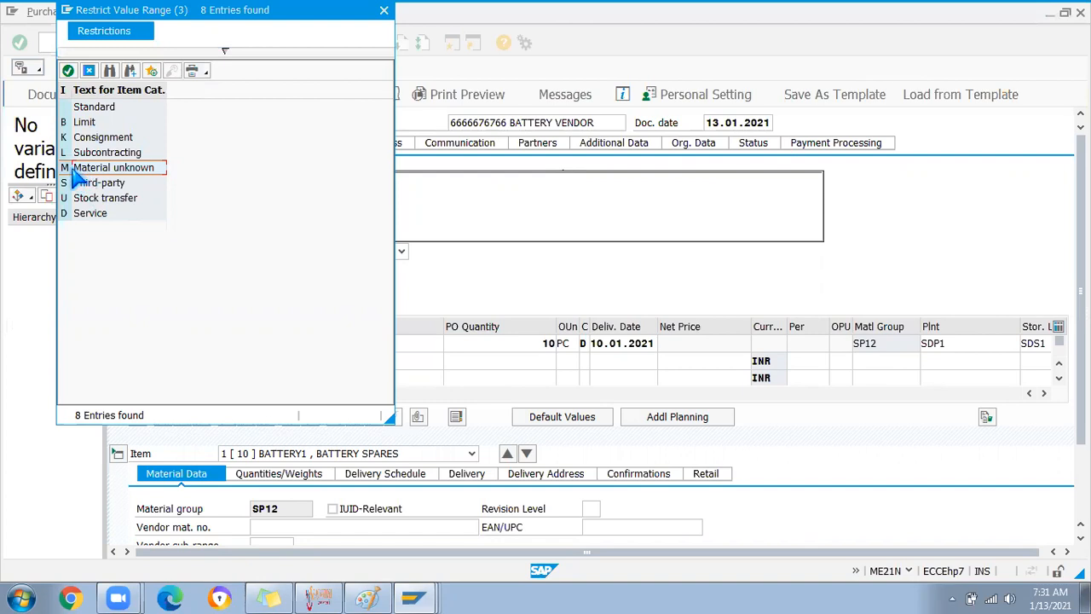
pyautogui.click(383, 10)
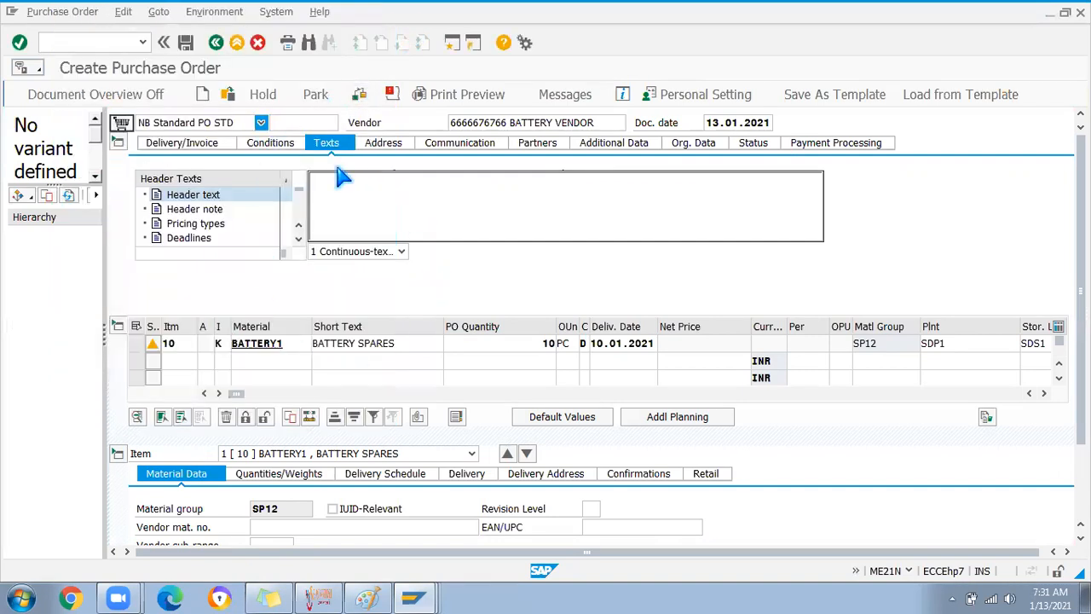
# Change the PO quantity to 200, save the purchase order, and select the new PO number
pyautogui.doubleClick(547, 343)
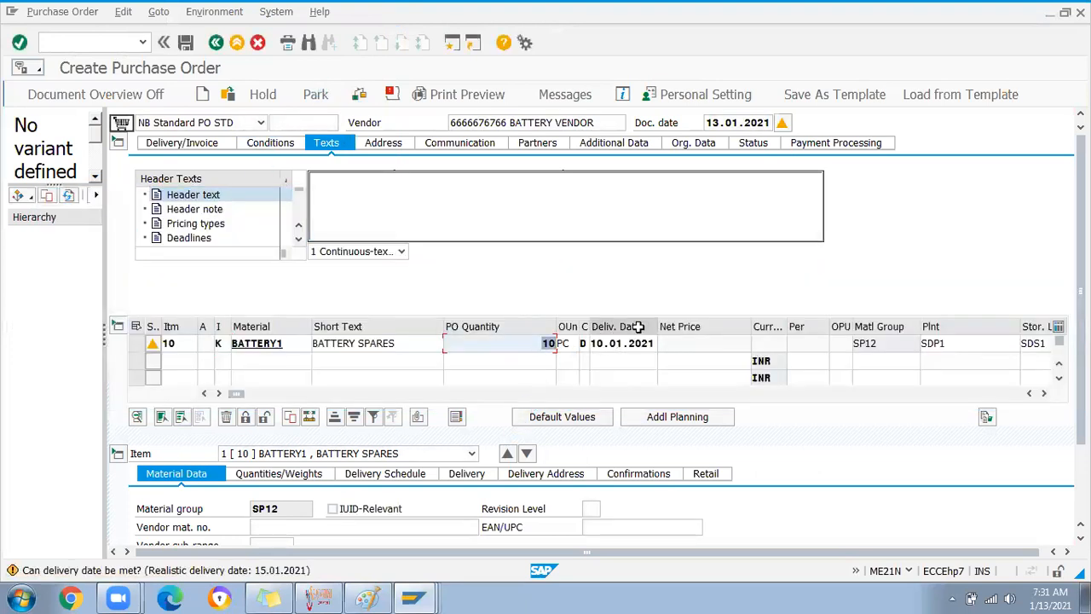
pyautogui.write('20')
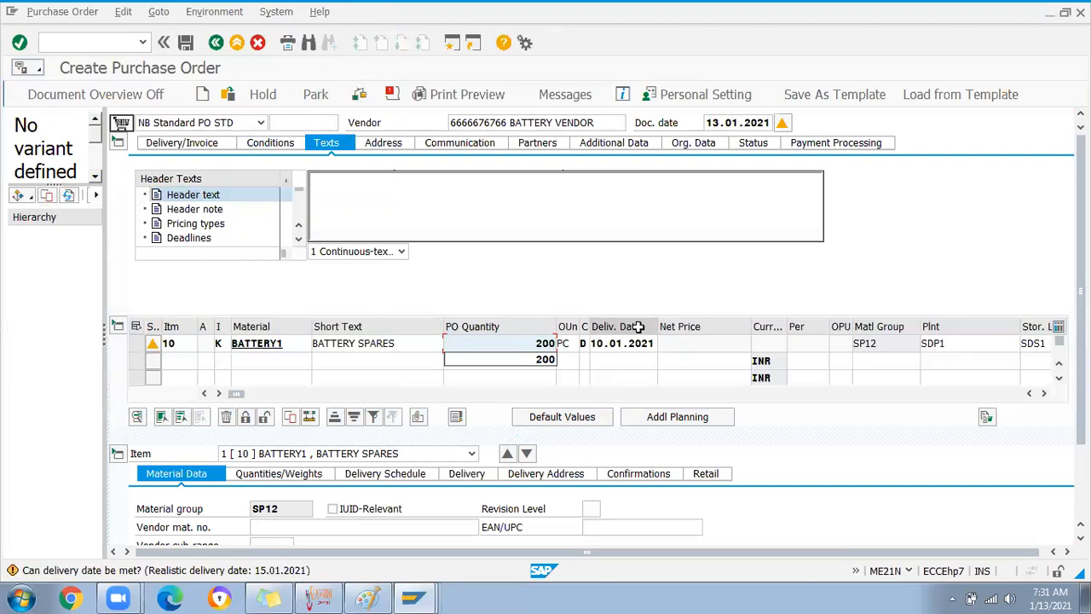
pyautogui.write('0')
pyautogui.click(569, 343)
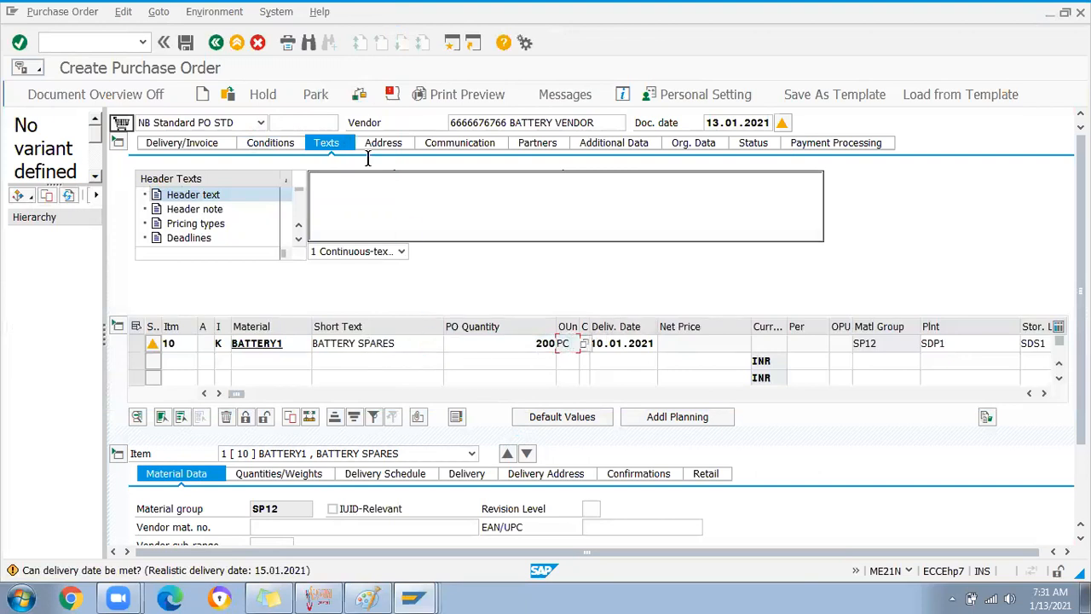
pyautogui.click(185, 42)
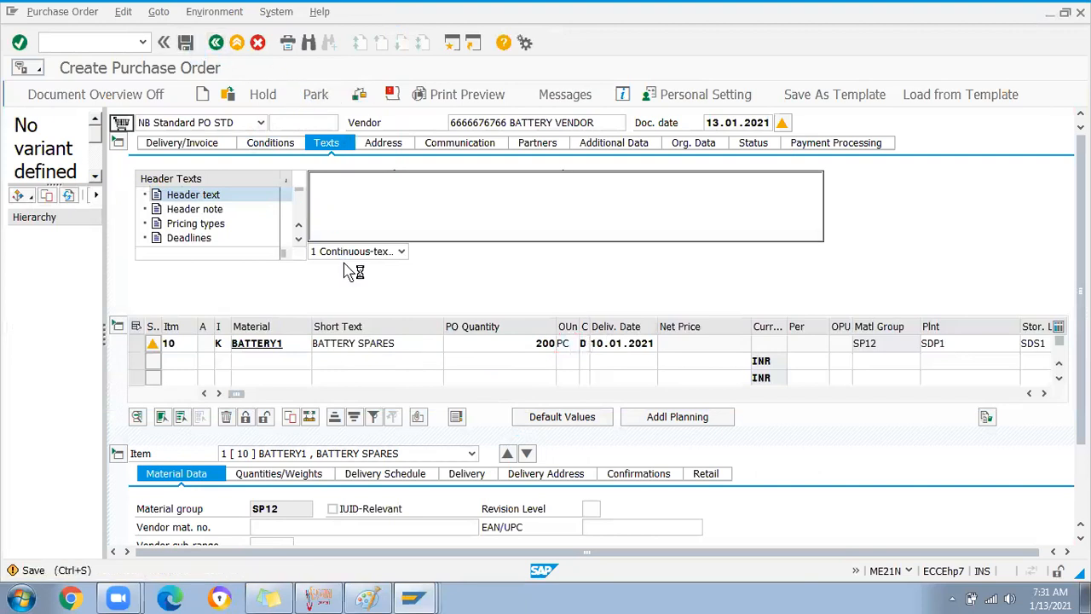
pyautogui.click(255, 315)
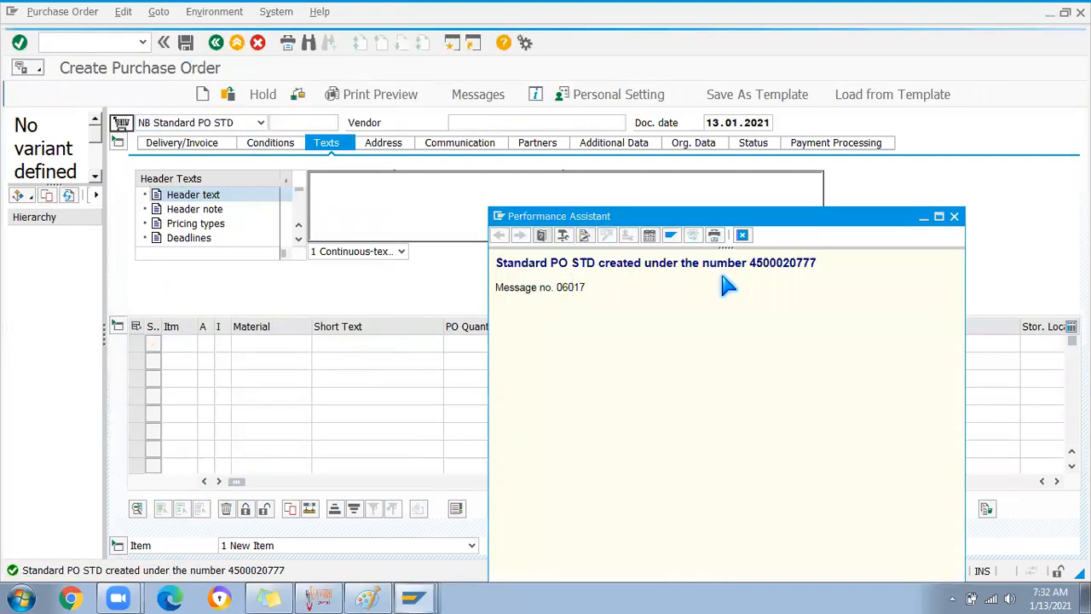
pyautogui.doubleClick(795, 261)
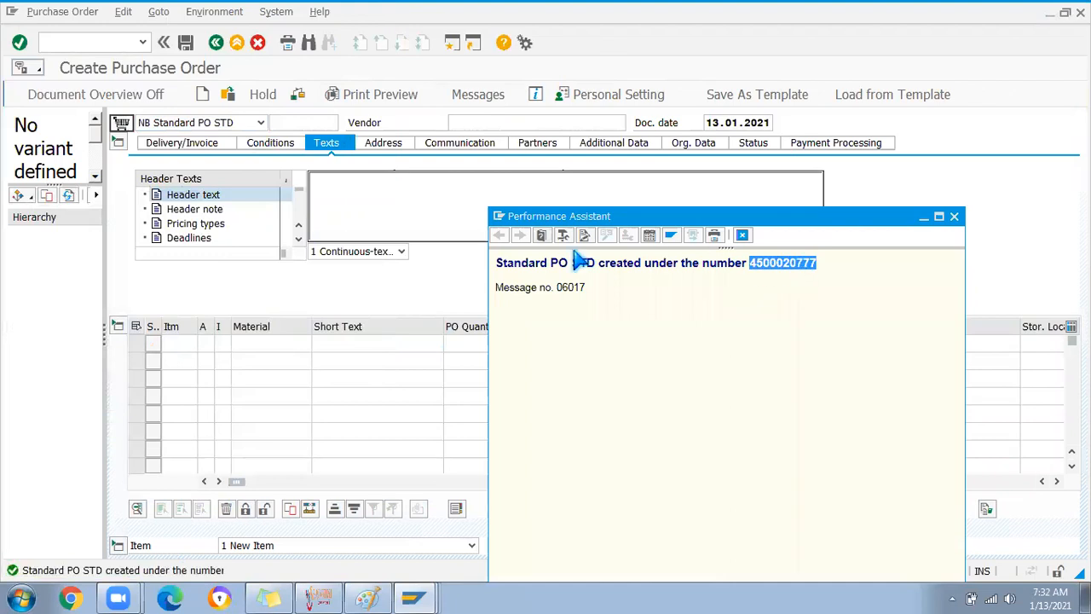
pyautogui.click(60, 35)
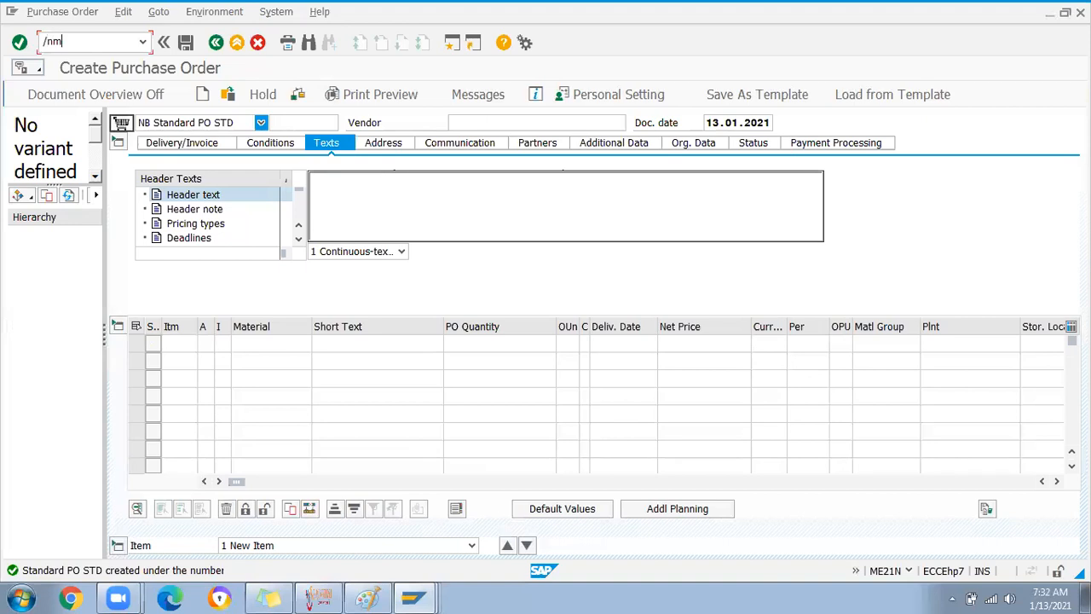
pyautogui.write('/nmigo')
pyautogui.press('Return')
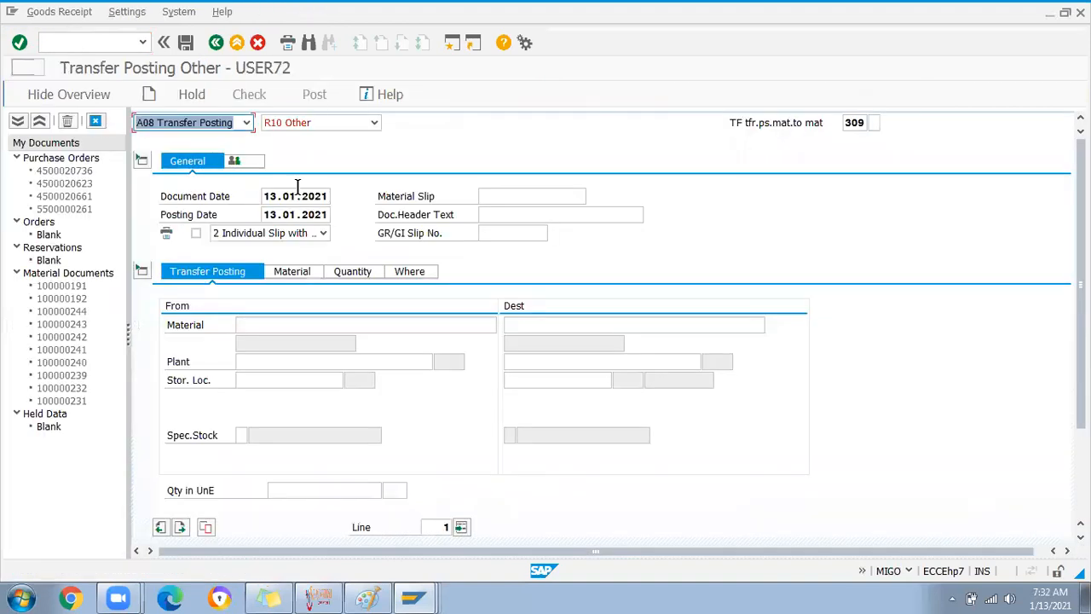
pyautogui.click(246, 124)
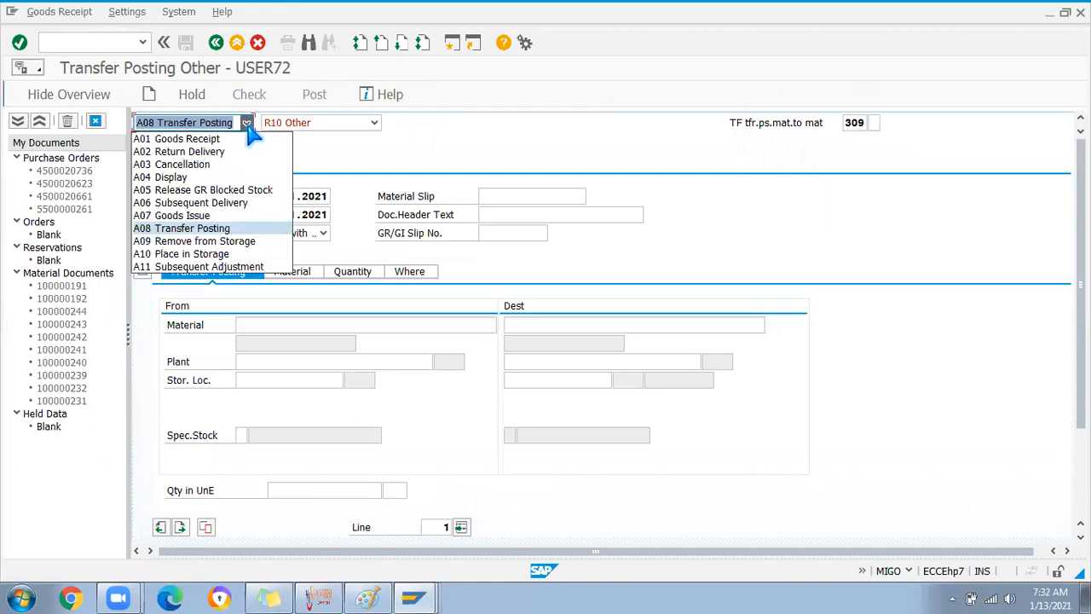
pyautogui.click(223, 139)
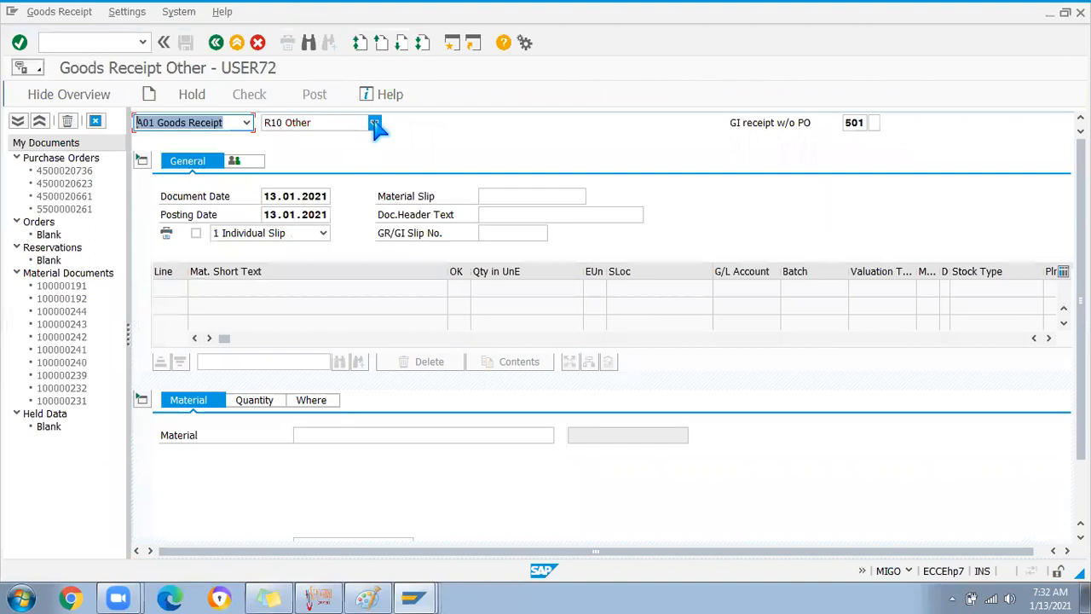
pyautogui.click(367, 123)
pyautogui.click(328, 141)
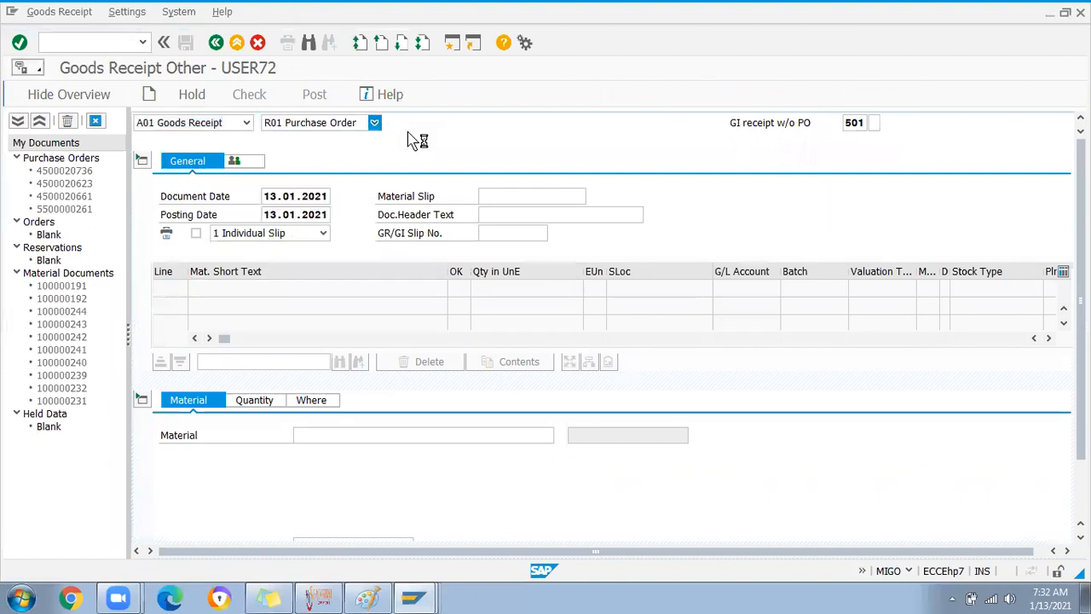
pyautogui.write('4500020777')
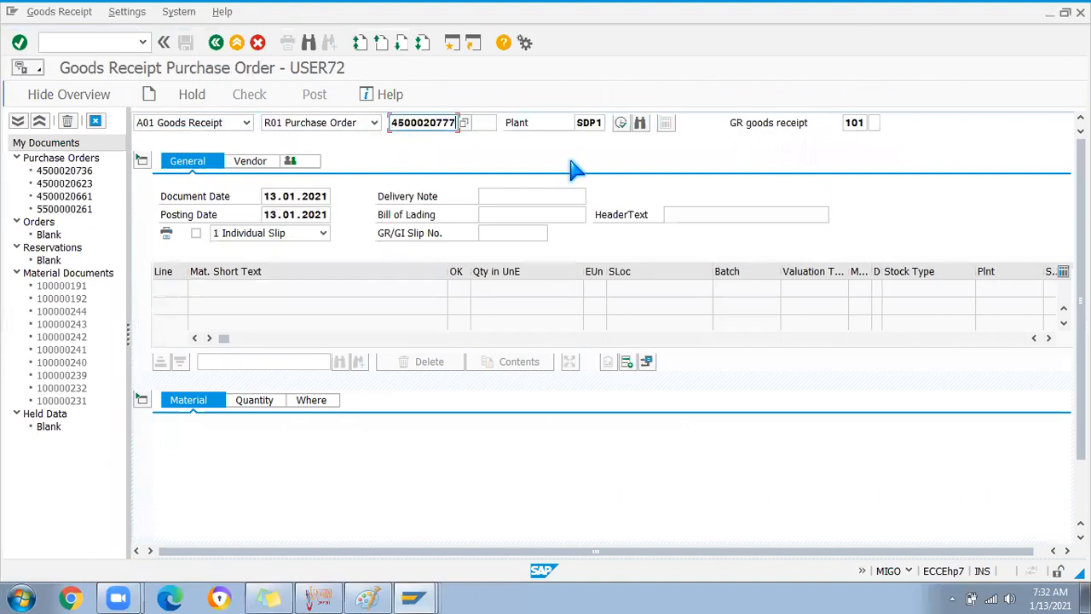
pyautogui.press('Return')
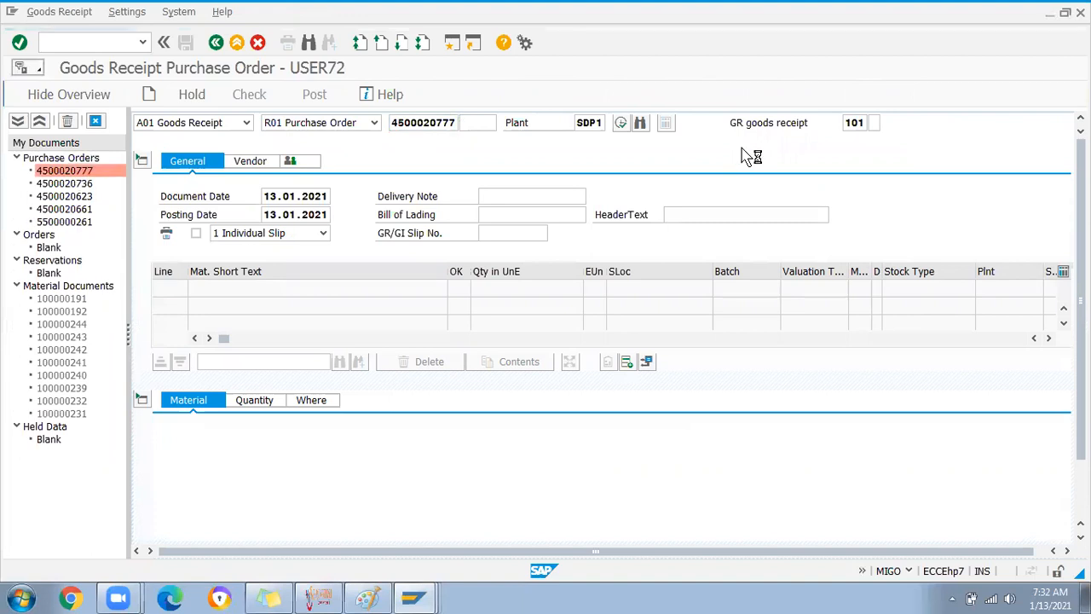
# List the storage locations available for the item at plant SDP1
pyautogui.click(326, 406)
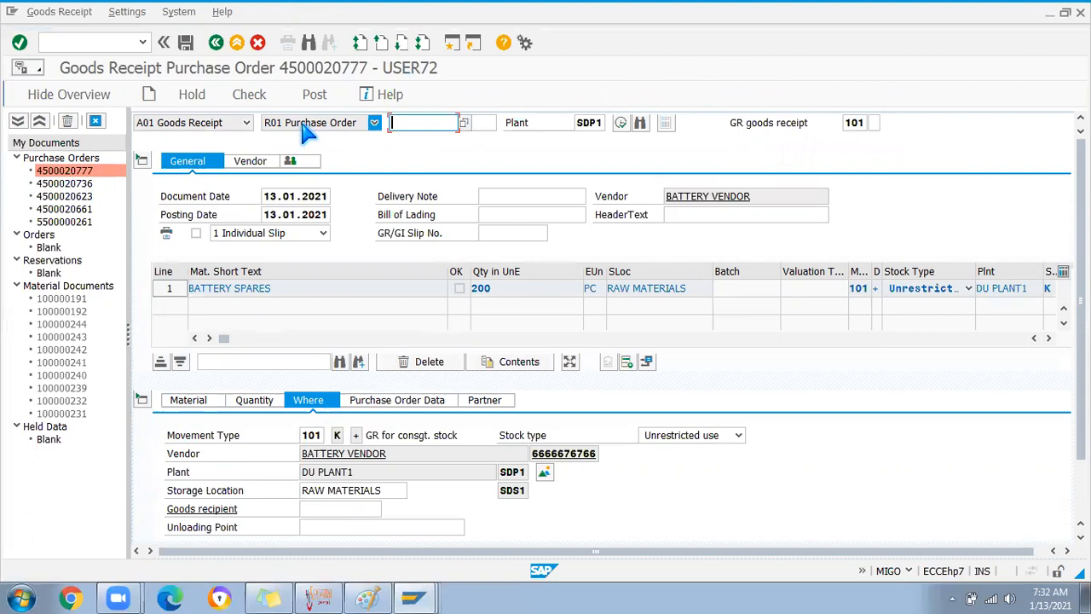
pyautogui.click(340, 436)
pyautogui.click(352, 491)
pyautogui.click(502, 491)
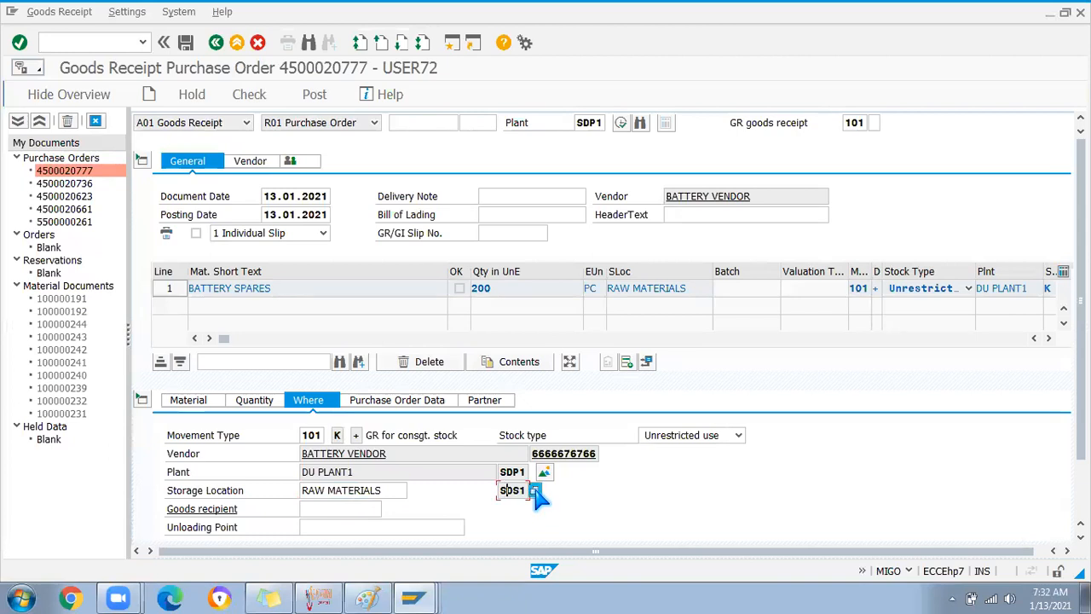
pyautogui.click(535, 492)
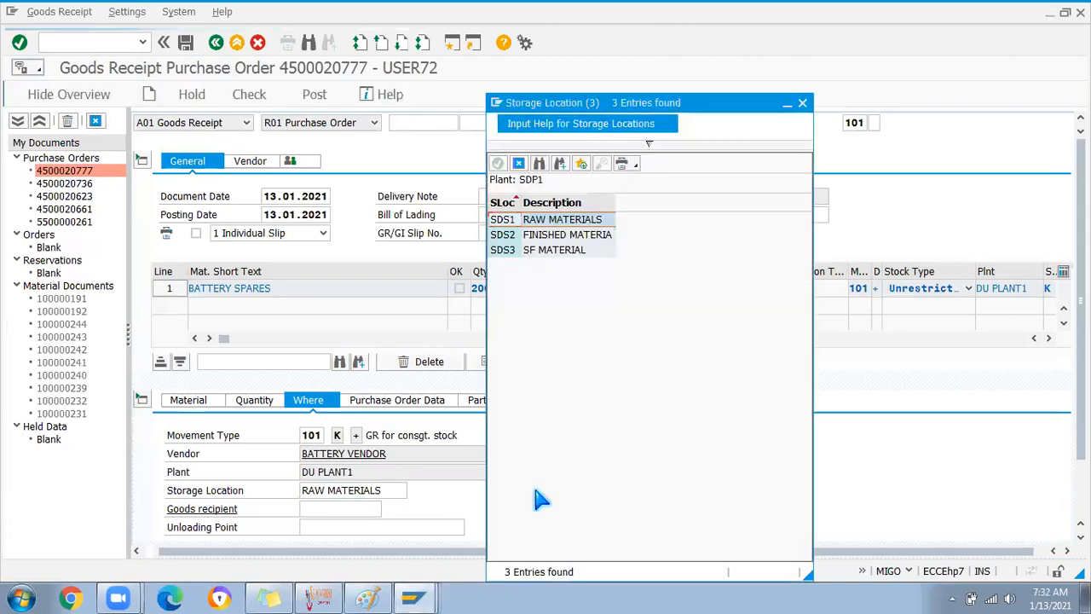
# Change the item's storage location to SDS3 (SF MATERIAL)
pyautogui.click(536, 251)
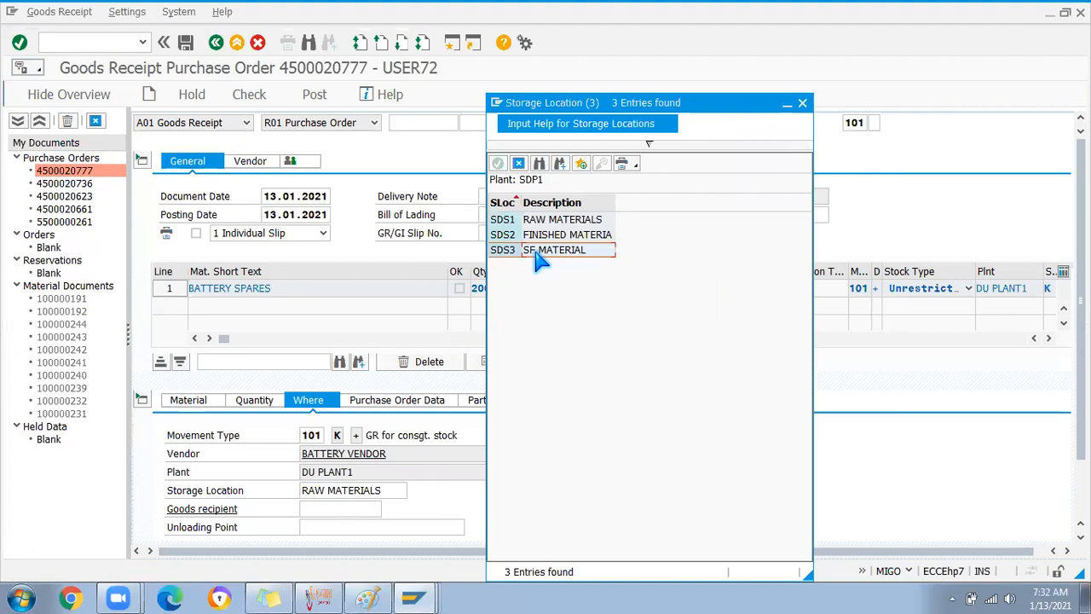
pyautogui.click(802, 103)
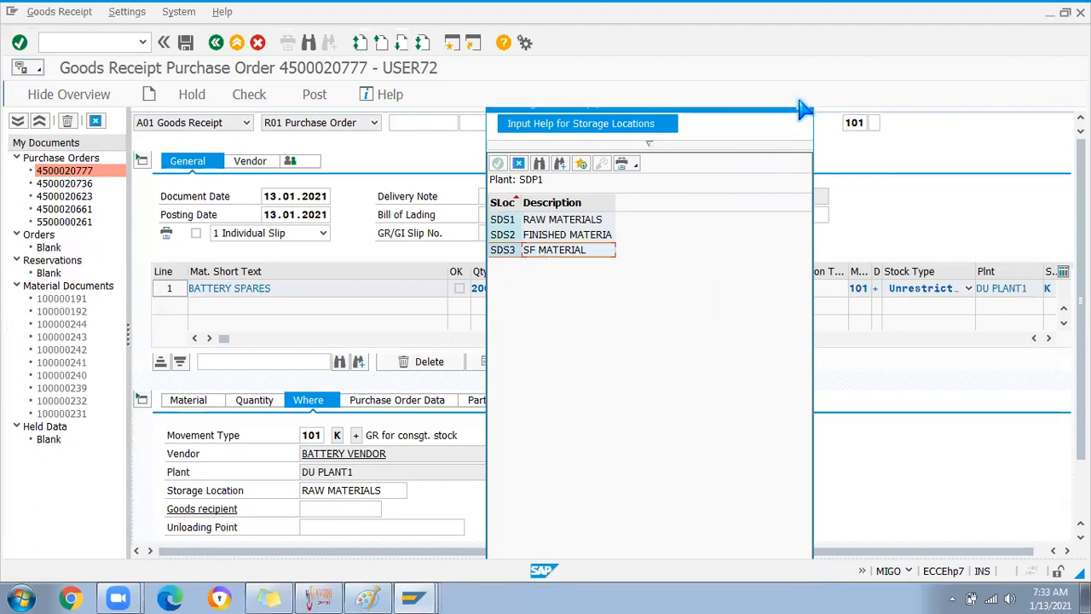
pyautogui.moveTo(377, 490); pyautogui.dragTo(255, 473)
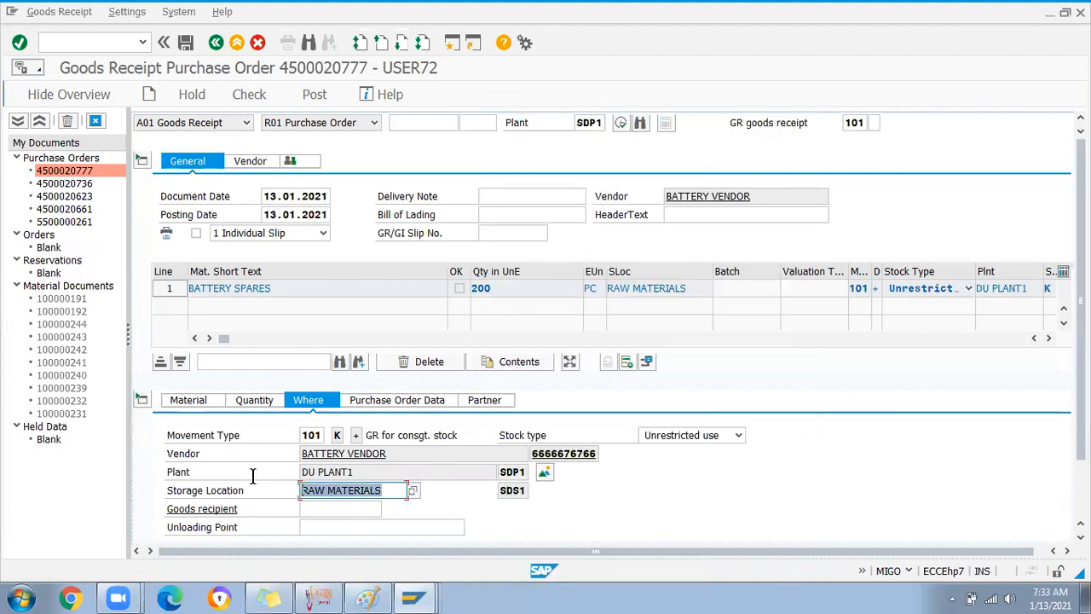
pyautogui.write('SDs3')
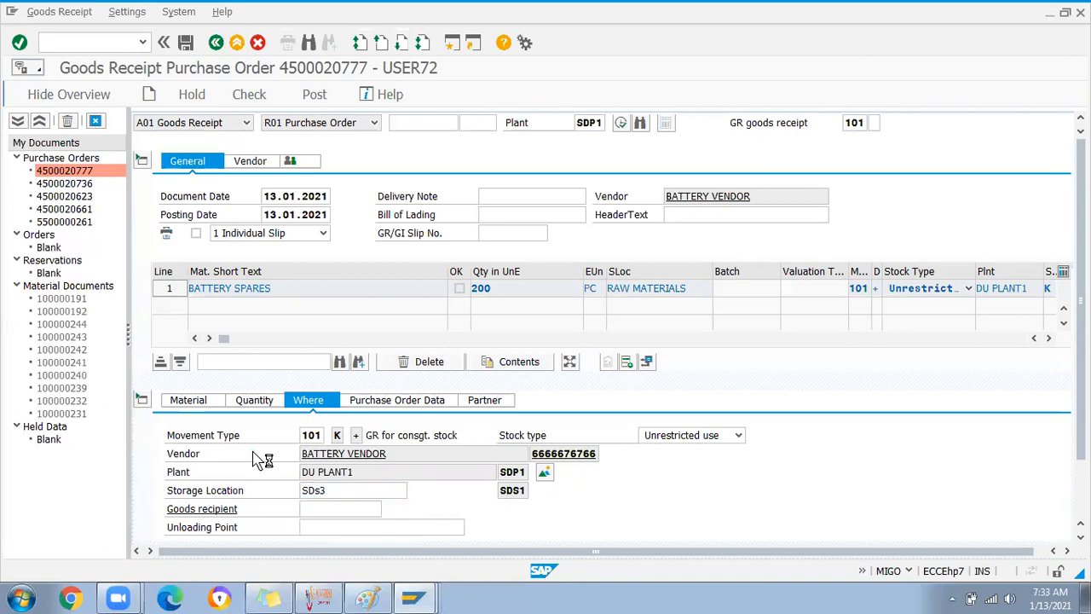
pyautogui.press('Return')
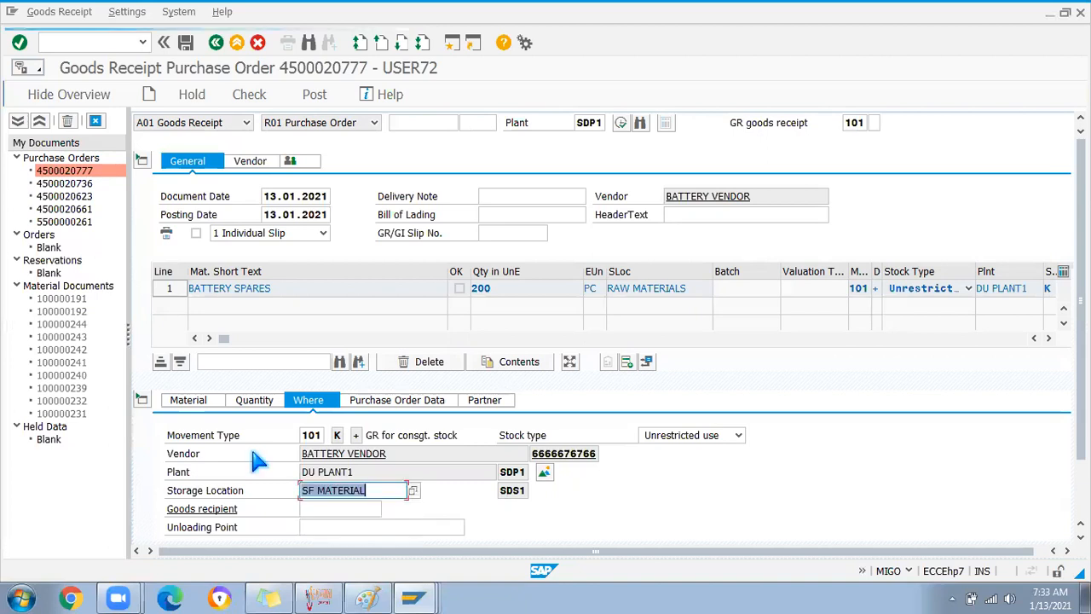
# Mark the item OK, review its quantities and vendor partner, then check the document
pyautogui.click(372, 490)
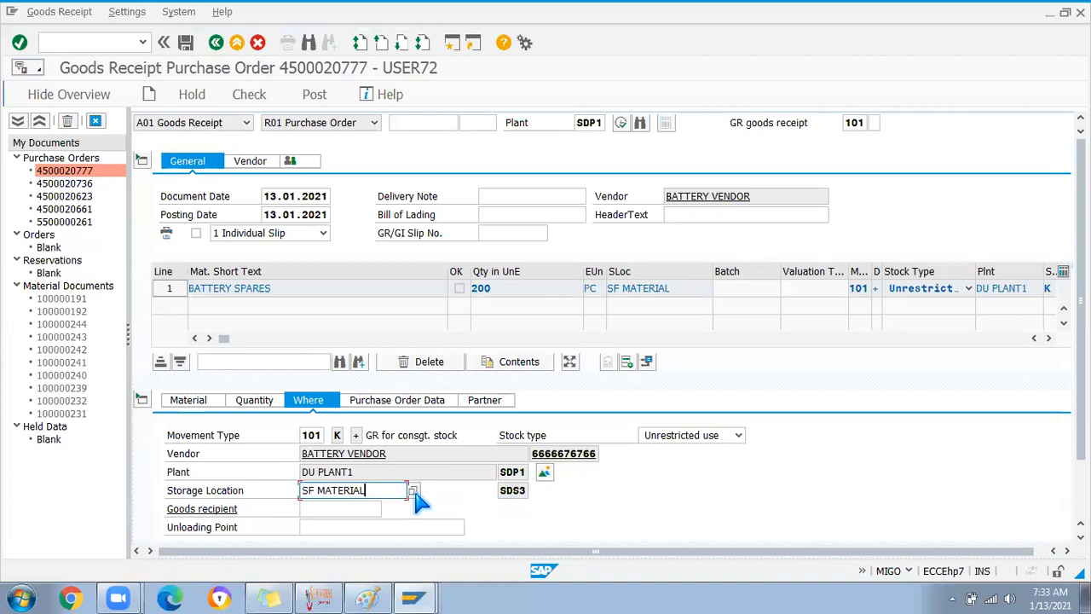
pyautogui.scroll(-3, 860, 431)
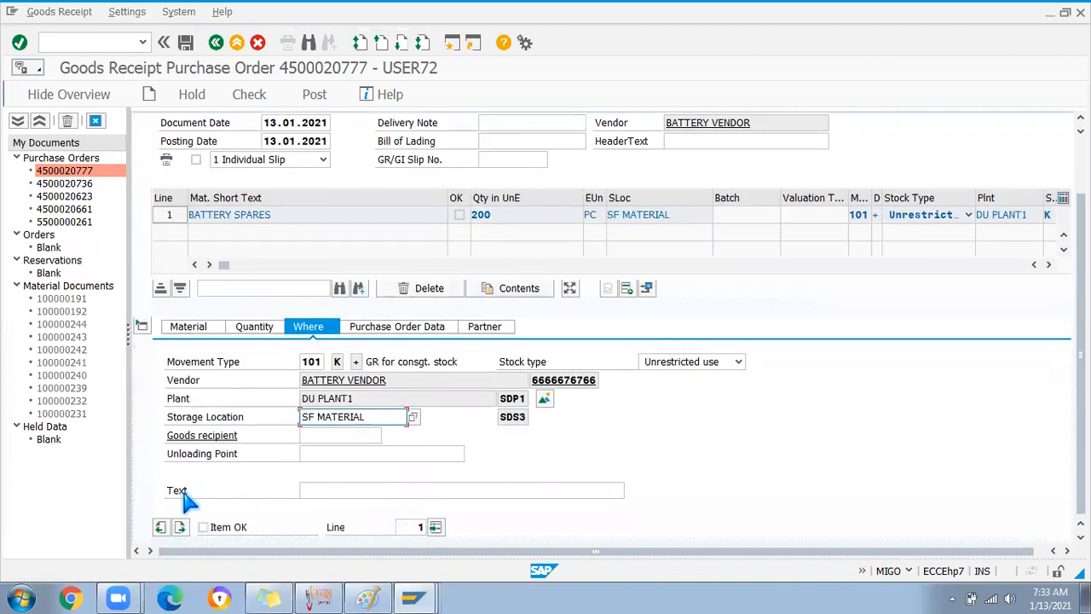
pyautogui.click(203, 528)
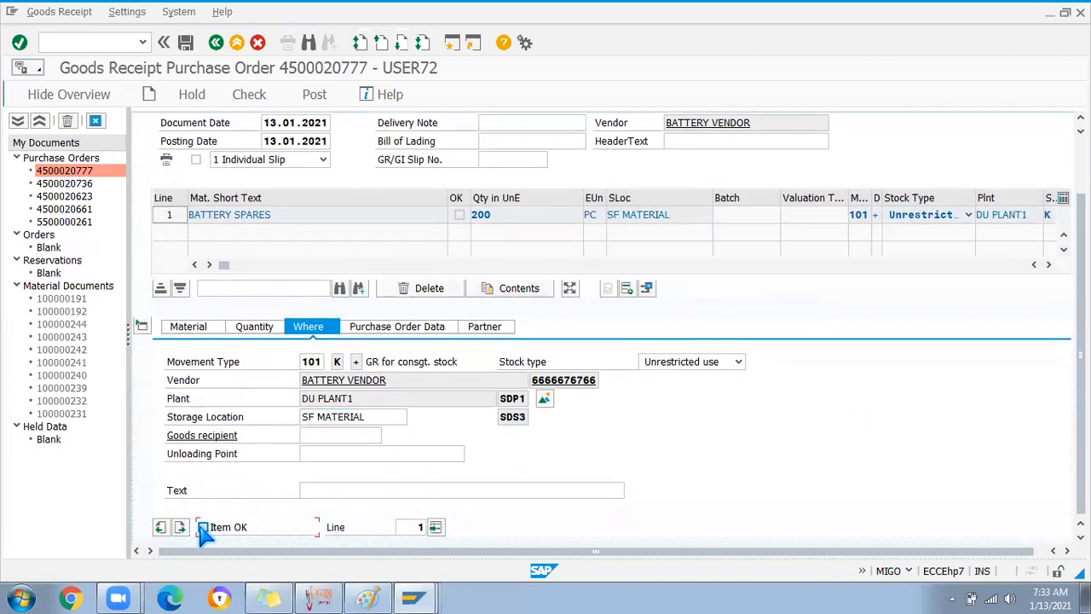
pyautogui.click(256, 329)
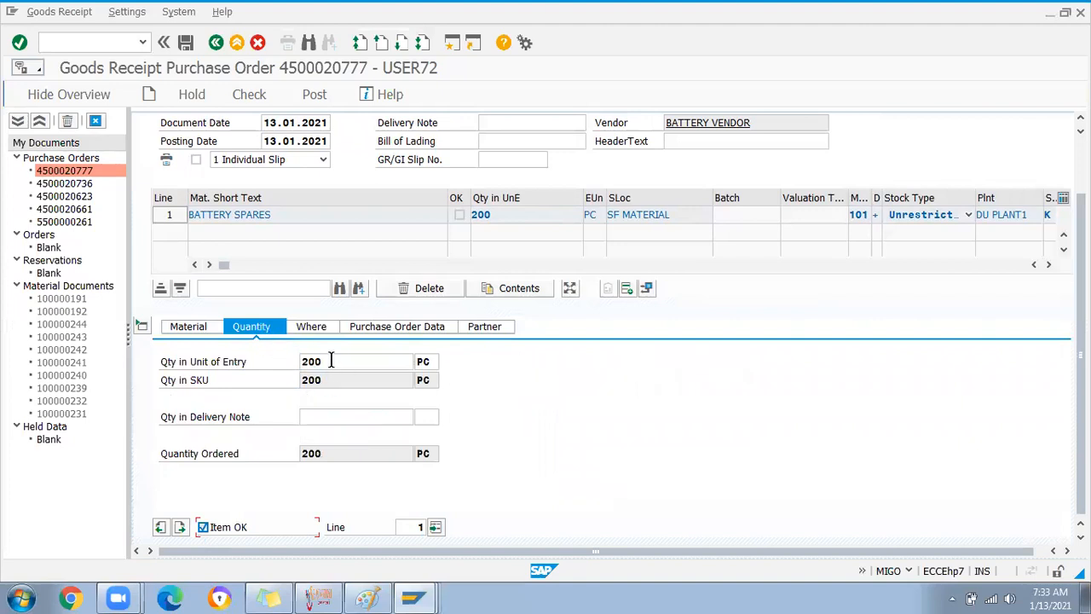
pyautogui.click(501, 329)
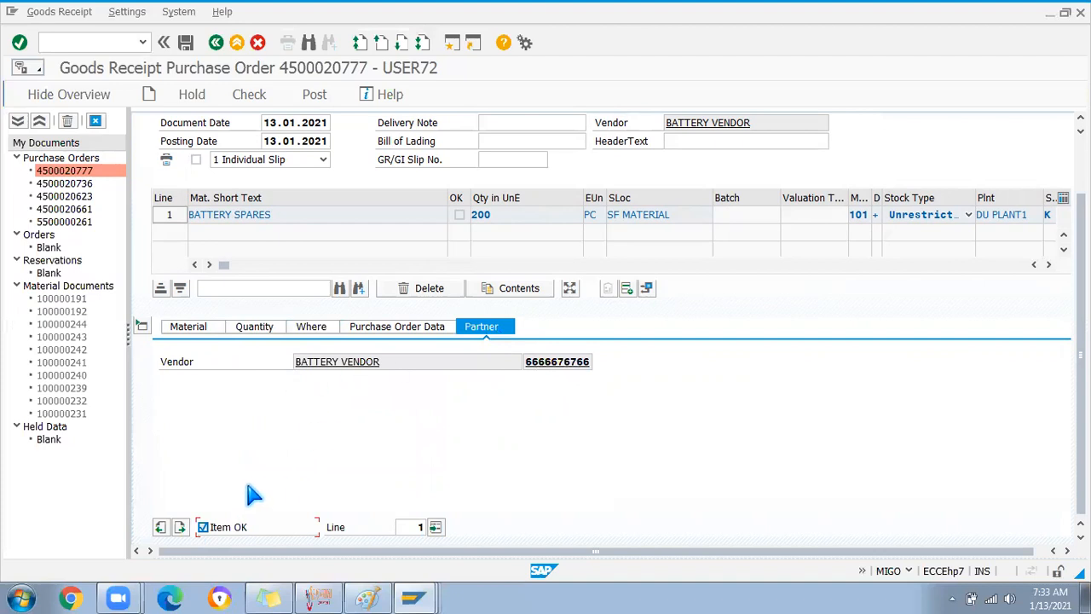
pyautogui.click(232, 94)
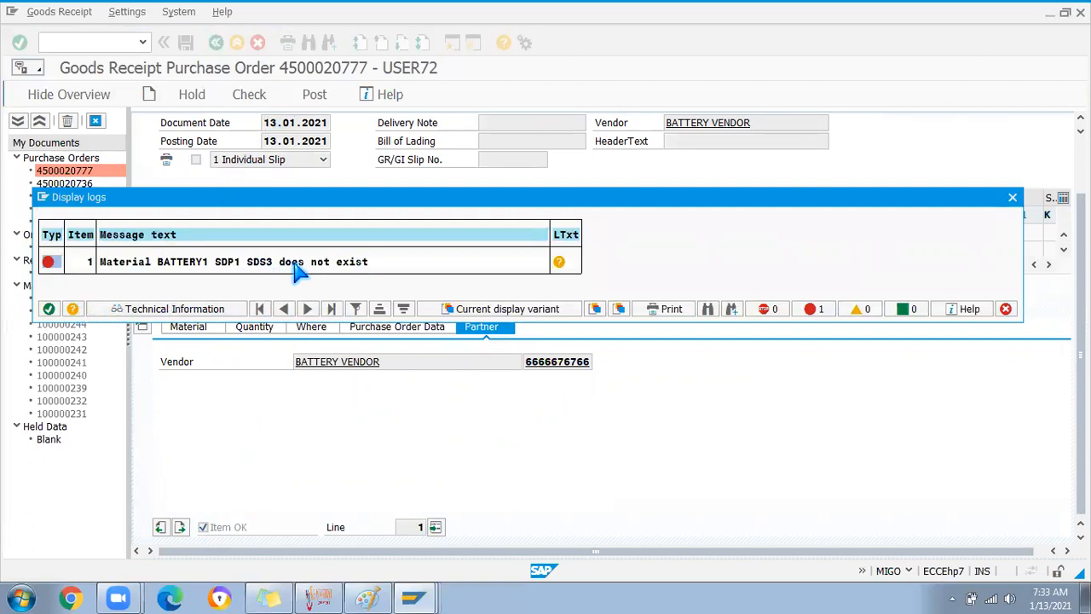
# Close the BATTERY1 SDP1/SDS3 error log and put the cursor in the command field
pyautogui.click(49, 309)
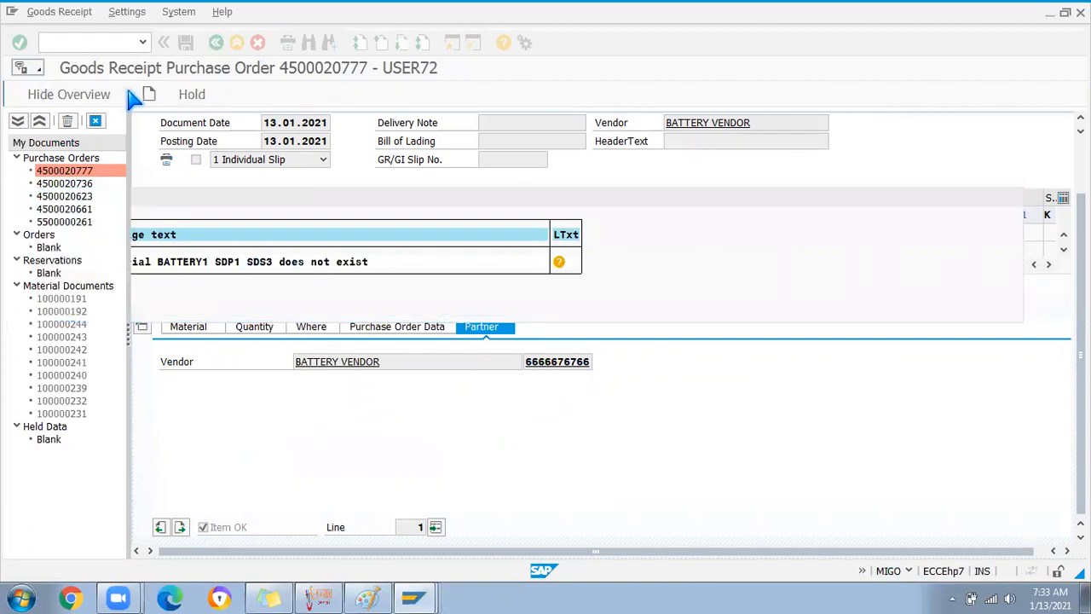
pyautogui.click(69, 43)
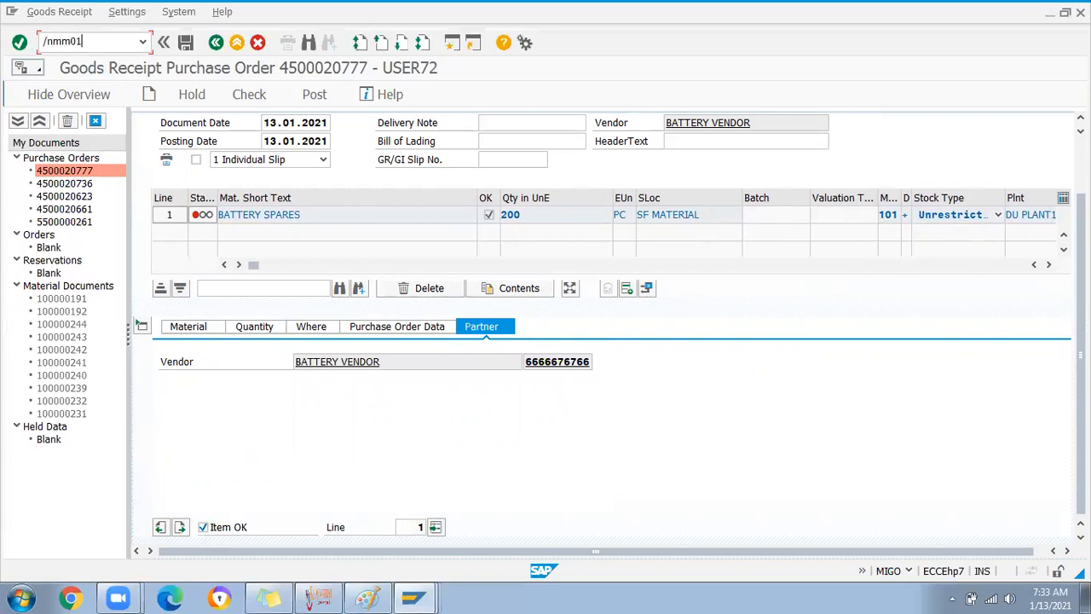
# Start MM01 for BATTERY1 with the General Plant Data / Storage 1 and 2 views
pyautogui.press('Return')
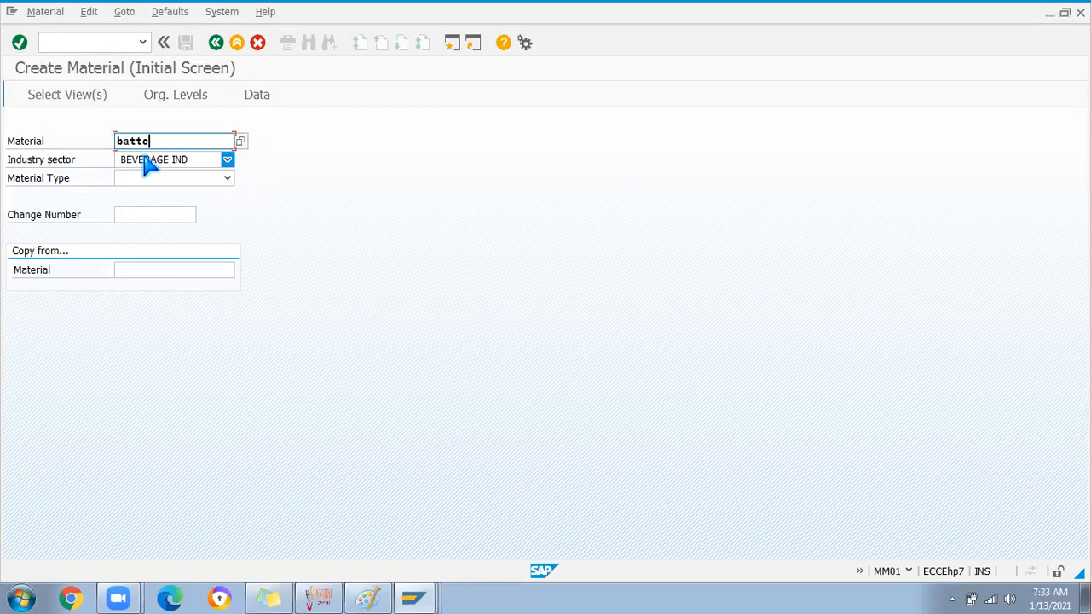
pyautogui.press('Return')
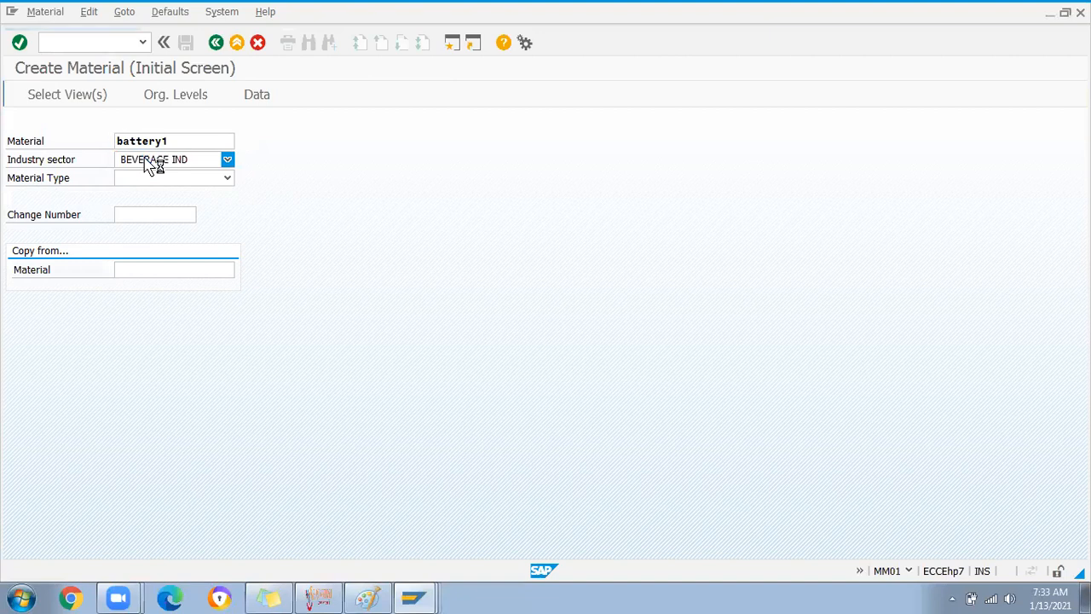
pyautogui.press('Return')
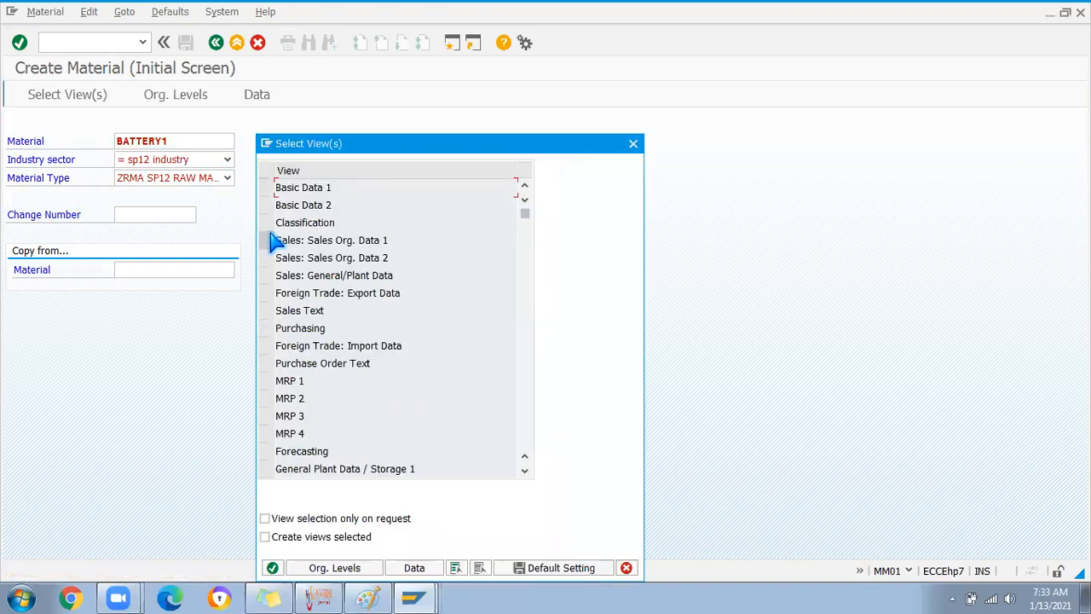
pyautogui.scroll(-2, 286, 380)
pyautogui.scroll(-1, 287, 380)
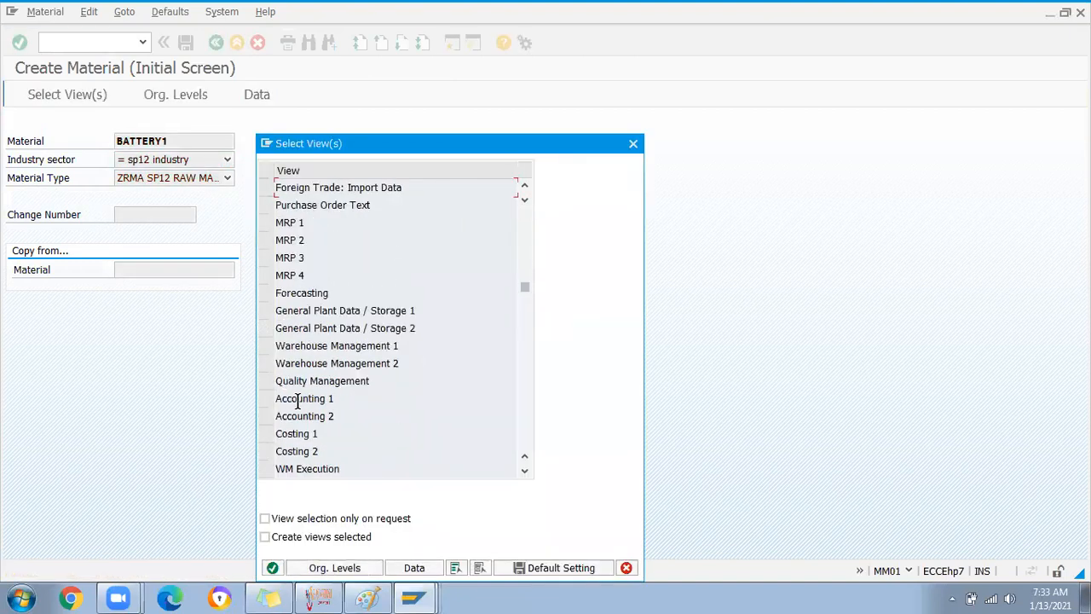
pyautogui.click(266, 312)
pyautogui.click(266, 329)
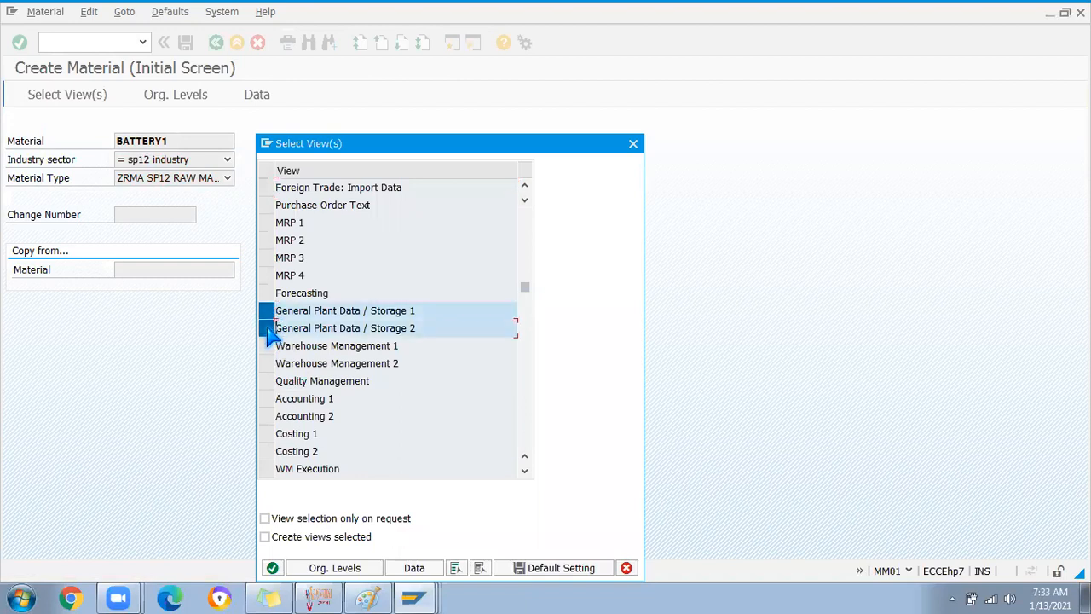
pyautogui.press('Return')
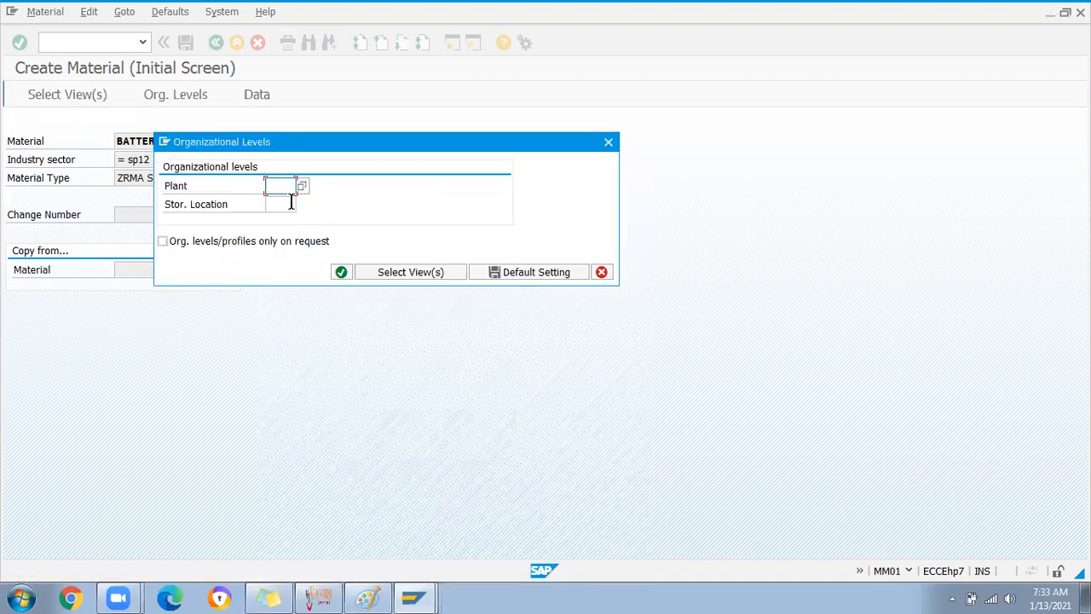
# Enter plant SDP1, dismiss the already-maintained errors, and list the storage locations
pyautogui.write('SDp1')
pyautogui.click(289, 200)
pyautogui.click(290, 191)
pyautogui.press('Return')
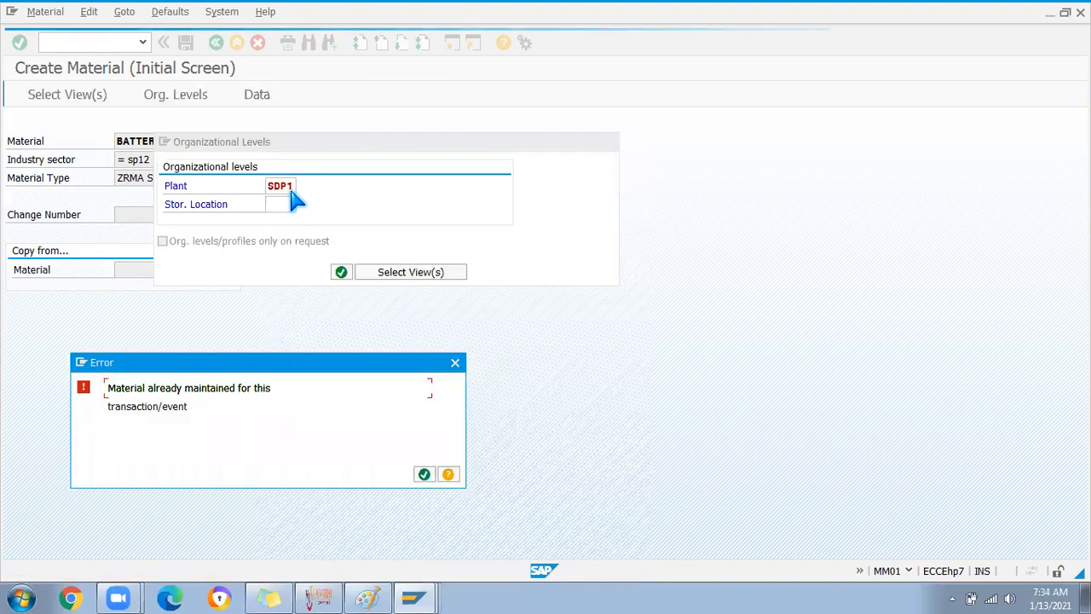
pyautogui.click(456, 367)
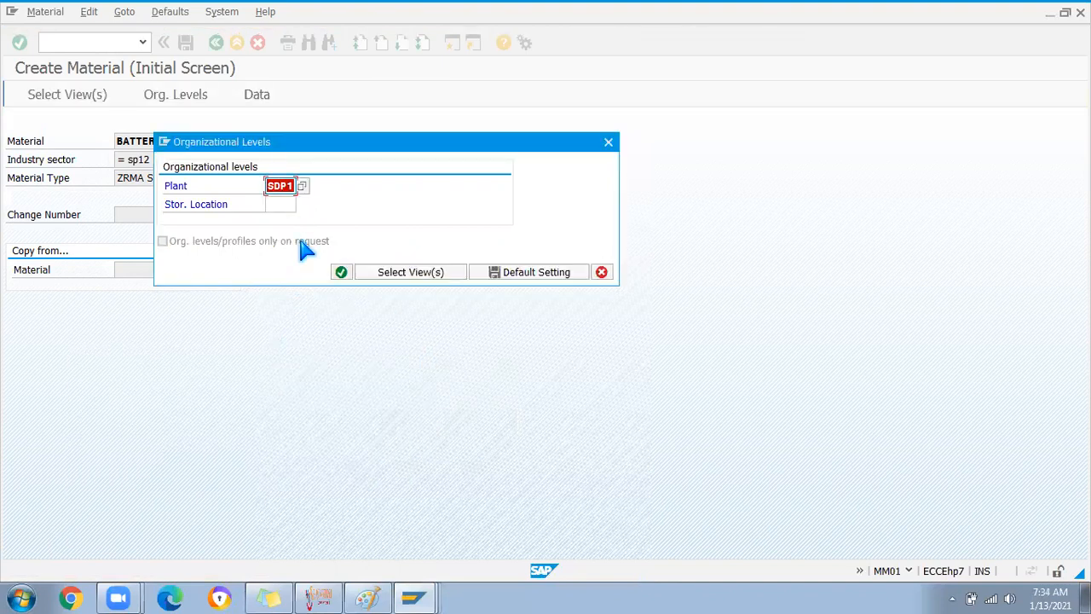
pyautogui.press('Return')
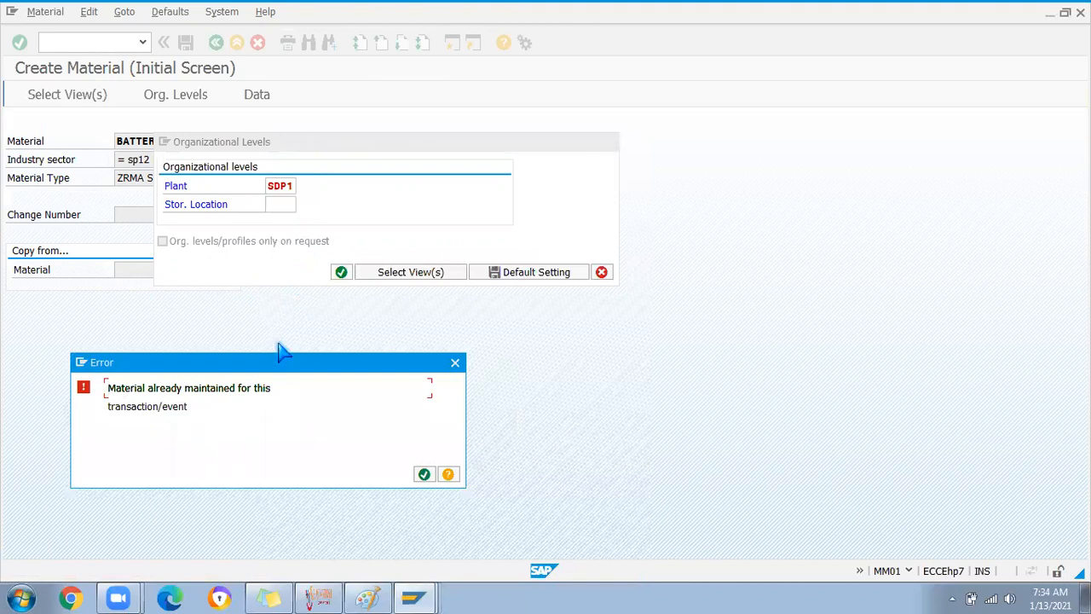
pyautogui.click(456, 364)
pyautogui.click(285, 203)
pyautogui.press('Return')
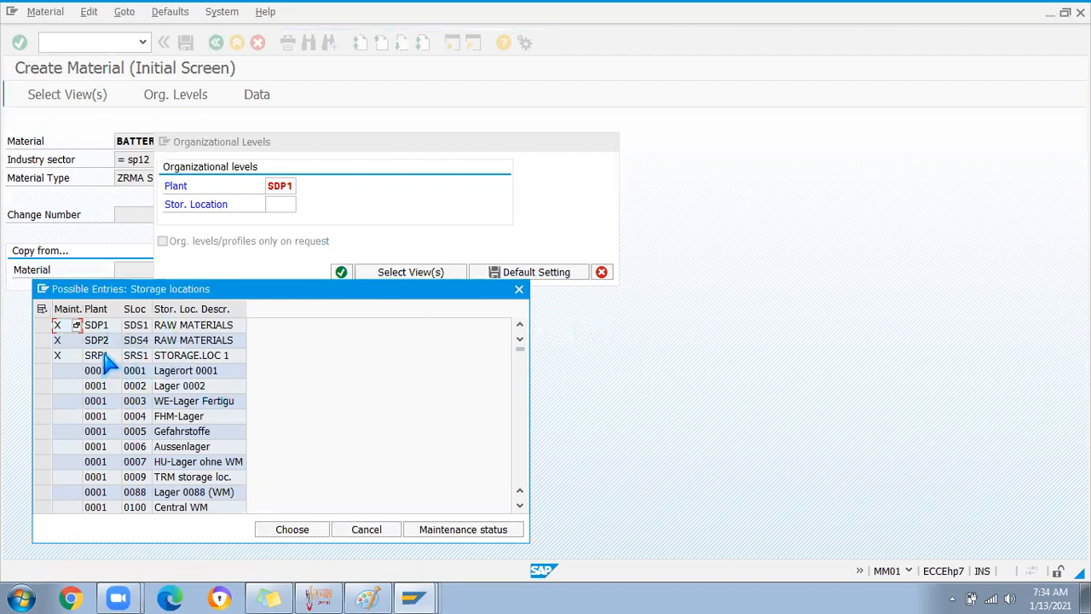
# Enter storage location SDS3 for BATTERY1 at plant SDP1 and save the material
pyautogui.click(518, 289)
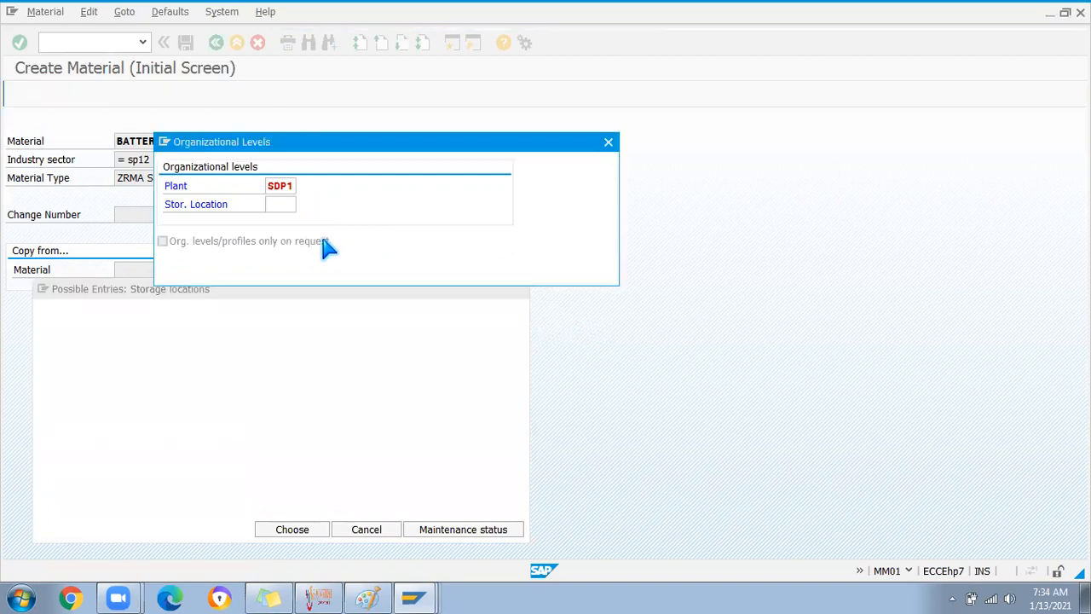
pyautogui.write('SP')
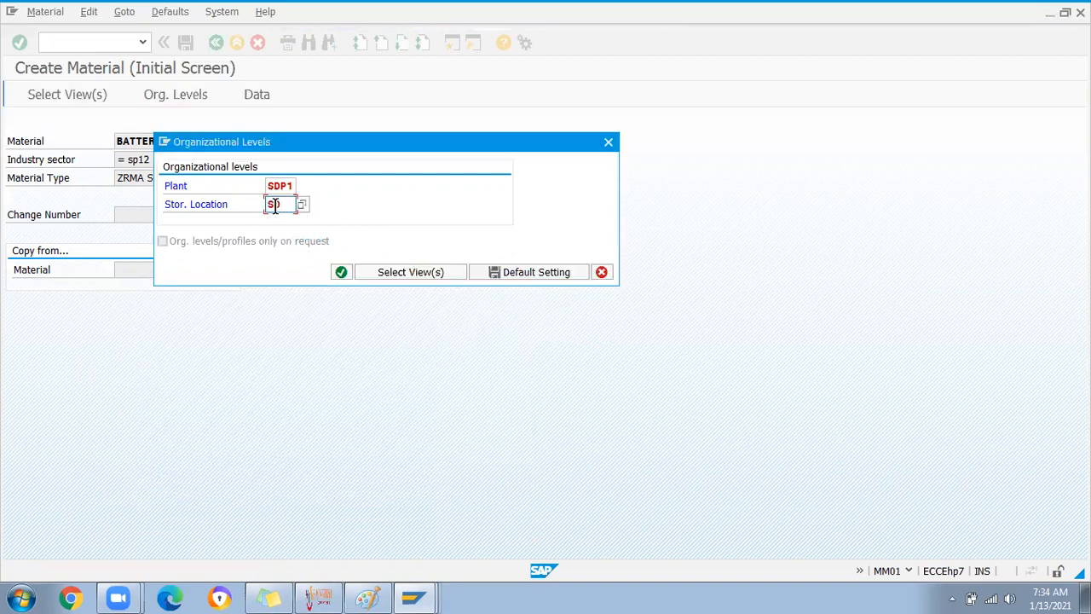
pyautogui.write('S3')
pyautogui.press('Return')
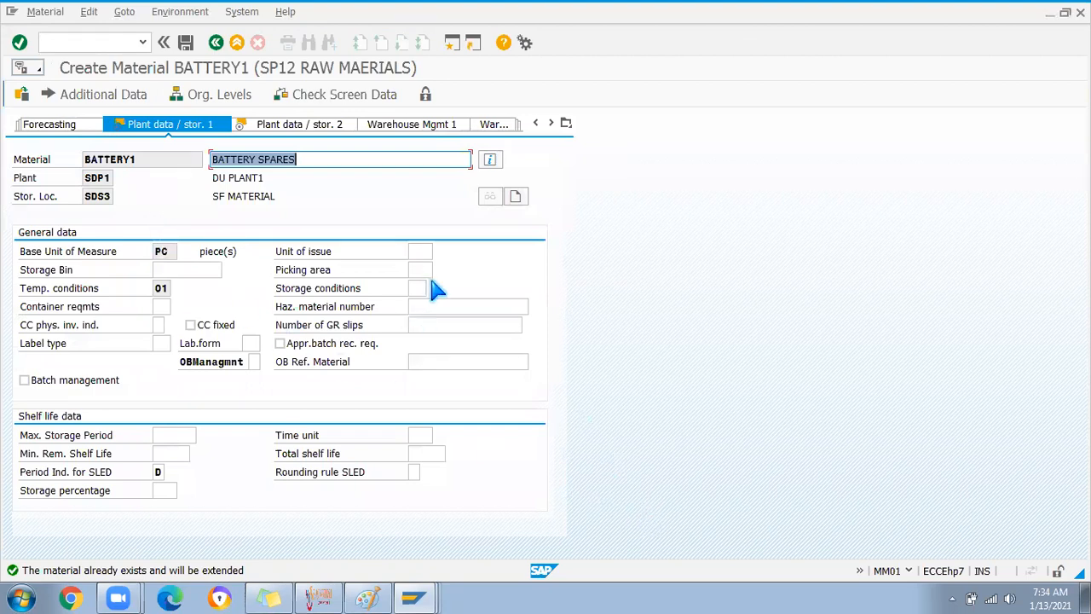
pyautogui.click(185, 42)
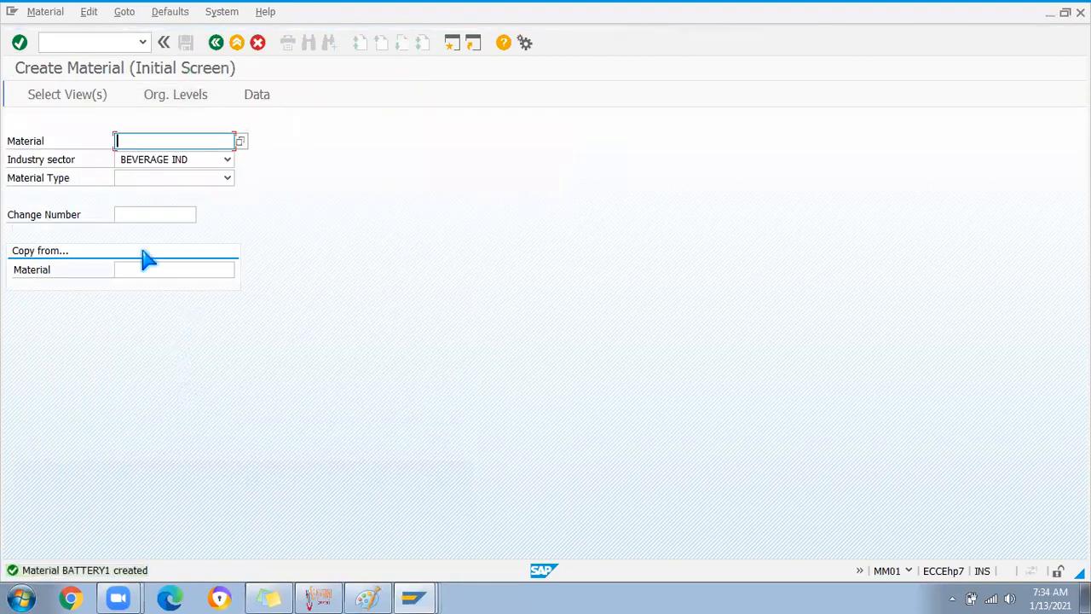
pyautogui.click(59, 42)
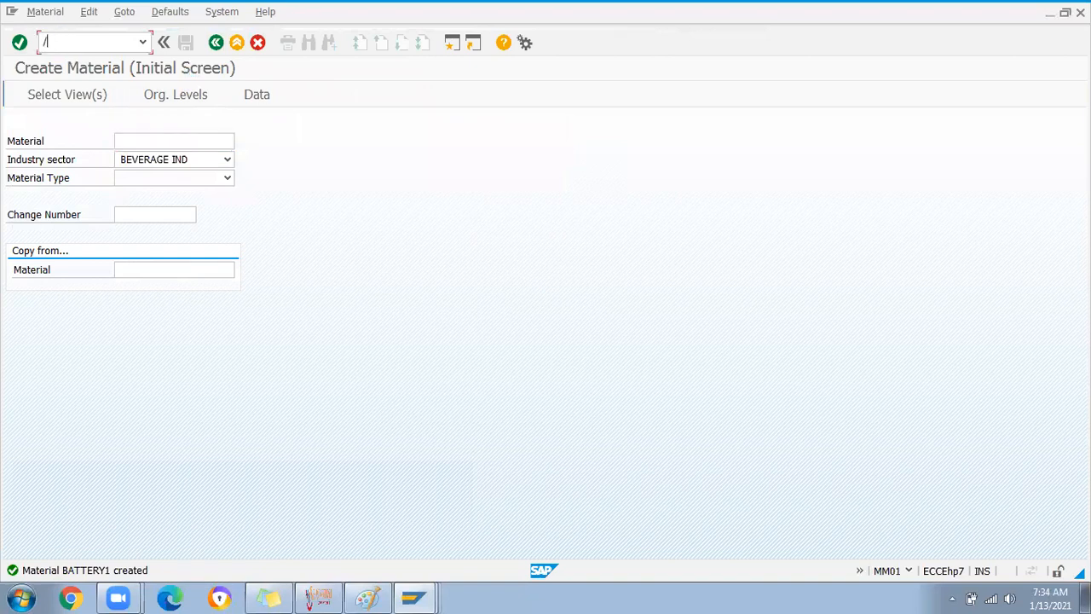
pyautogui.press('Return')
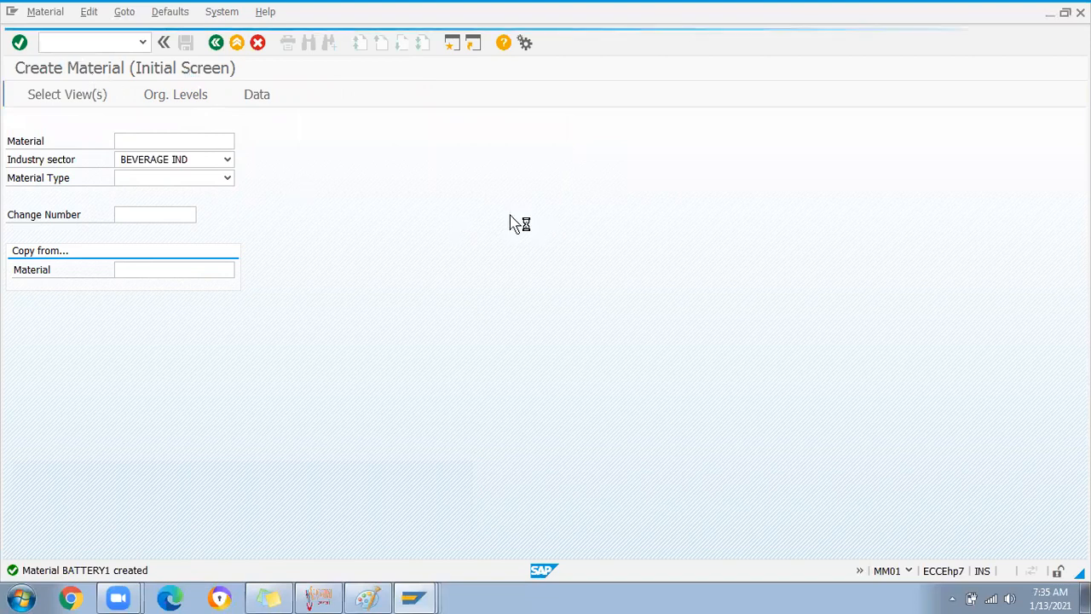
pyautogui.press('space')
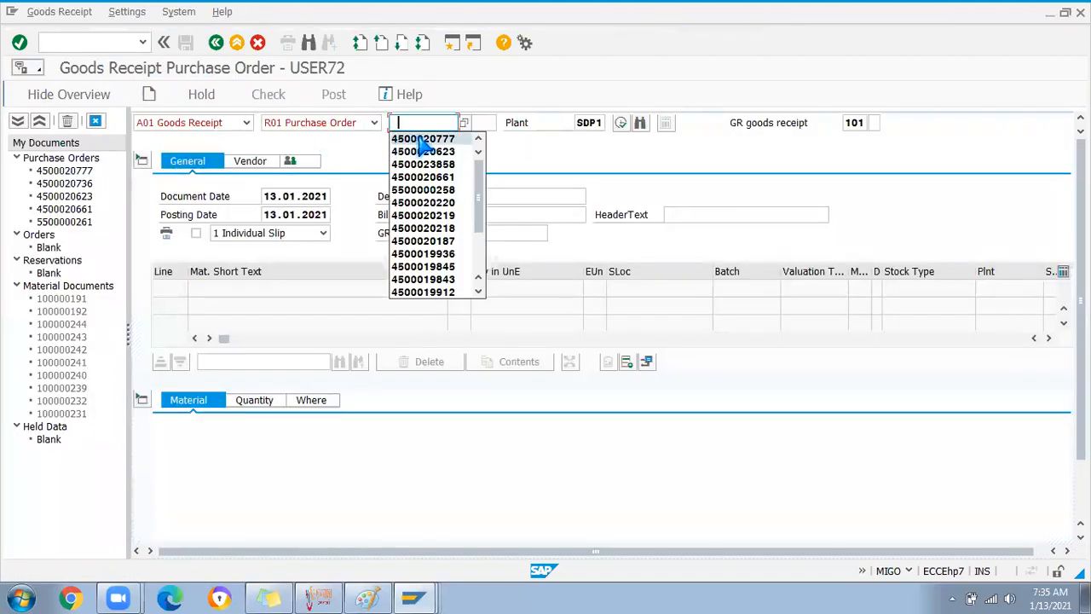
pyautogui.click(420, 140)
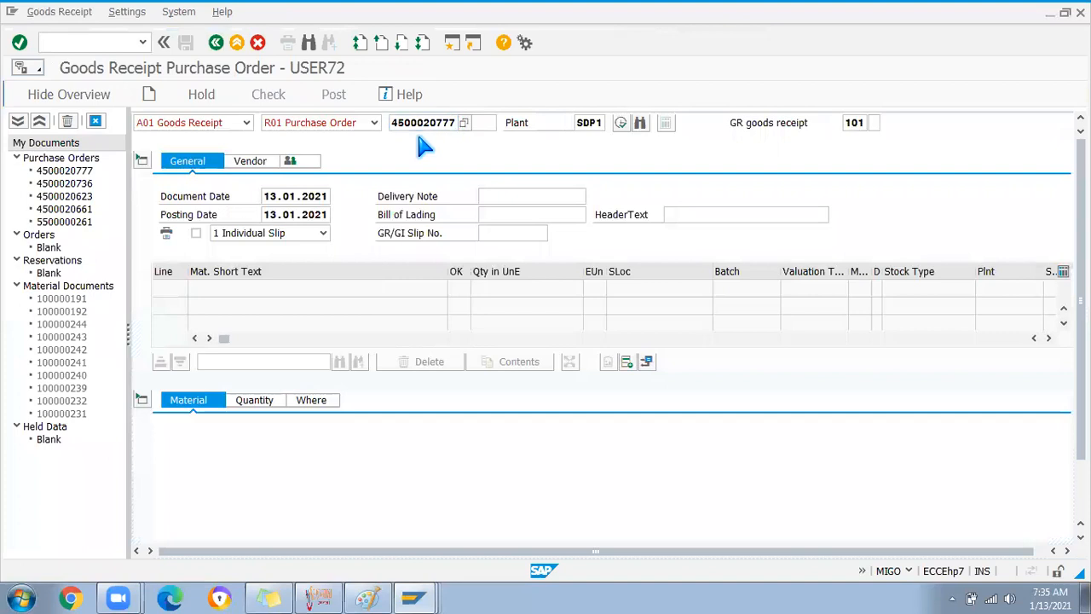
pyautogui.press('Return')
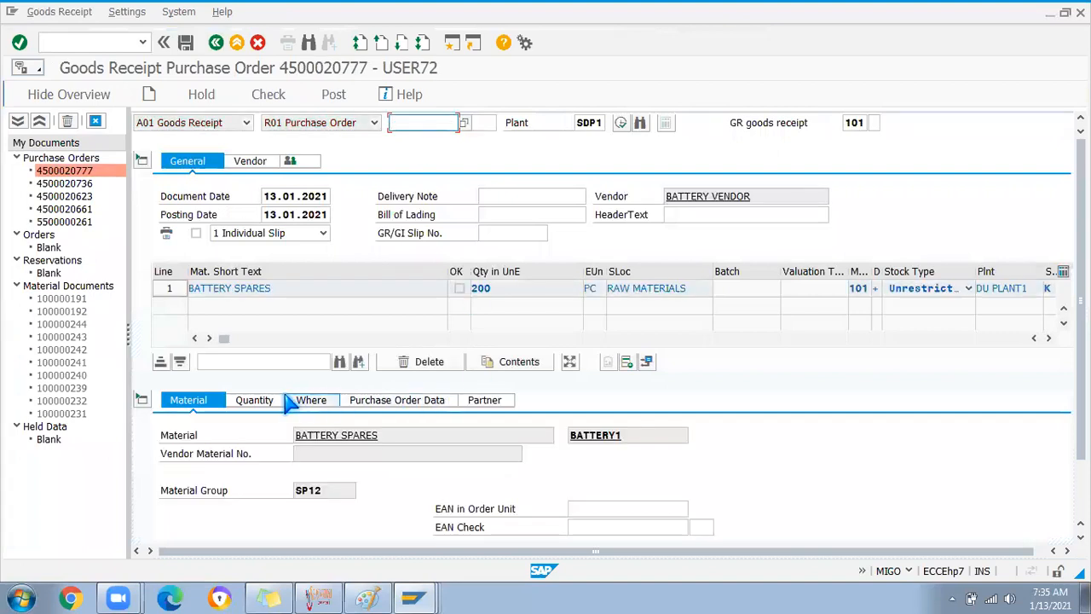
# Set the item's storage location to SDS3, mark it OK, check, and post the receipt
pyautogui.click(311, 401)
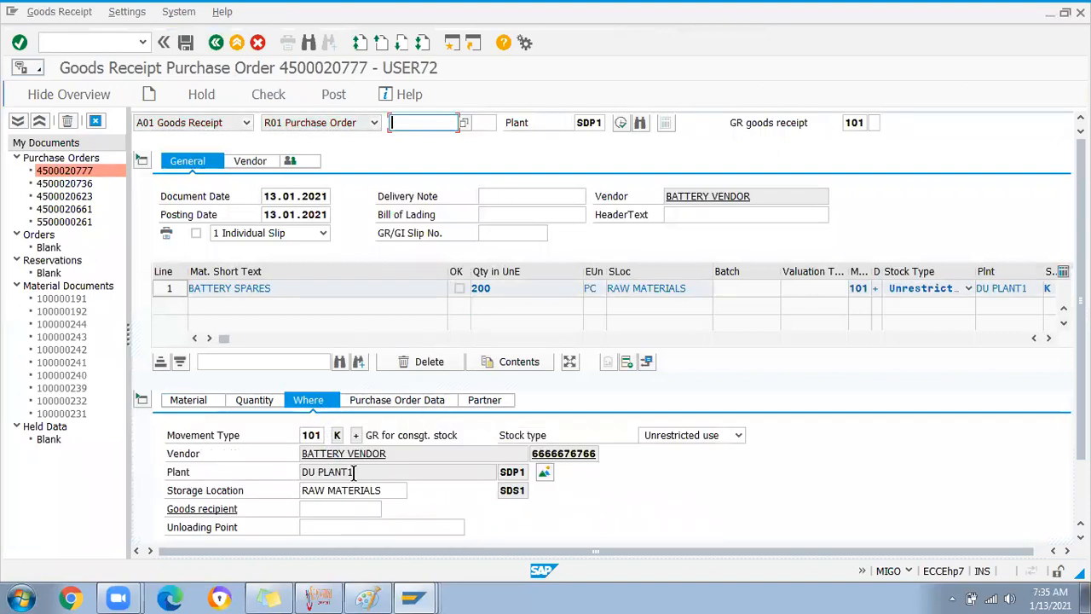
pyautogui.moveTo(396, 494); pyautogui.dragTo(298, 483)
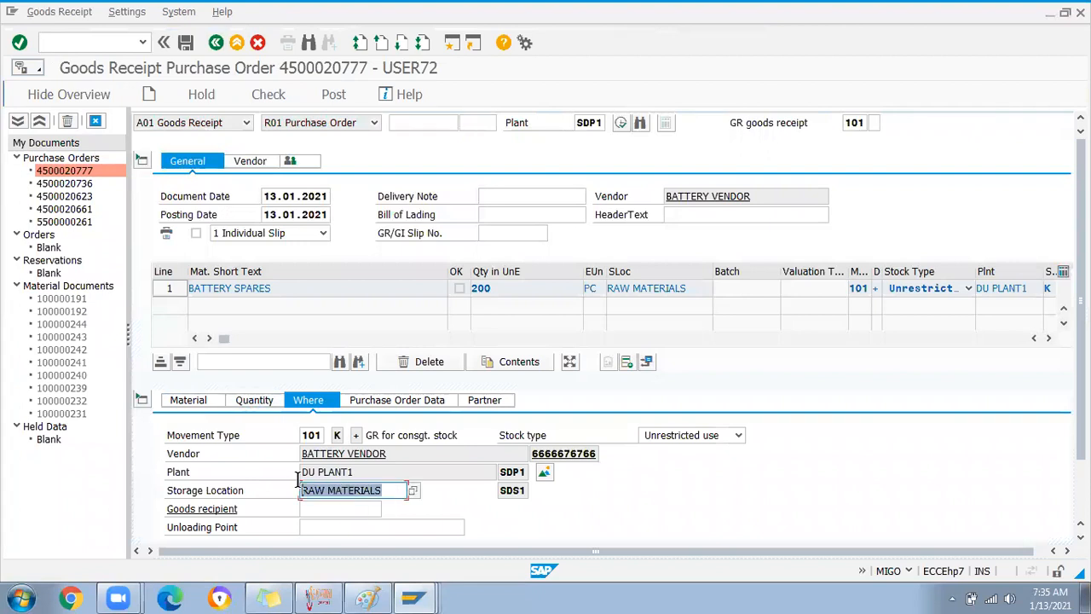
pyautogui.write('sds3')
pyautogui.press('Return')
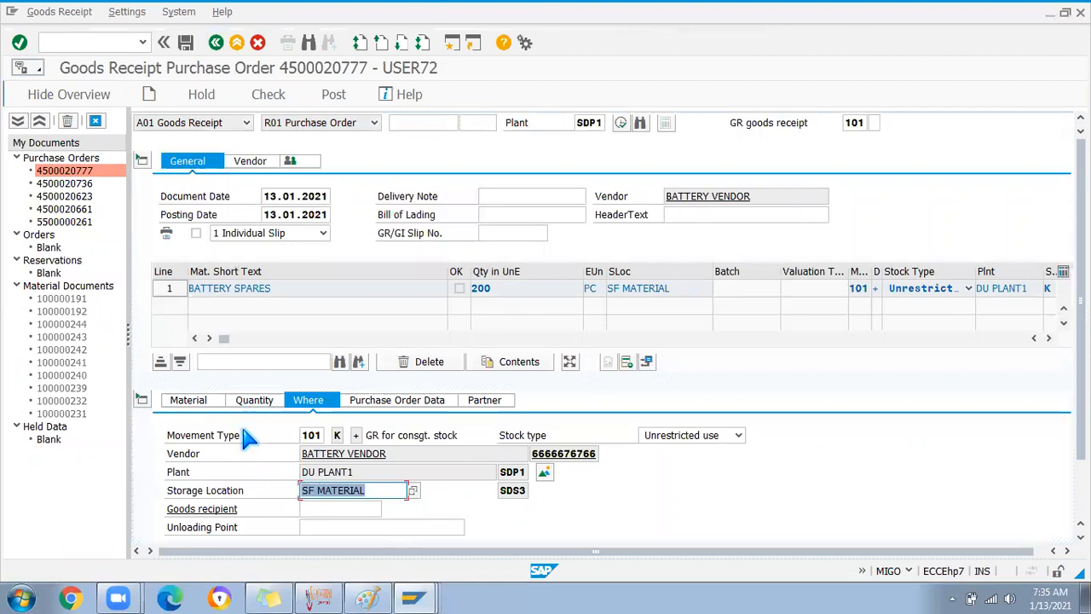
pyautogui.click(253, 400)
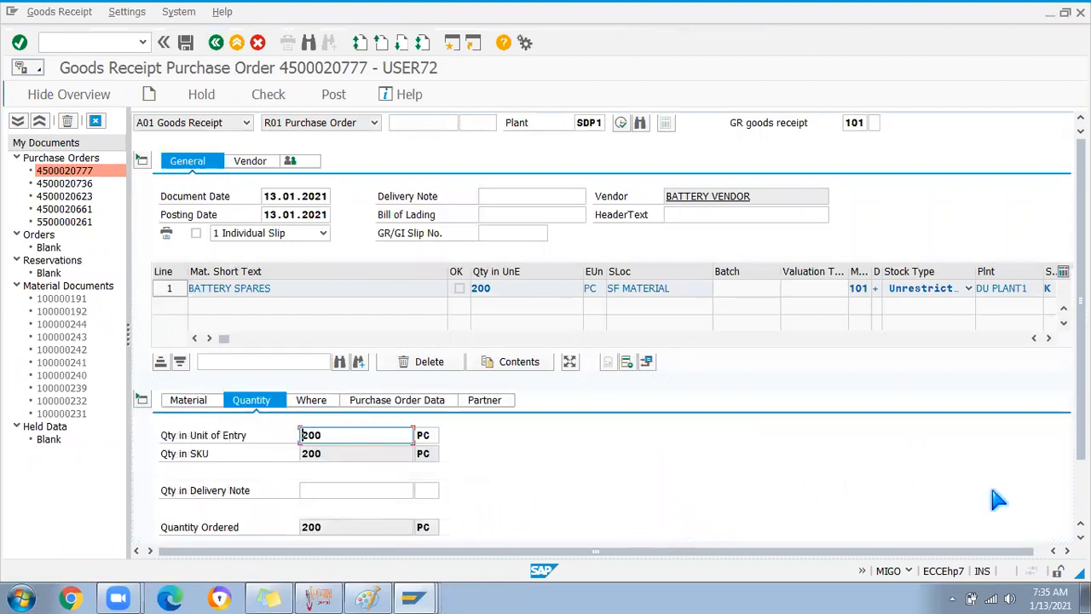
pyautogui.scroll(-2, 621, 444)
pyautogui.click(203, 527)
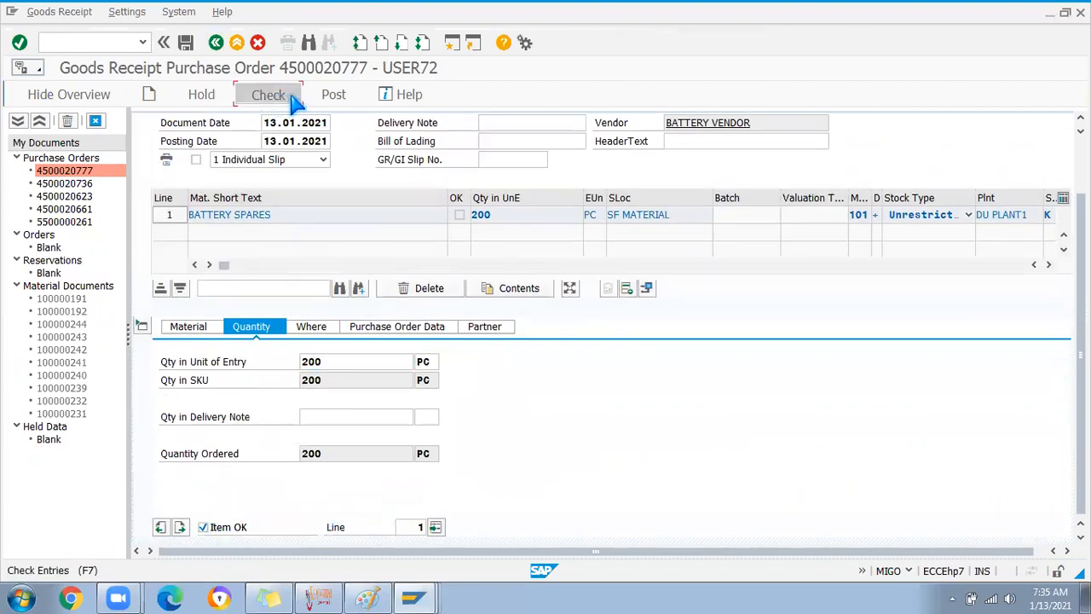
pyautogui.click(337, 101)
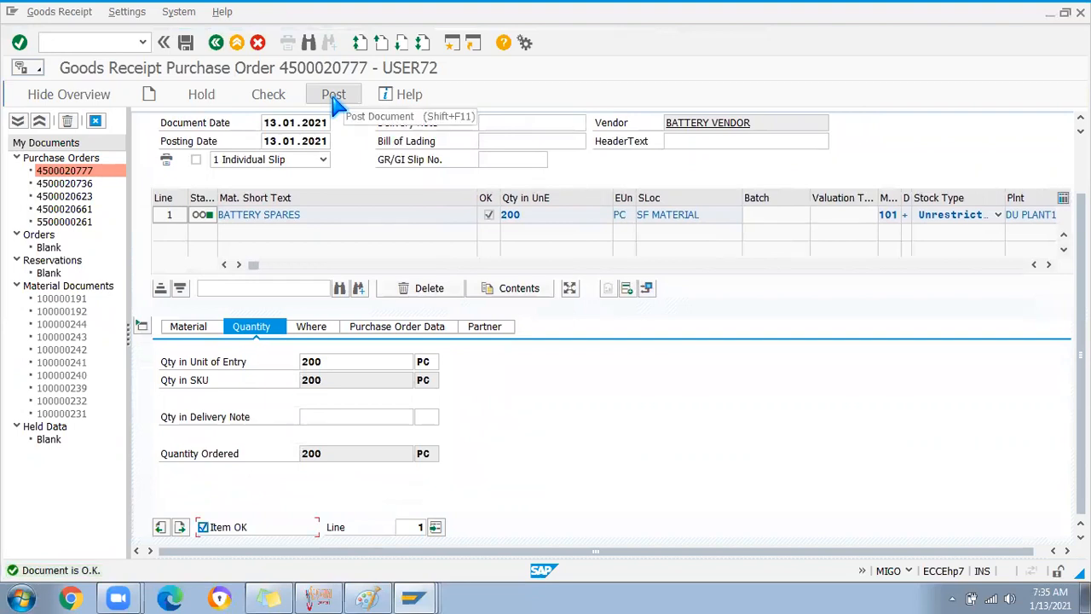
pyautogui.click(336, 100)
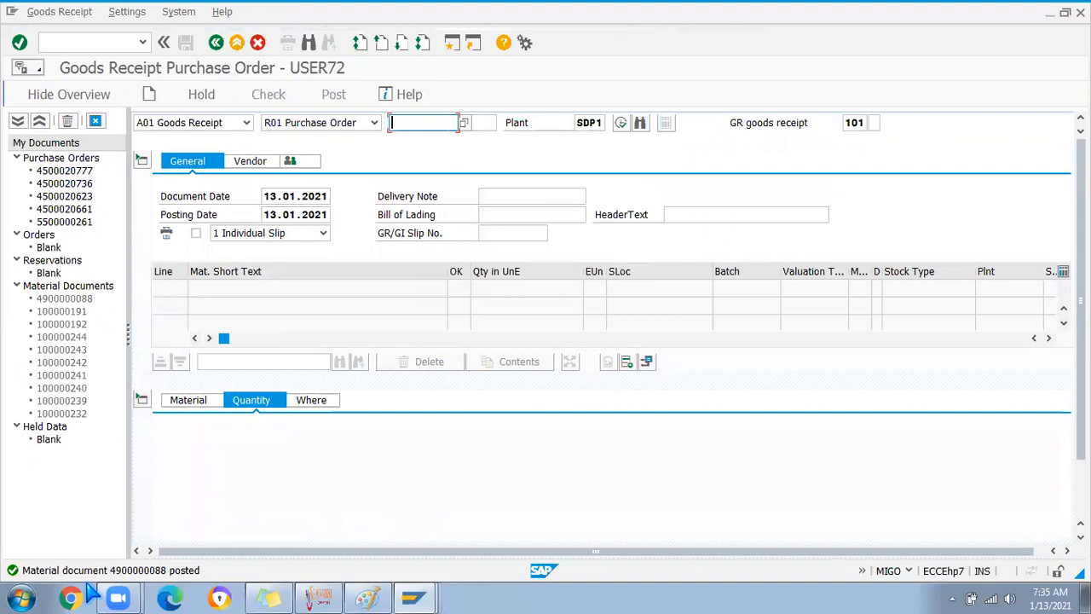
# Run the MMBE stock overview for BATTERY1 at plant SDP1, storage location SDS3
pyautogui.click(86, 42)
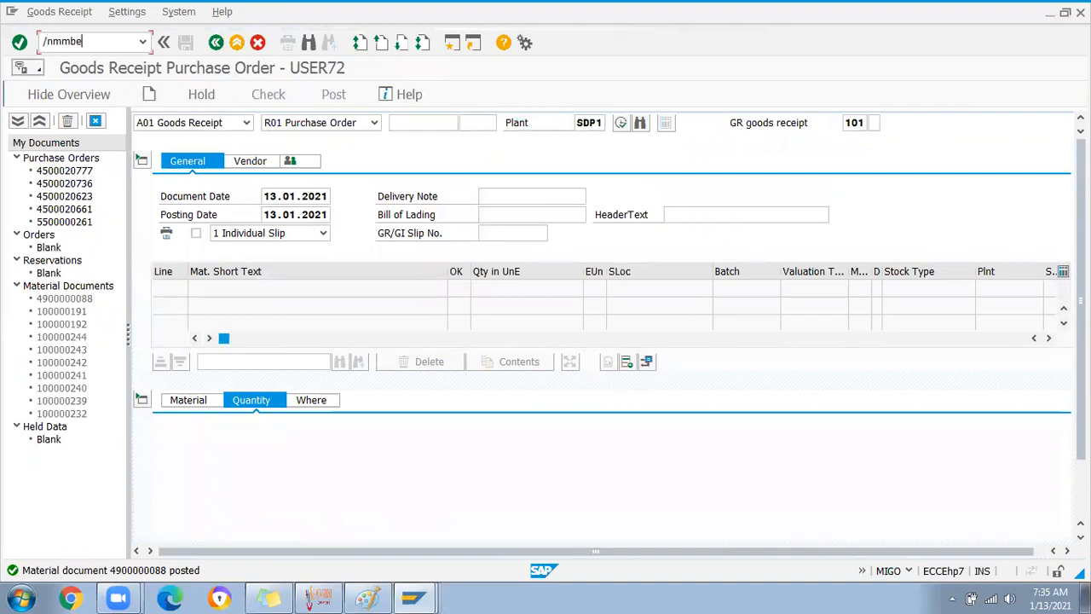
pyautogui.press('Return')
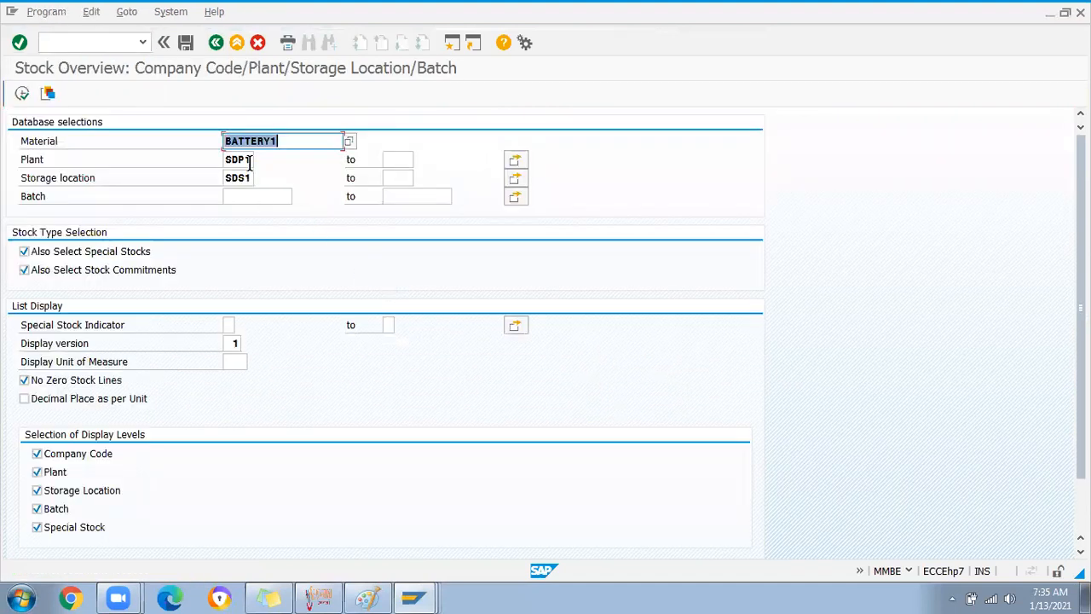
pyautogui.click(250, 177)
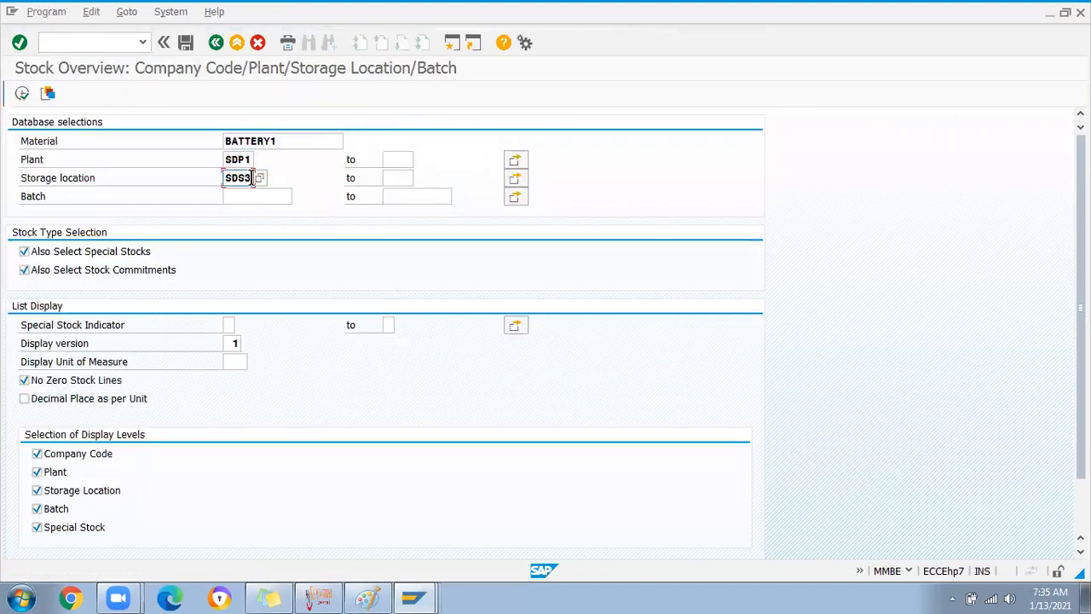
pyautogui.doubleClick(251, 179)
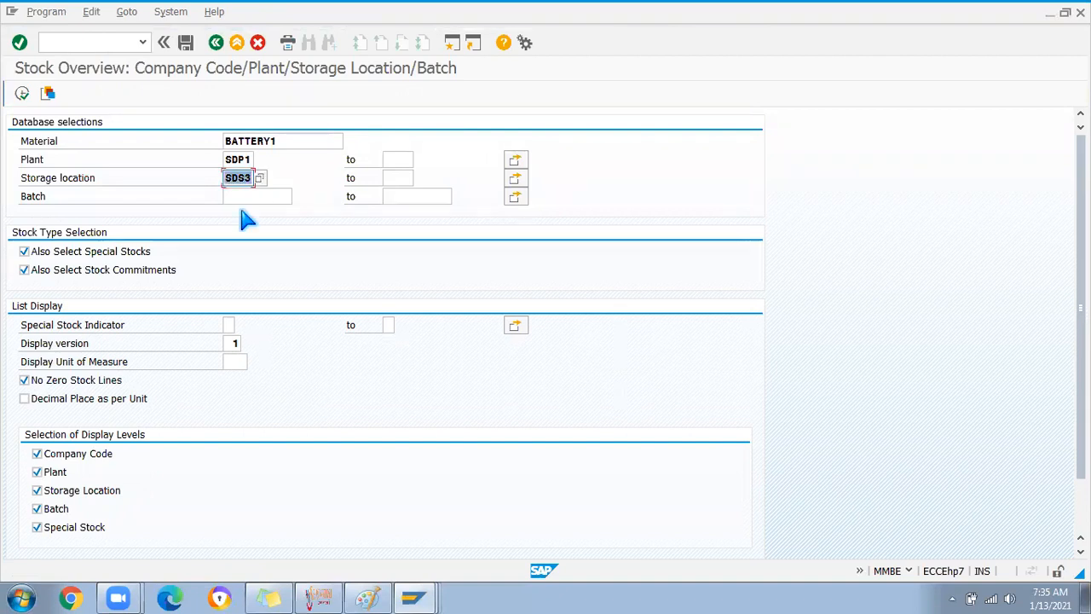
pyautogui.click(22, 93)
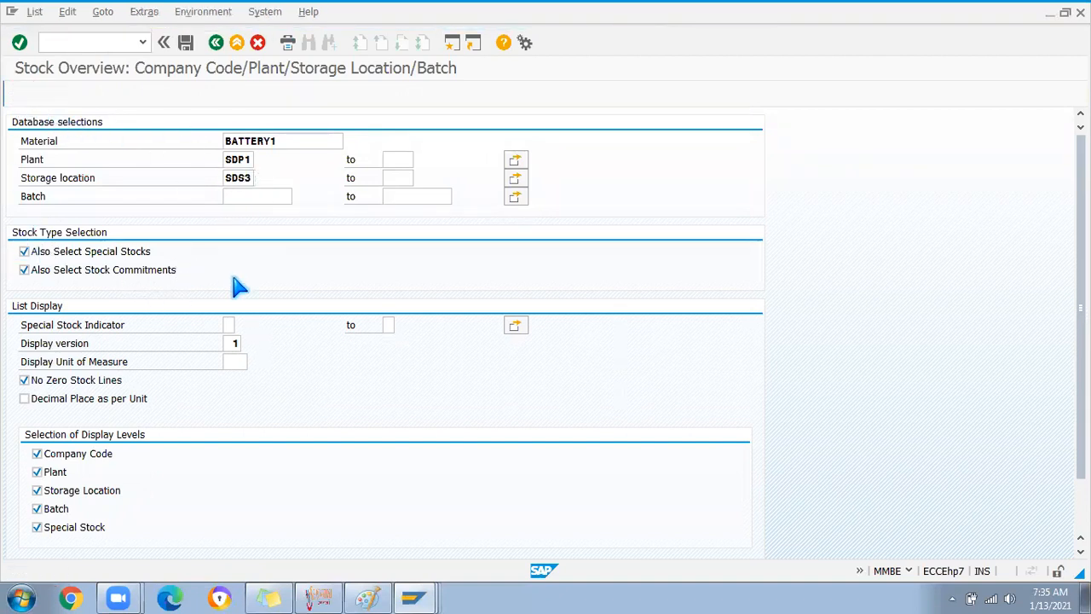
# Inspect the Vendor Consignment line showing 200,000 unrestricted under SDS3 SF MATERIAL
pyautogui.click(134, 368)
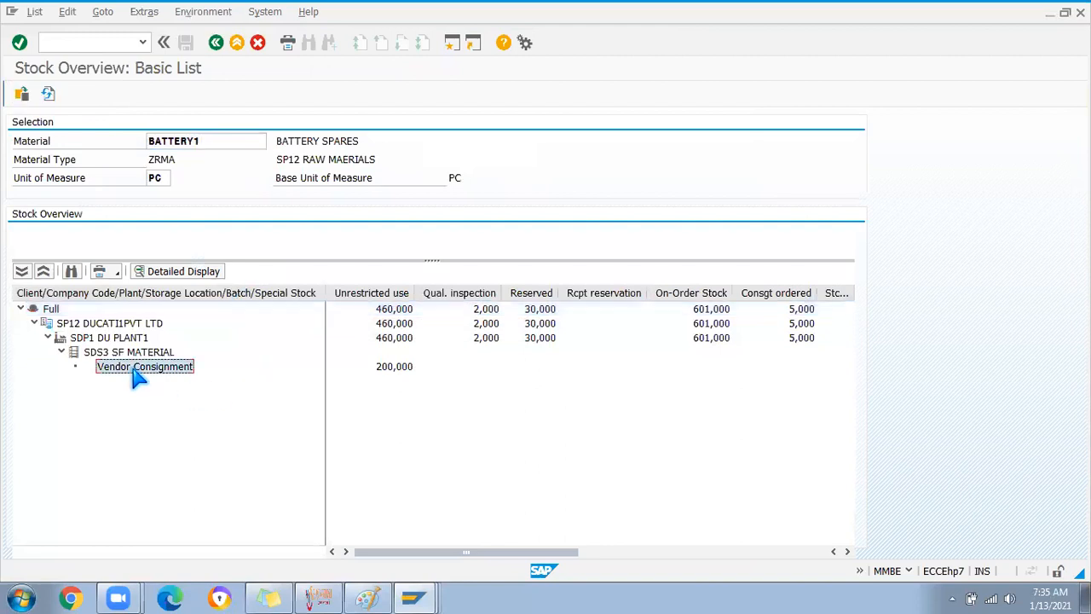
pyautogui.click(385, 367)
pyautogui.click(165, 368)
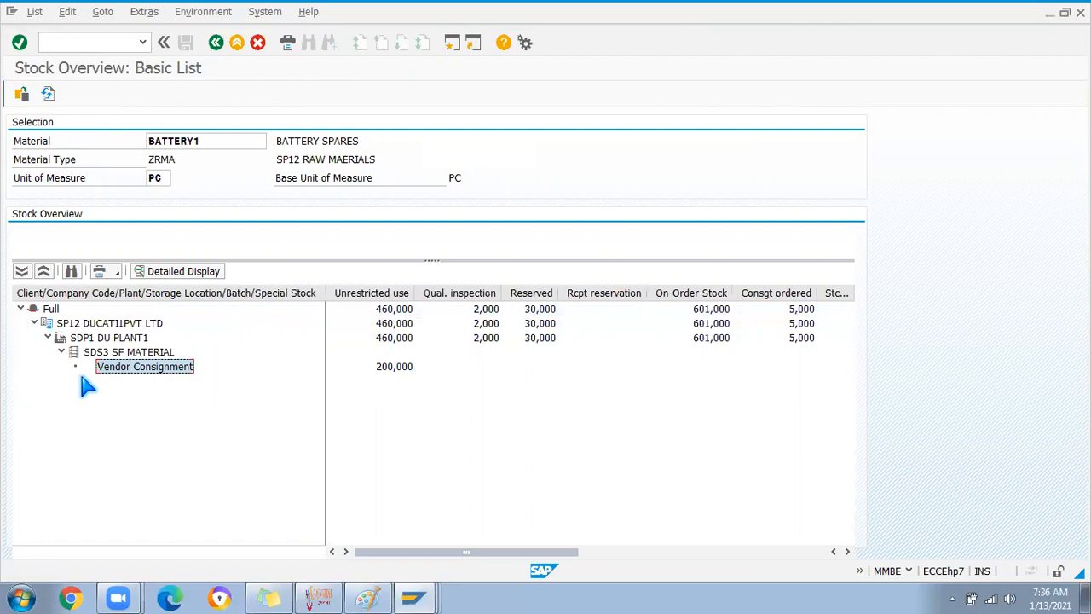
pyautogui.click(389, 373)
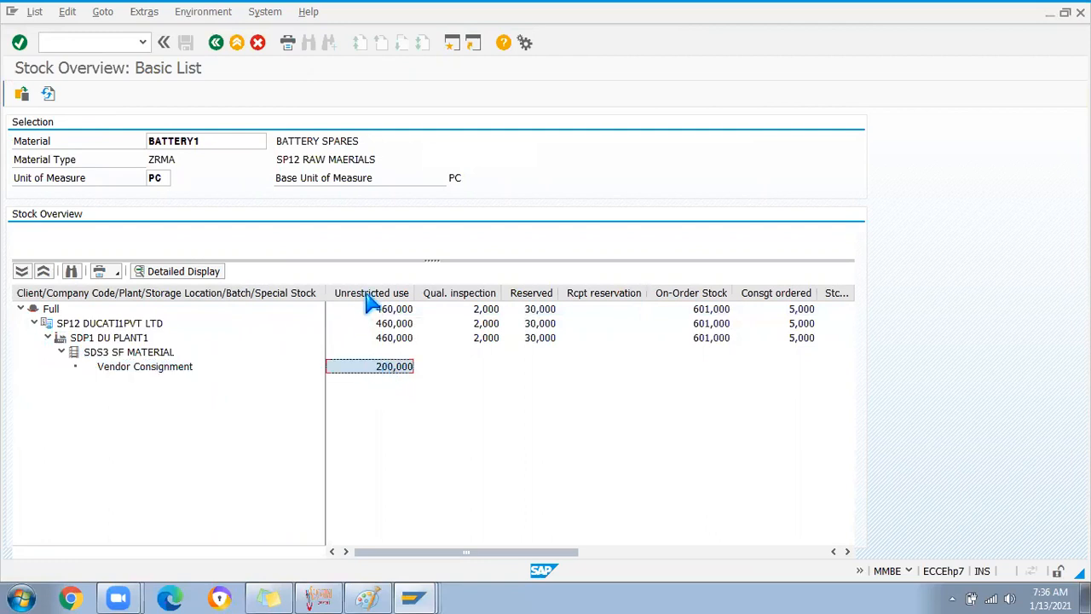
pyautogui.click(104, 353)
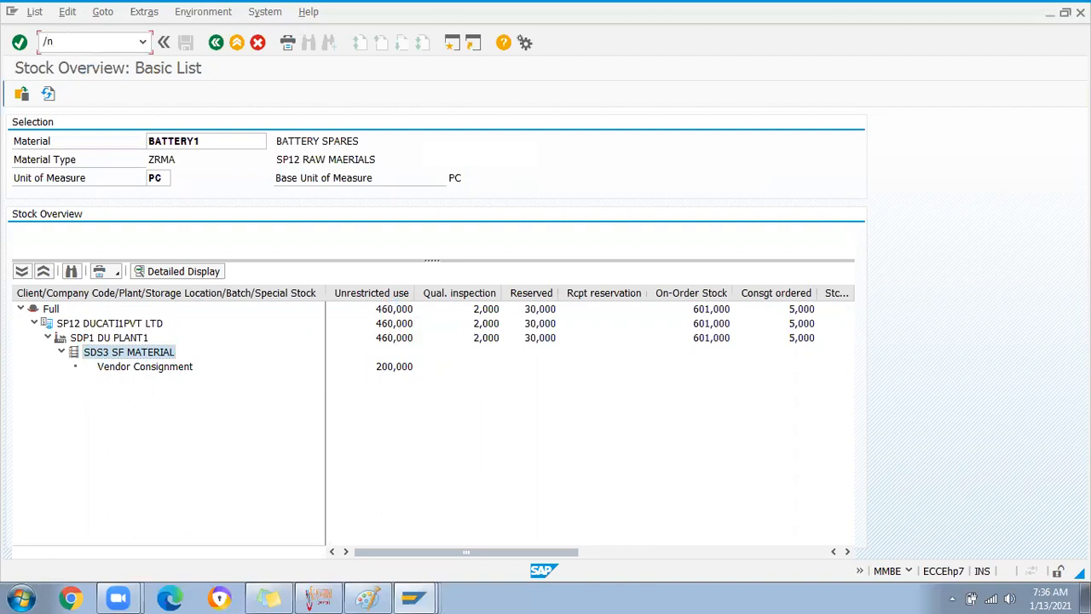
pyautogui.press('Return')
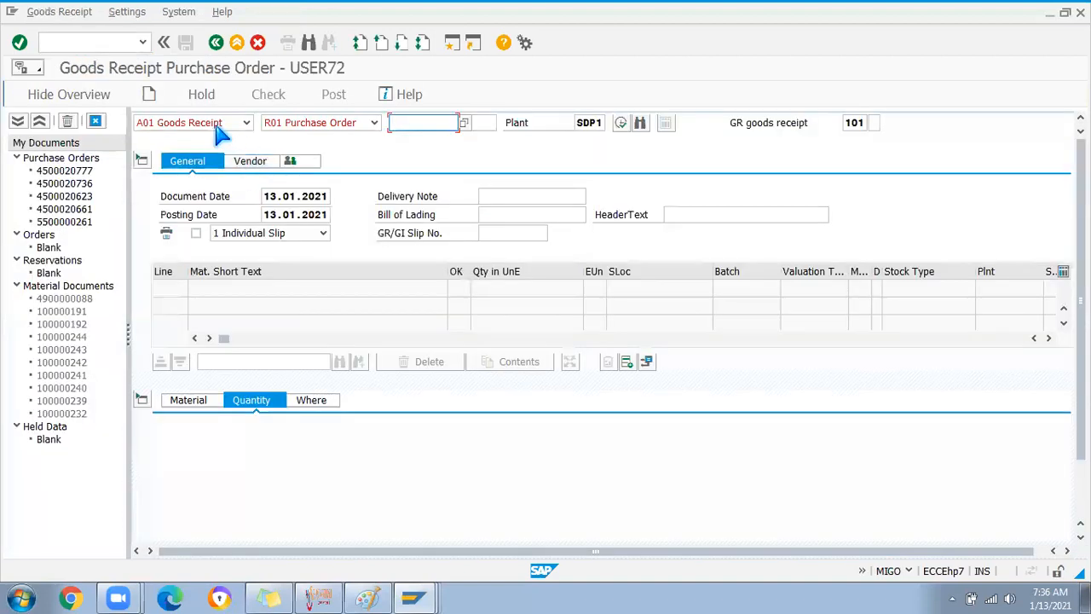
# Switch MIGO to Transfer Posting with movement type 411 K and dismiss the tip
pyautogui.click(245, 121)
pyautogui.click(193, 230)
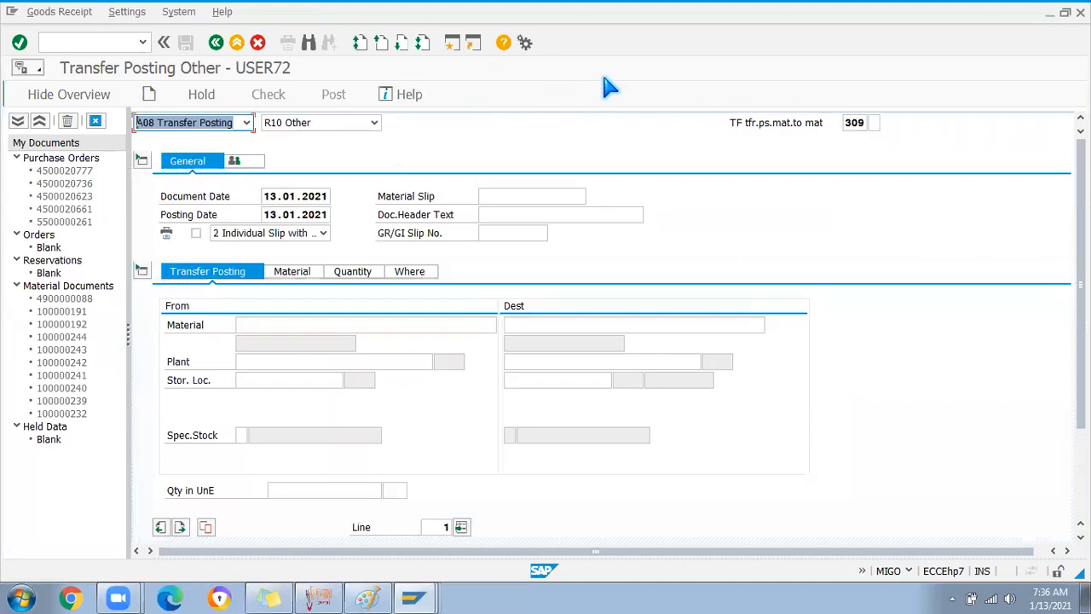
pyautogui.click(863, 124)
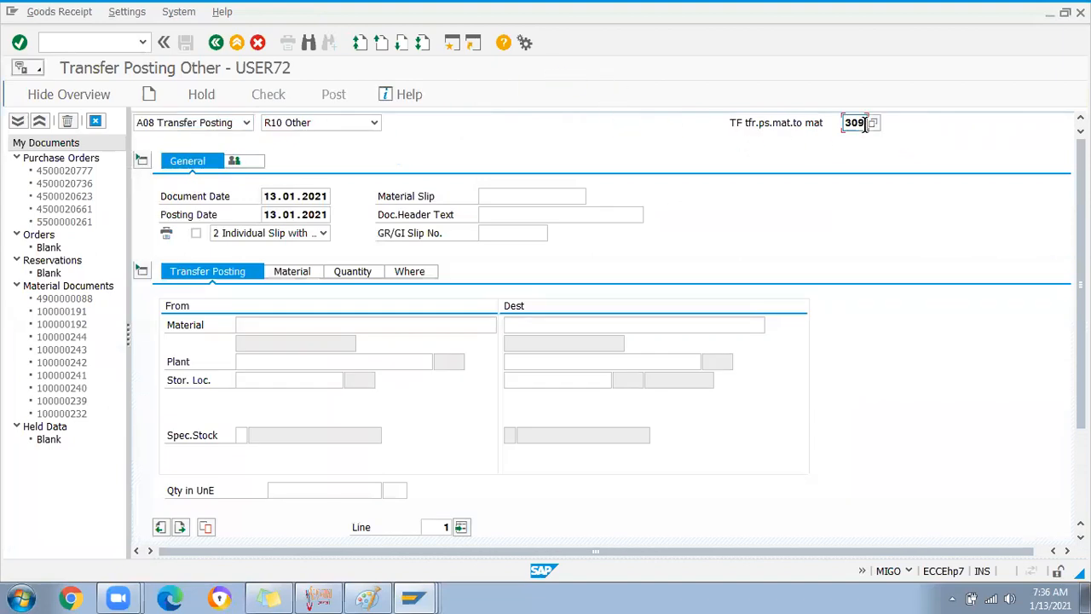
pyautogui.press('BackSpace')
pyautogui.press('BackSpace')
pyautogui.press('BackSpace')
pyautogui.write('4')
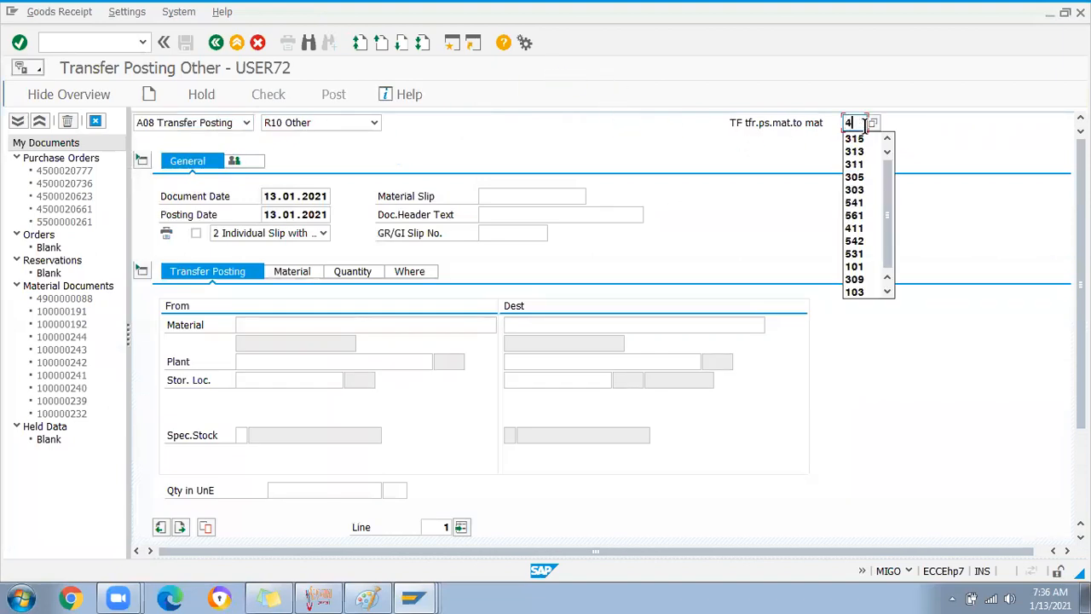
pyautogui.write('11')
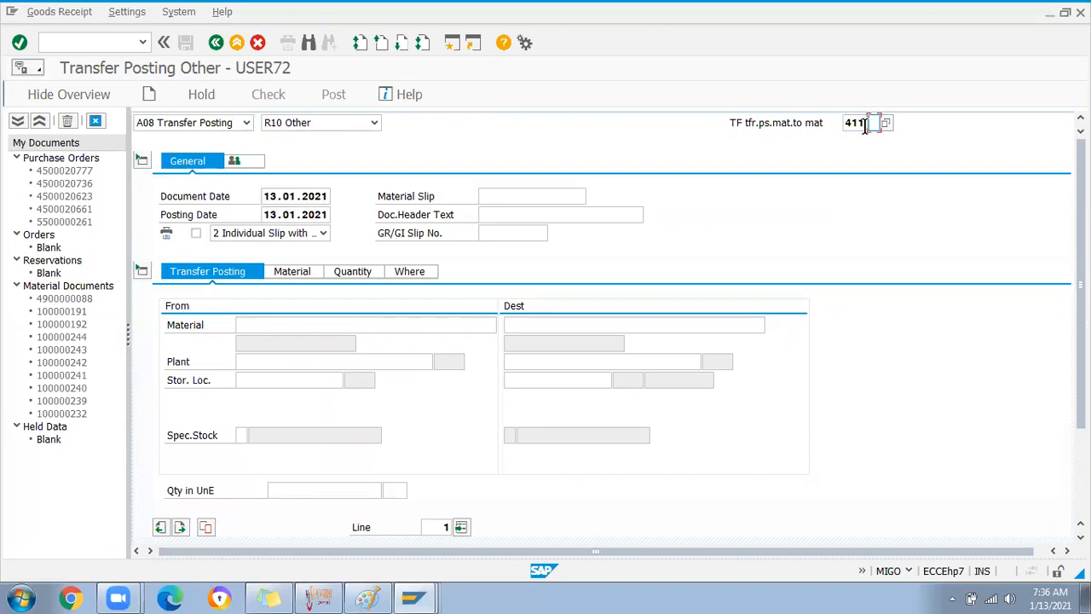
pyautogui.write('k')
pyautogui.press('Return')
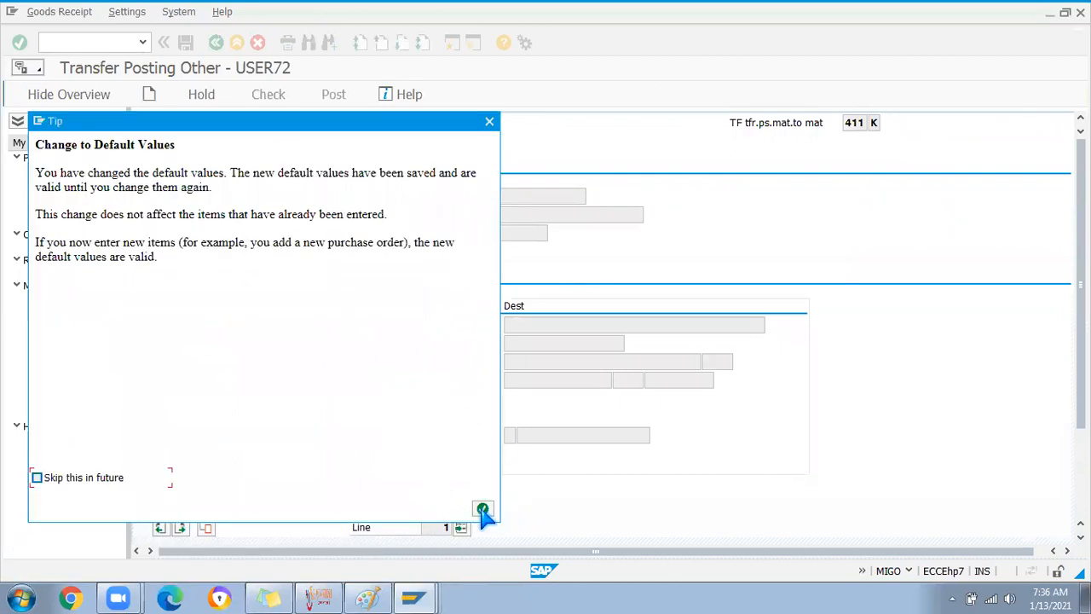
pyautogui.click(483, 510)
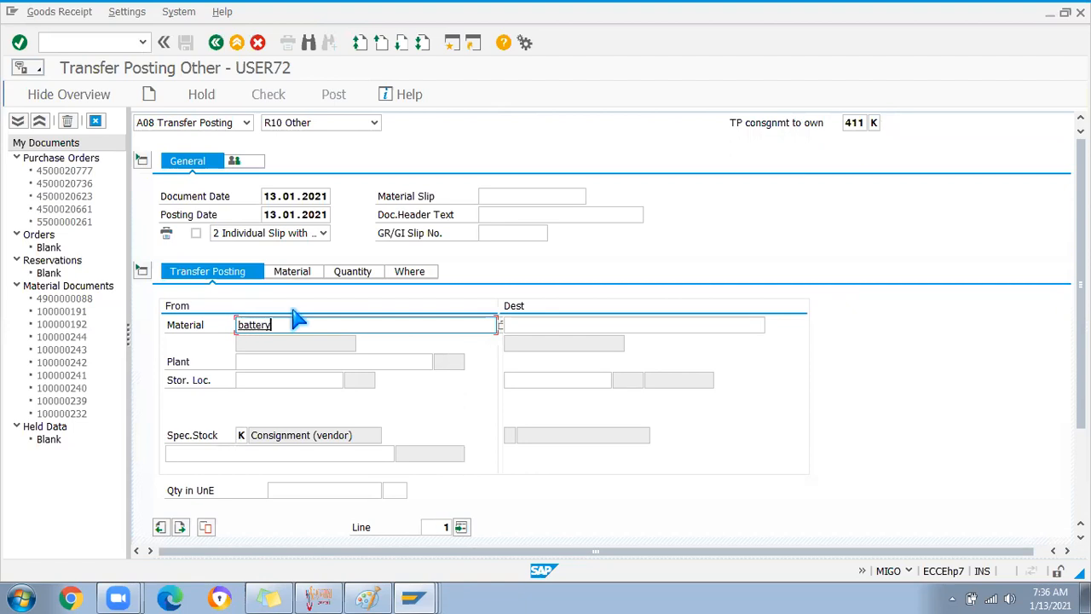
# Enter and validate material BATTERY1 as the transfer's source material
pyautogui.click(320, 325)
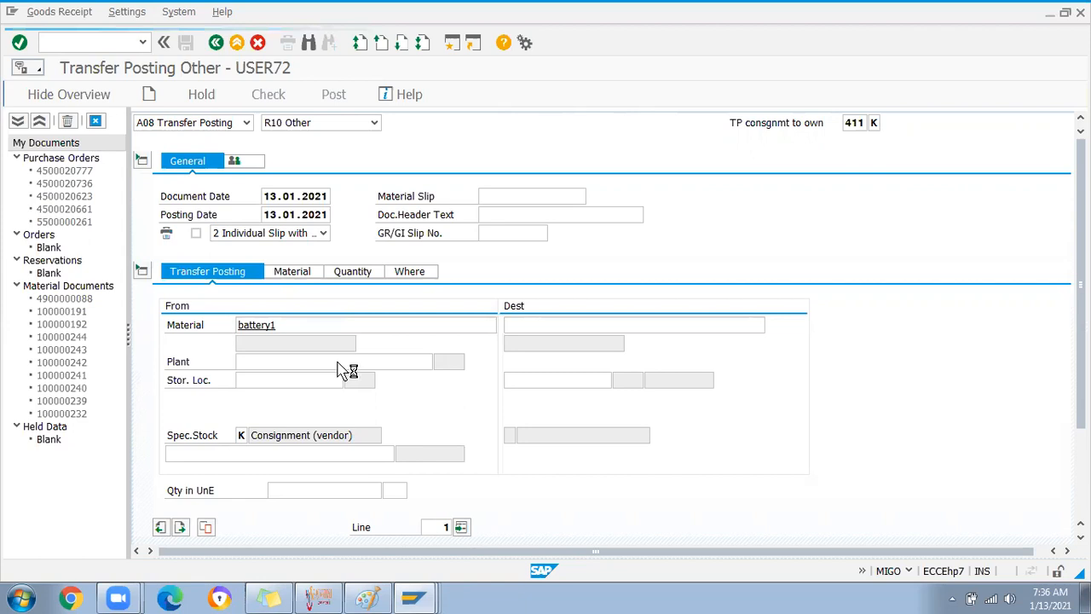
pyautogui.press('Return')
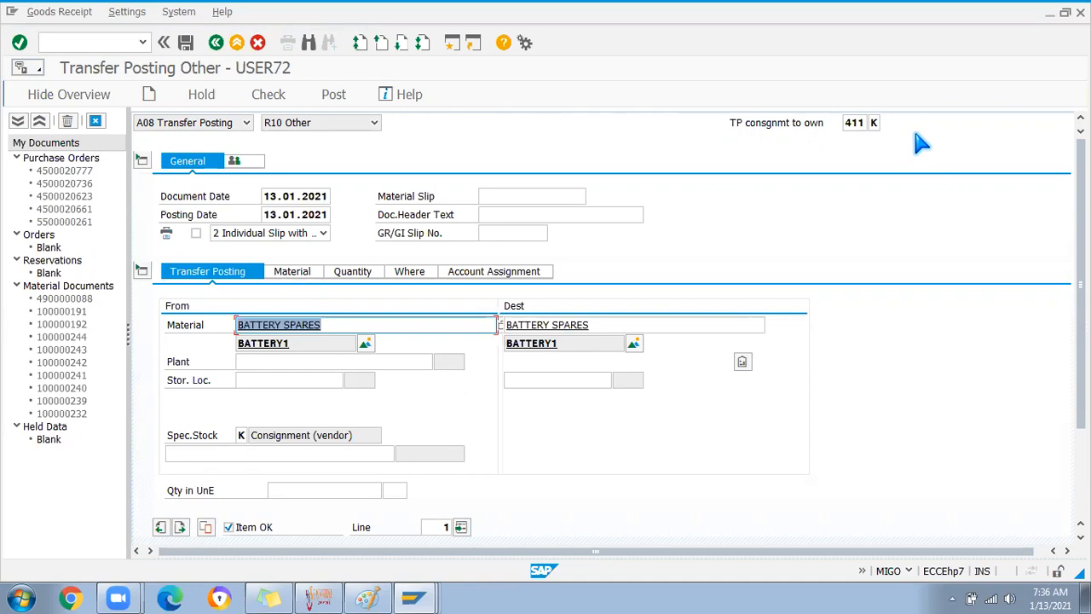
pyautogui.click(254, 362)
# Open the MMBE stock overview for plant SDP1 in SAP
pyautogui.hotkey('alt', 'Tab')
pyautogui.hotkey('alt', 'Tab')
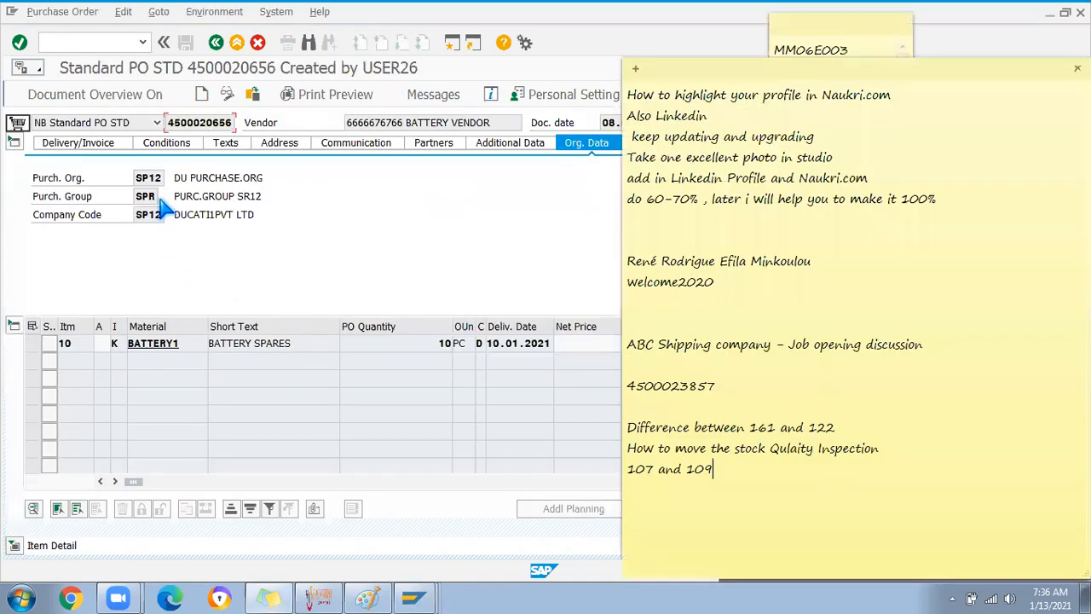
pyautogui.click(77, 42)
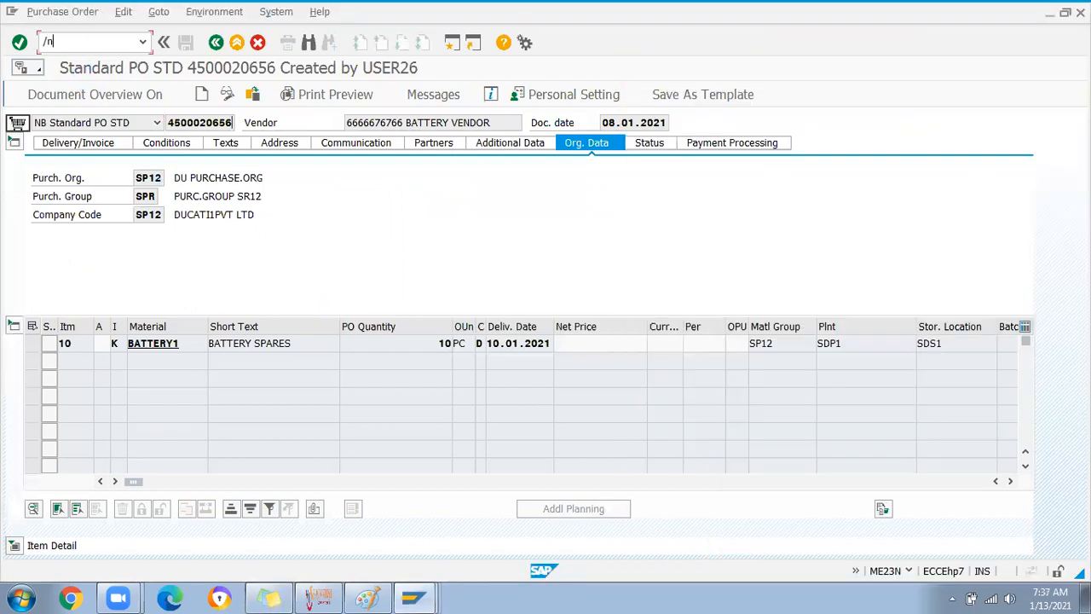
pyautogui.write('/nmmbe')
pyautogui.press('Return')
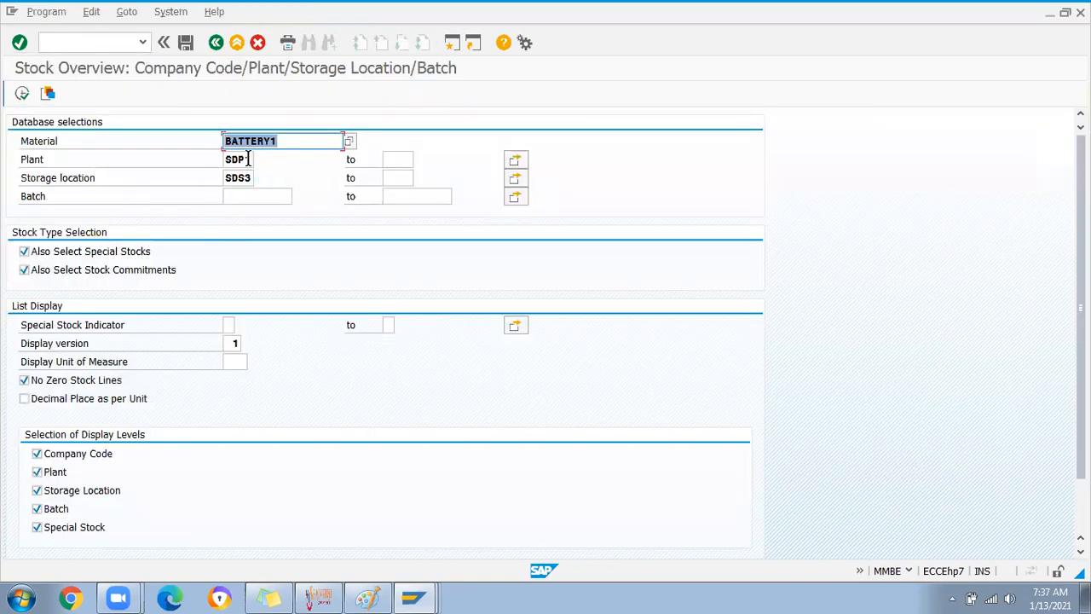
pyautogui.press('Tab')
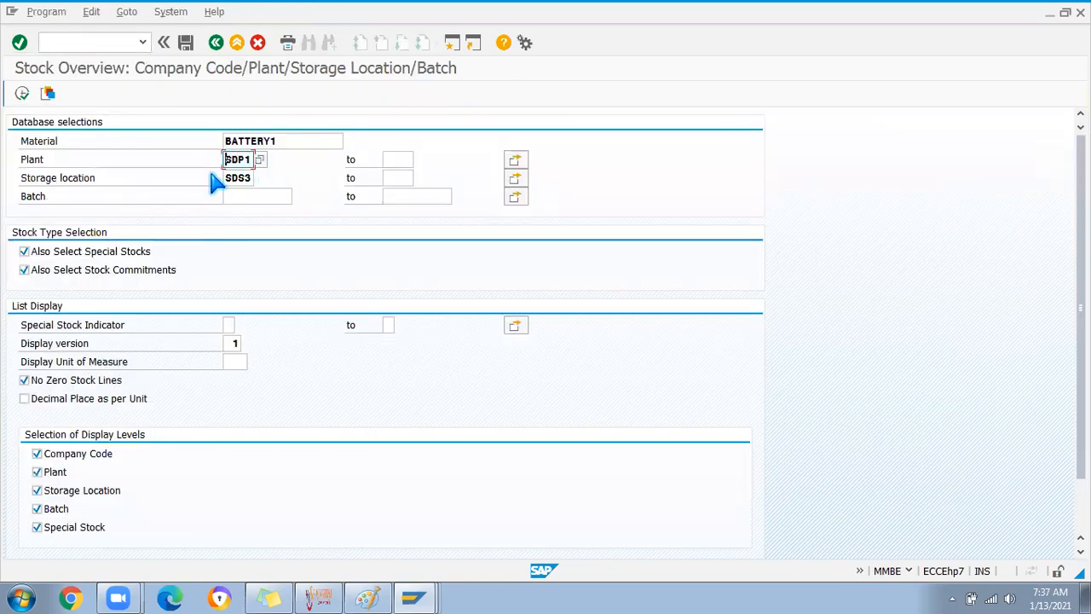
pyautogui.hotkey('alt', 'Tab')
pyautogui.hotkey('alt', 'Tab')
pyautogui.hotkey('alt', 'Tab')
# Enter source plant SDP1 and storage location SDS3 in the transfer posting
pyautogui.write('SDP1')
pyautogui.click(265, 381)
pyautogui.write('SDS3')
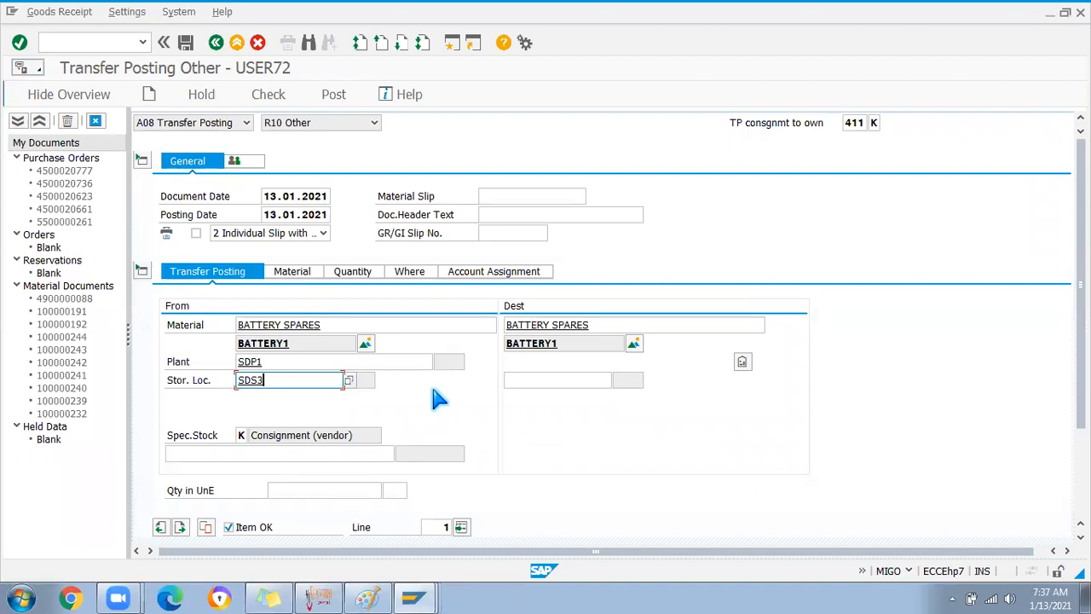
pyautogui.click(512, 379)
# Re-run the stock overview and view the vendor details of the consignment stock
pyautogui.hotkey('alt', 'Tab')
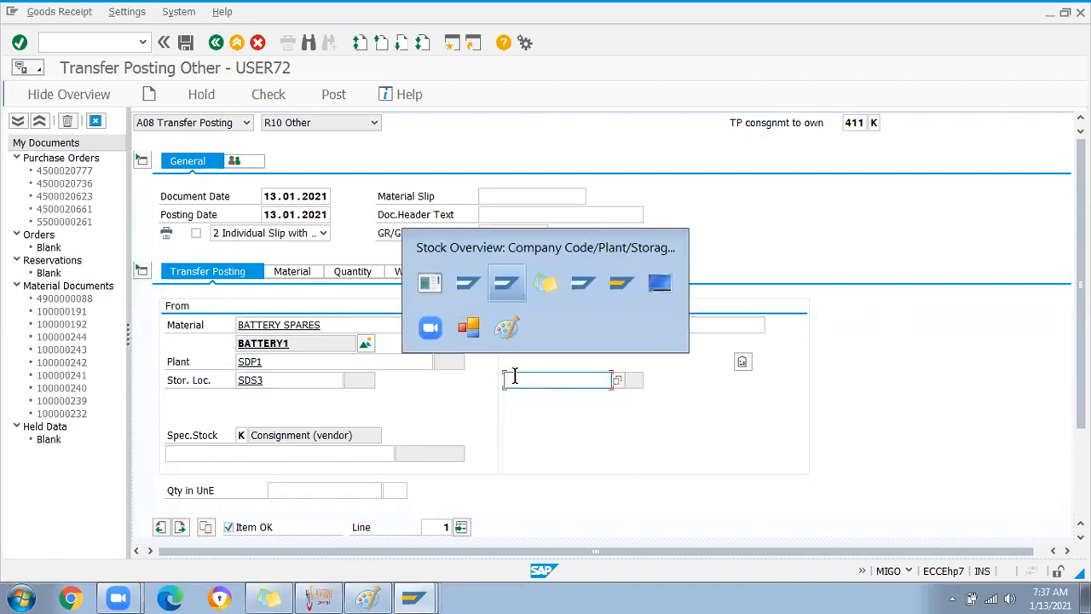
pyautogui.click(22, 94)
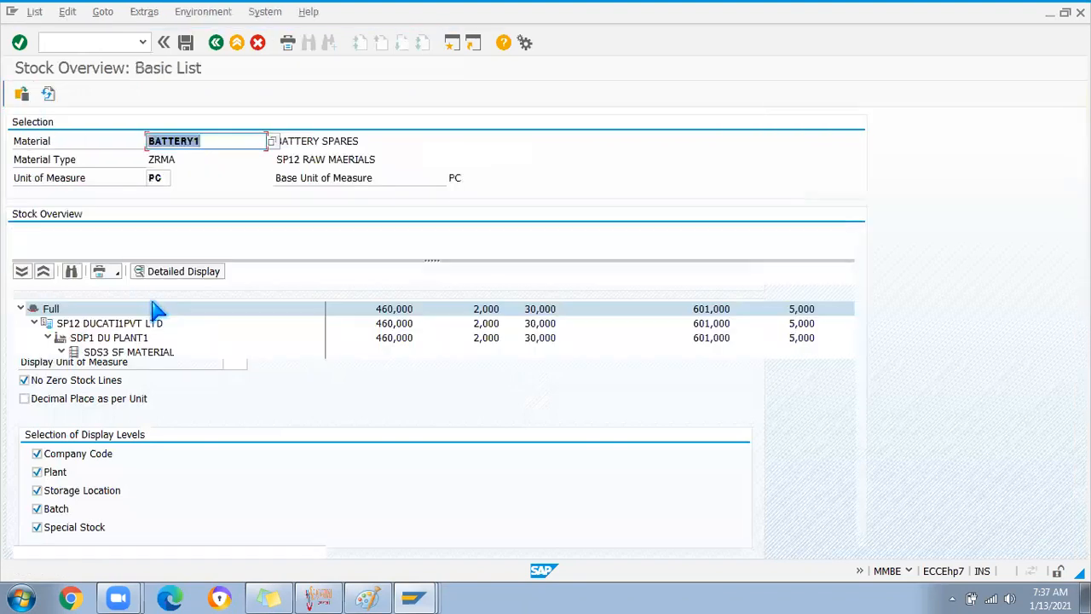
pyautogui.doubleClick(162, 372)
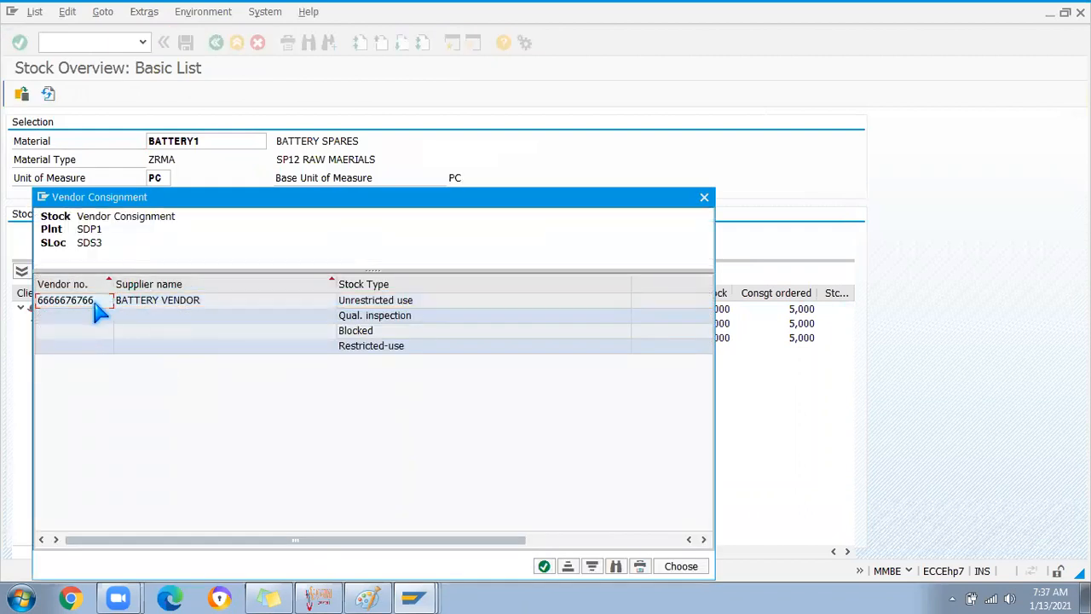
pyautogui.click(704, 197)
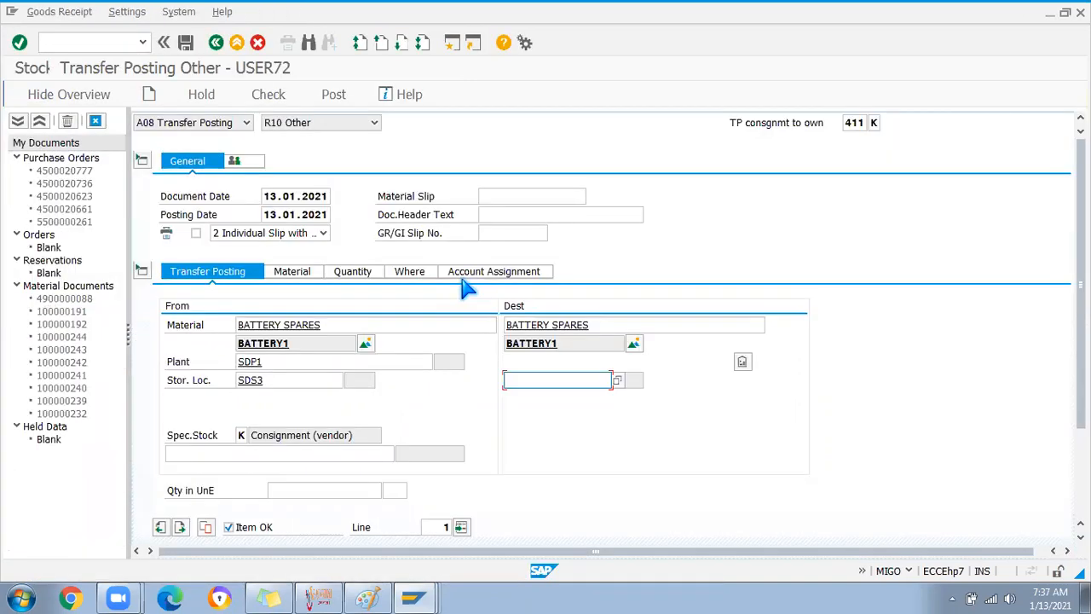
# Pick SDS3 SF MATERIAL as destination storage location in plant SDP1, then verify the source and destination fields
pyautogui.hotkey('ctrl', 'v')
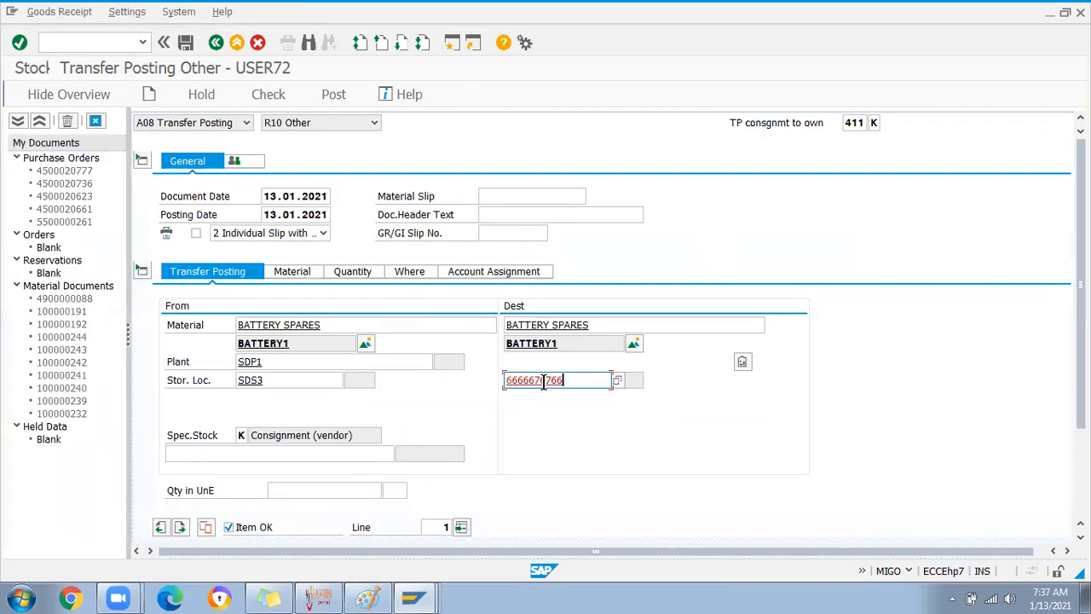
pyautogui.click(617, 381)
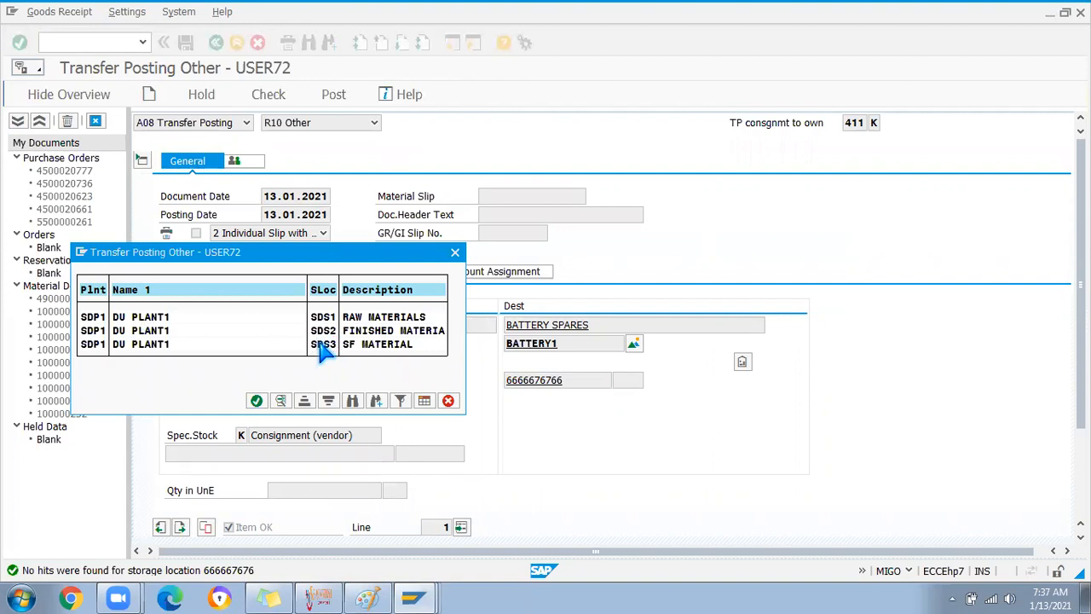
pyautogui.doubleClick(320, 344)
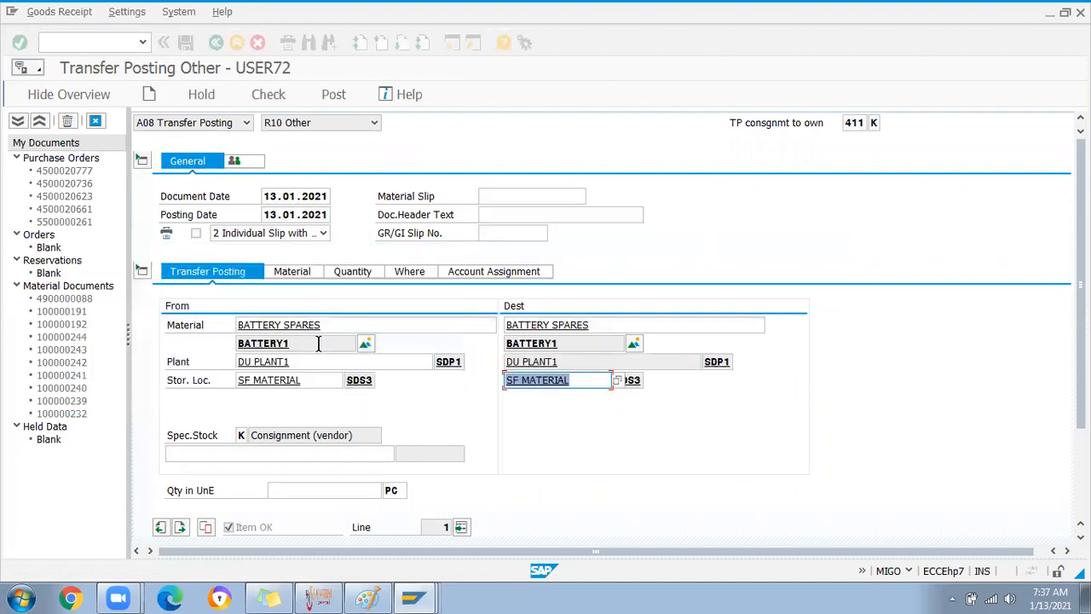
pyautogui.click(583, 363)
pyautogui.click(316, 379)
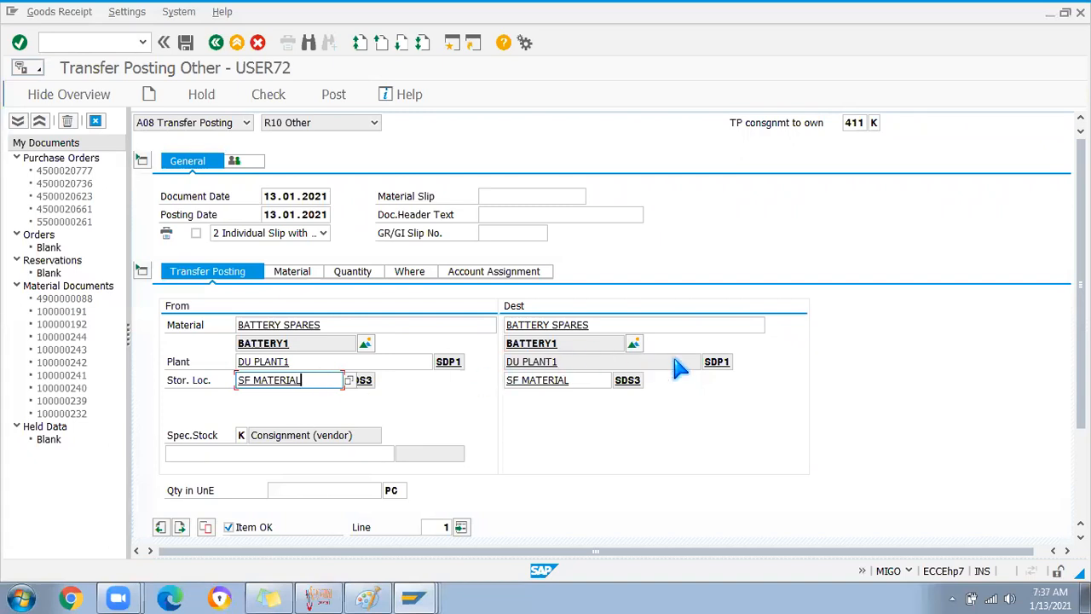
pyautogui.click(365, 380)
pyautogui.click(577, 380)
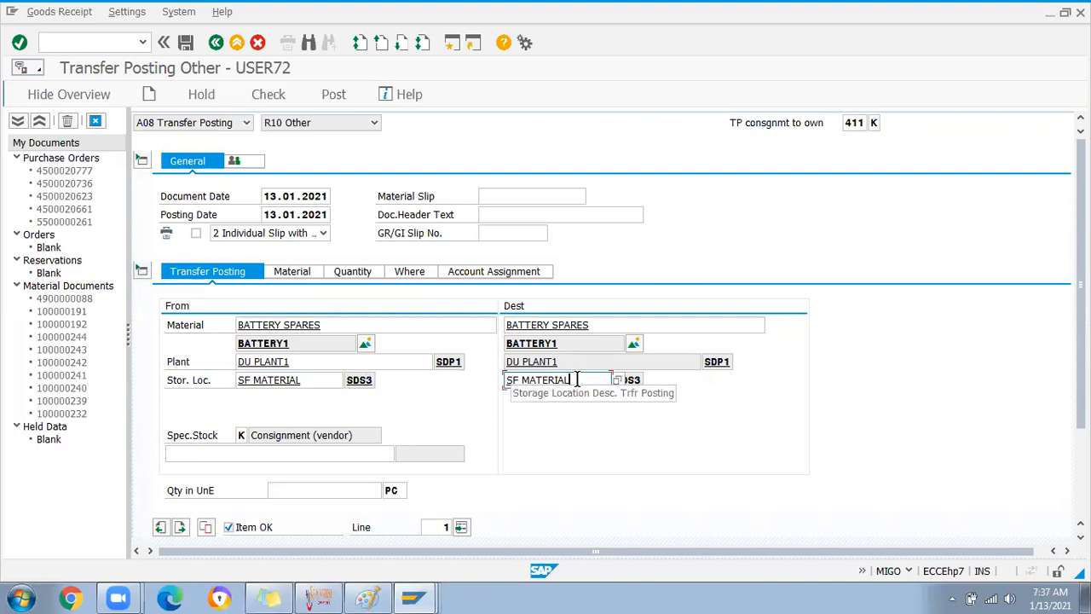
pyautogui.click(351, 273)
# Enter quantity 10 on the 411 K item, run a check and close the error log
pyautogui.write('10')
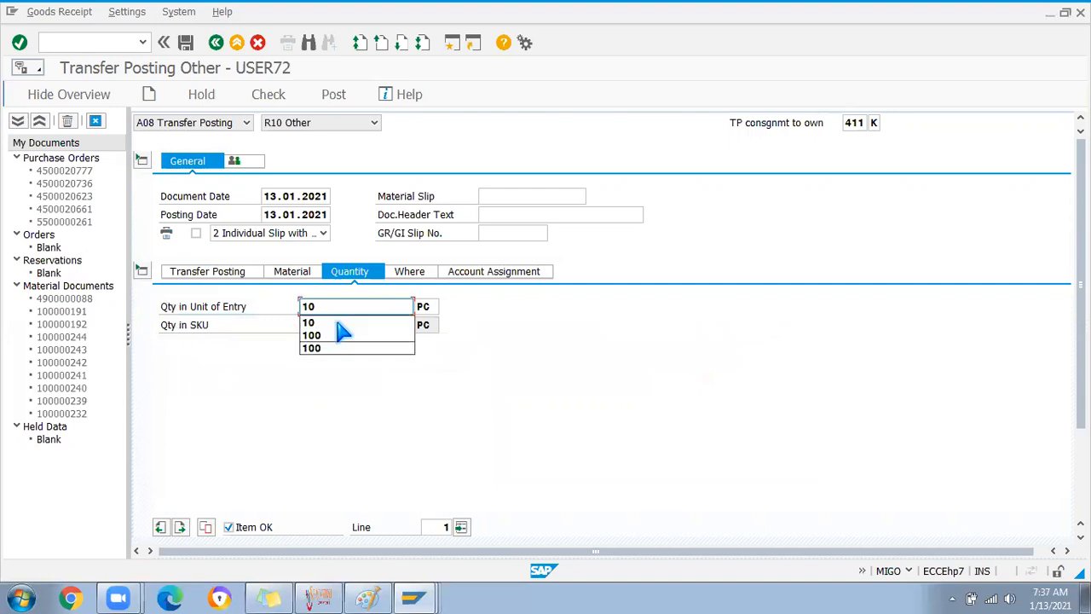
pyautogui.press('Return')
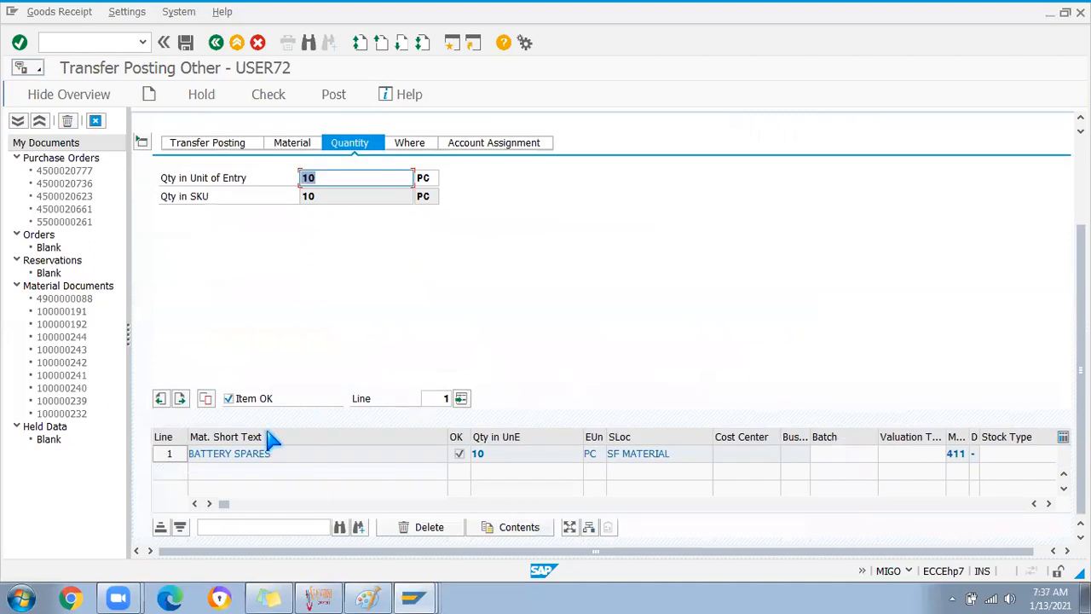
pyautogui.click(268, 94)
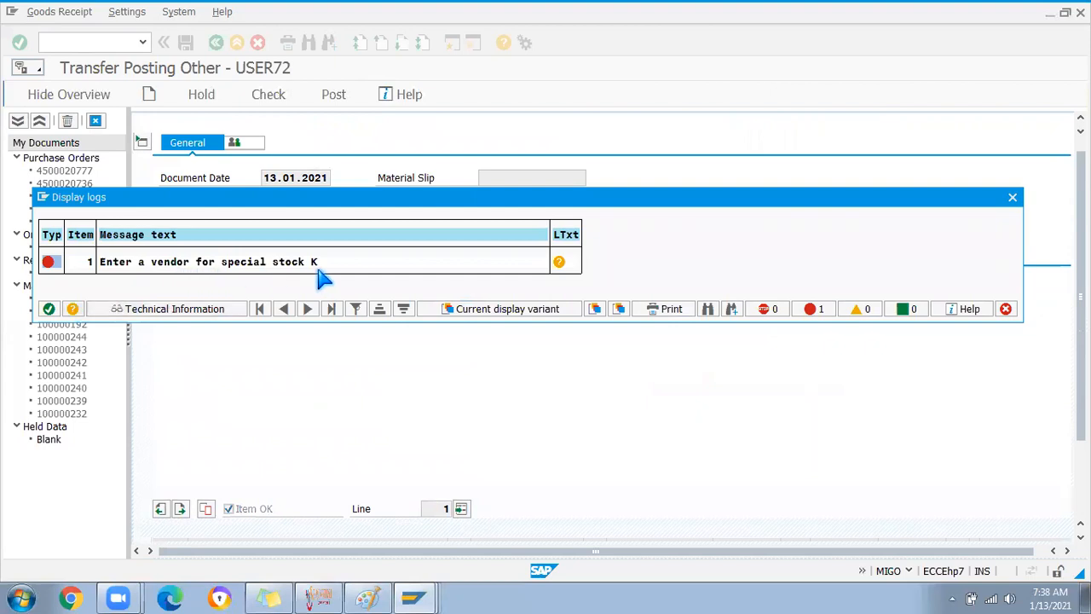
pyautogui.click(49, 309)
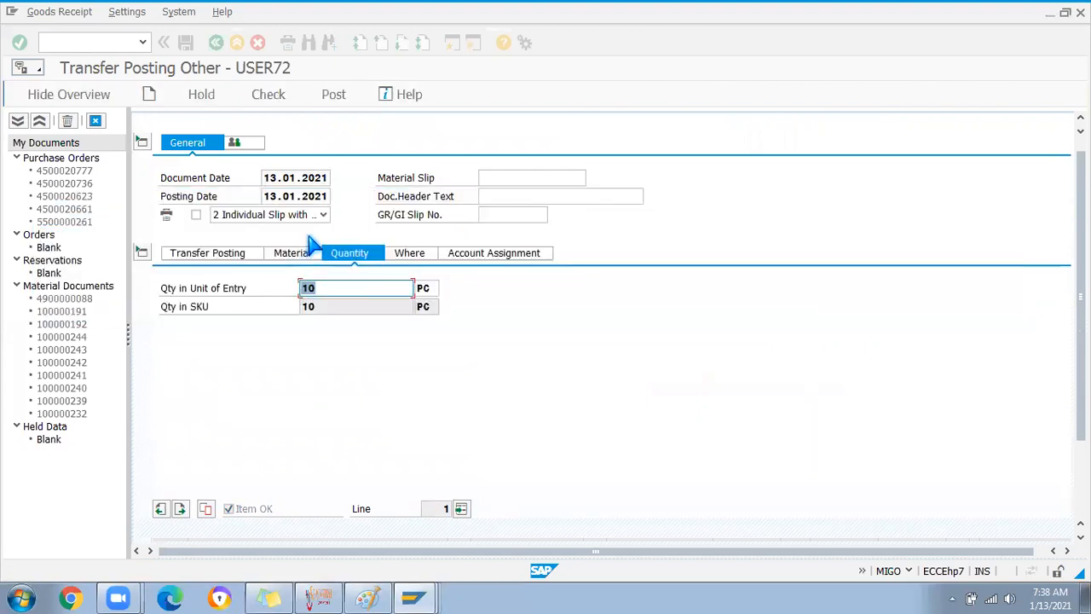
# Fill in the BATTERY VENDOR number on the Where tab and post the transfer as document 100000248
pyautogui.click(413, 253)
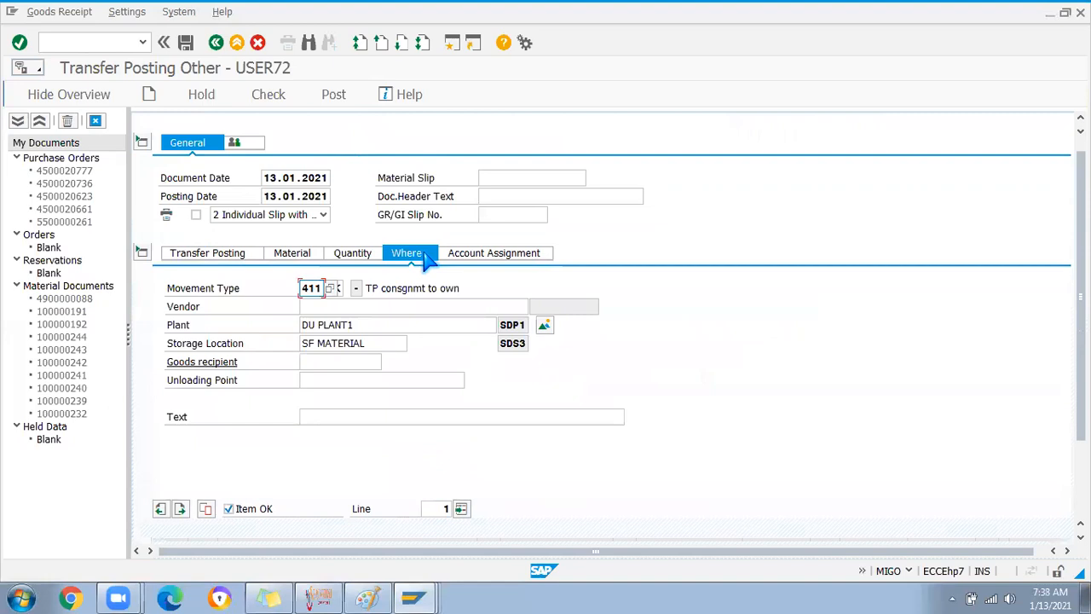
pyautogui.click(335, 306)
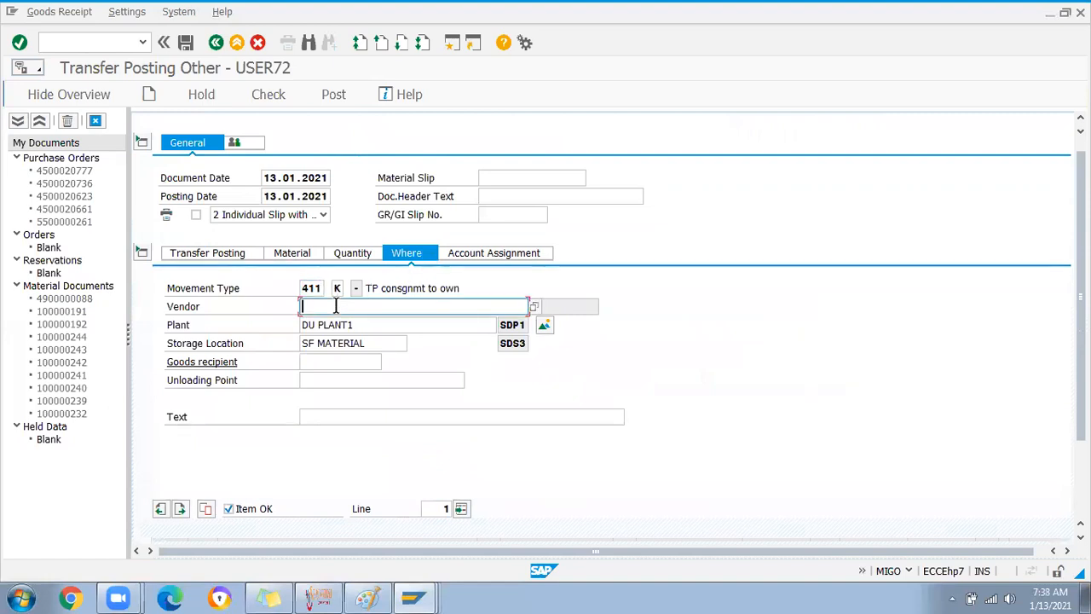
pyautogui.hotkey('ctrl', 'v')
pyautogui.press('Return')
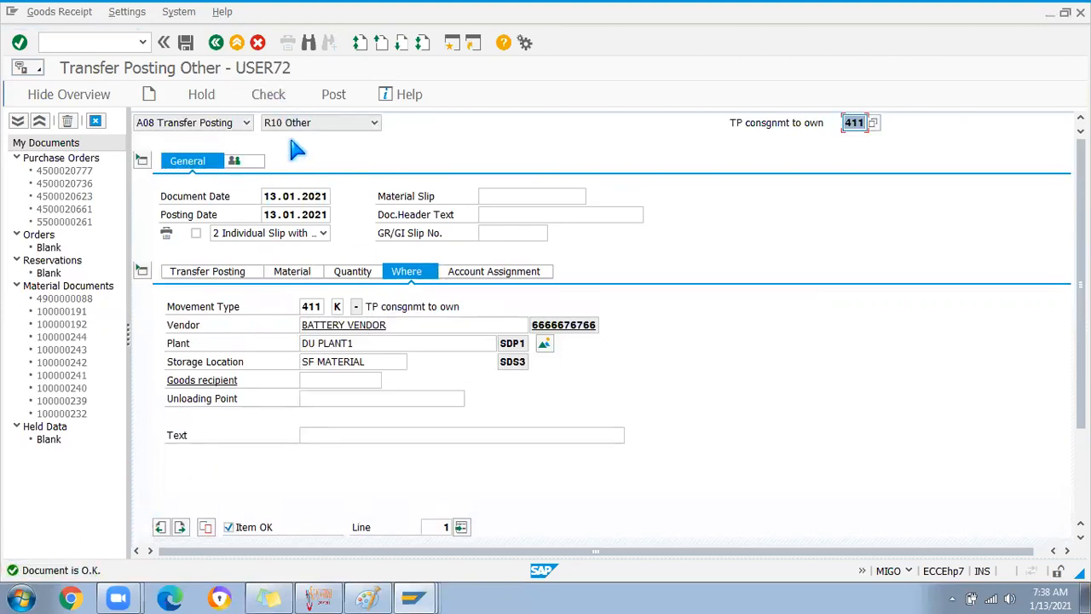
pyautogui.click(333, 93)
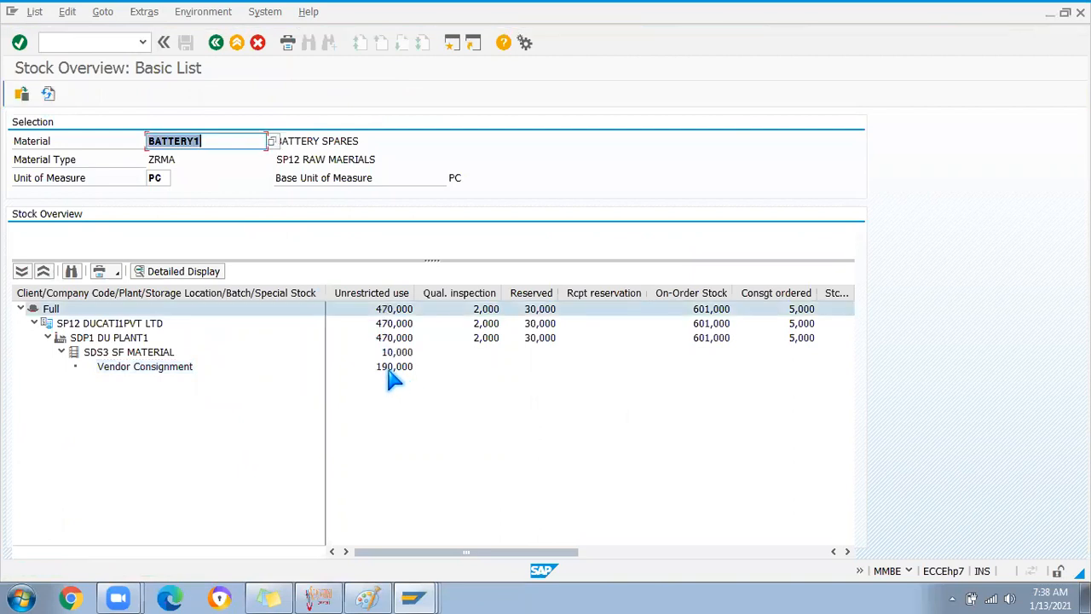
# Compare the 10,000 unrestricted at SDS3 with the 190,000 vendor consignment figure, then go back to MIGO
pyautogui.click(388, 369)
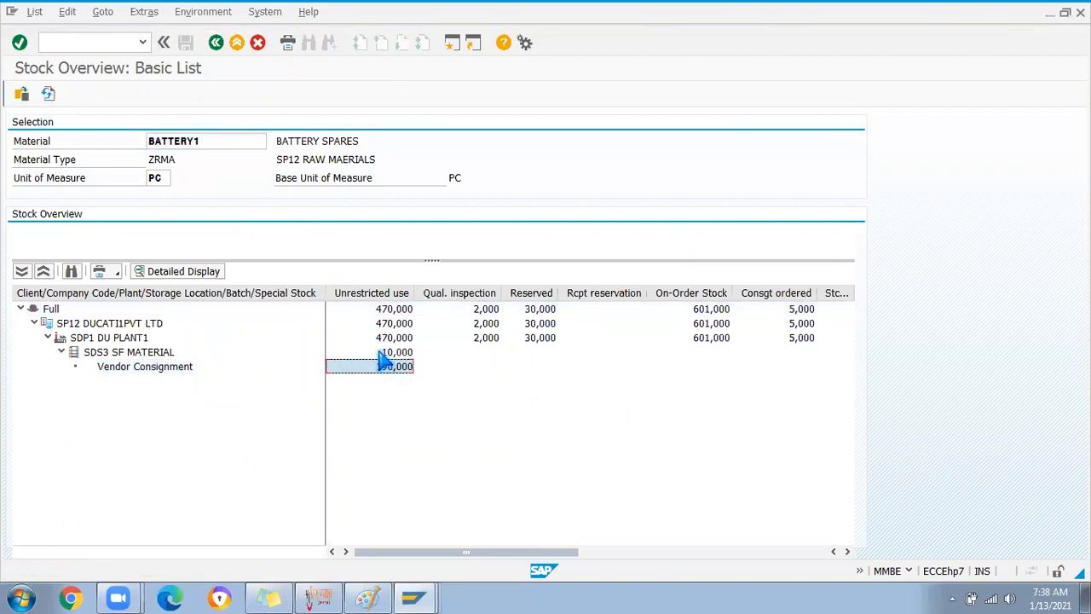
pyautogui.click(390, 353)
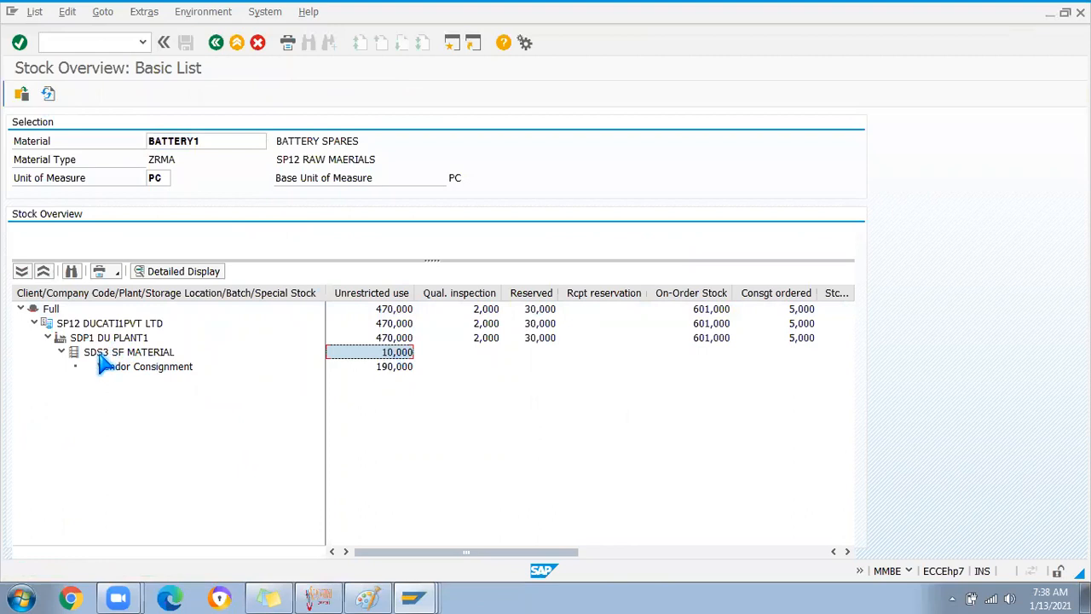
pyautogui.click(401, 369)
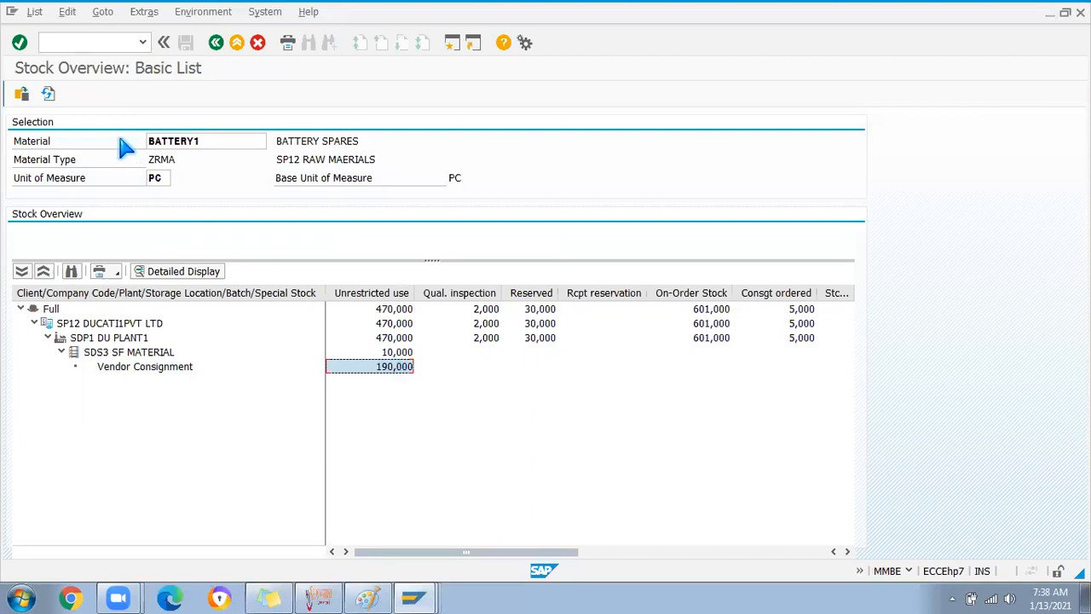
pyautogui.hotkey('alt', 'Tab')
# Select Goods Issue as the MIGO transaction with Order as the reference document
pyautogui.click(246, 124)
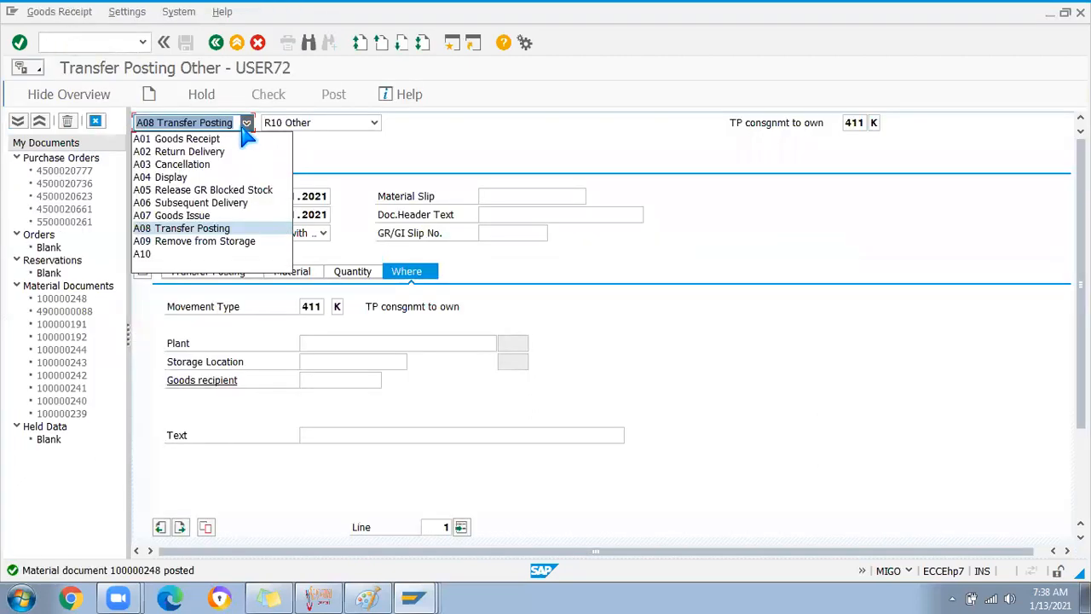
pyautogui.click(194, 219)
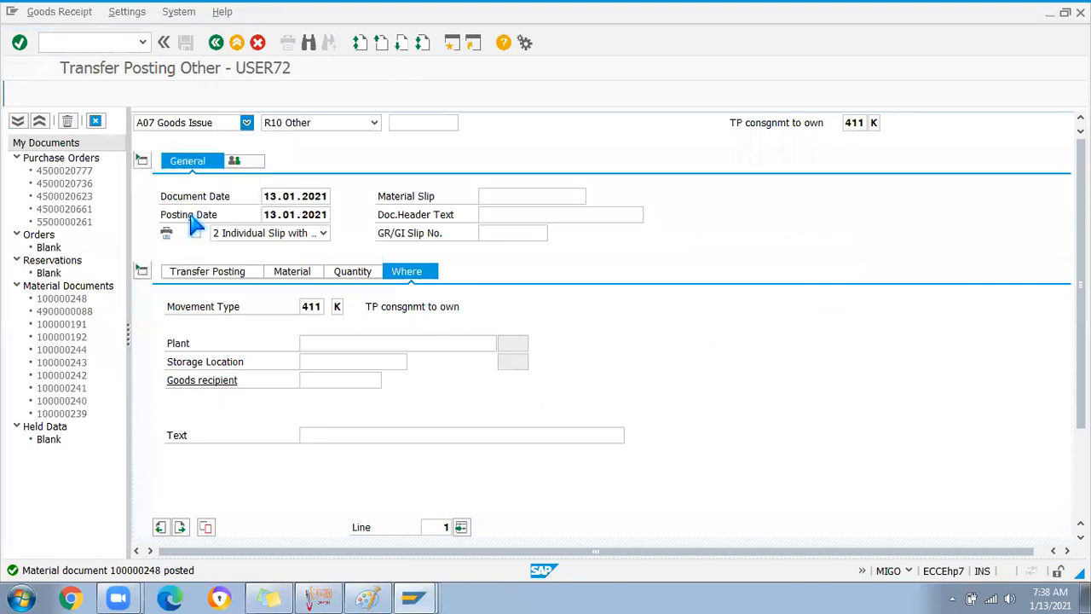
pyautogui.click(374, 124)
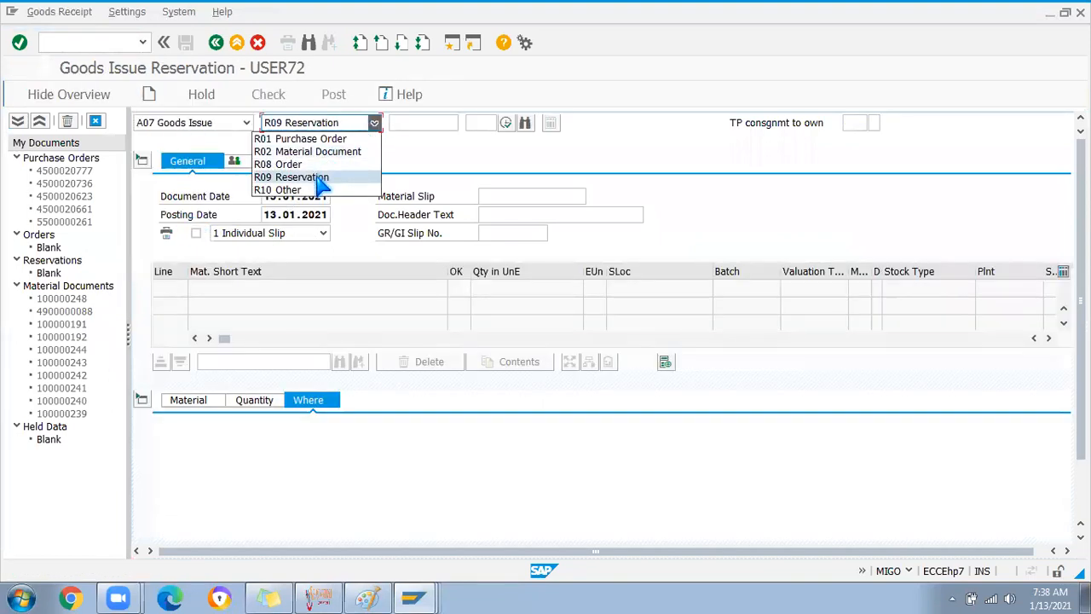
pyautogui.click(288, 164)
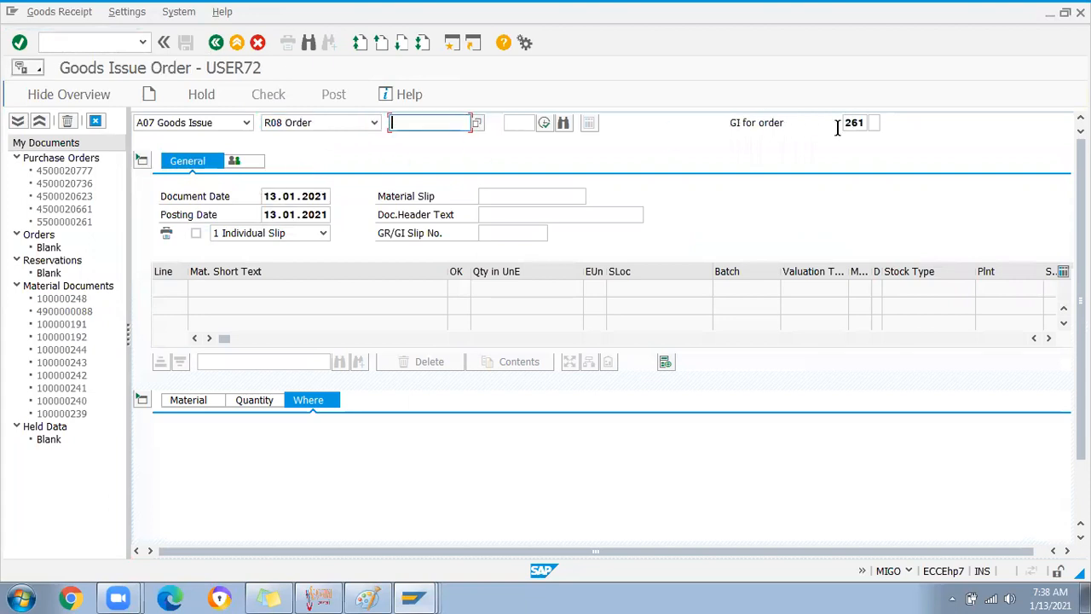
# Set movement type 201 K (GI for cost center from consignment) and dismiss the default values tip
pyautogui.click(866, 122)
pyautogui.click(874, 122)
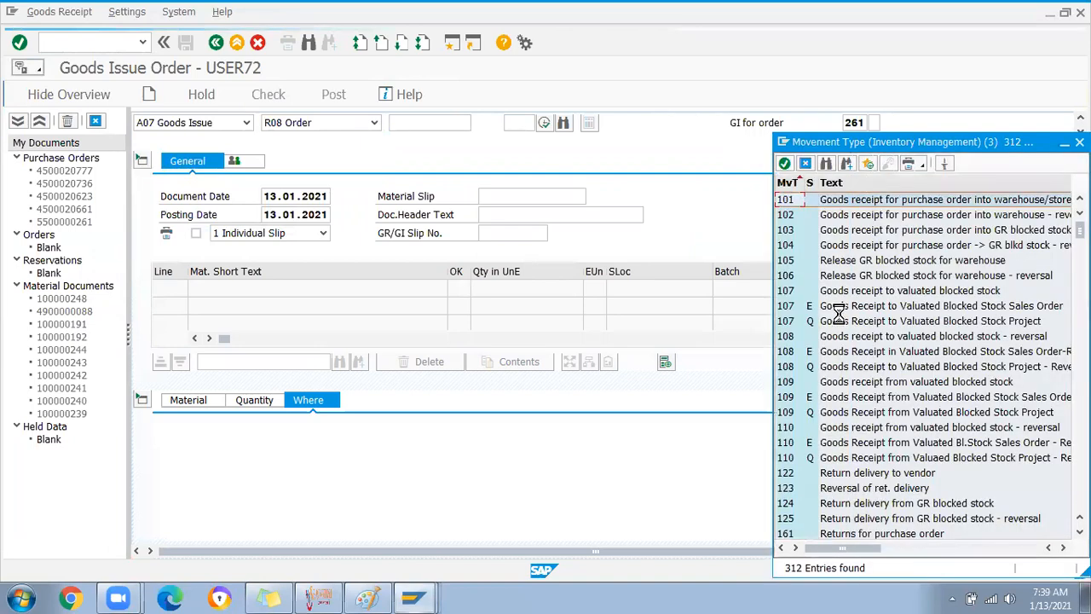
pyautogui.scroll(-3, 805, 452)
pyautogui.scroll(-1, 800, 464)
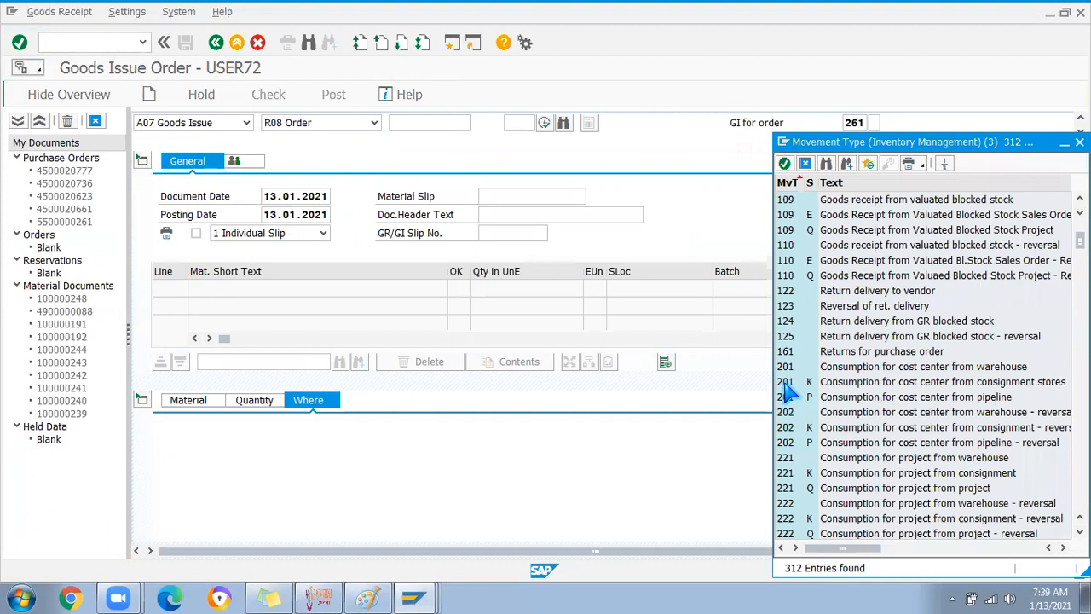
pyautogui.doubleClick(784, 384)
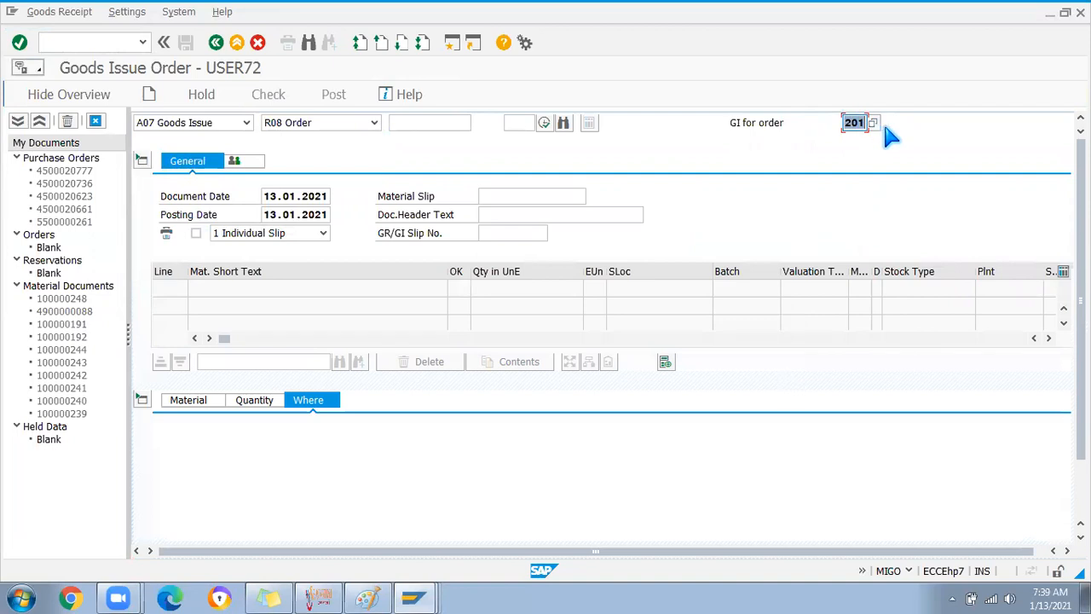
pyautogui.press('Return')
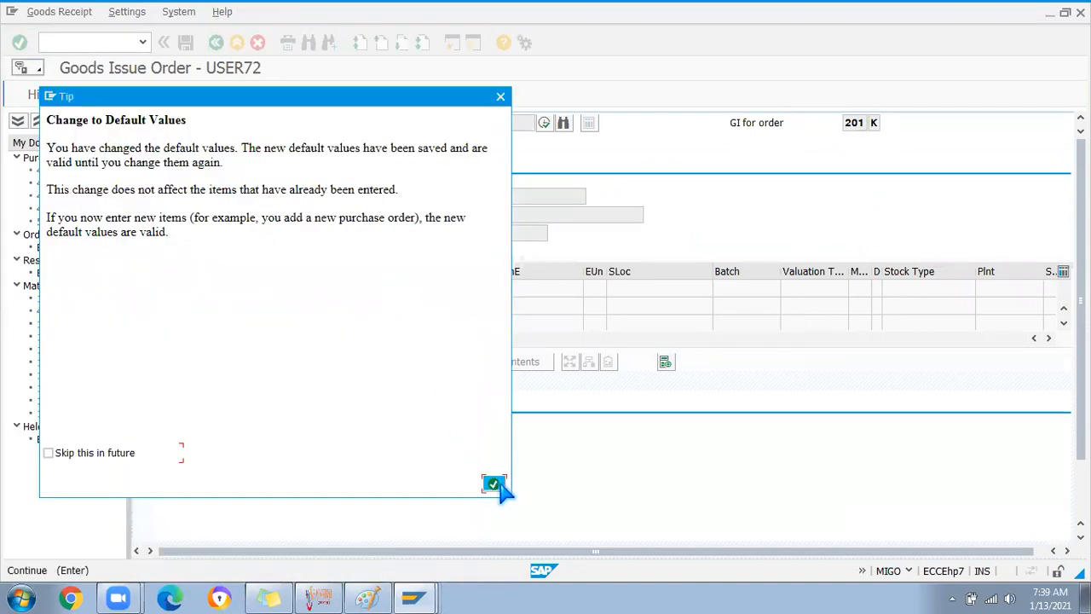
pyautogui.click(495, 483)
# Review the item's material details and the 201 K movement type and special stock fields
pyautogui.click(193, 402)
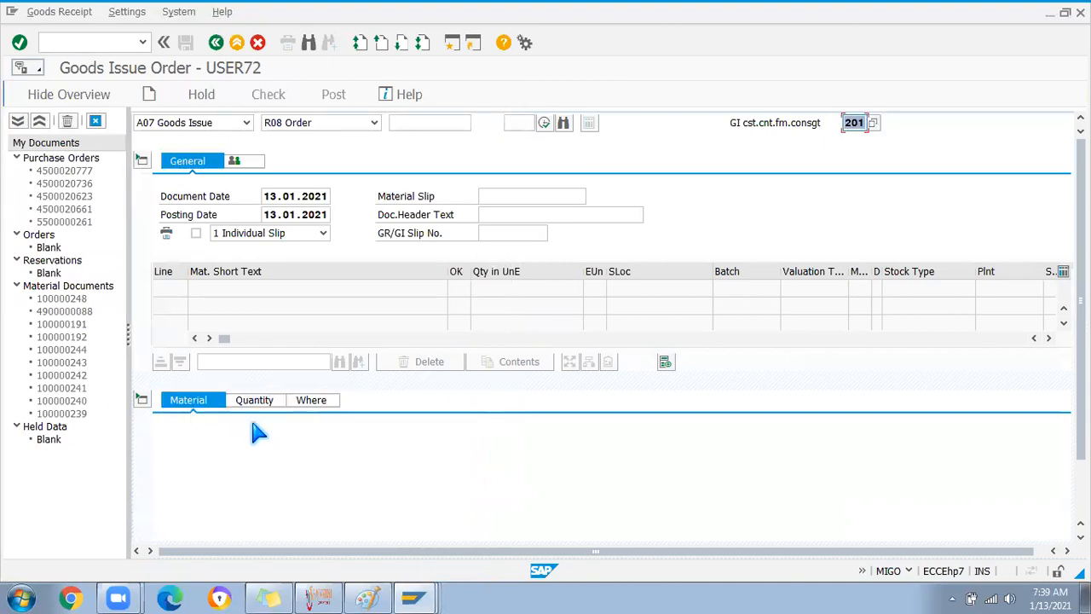
pyautogui.click(857, 122)
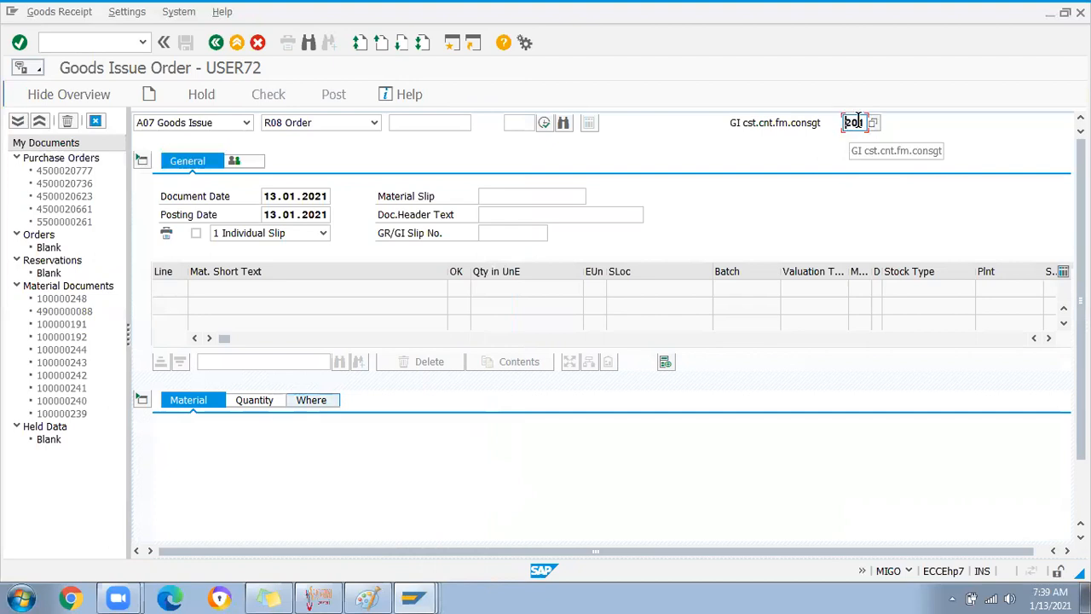
pyautogui.press('Tab')
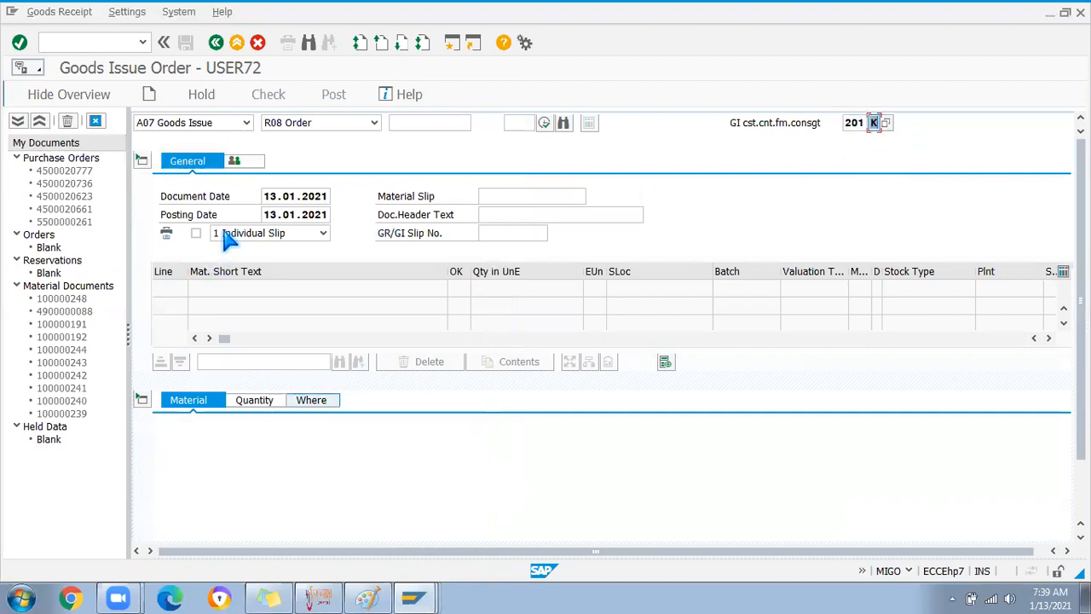
pyautogui.click(409, 122)
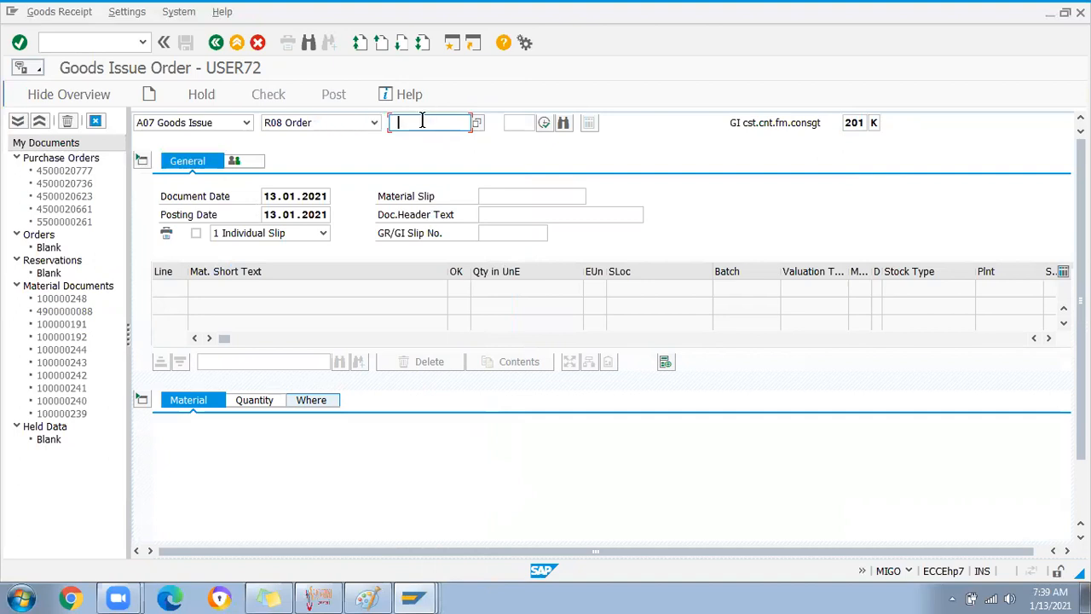
pyautogui.click(375, 124)
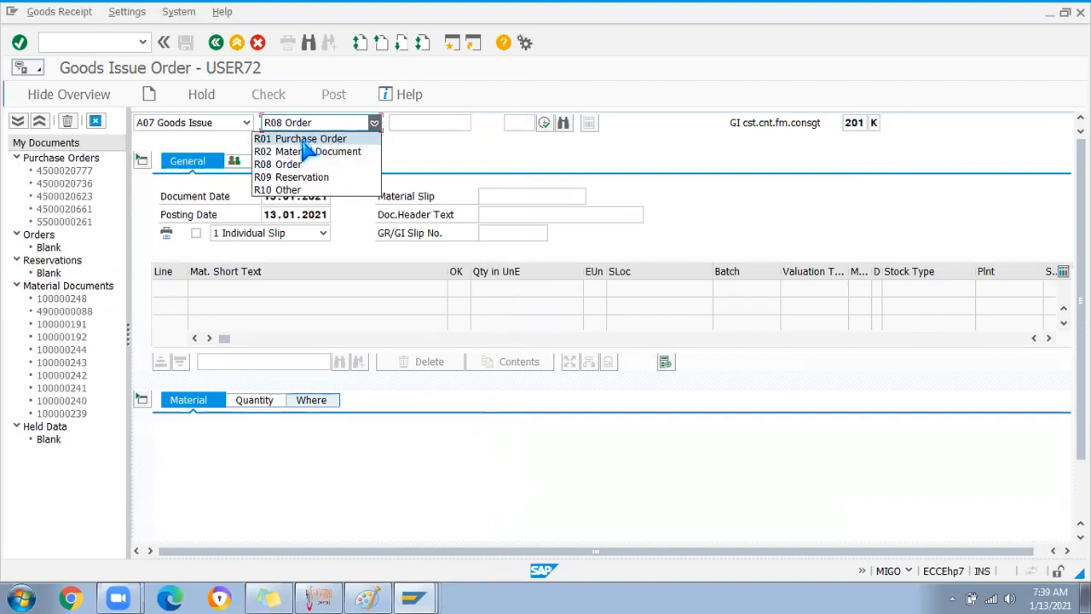
# Switch the reference to Other and add material BATTERY1 with quantity 2 as line 1
pyautogui.click(290, 189)
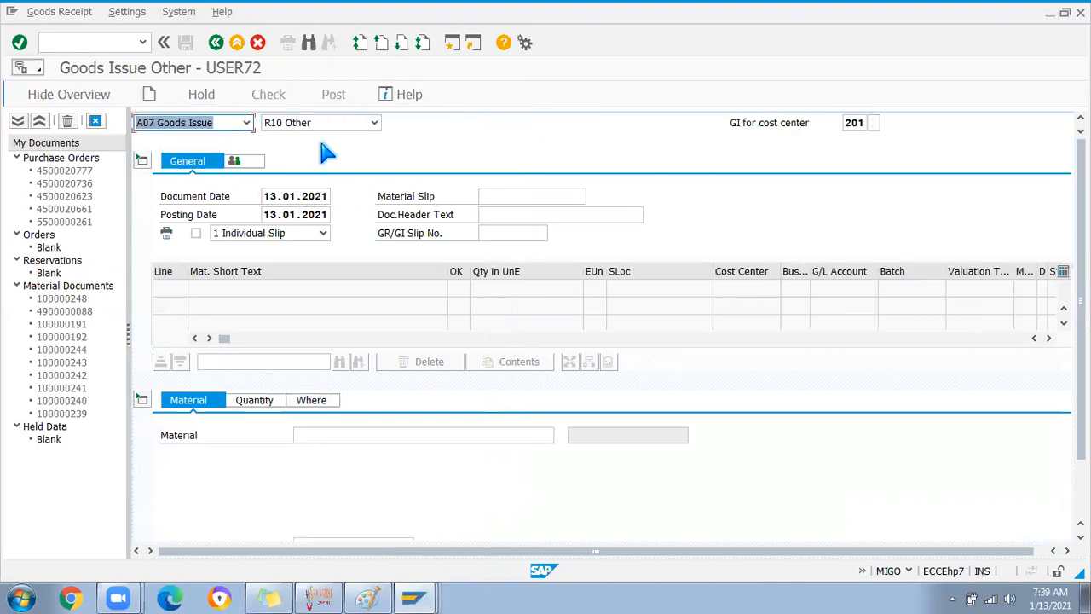
pyautogui.click(315, 434)
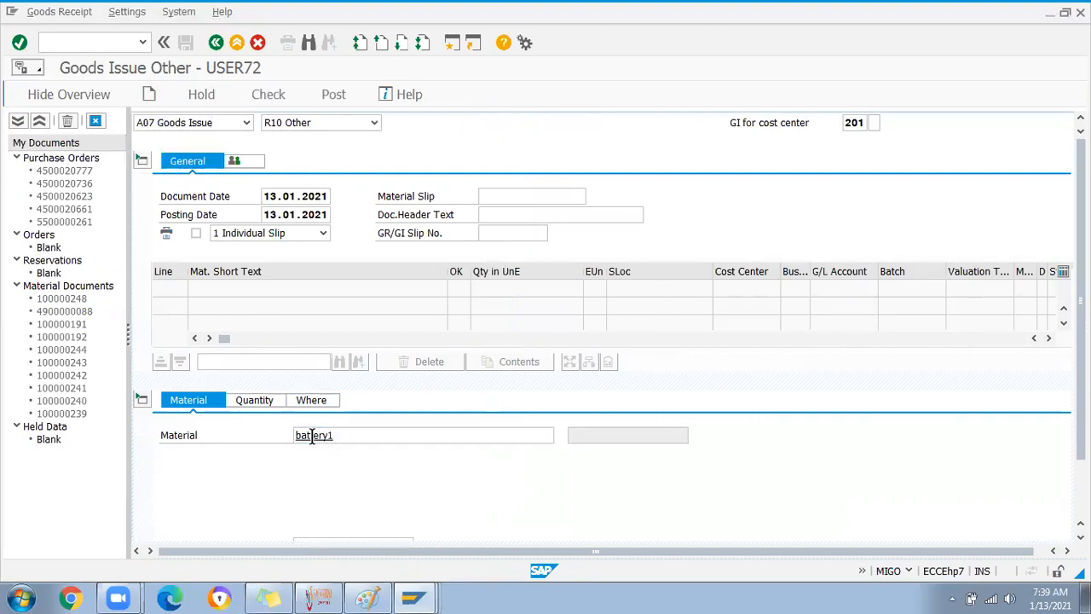
pyautogui.press('Return')
pyautogui.click(252, 400)
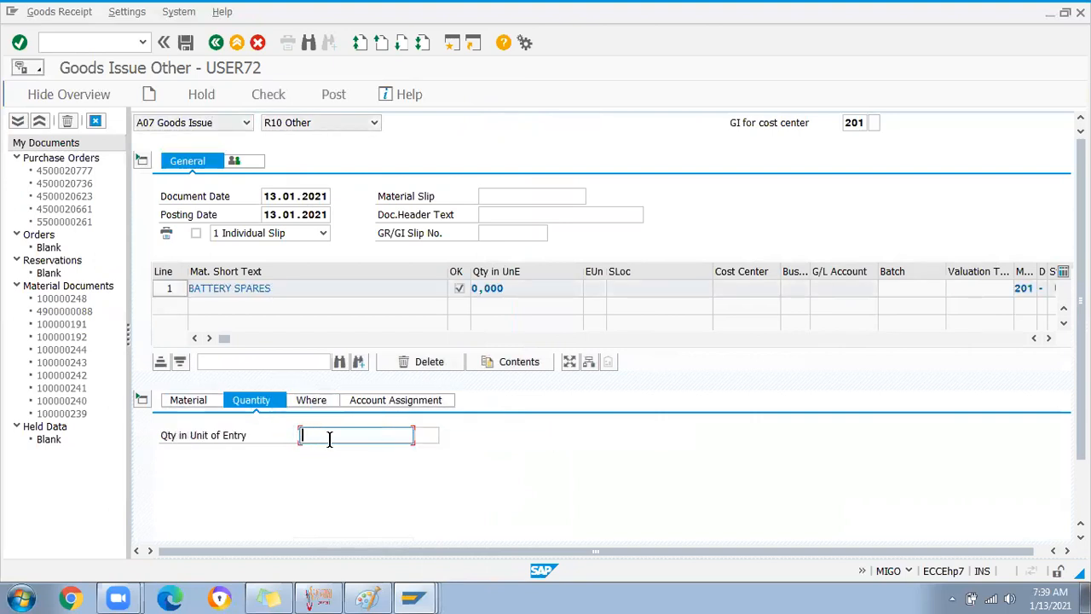
pyautogui.press('Return')
# Set plant SDP1 and storage location SDS3 on the item's Where tab and validate it
pyautogui.click(310, 400)
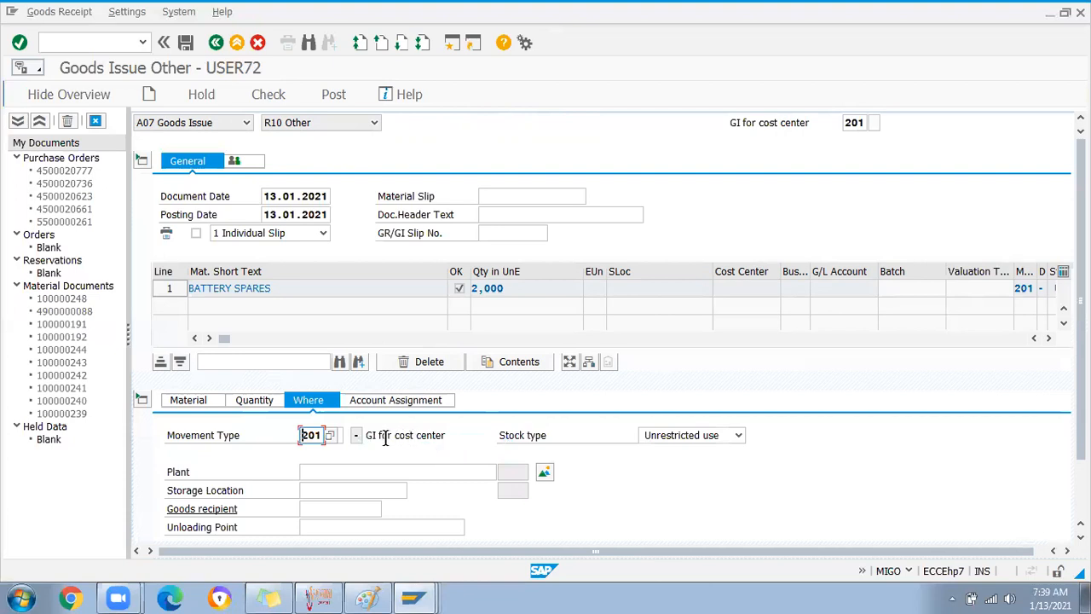
pyautogui.scroll(-2, 522, 460)
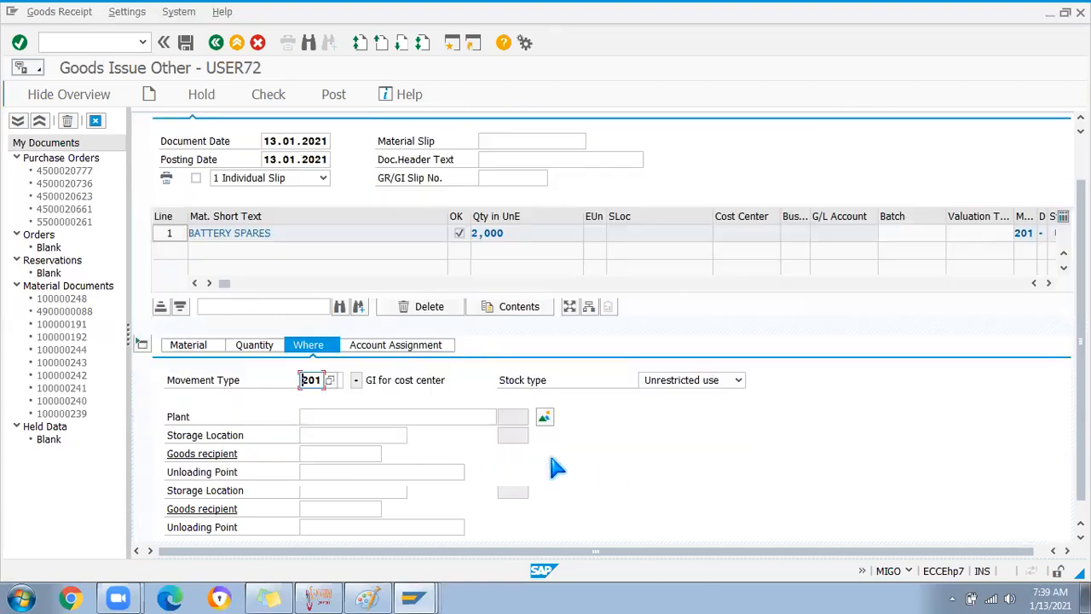
pyautogui.click(342, 417)
pyautogui.press('BackSpace')
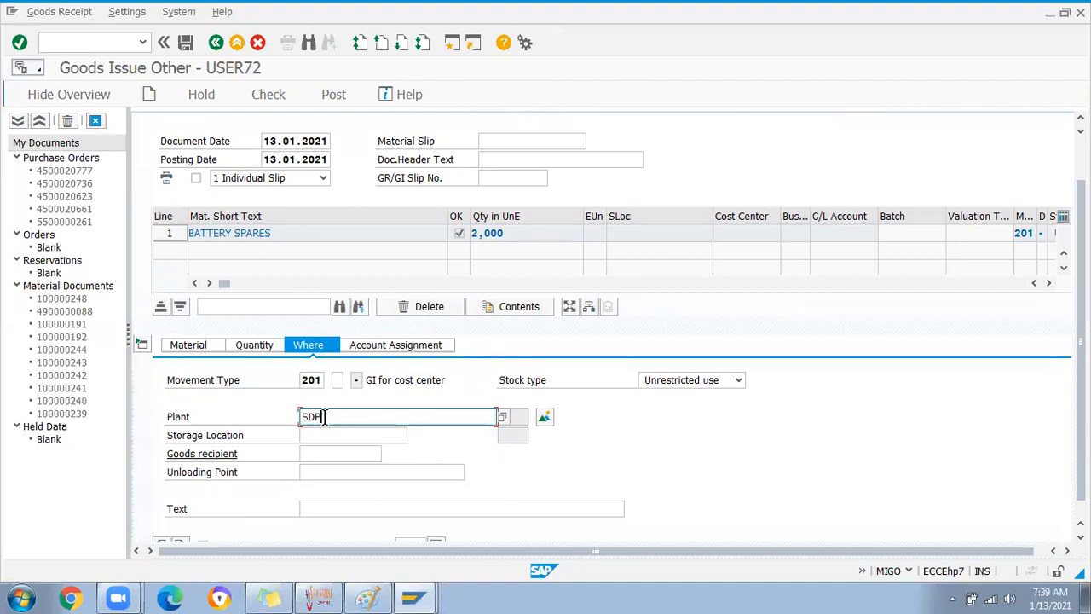
pyautogui.write('SDP1')
pyautogui.click(323, 435)
pyautogui.write('S')
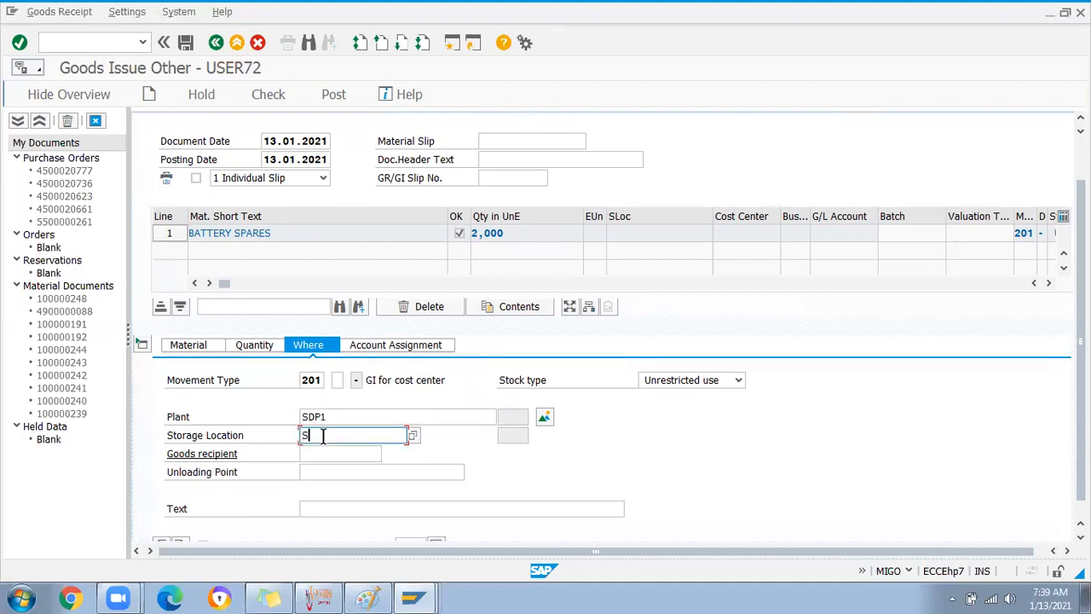
pyautogui.write('DS3')
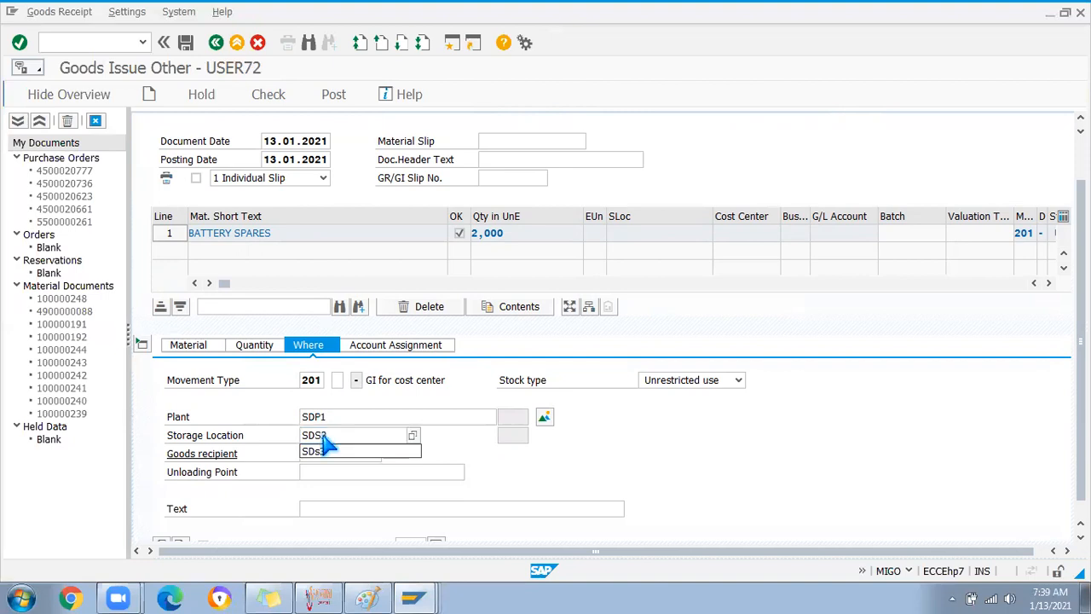
pyautogui.press('Return')
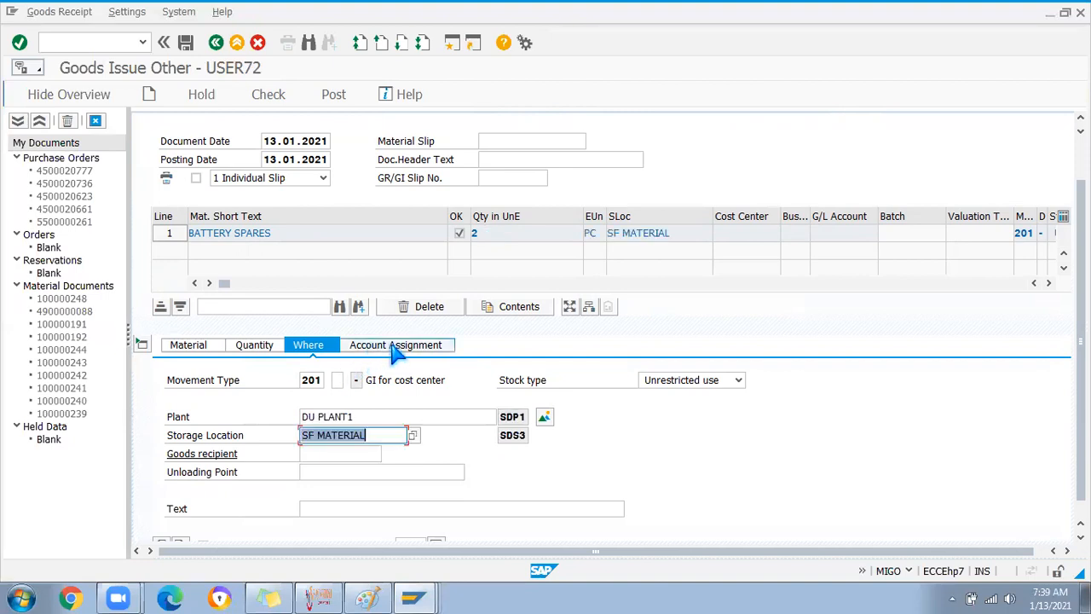
# Look at the cost center entry on Account Assignment, then run /nmb51 for the material document list
pyautogui.click(392, 346)
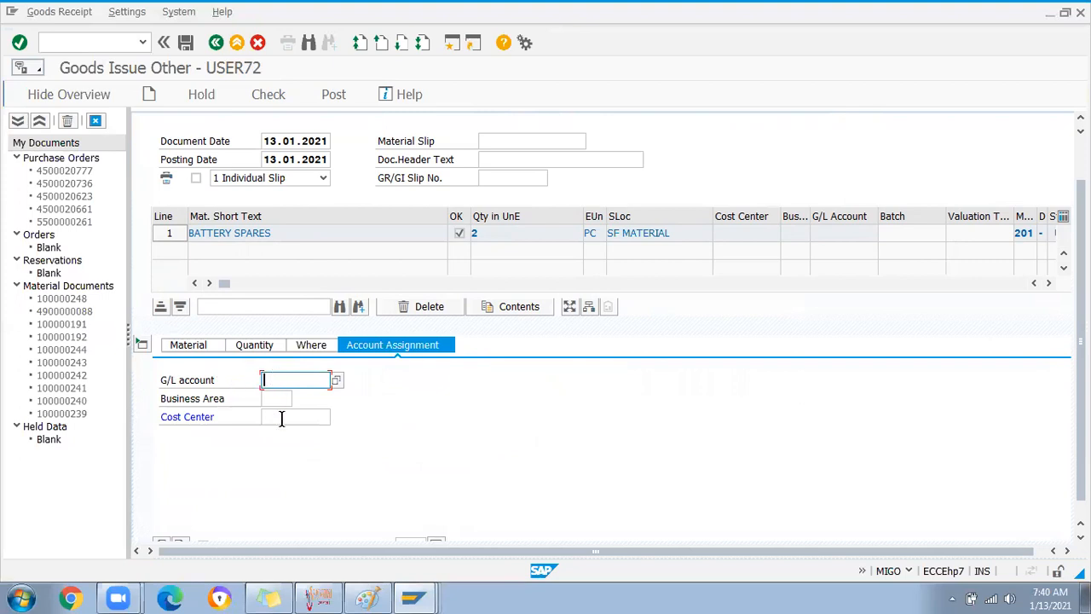
pyautogui.click(281, 418)
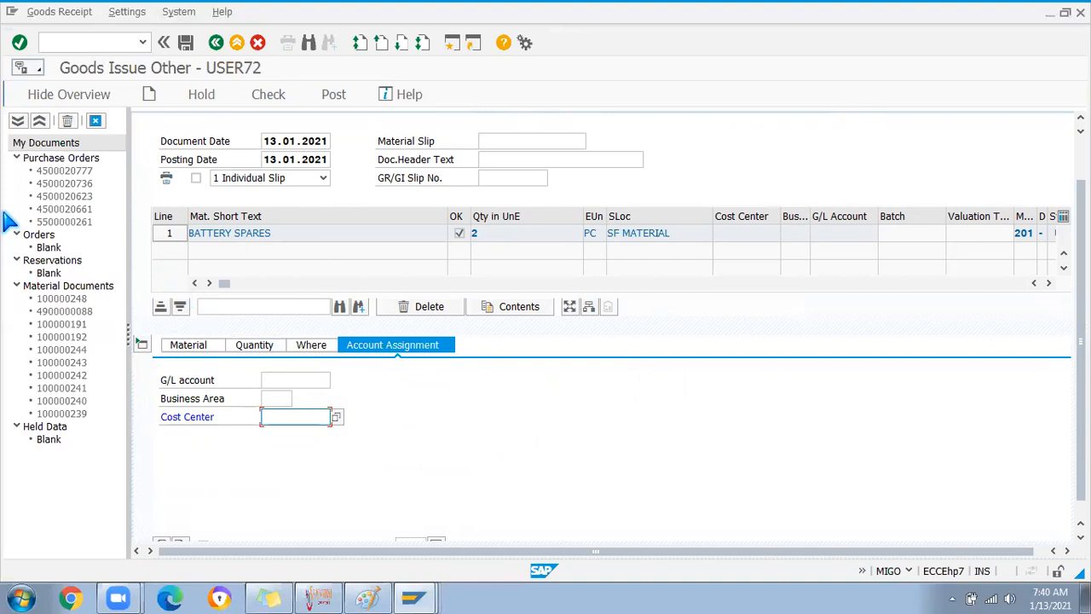
pyautogui.click(65, 43)
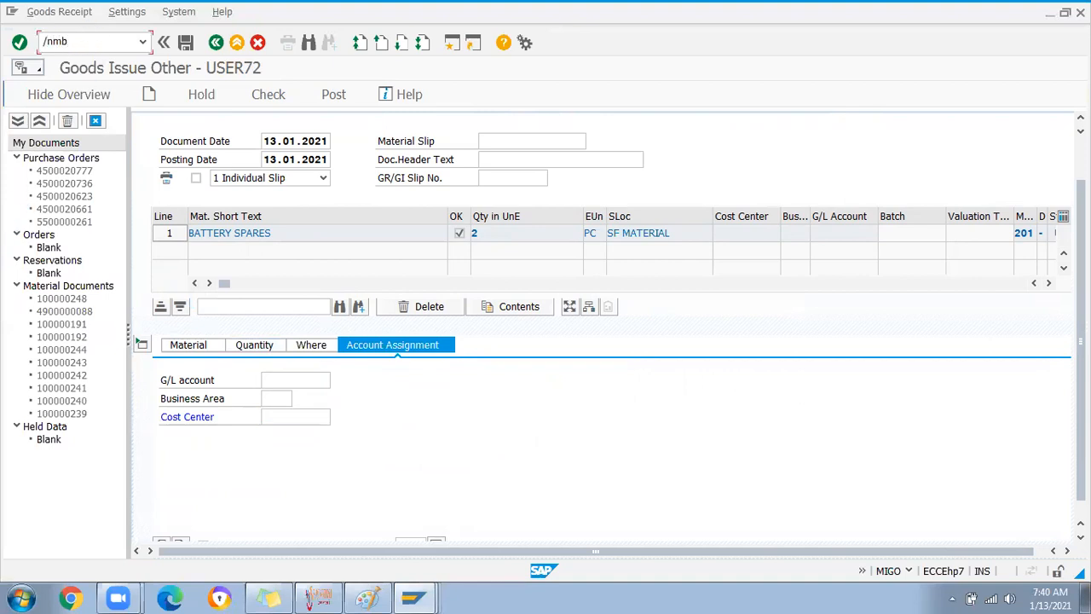
pyautogui.write('/nmb51')
pyautogui.press('Return')
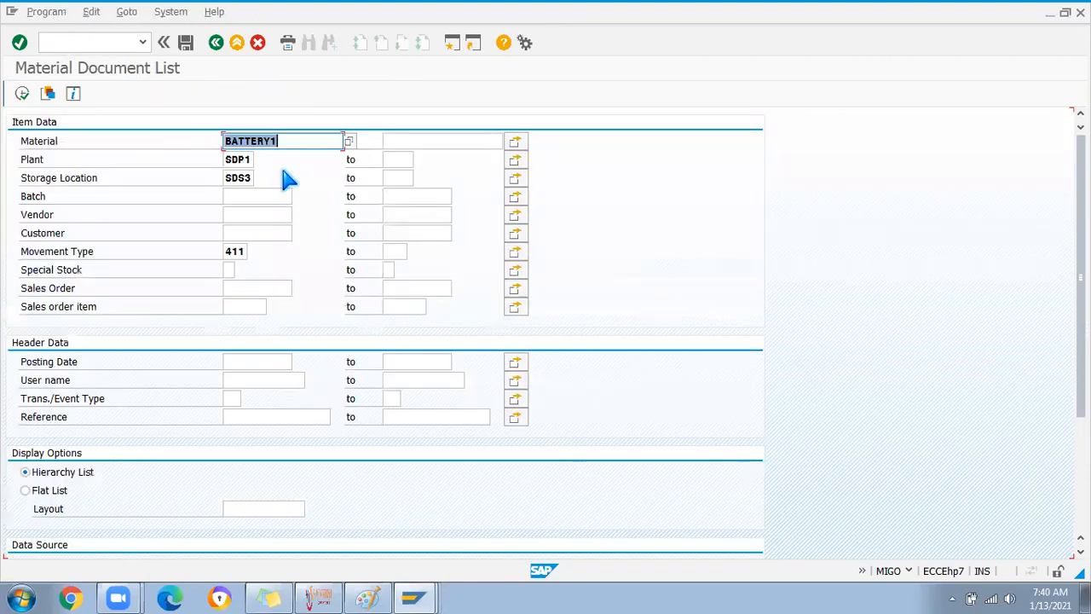
# Change the MB51 movement type from 411 to 201, remove the plant restriction, and run the search
pyautogui.click(244, 251)
pyautogui.press('BackSpace')
pyautogui.press('BackSpace')
pyautogui.press('BackSpace')
pyautogui.write('201')
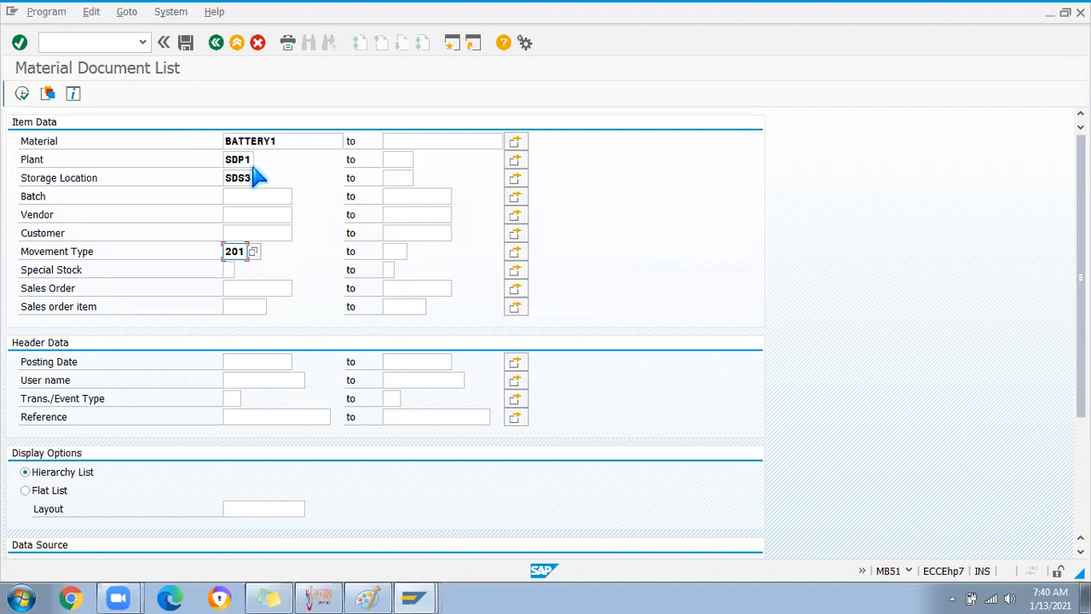
pyautogui.click(251, 176)
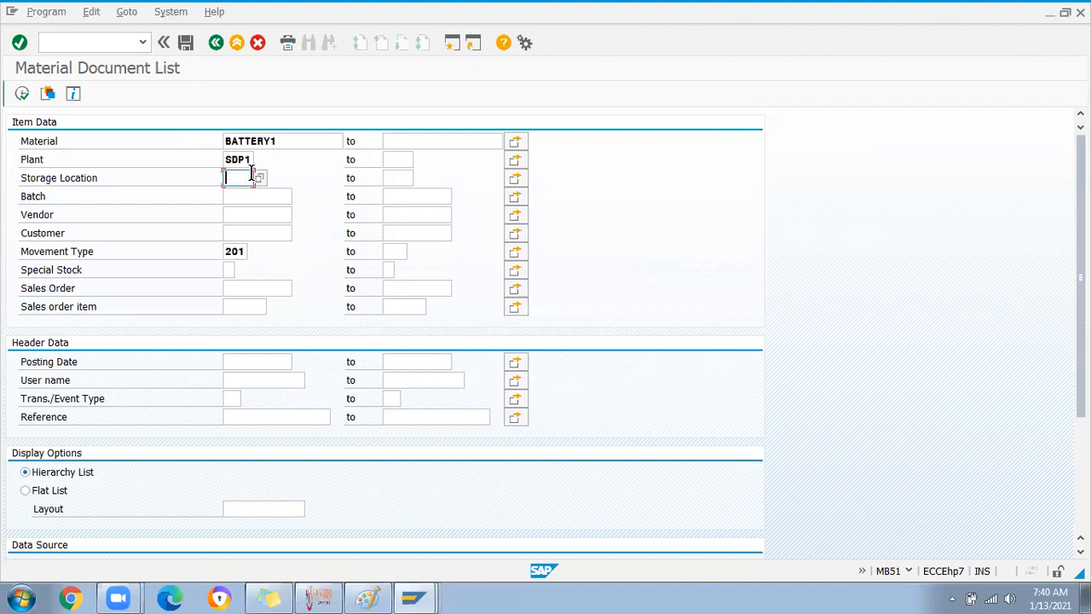
pyautogui.click(250, 157)
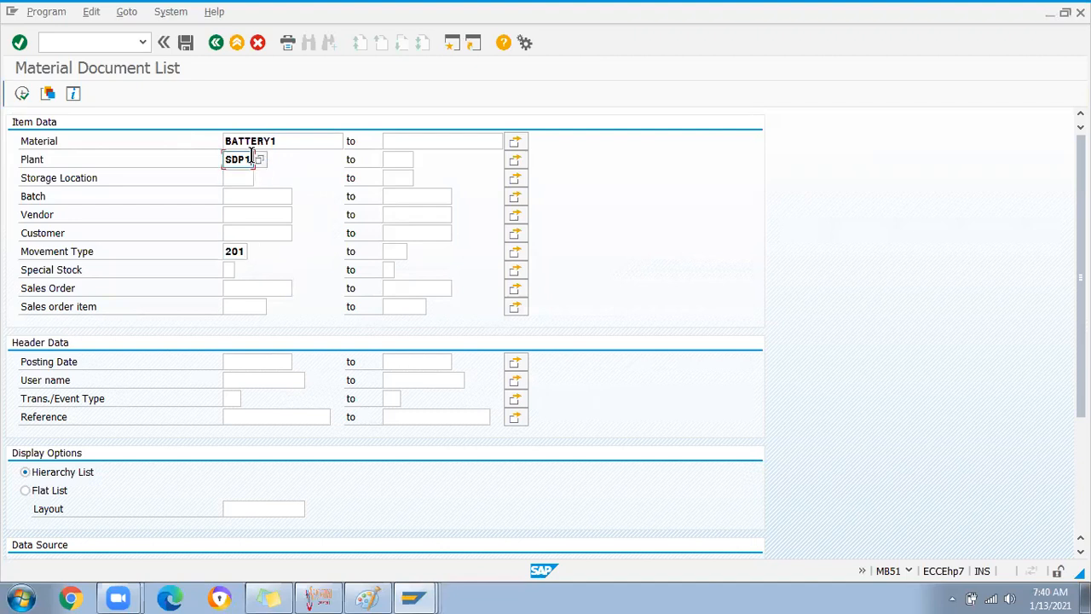
pyautogui.press('BackSpace')
pyautogui.press('BackSpace')
pyautogui.press('BackSpace')
pyautogui.press('BackSpace')
pyautogui.click(299, 145)
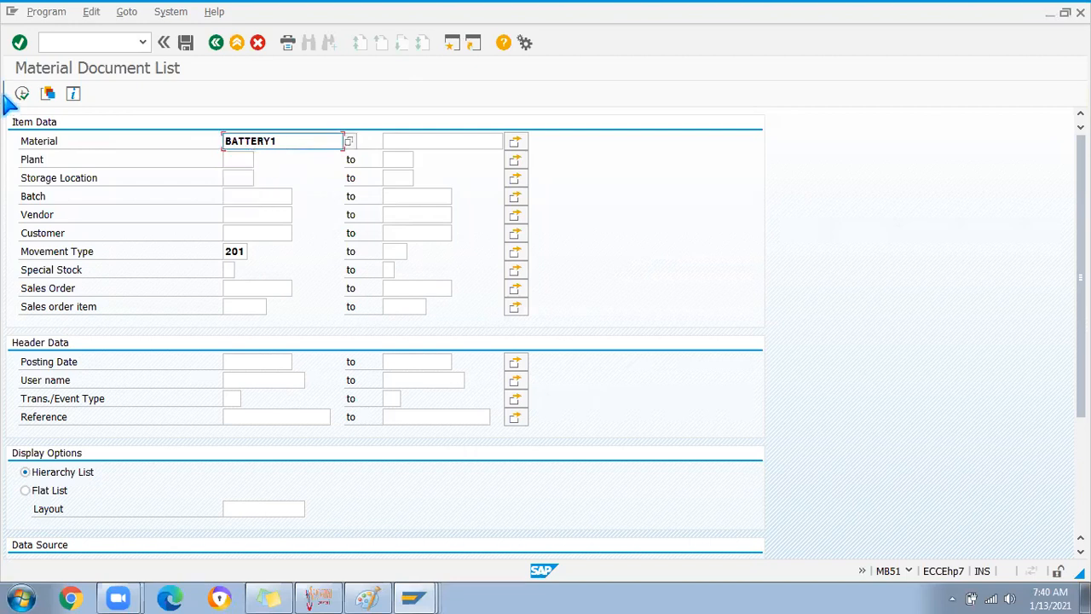
pyautogui.click(21, 94)
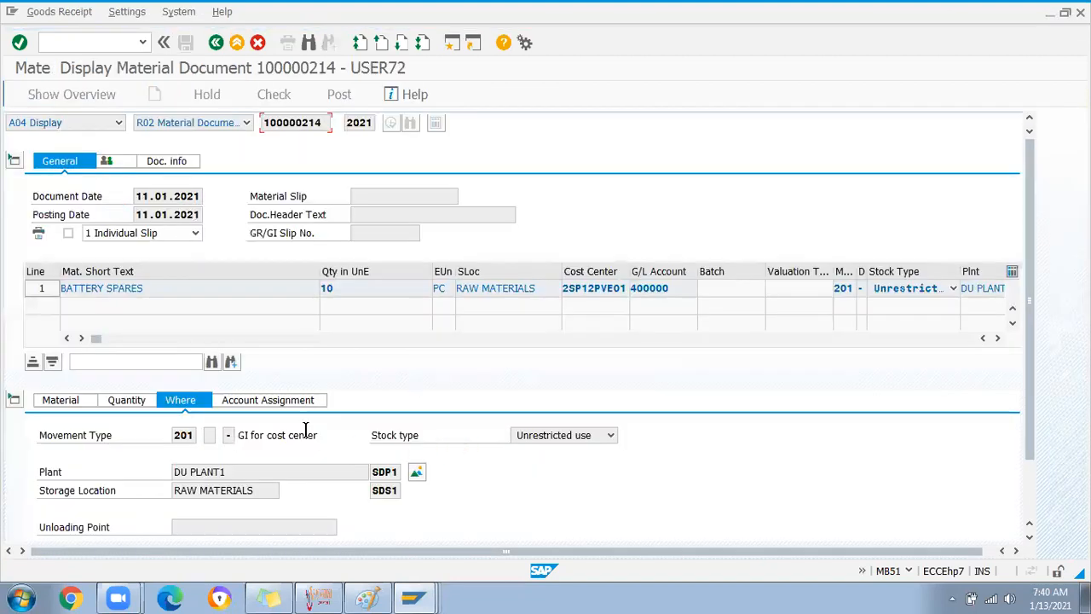
# Inspect G/L account 400000 and cost center 2SP12PVE01 on document 100000214's Account Assignment tab
pyautogui.click(274, 404)
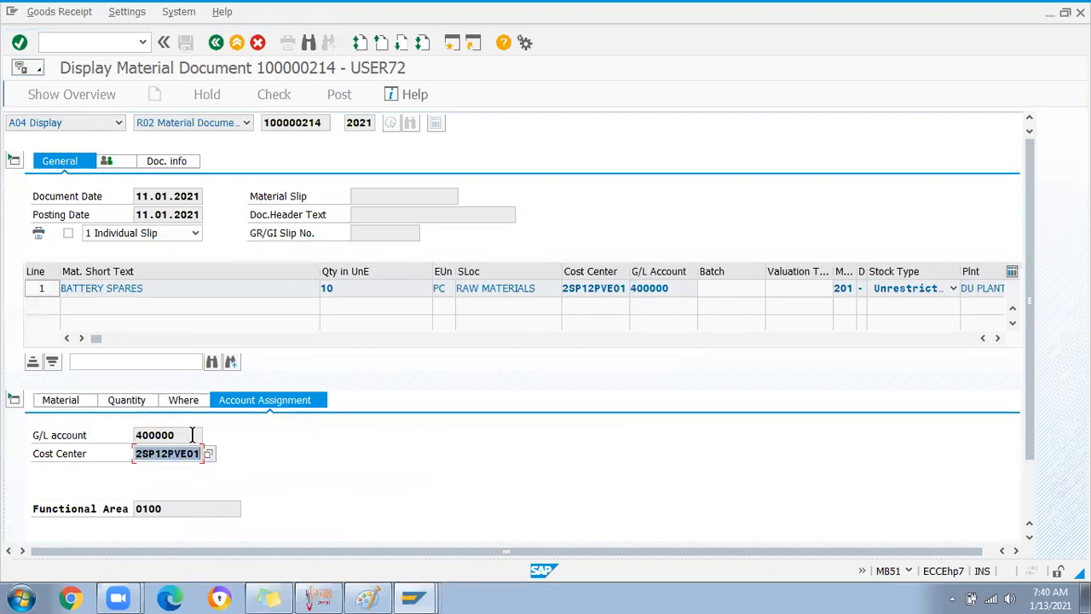
pyautogui.moveTo(192, 435); pyautogui.dragTo(124, 435)
pyautogui.click(188, 454)
pyautogui.doubleClick(188, 454)
pyautogui.click(167, 456)
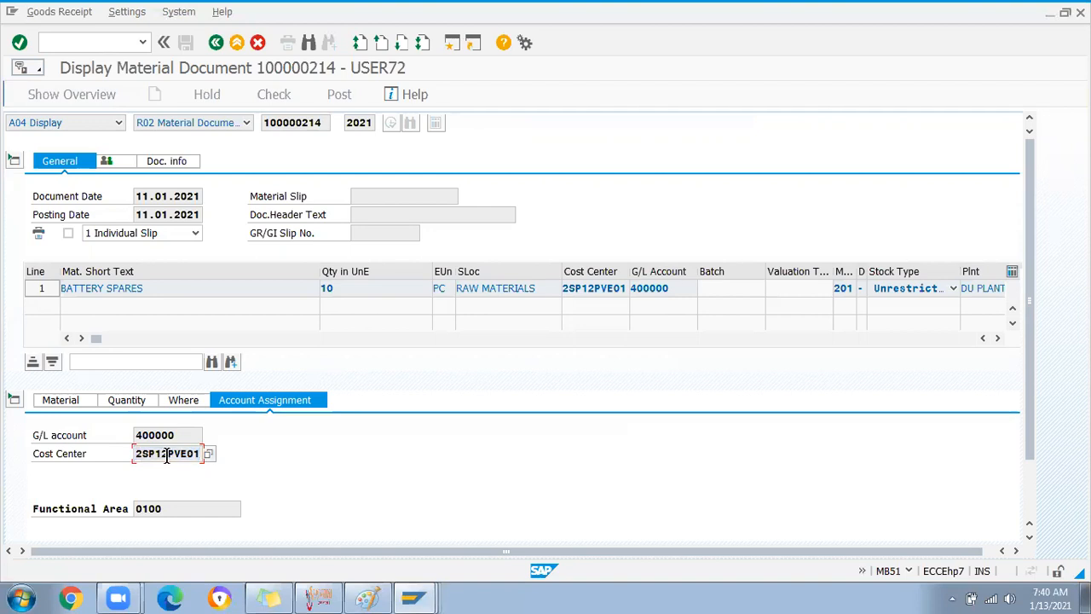
pyautogui.scroll(-1, 236, 475)
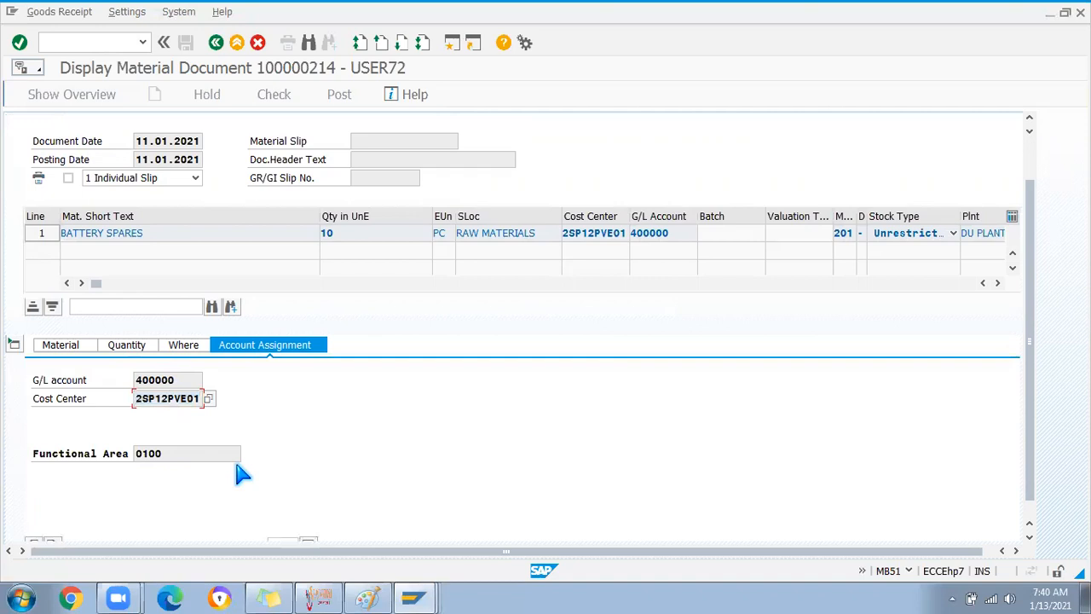
pyautogui.scroll(1, 399, 377)
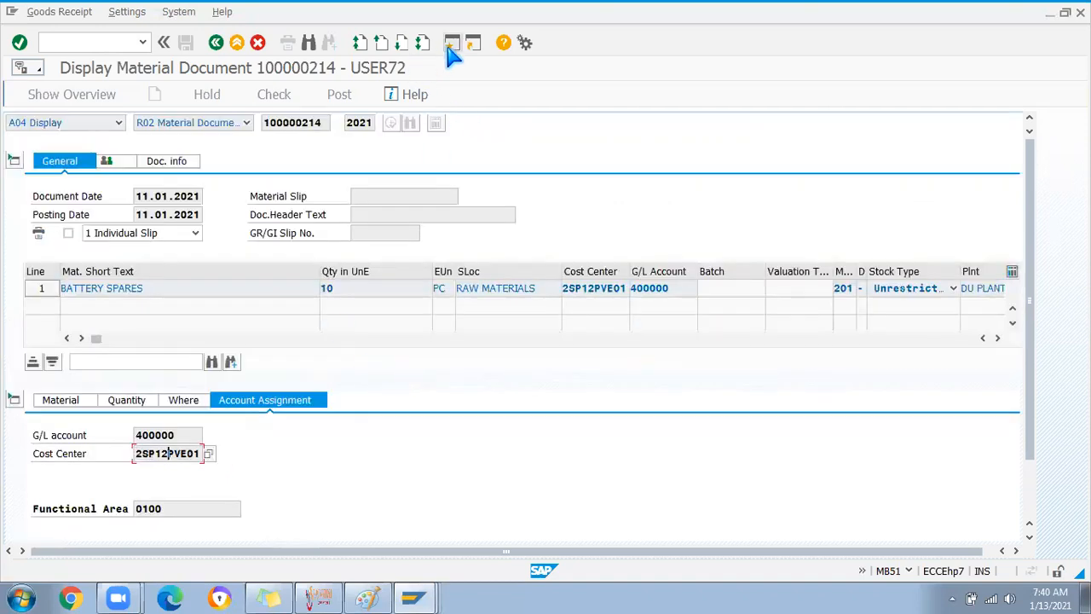
# Exit to SAP Easy Access with /n and begin typing the MIGO transaction code
pyautogui.click(114, 41)
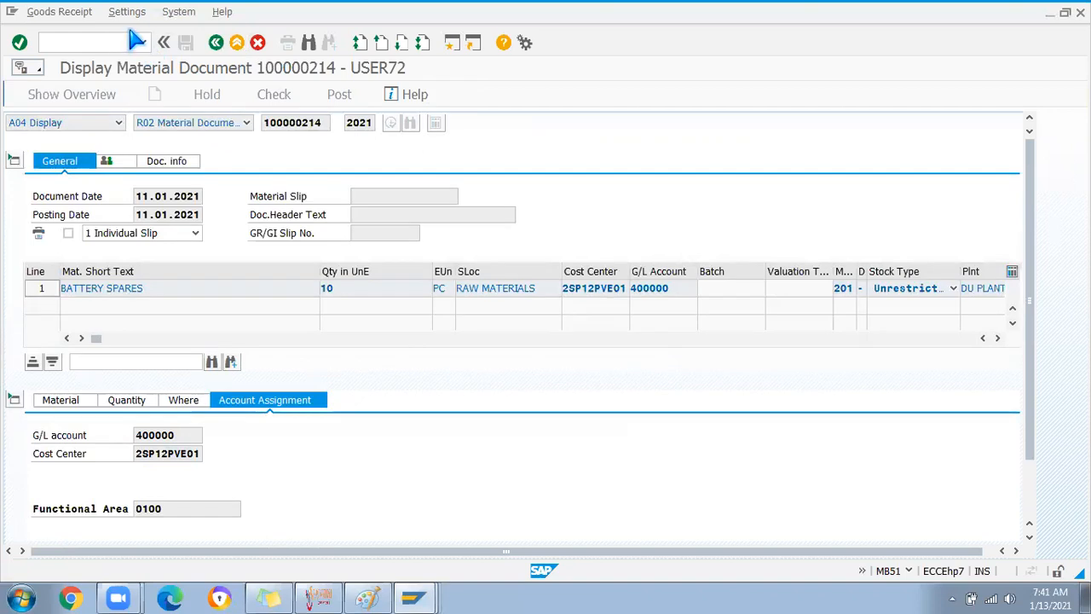
pyautogui.write('/n')
pyautogui.press('Return')
pyautogui.write('migo')
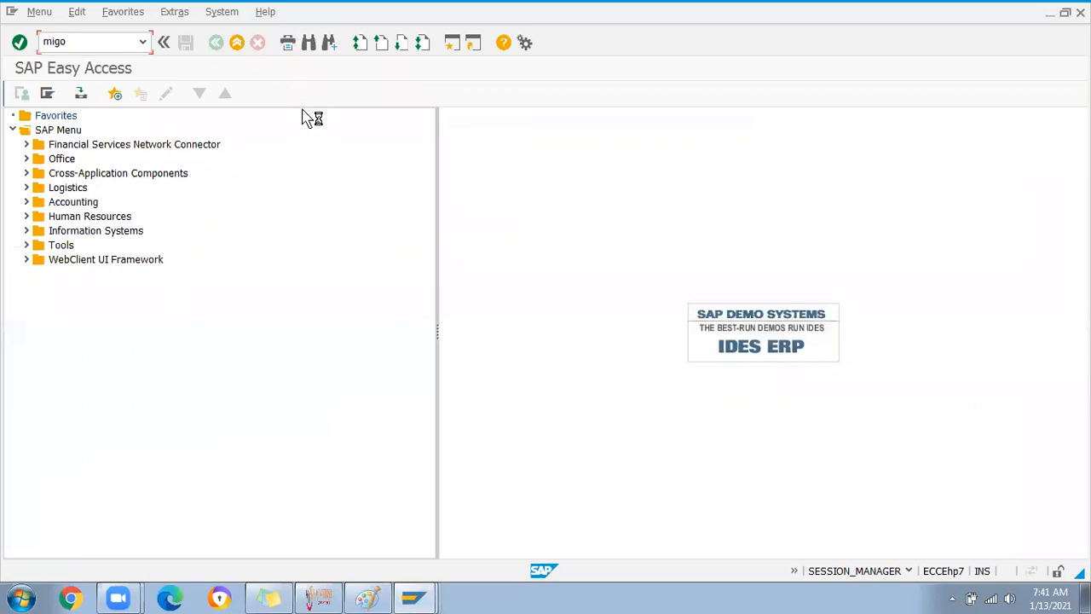
# Launch MIGO and fill line 1 with plant SDP1, storage location SDS3 and quantity 2
pyautogui.press('Return')
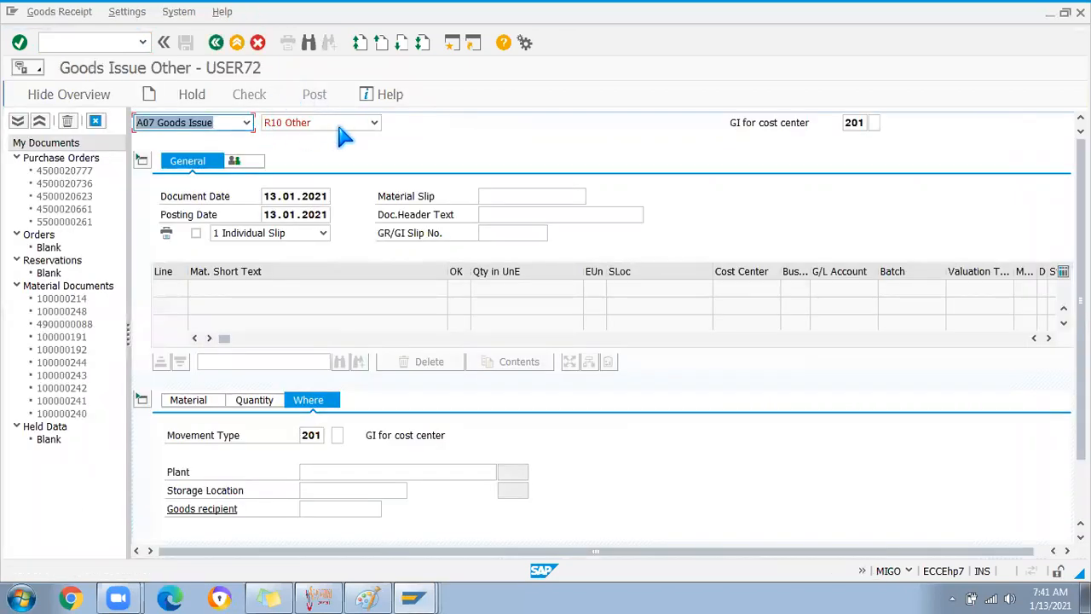
pyautogui.click(311, 474)
pyautogui.click(315, 488)
pyautogui.click(315, 489)
pyautogui.click(318, 350)
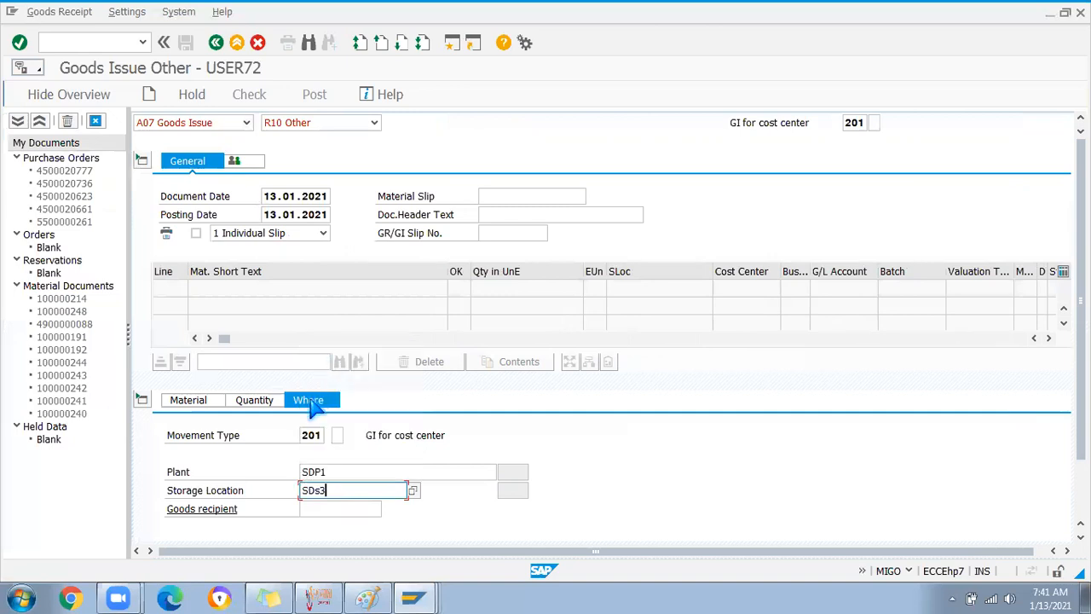
pyautogui.click(243, 404)
pyautogui.write('2')
pyautogui.press('Return')
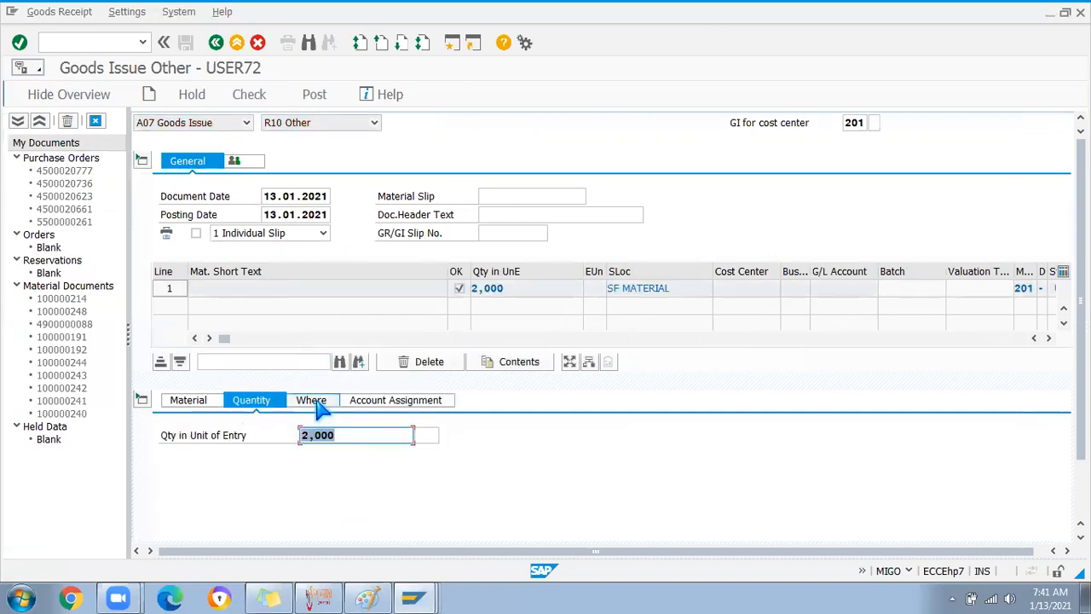
pyautogui.click(317, 404)
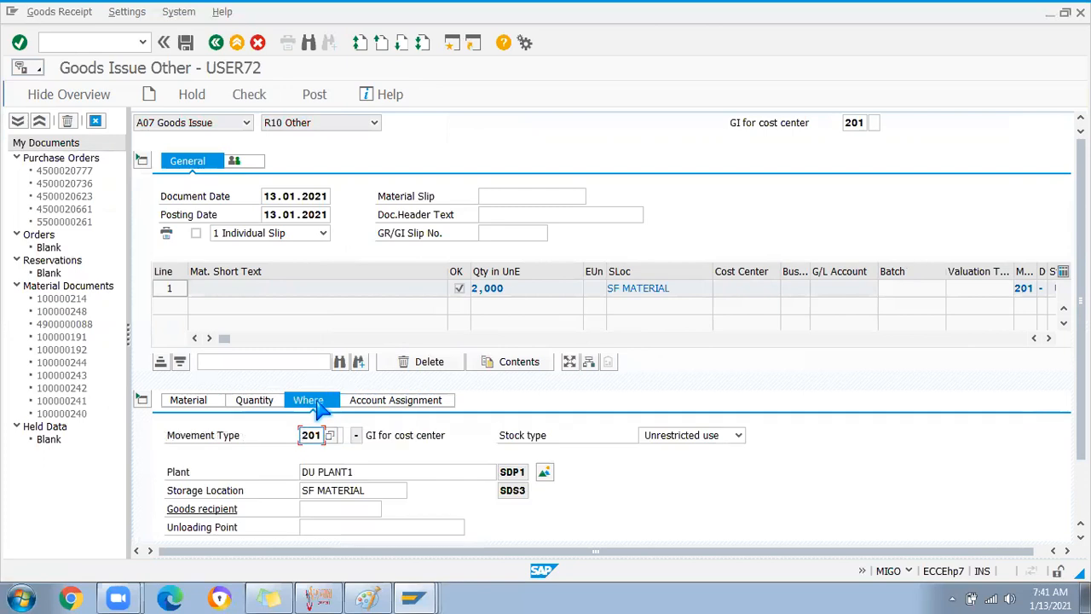
pyautogui.click(384, 404)
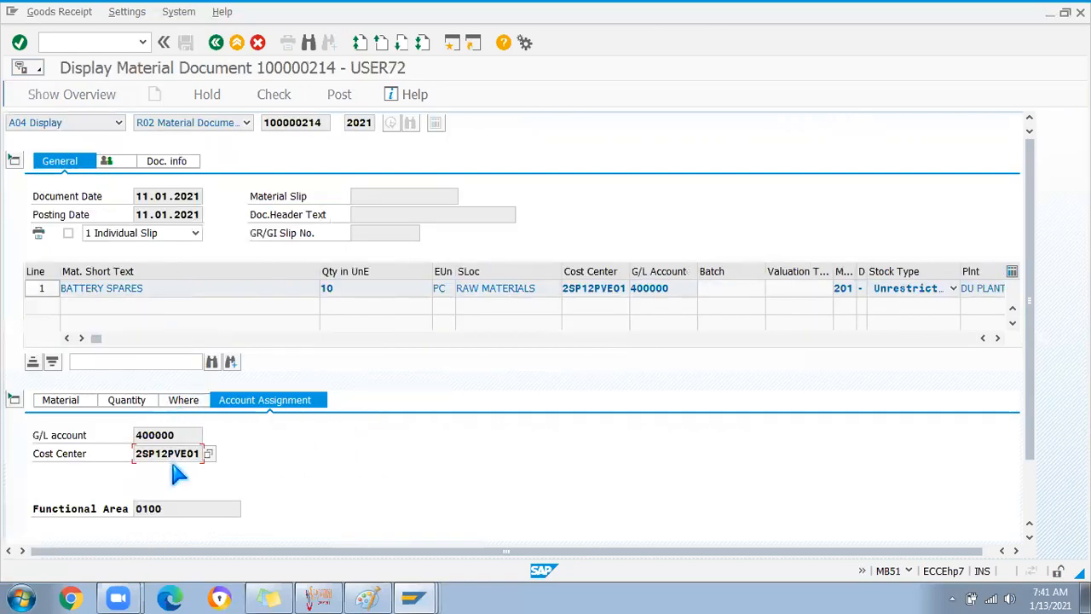
# Copy cost center 2SP12PVE01 from document 100000214 into the goods issue
pyautogui.doubleClick(189, 454)
pyautogui.hotkey('ctrl', 'c')
pyautogui.hotkey('alt', 'Tab')
pyautogui.click(273, 471)
pyautogui.hotkey('ctrl', 'v')
# Copy G/L account 400000 into the goods issue, validate, and run a check
pyautogui.click(278, 435)
pyautogui.hotkey('alt', 'Tab')
pyautogui.doubleClick(162, 435)
pyautogui.hotkey('ctrl', 'c')
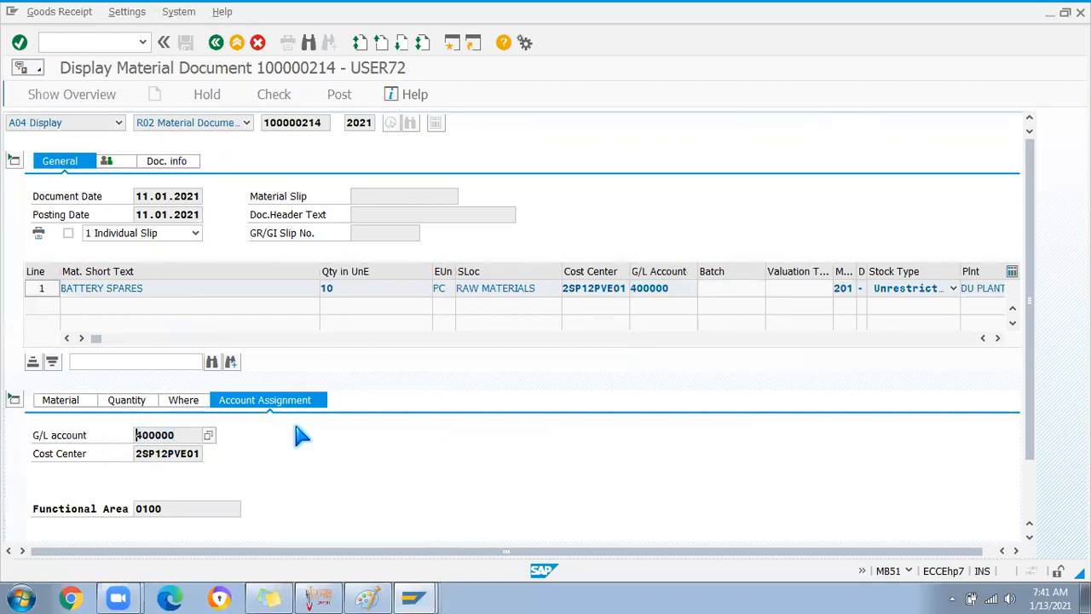
pyautogui.hotkey('alt', 'Tab')
pyautogui.hotkey('ctrl', 'v')
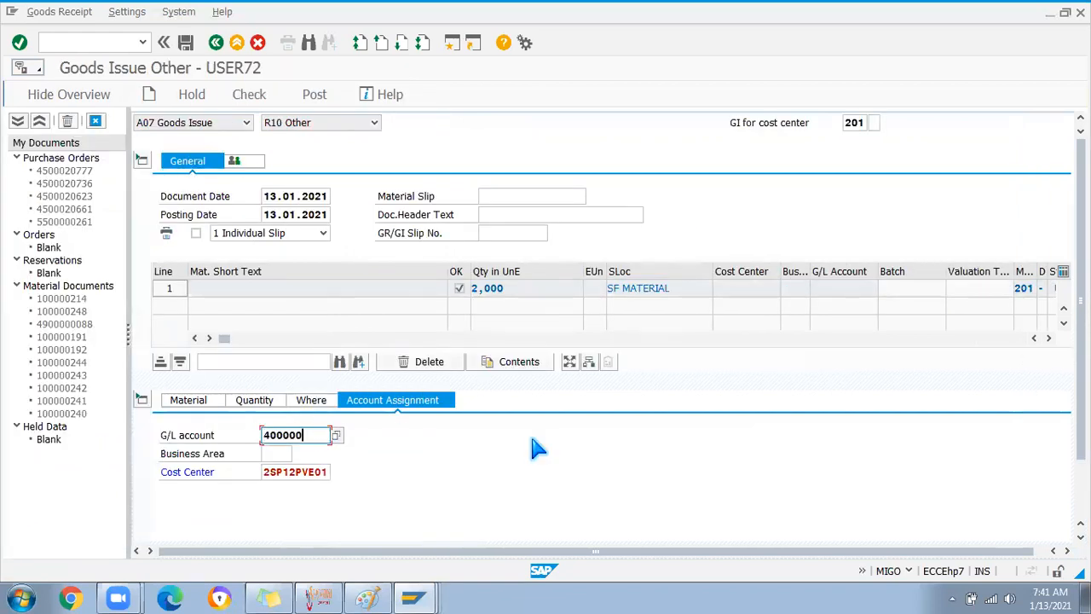
pyautogui.press('Return')
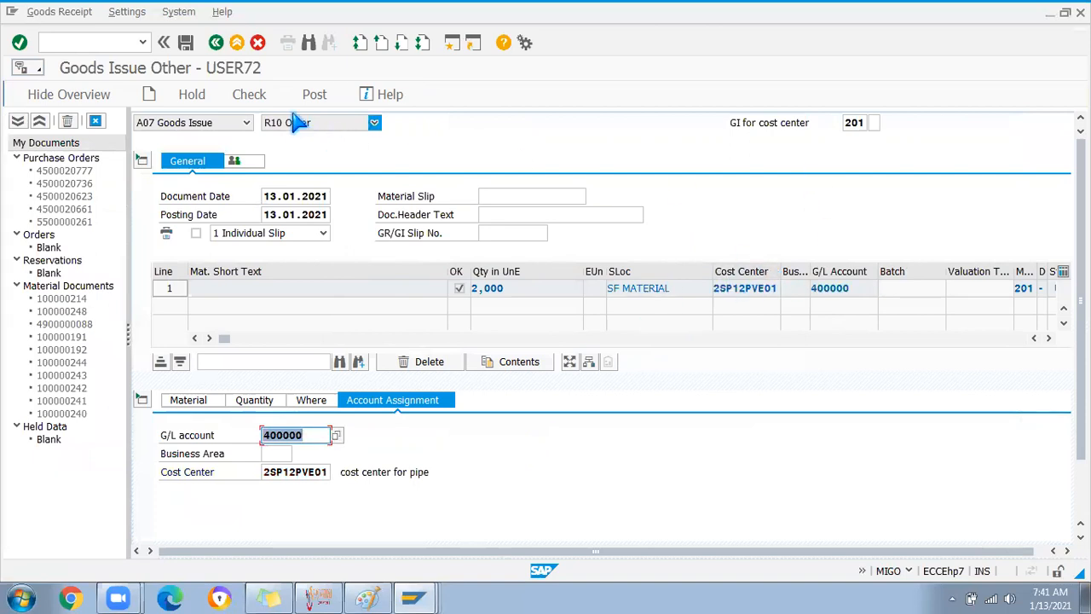
pyautogui.click(254, 95)
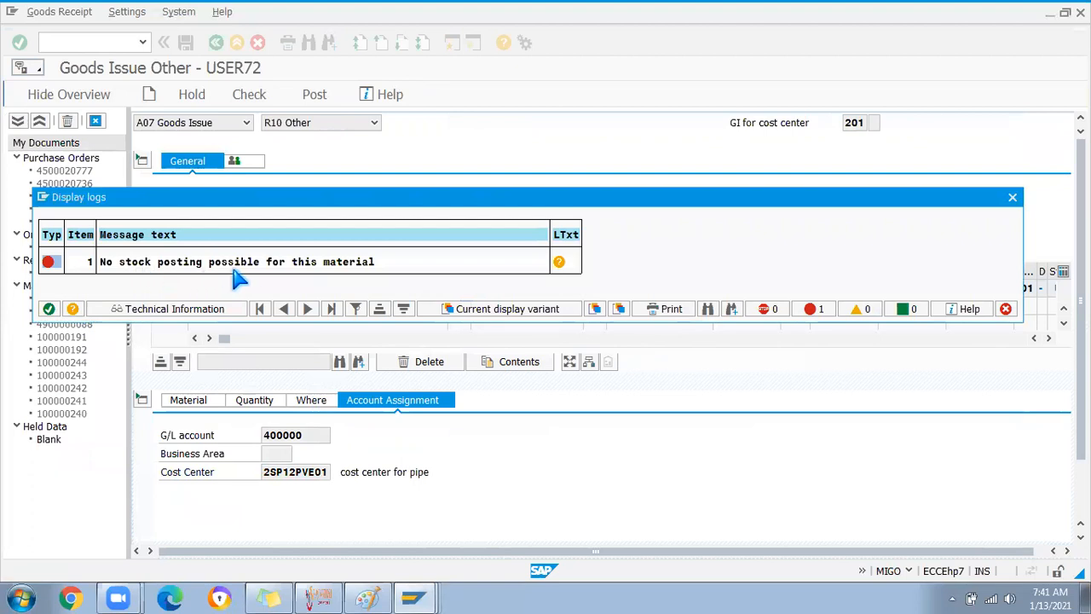
# Close the error log, enter material BATTERY1 on the Material tab, and recheck the goods issue
pyautogui.click(49, 308)
pyautogui.click(204, 399)
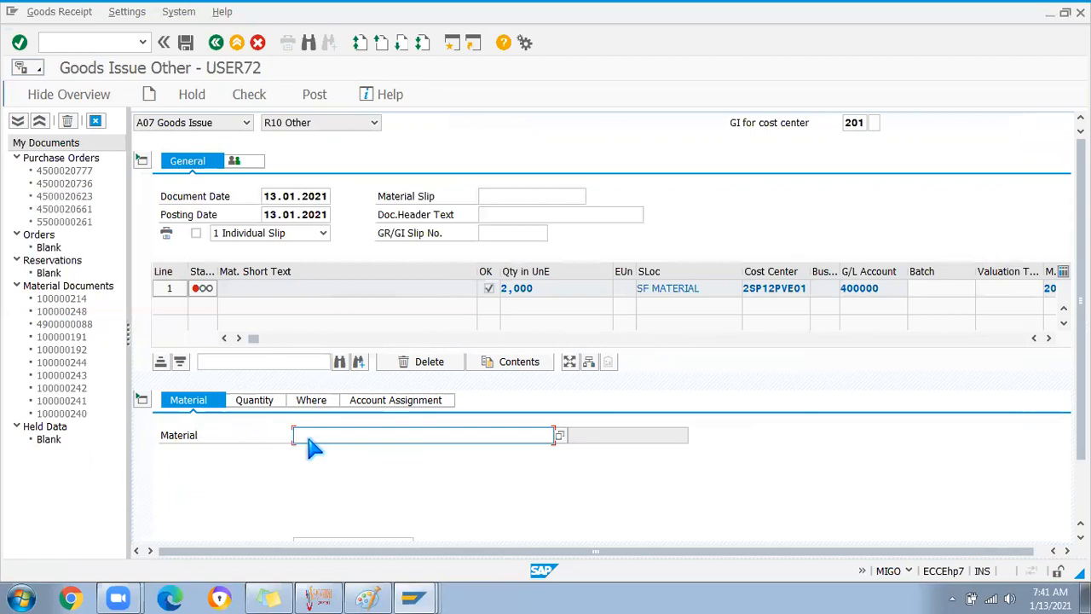
pyautogui.click(317, 438)
pyautogui.write('battery1')
pyautogui.press('Return')
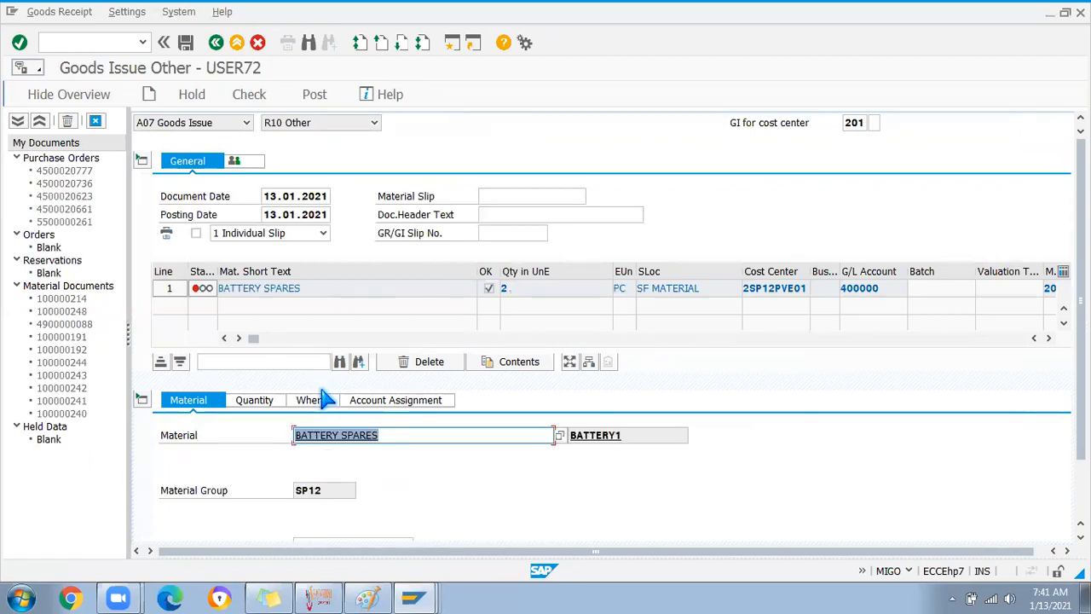
pyautogui.click(250, 98)
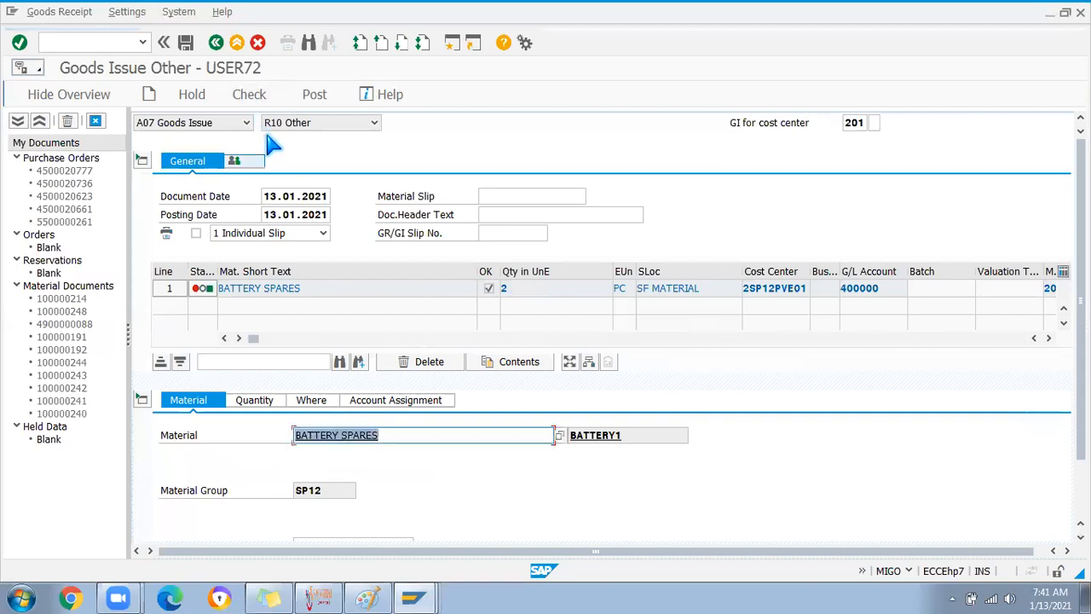
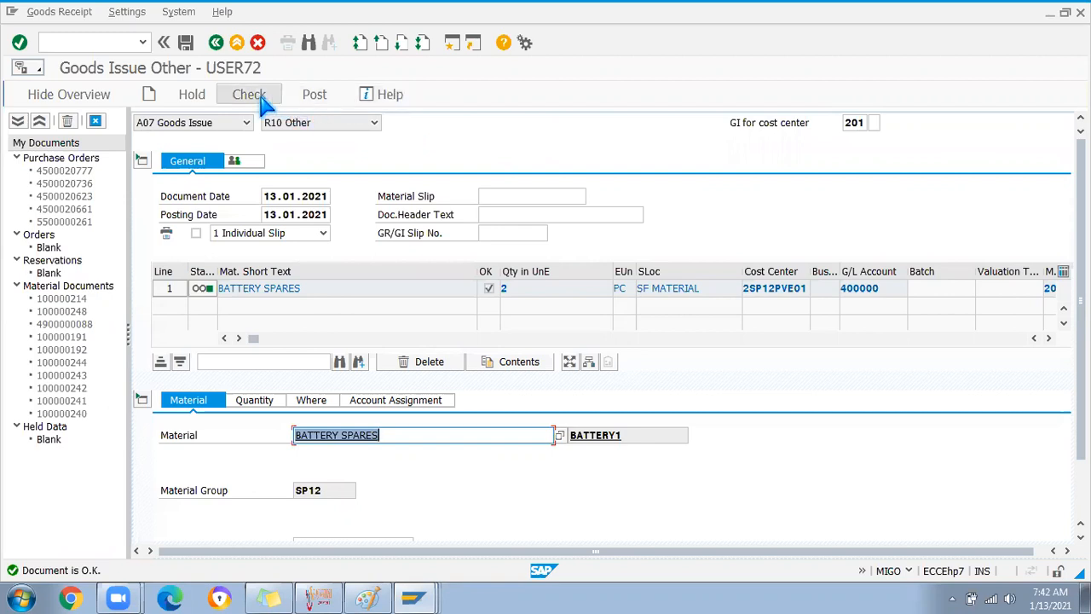
# Post the 2 PC BATTERY SPARES goods issue to cost center 2SP12PVE01
pyautogui.click(315, 95)
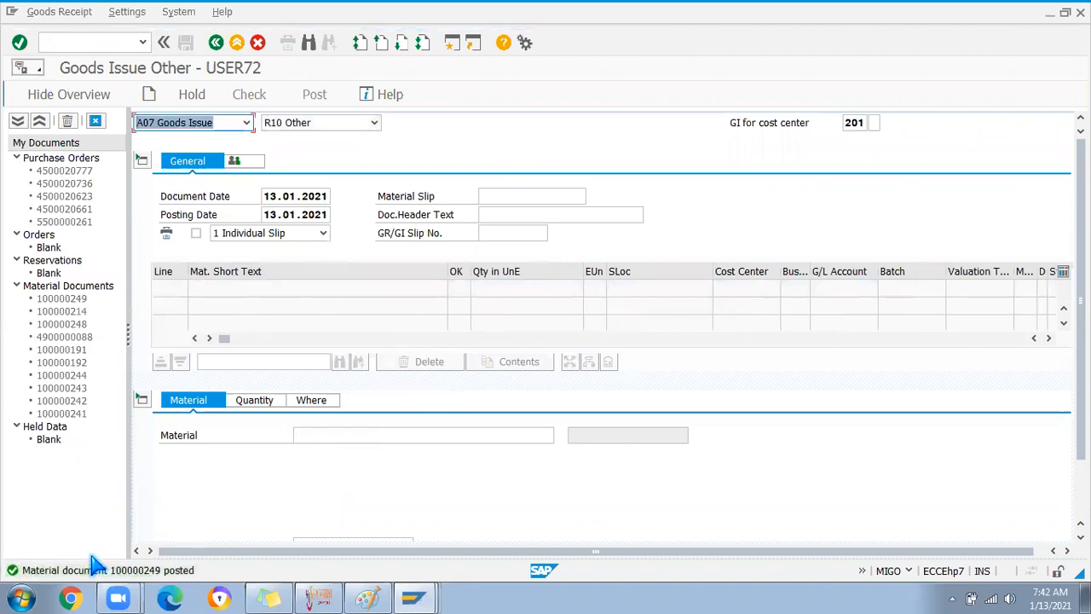
# Run the MMBE stock overview for BATTERY1 in plant SDP1, storage location SDS3
pyautogui.click(68, 42)
pyautogui.write('/nmmbe')
pyautogui.press('Return')
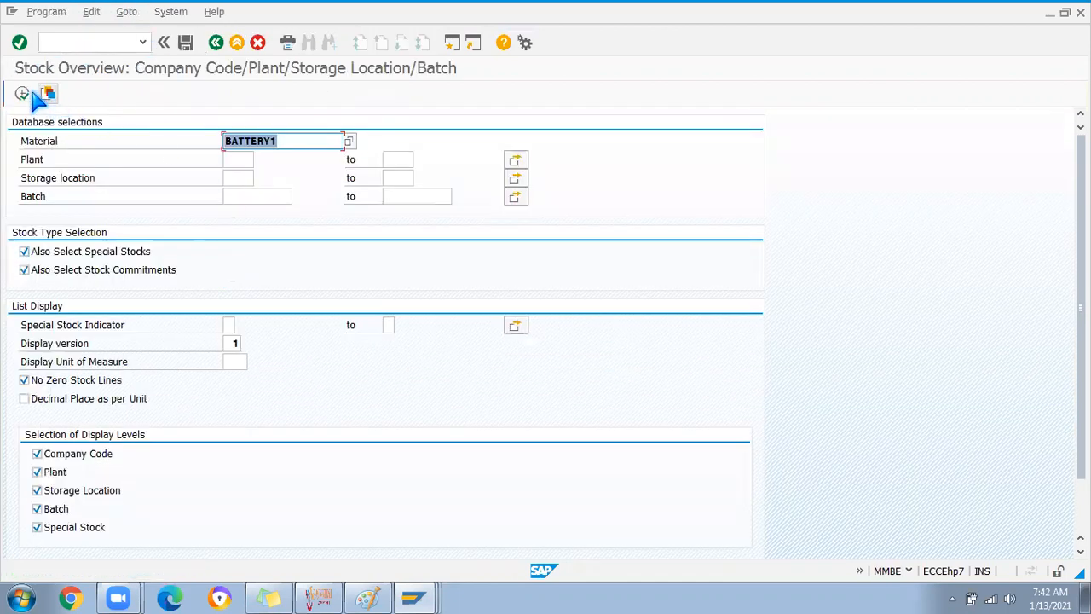
pyautogui.click(247, 174)
pyautogui.click(244, 162)
pyautogui.press('space')
pyautogui.click(239, 176)
pyautogui.click(239, 177)
pyautogui.press('space')
pyautogui.click(238, 186)
pyautogui.click(22, 94)
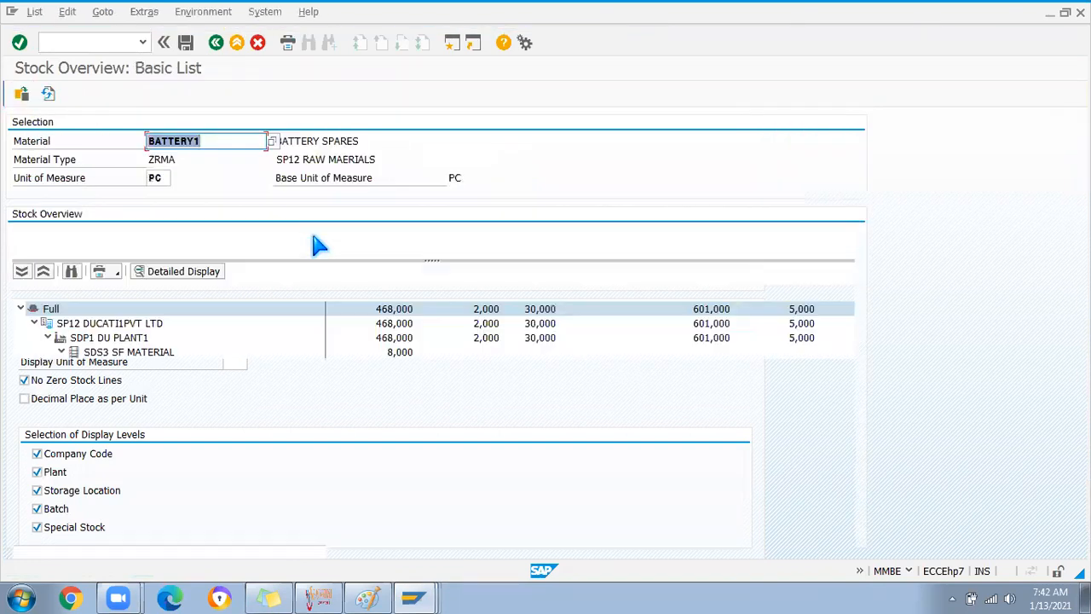
# List the material movements for the 8,000 SDS3 stock
pyautogui.click(397, 356)
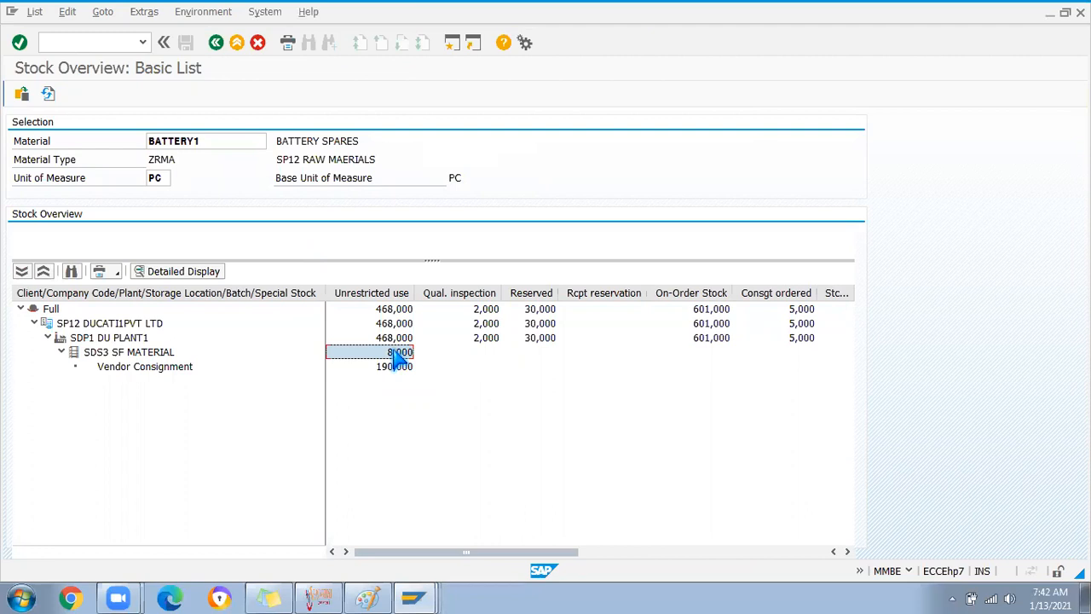
pyautogui.rightClick(398, 357)
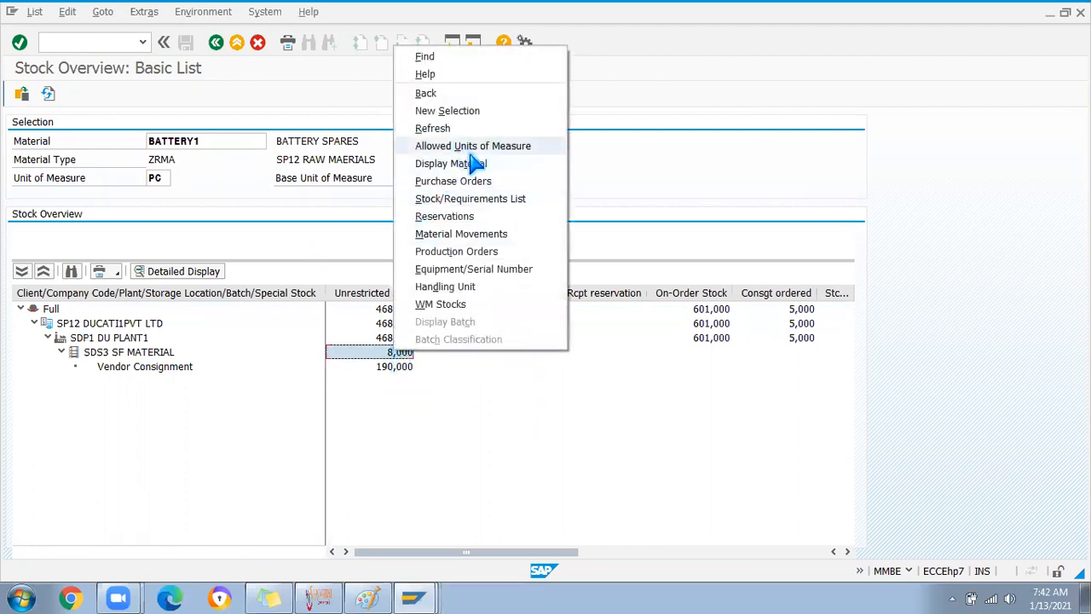
pyautogui.click(466, 236)
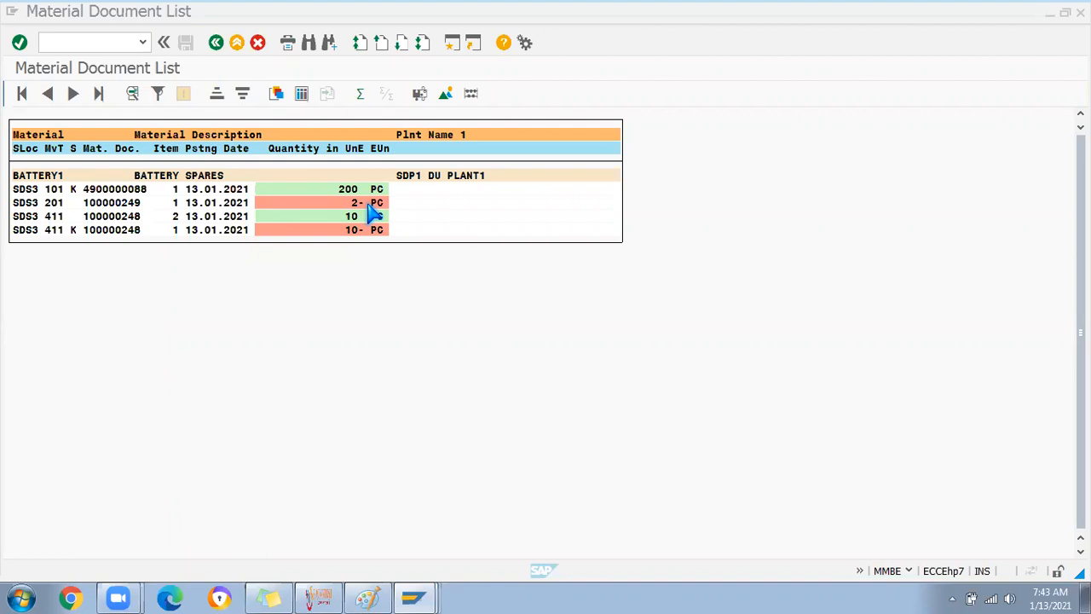
# Open material document 100000249 and review its Quantity and Where details
pyautogui.doubleClick(122, 203)
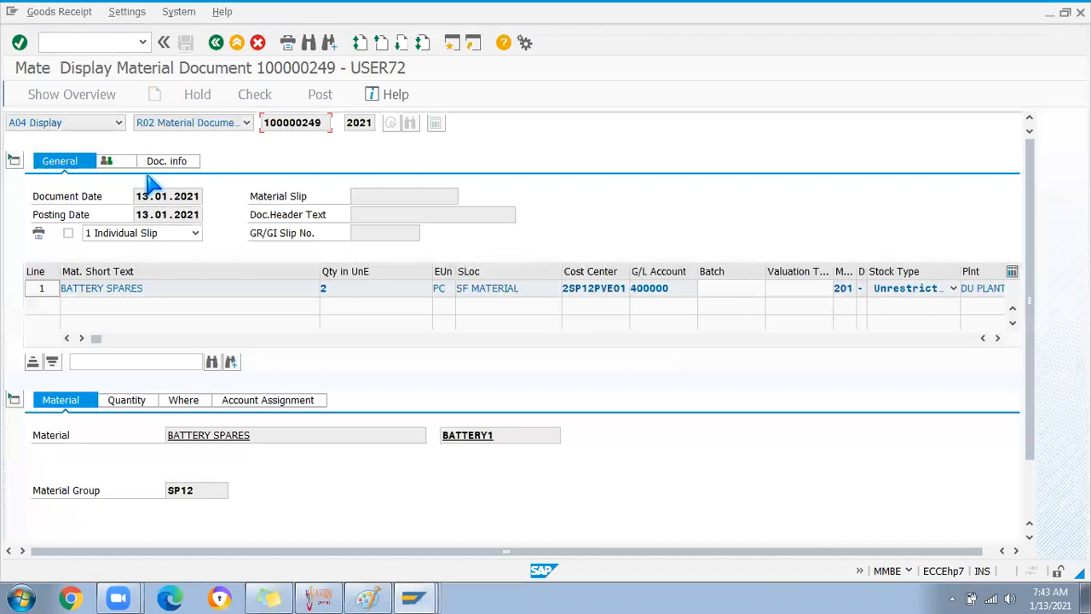
pyautogui.click(126, 400)
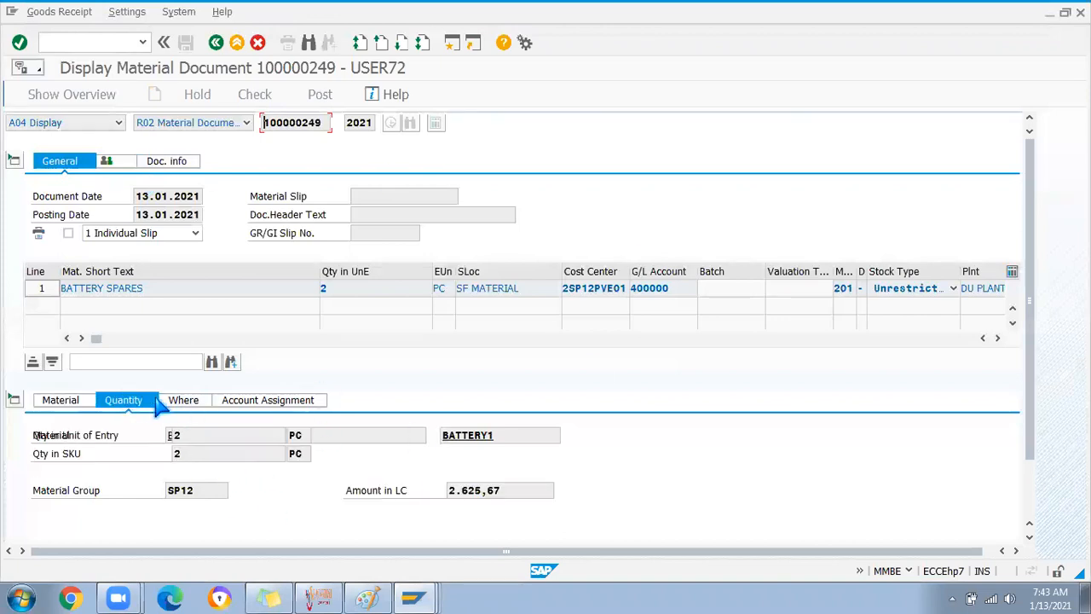
pyautogui.click(184, 400)
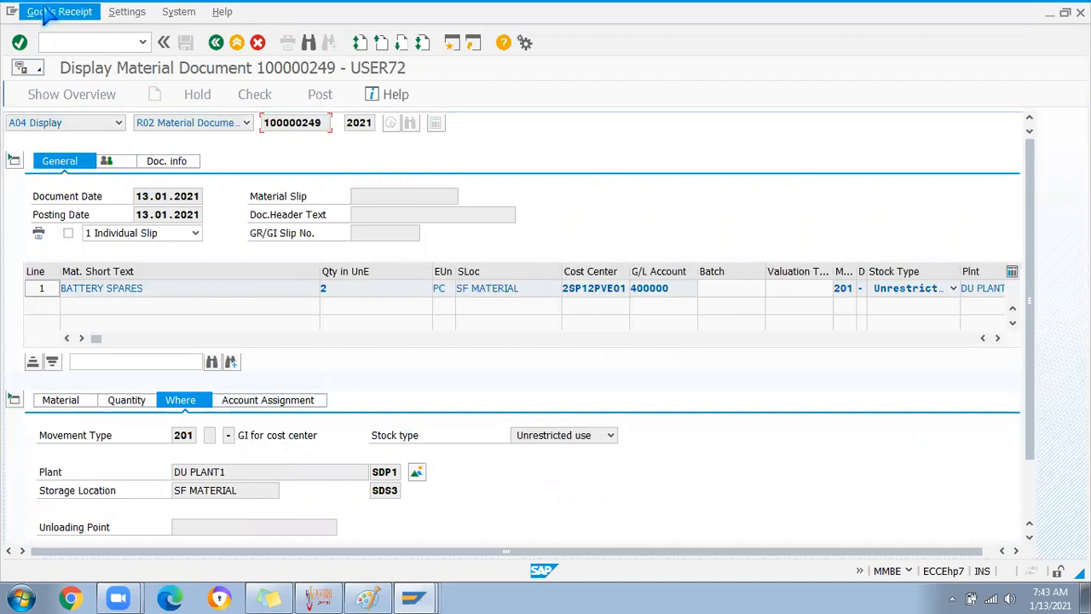
# Return to the goods movement entry transaction with /nmigo
pyautogui.click(68, 42)
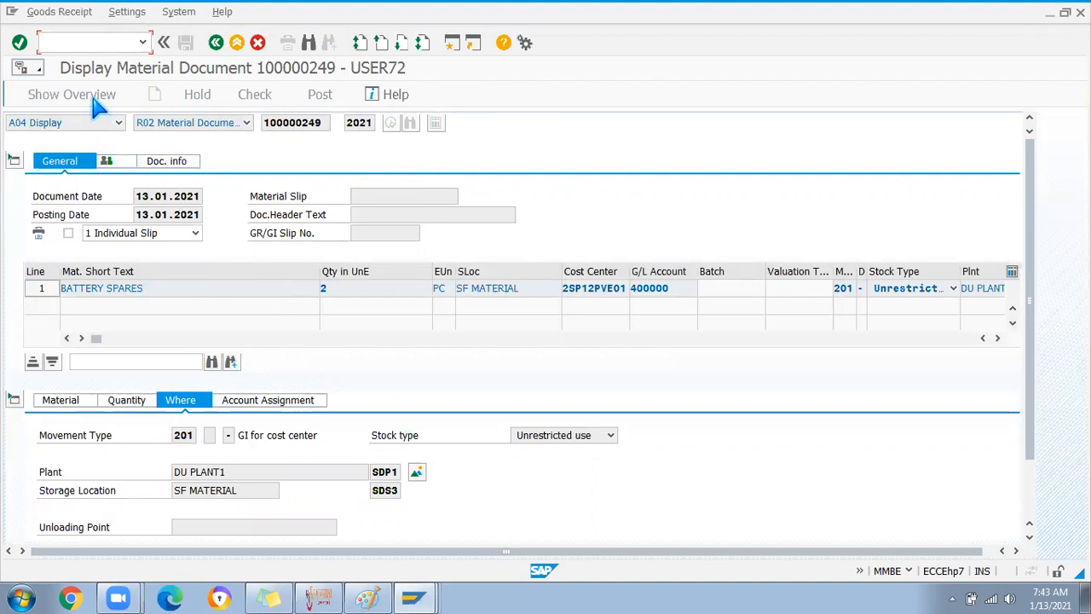
pyautogui.write('/')
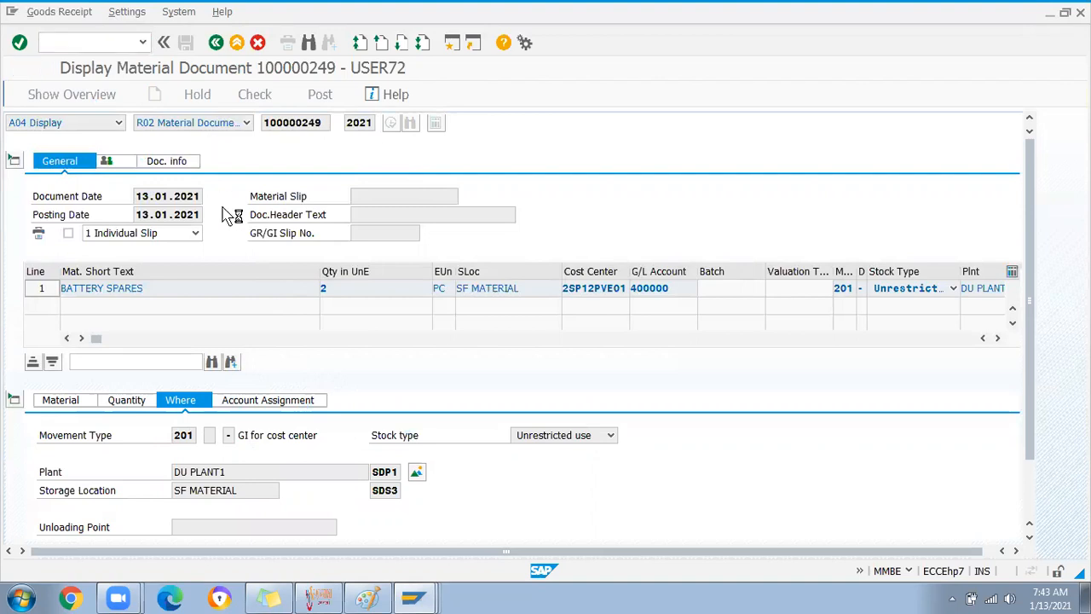
pyautogui.press('Return')
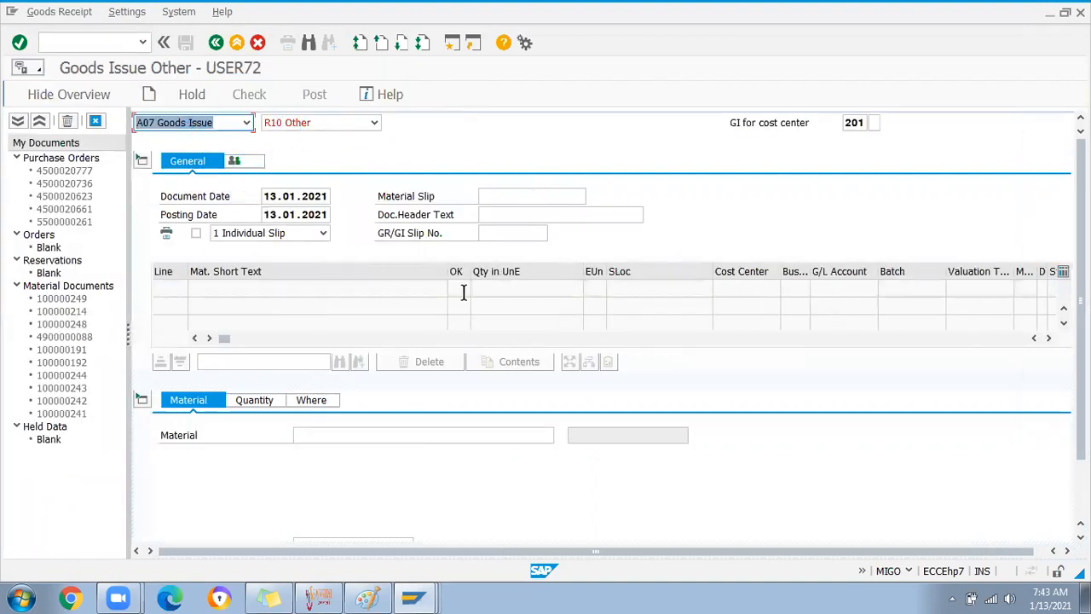
# Set movement 201 with special stock K and enter material battery1
pyautogui.click(874, 122)
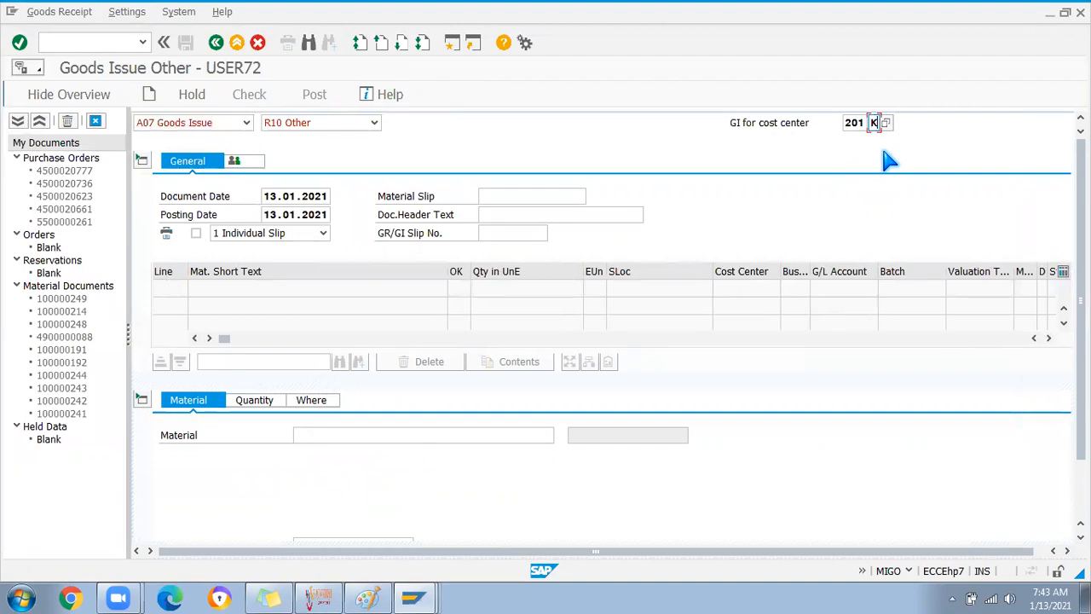
pyautogui.press('Return')
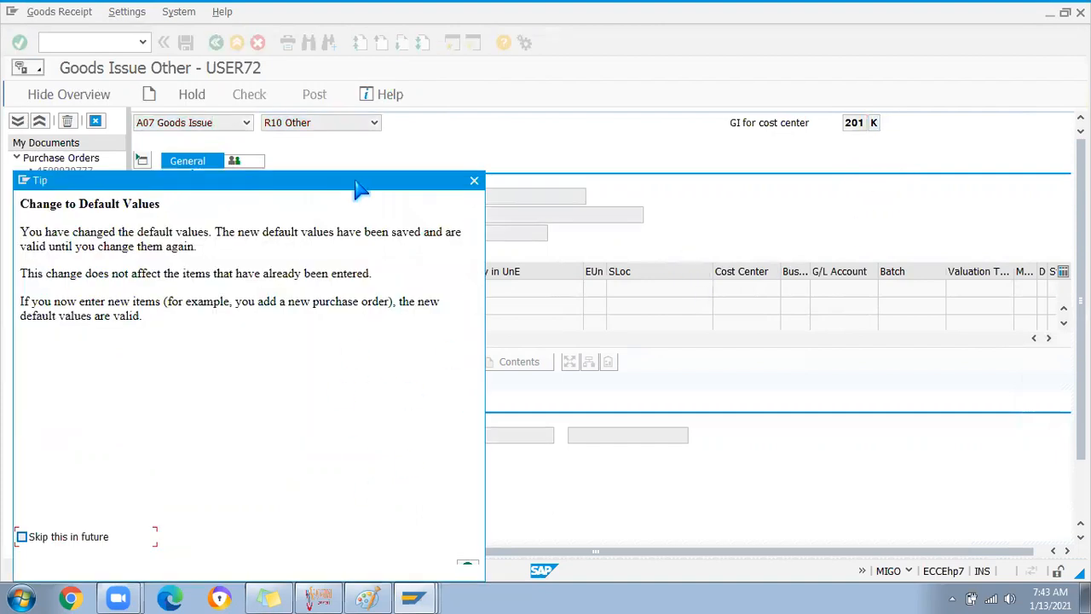
pyautogui.click(500, 485)
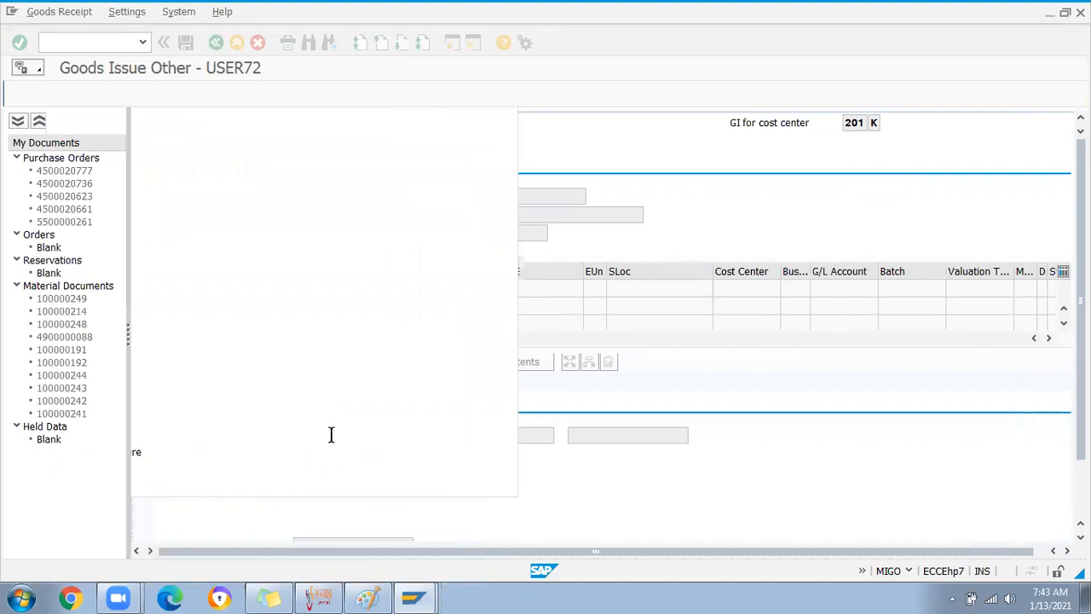
pyautogui.click(255, 402)
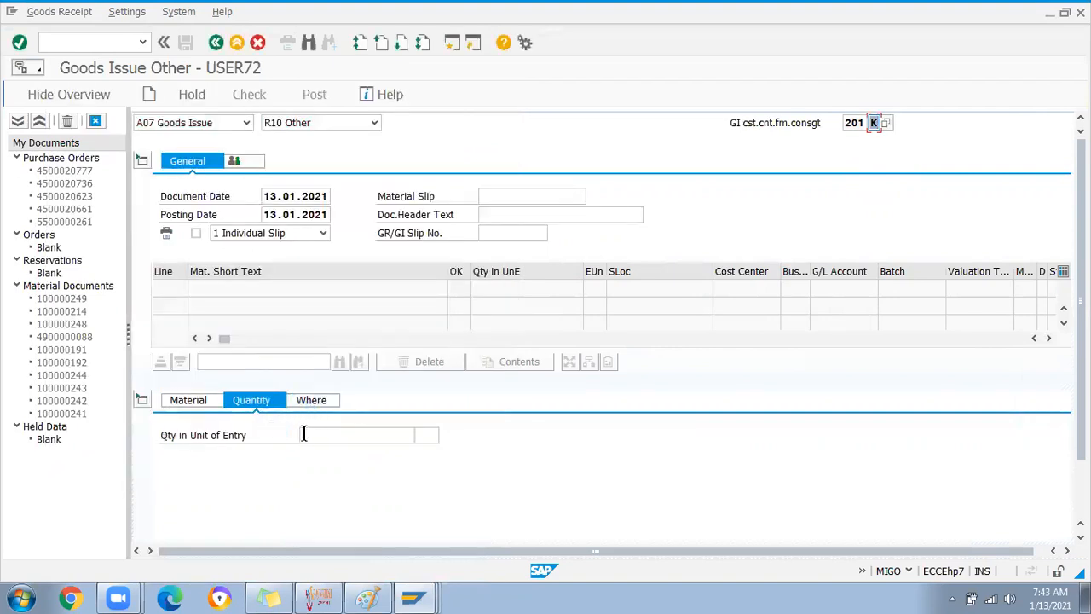
pyautogui.click(188, 400)
pyautogui.click(309, 435)
pyautogui.click(318, 450)
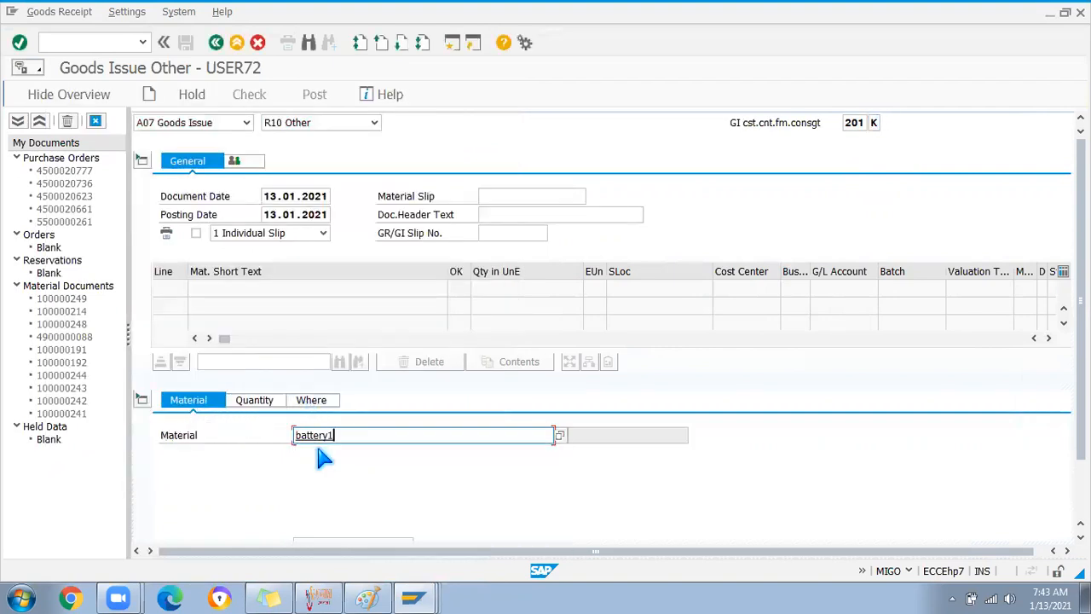
pyautogui.press('Return')
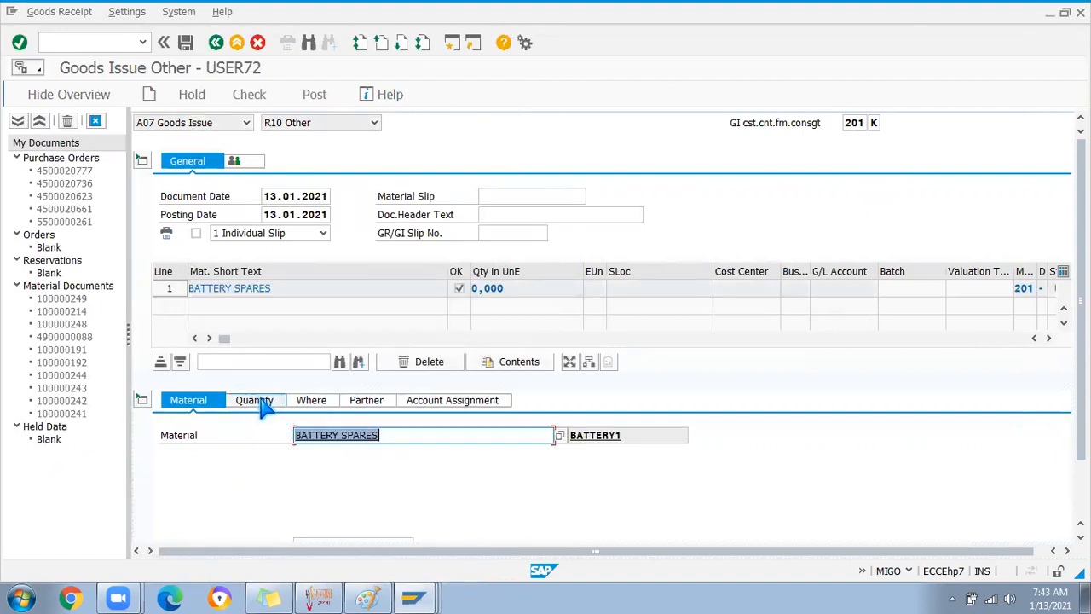
# Enter plant SDP1 and storage location SDs3, then check, which reports a missing cost center
pyautogui.click(256, 400)
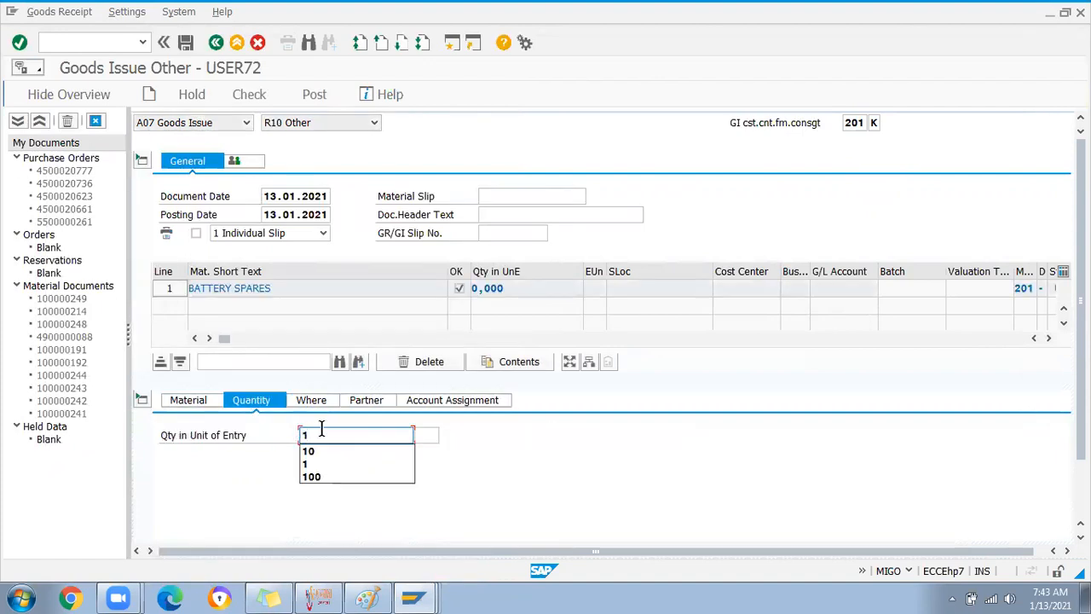
pyautogui.click(311, 400)
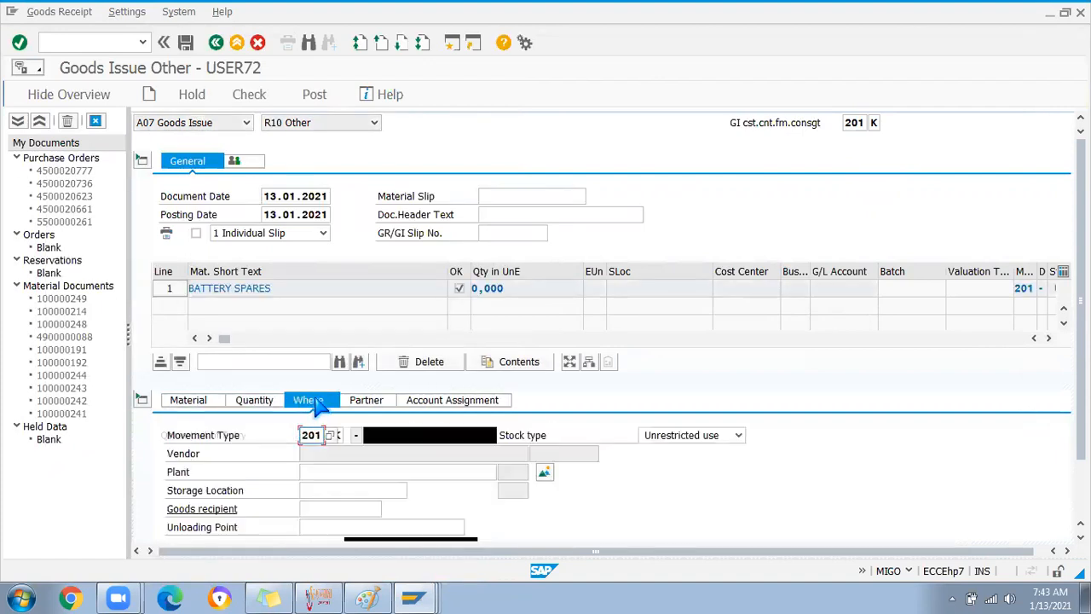
pyautogui.click(368, 435)
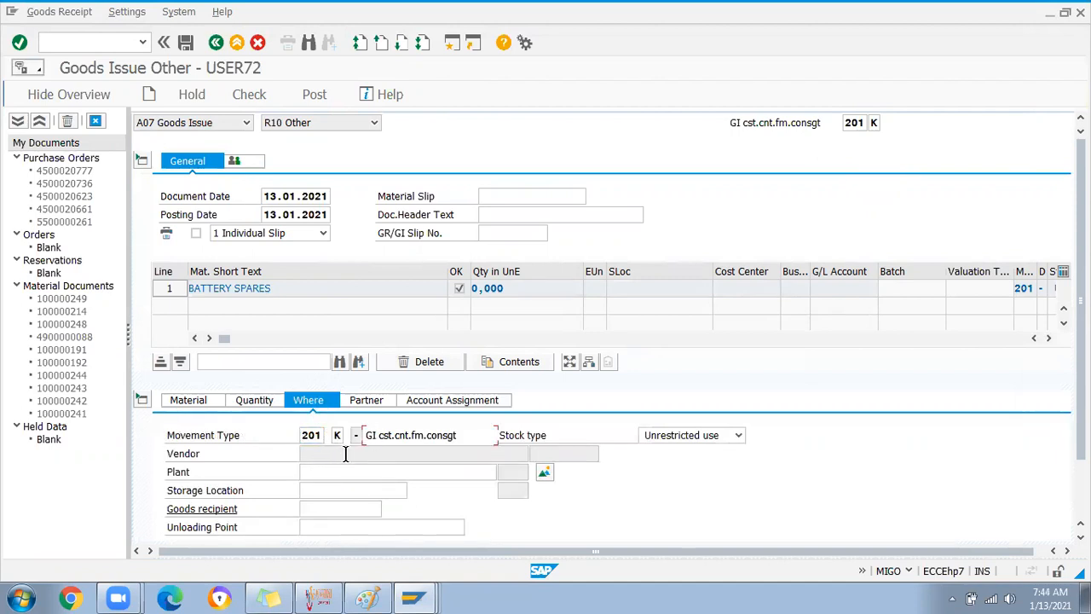
pyautogui.click(321, 473)
pyautogui.click(317, 484)
pyautogui.click(320, 490)
pyautogui.press('space')
pyautogui.click(326, 348)
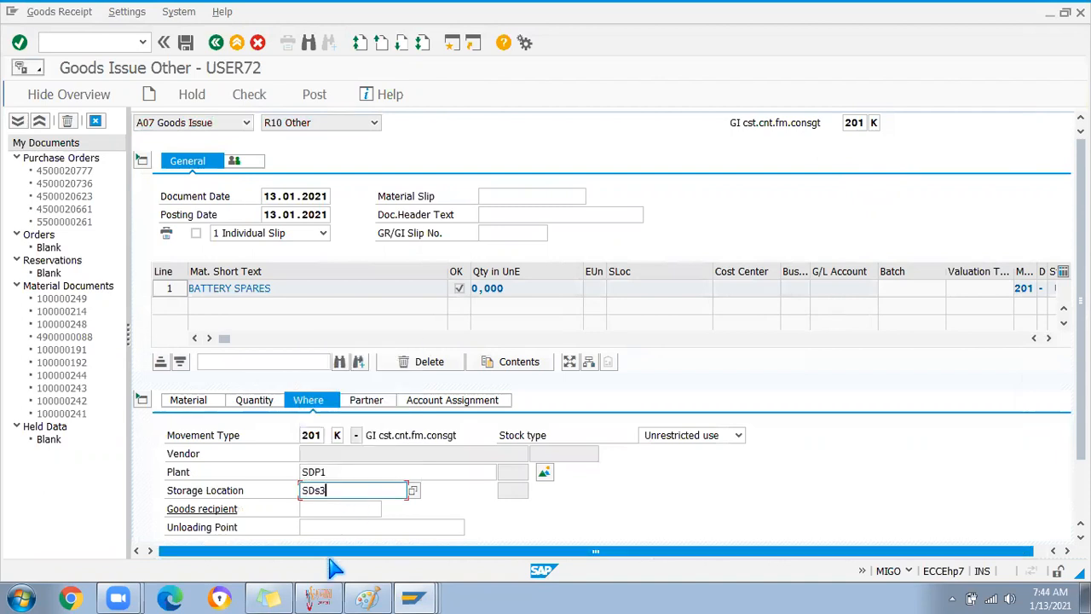
pyautogui.press('Return')
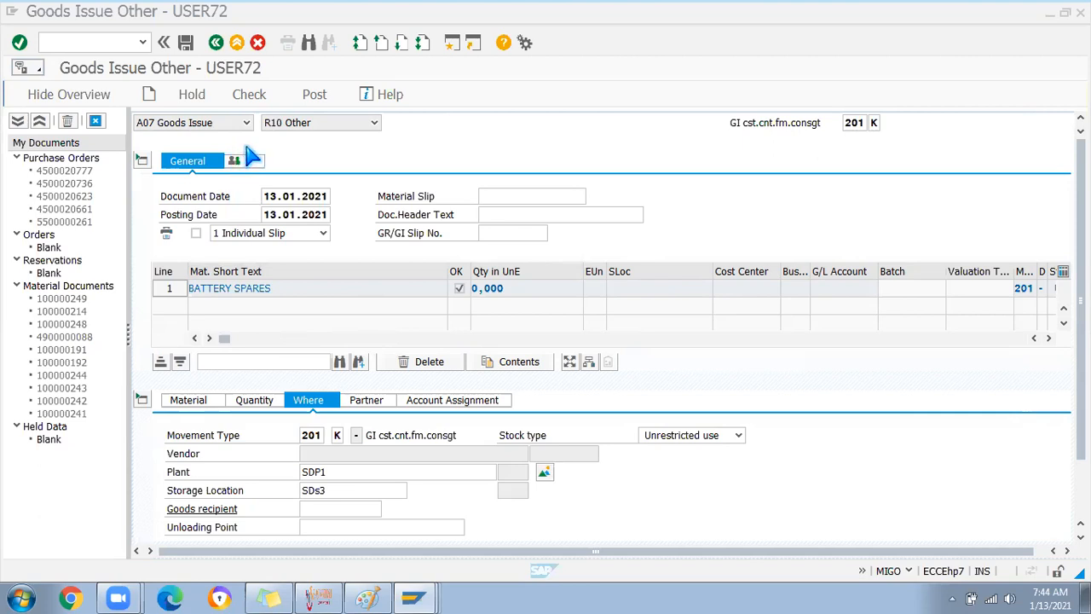
pyautogui.click(249, 97)
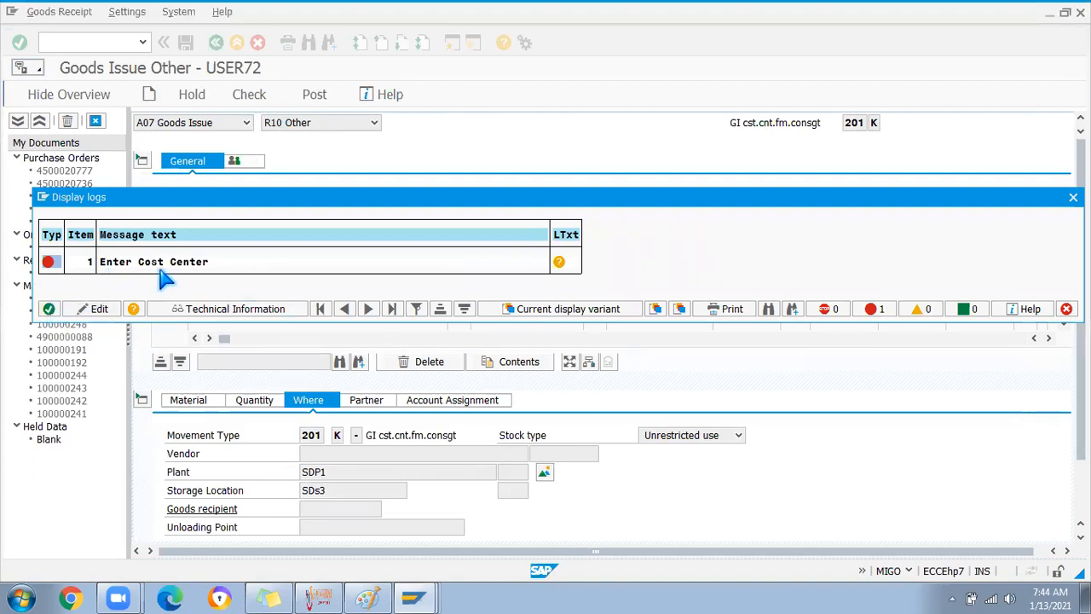
# Enter G/L account 400000 and cost center 2SP12PVE01; the check now asks for a special stock K vendor
pyautogui.click(48, 308)
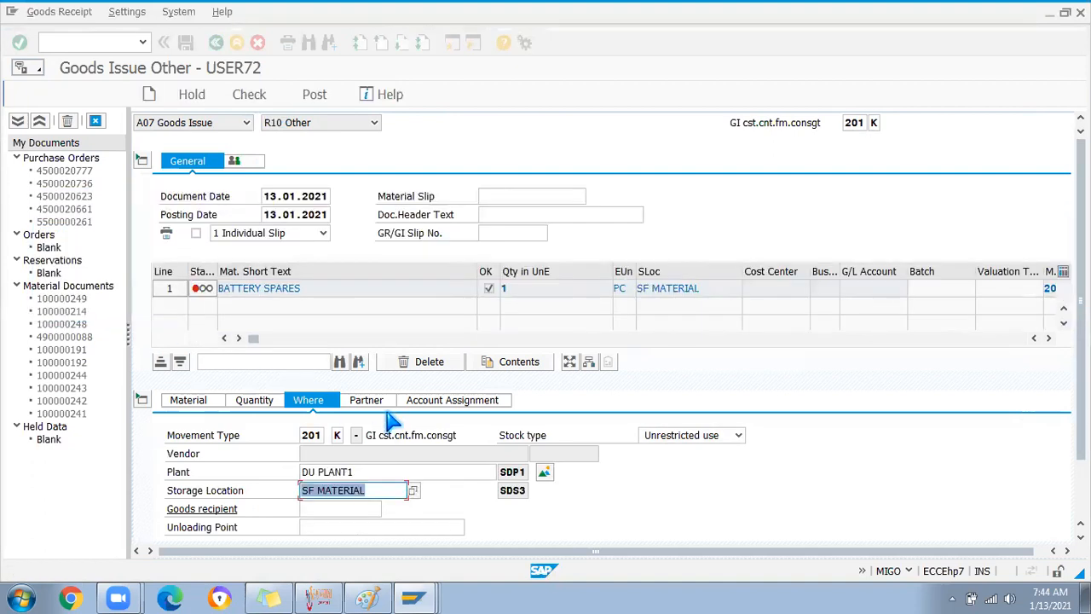
pyautogui.click(436, 401)
pyautogui.click(275, 436)
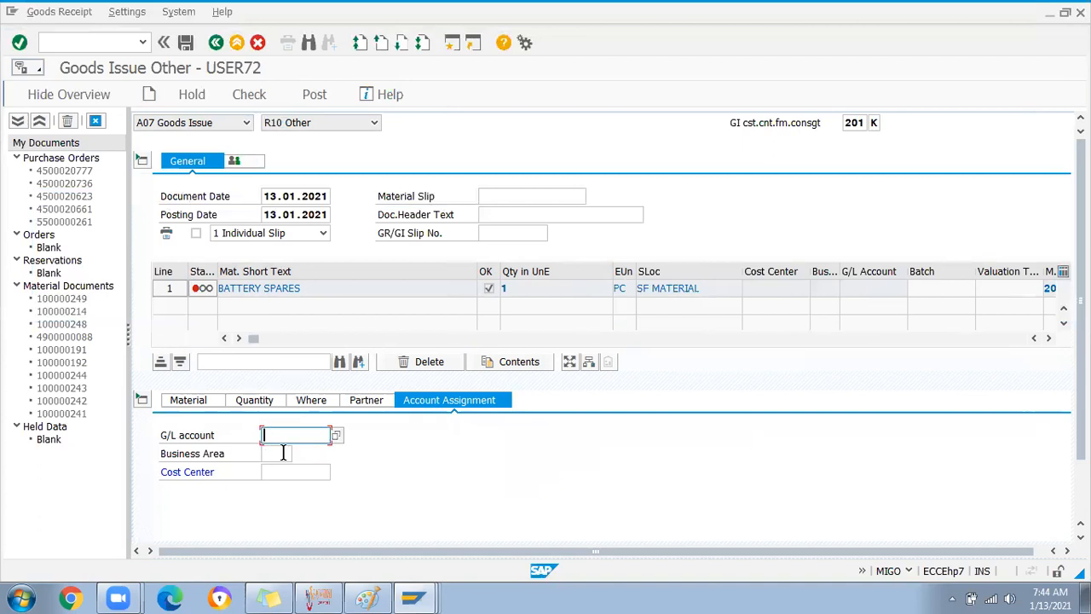
pyautogui.click(282, 451)
pyautogui.click(284, 473)
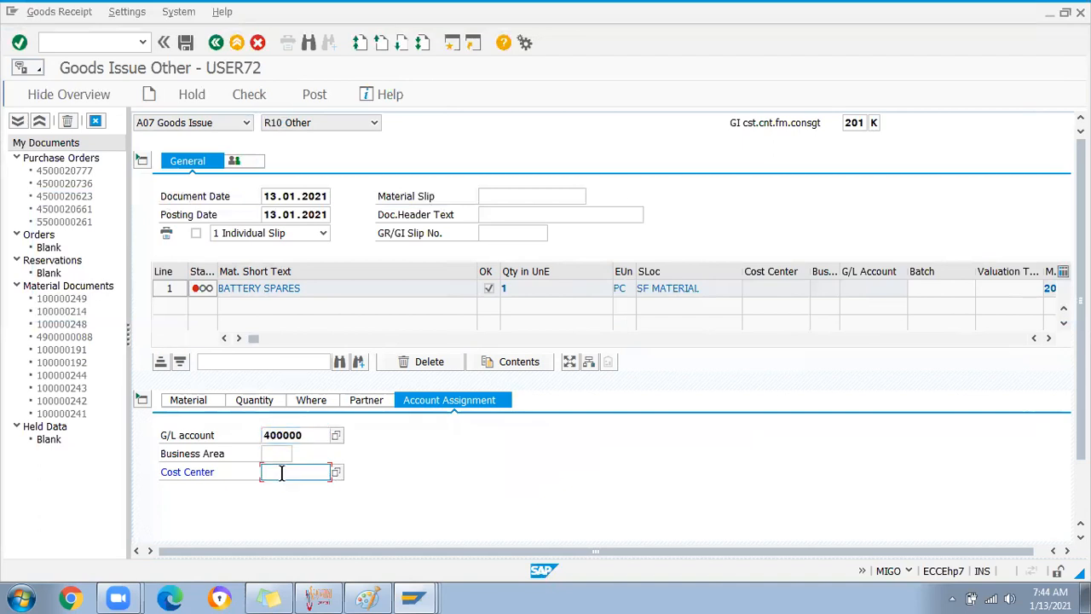
pyautogui.click(294, 489)
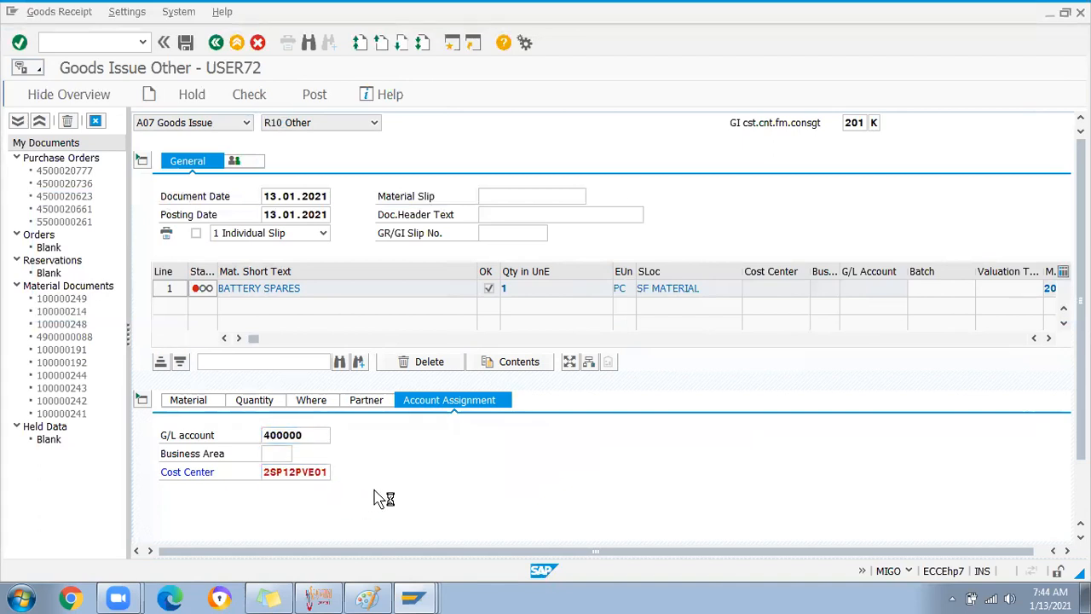
pyautogui.press('Return')
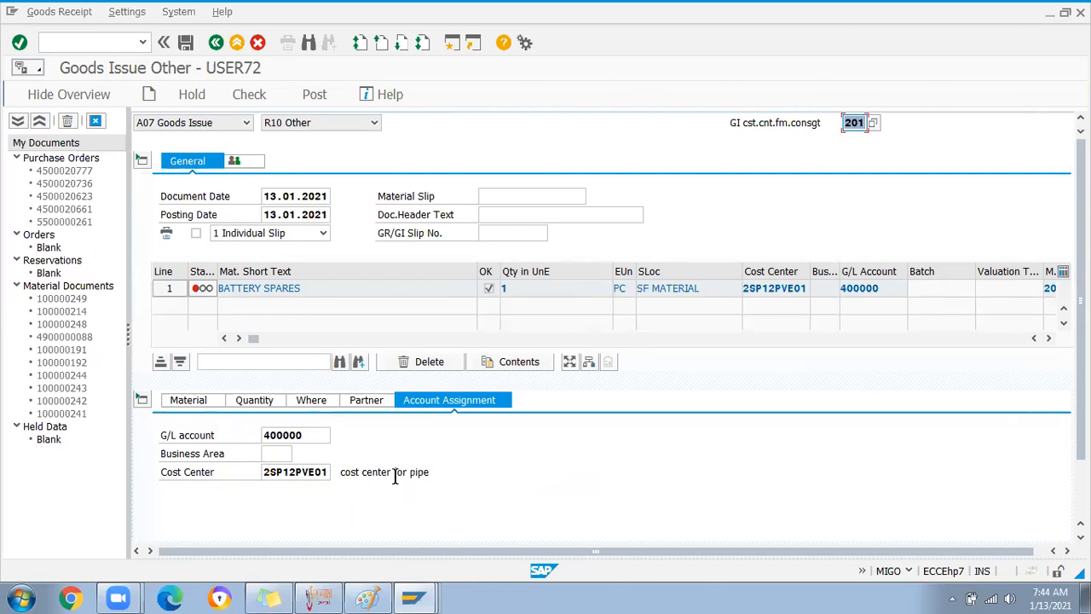
pyautogui.click(328, 471)
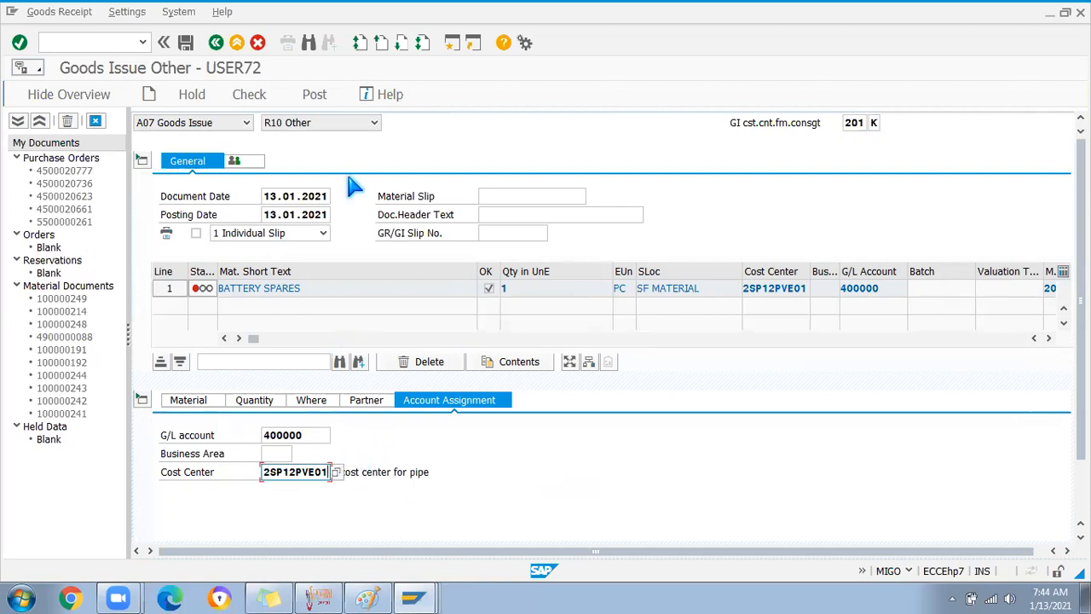
pyautogui.click(252, 96)
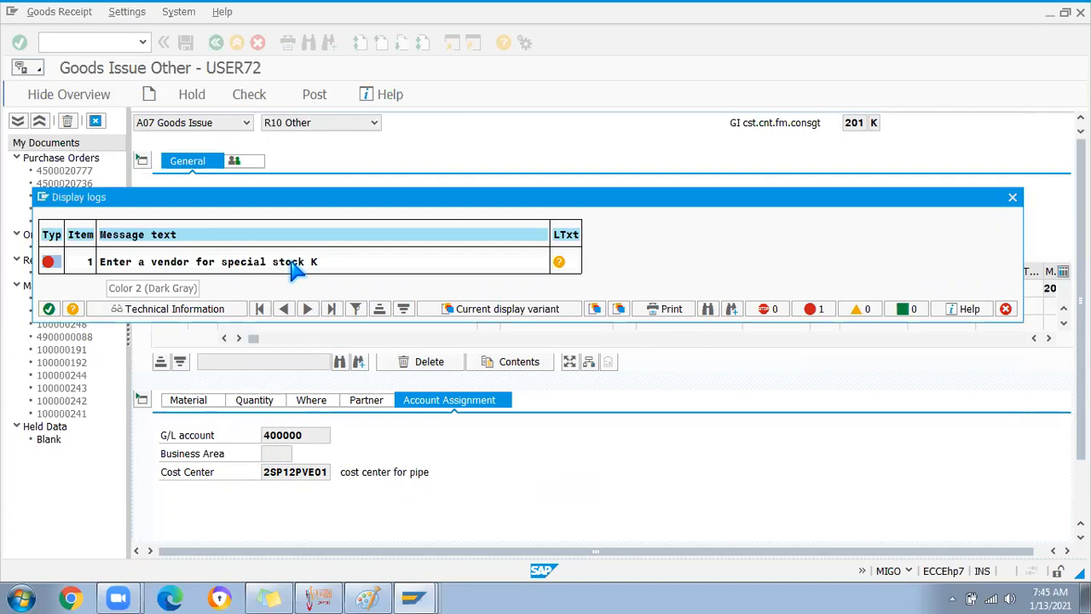
# Close the error log and go to the item's Partner Vendor field
pyautogui.click(49, 309)
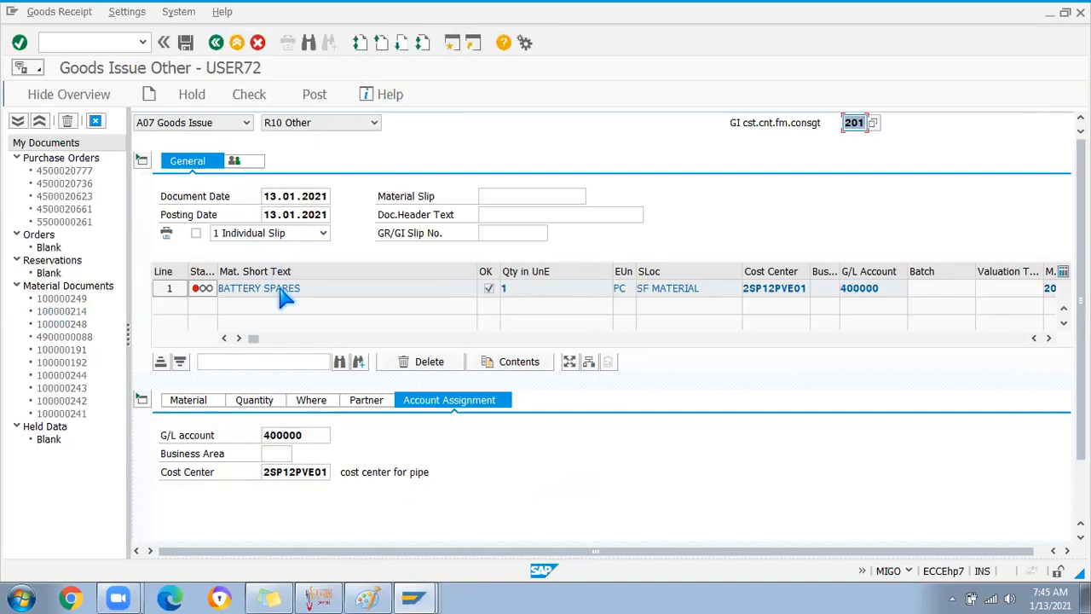
pyautogui.click(311, 400)
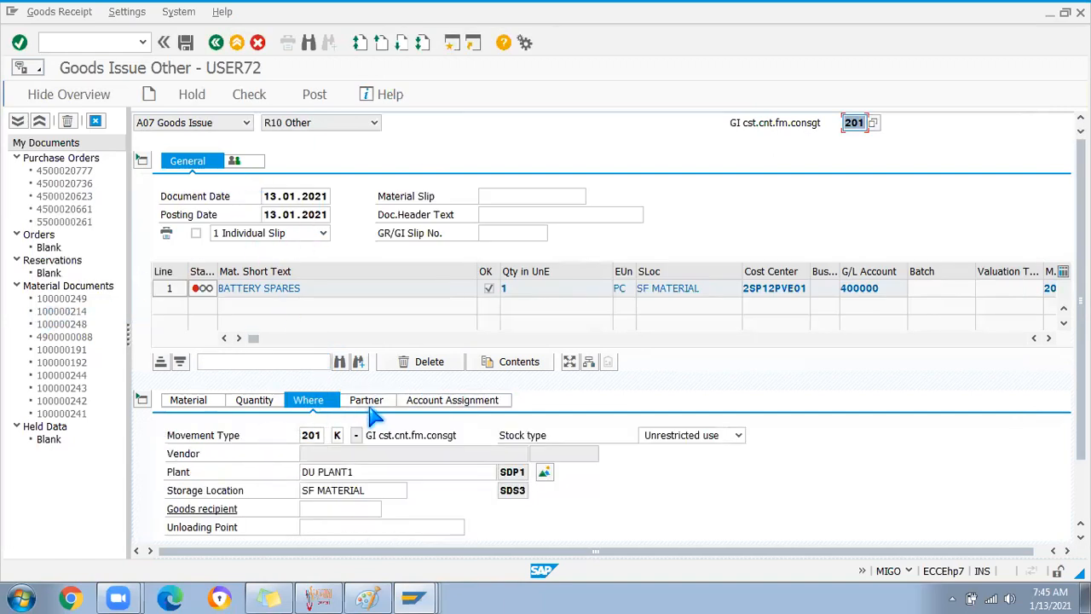
pyautogui.click(367, 402)
pyautogui.click(341, 434)
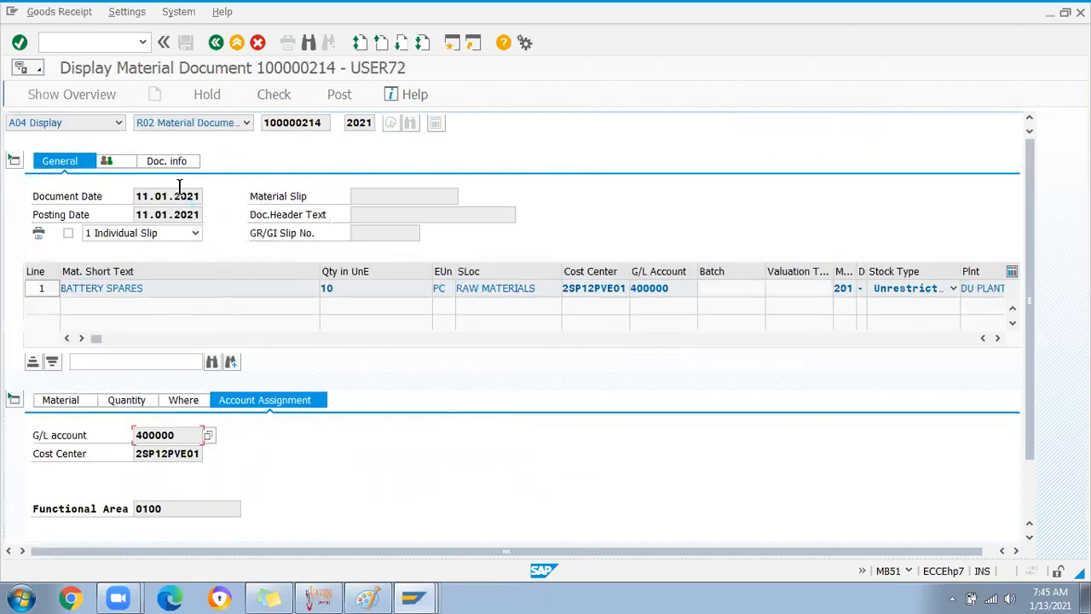
# Look up BATTERY1's consignment vendor in MMBE's Vendor Consignment details
pyautogui.click(75, 41)
pyautogui.write('/nmmbe')
pyautogui.press('Return')
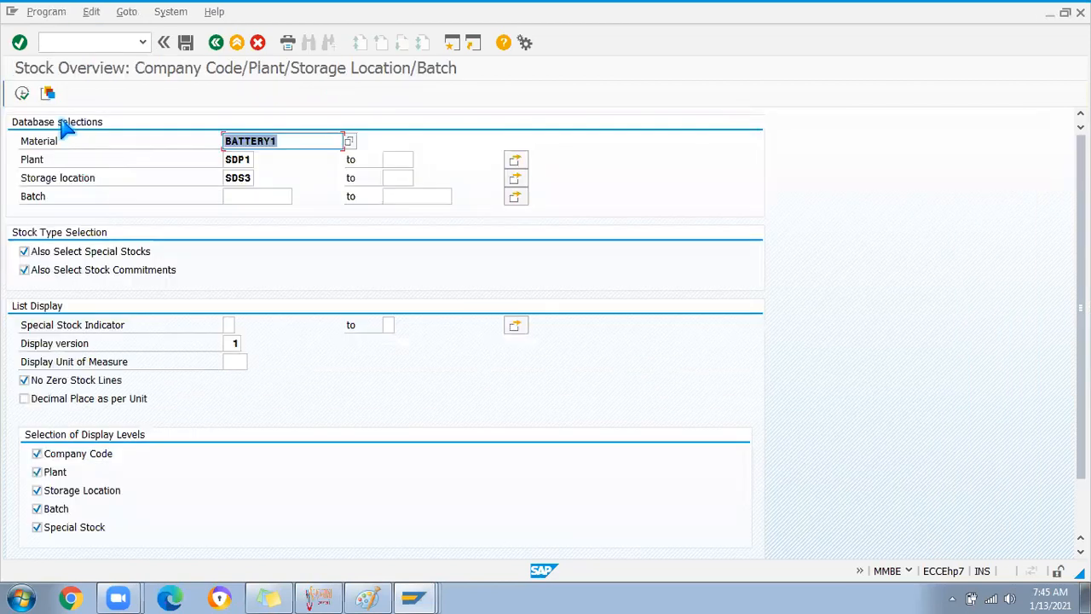
pyautogui.click(23, 94)
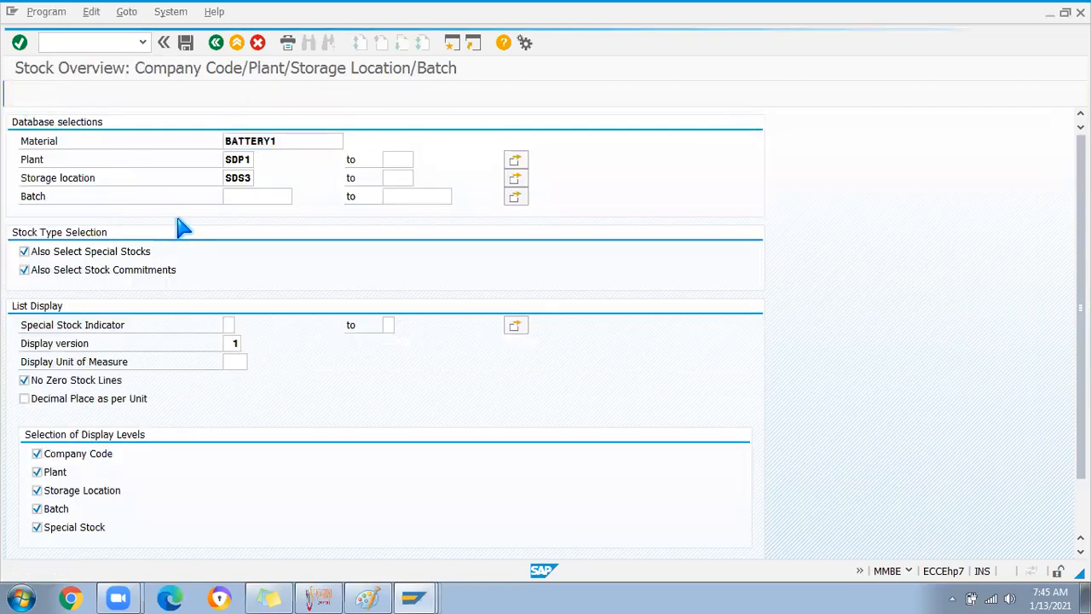
pyautogui.click(154, 373)
pyautogui.doubleClick(154, 370)
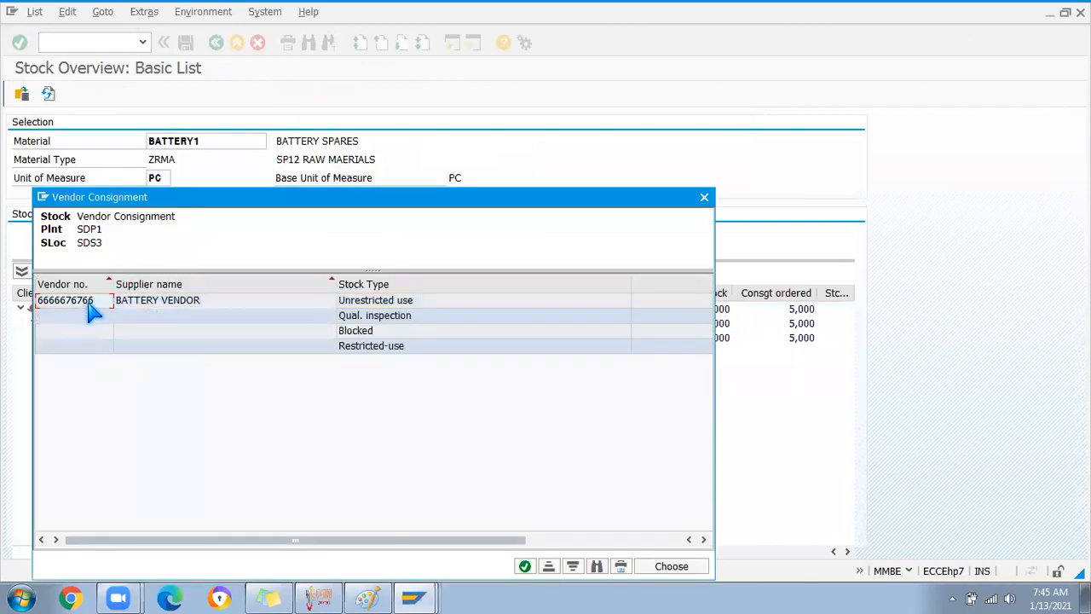
# Paste the vendor into the goods issue, check, and post it as document 100000250
pyautogui.hotkey('alt', 'Tab')
pyautogui.hotkey('alt', 'Tab')
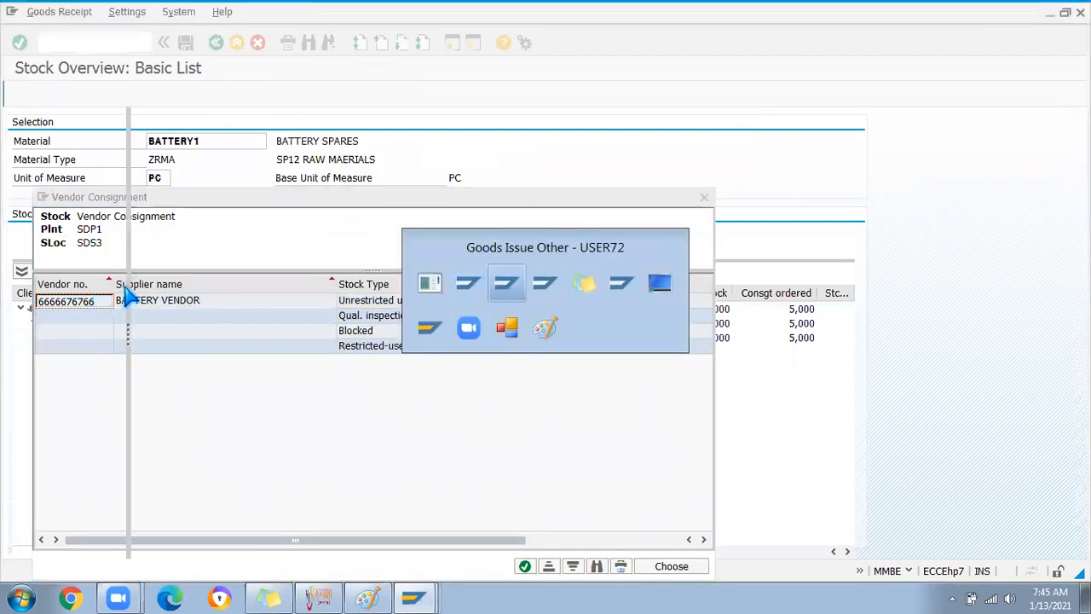
pyautogui.hotkey('ctrl', 'v')
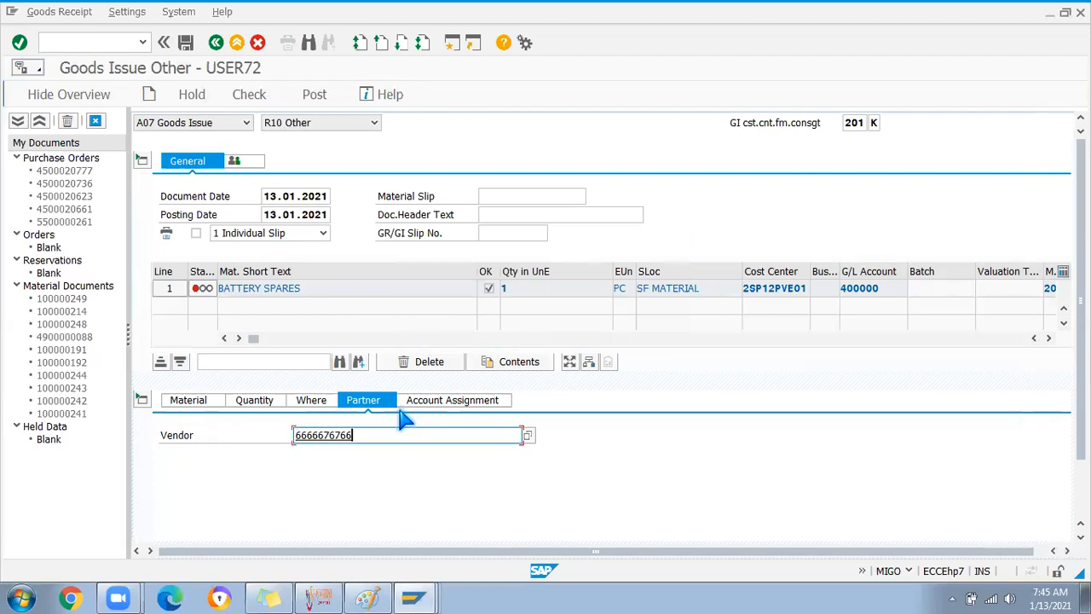
pyautogui.press('Return')
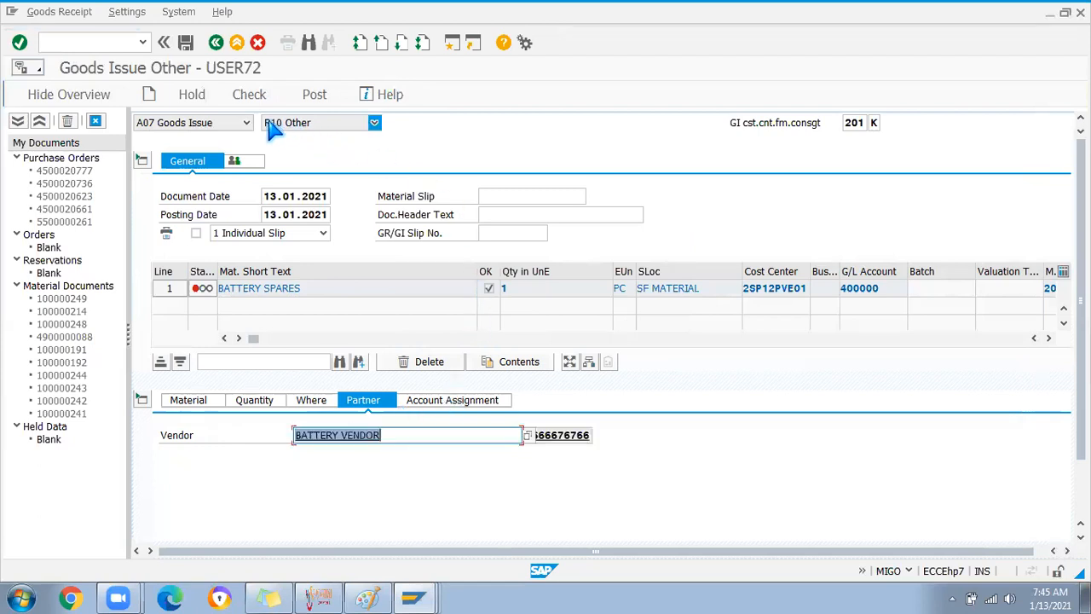
pyautogui.click(244, 97)
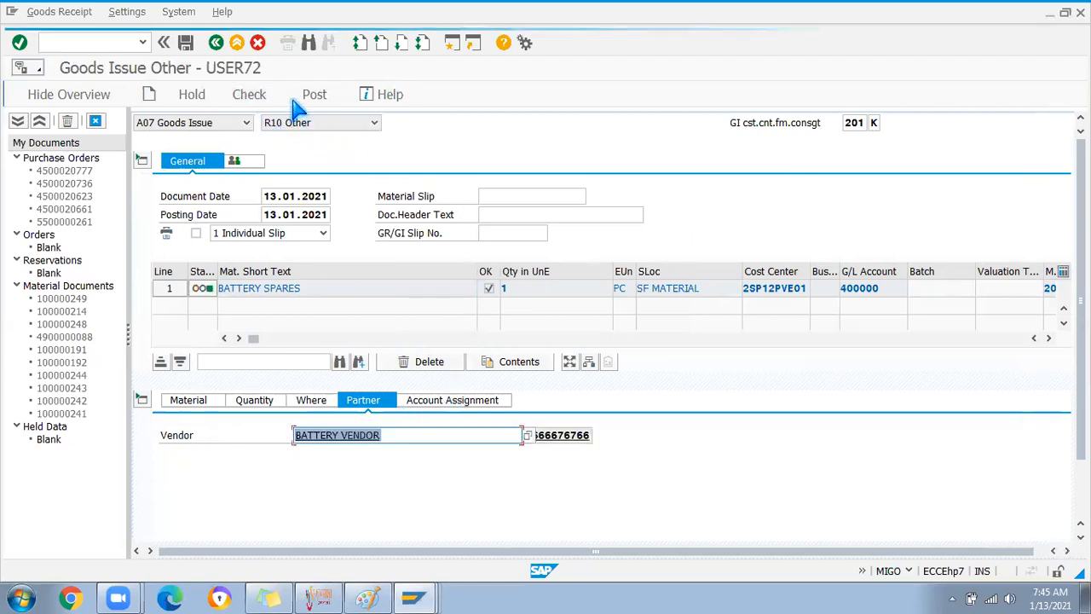
pyautogui.click(312, 97)
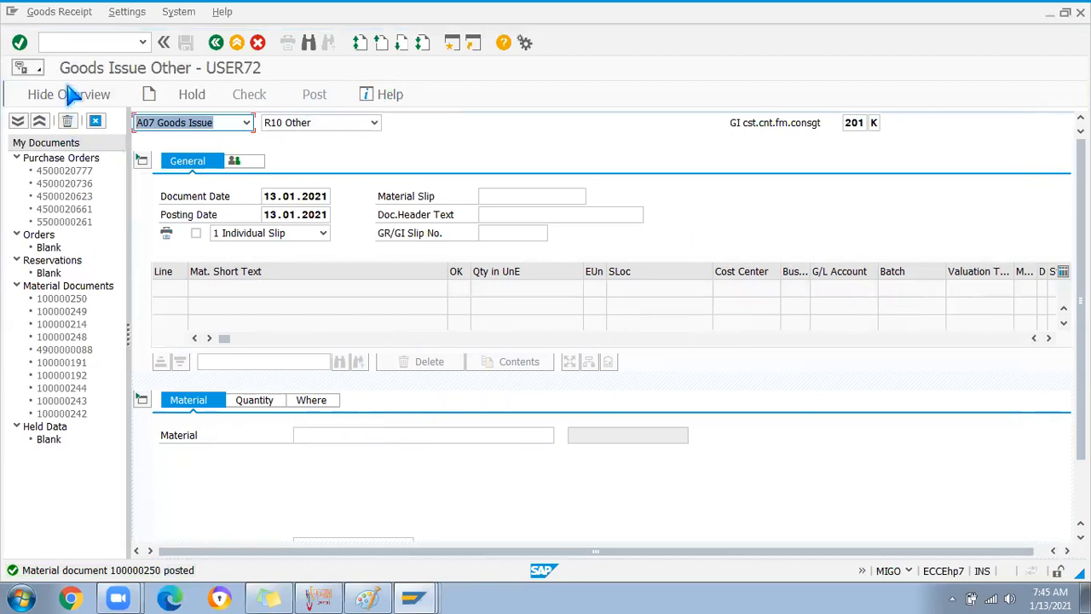
pyautogui.hotkey('alt', 'Tab')
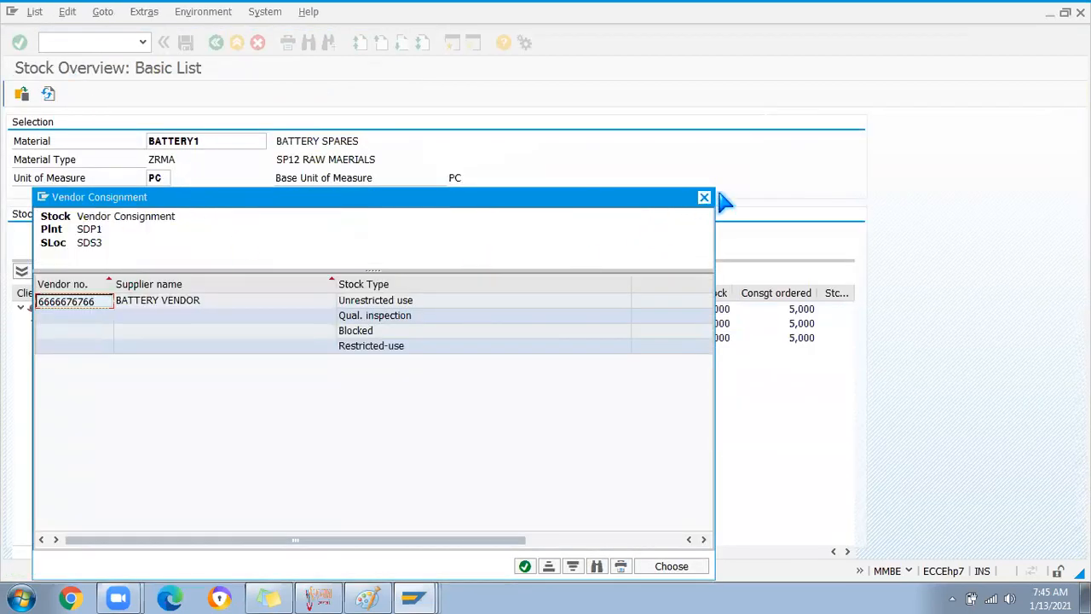
# Refresh BATTERY1's stock overview and review consignment movements, including the new 201 K issue
pyautogui.click(704, 198)
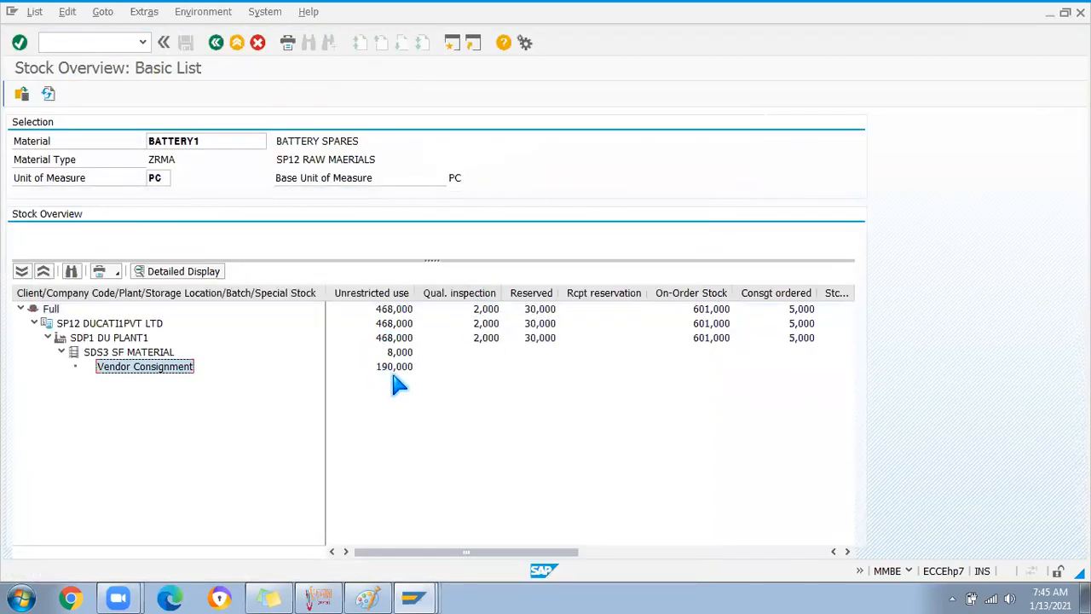
pyautogui.click(48, 94)
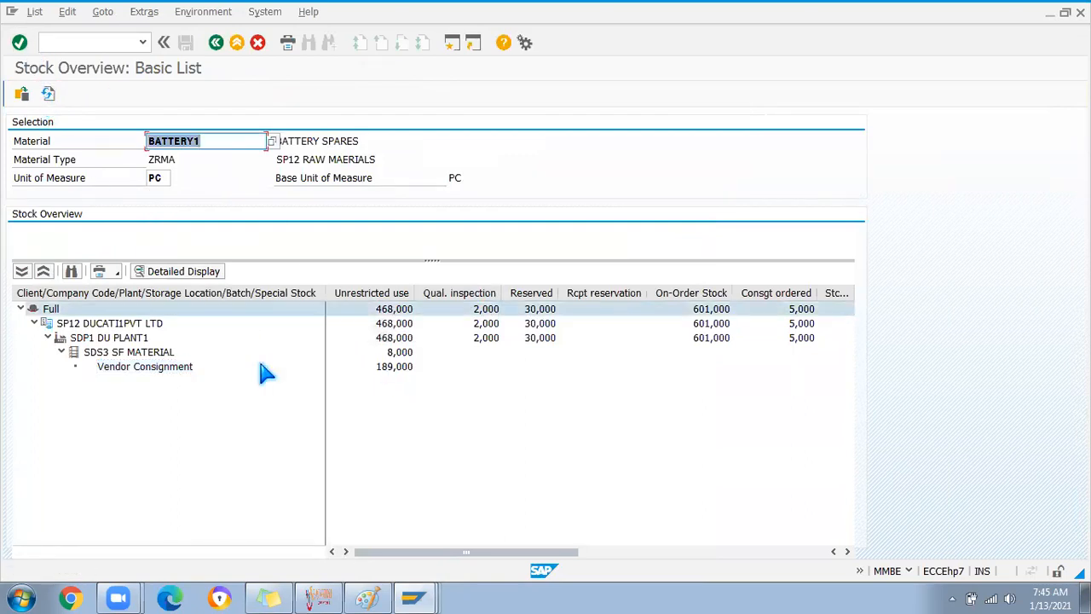
pyautogui.rightClick(386, 366)
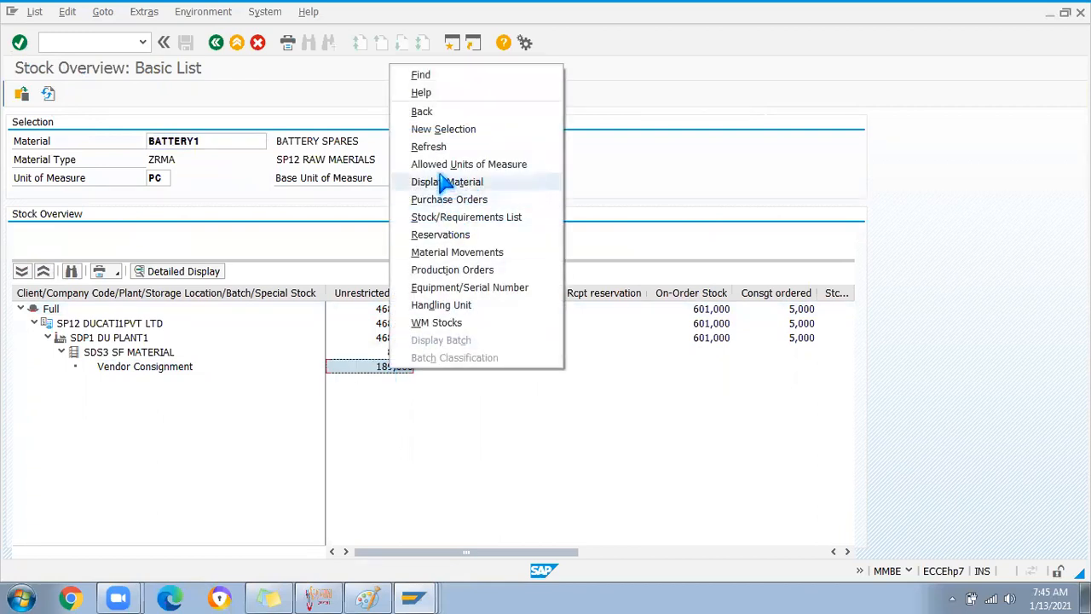
pyautogui.click(443, 253)
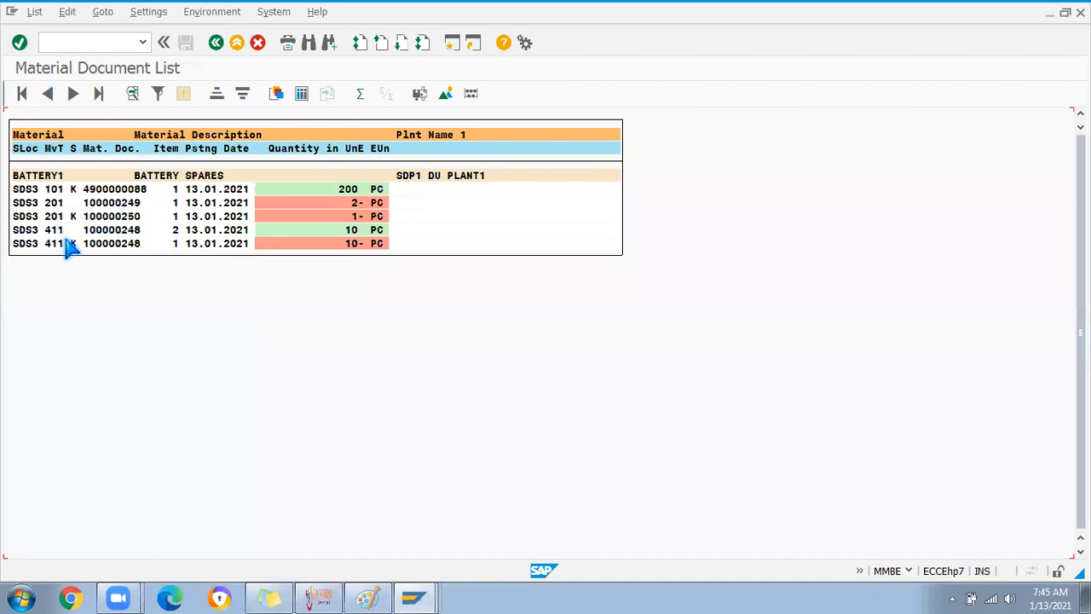
pyautogui.click(54, 215)
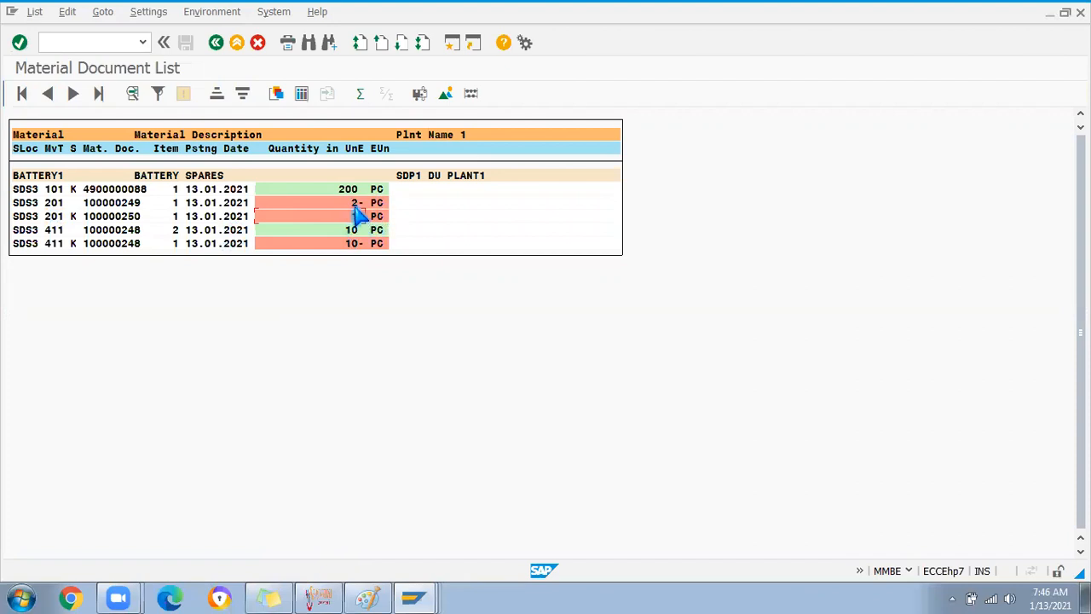
pyautogui.click(358, 243)
pyautogui.click(218, 42)
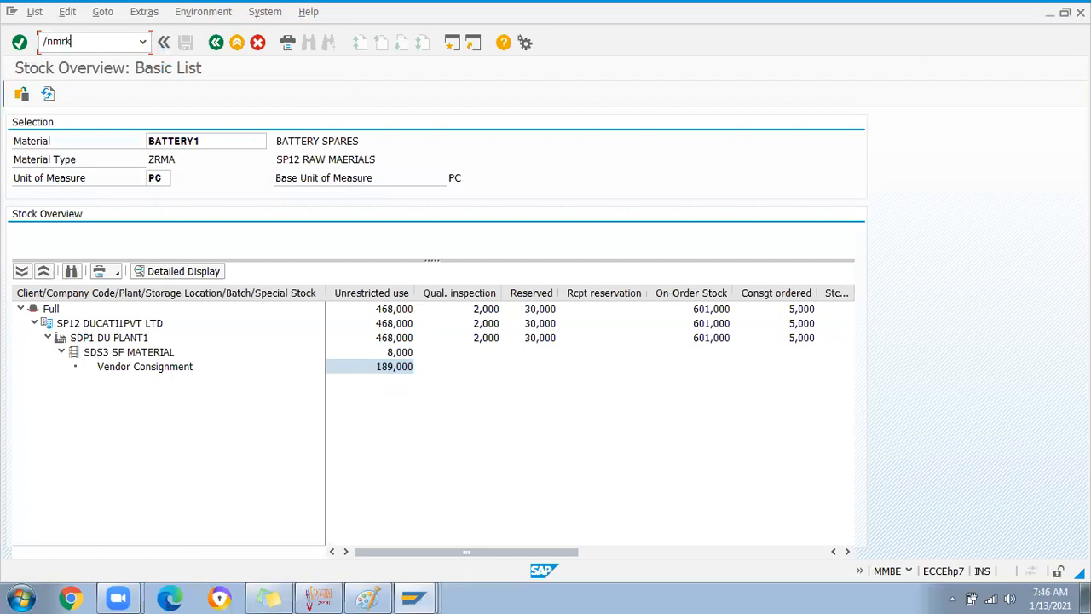
# Display consignment settlement for the pasted vendor, reviewing withdrawals 100000248 and 100000250
pyautogui.press('Return')
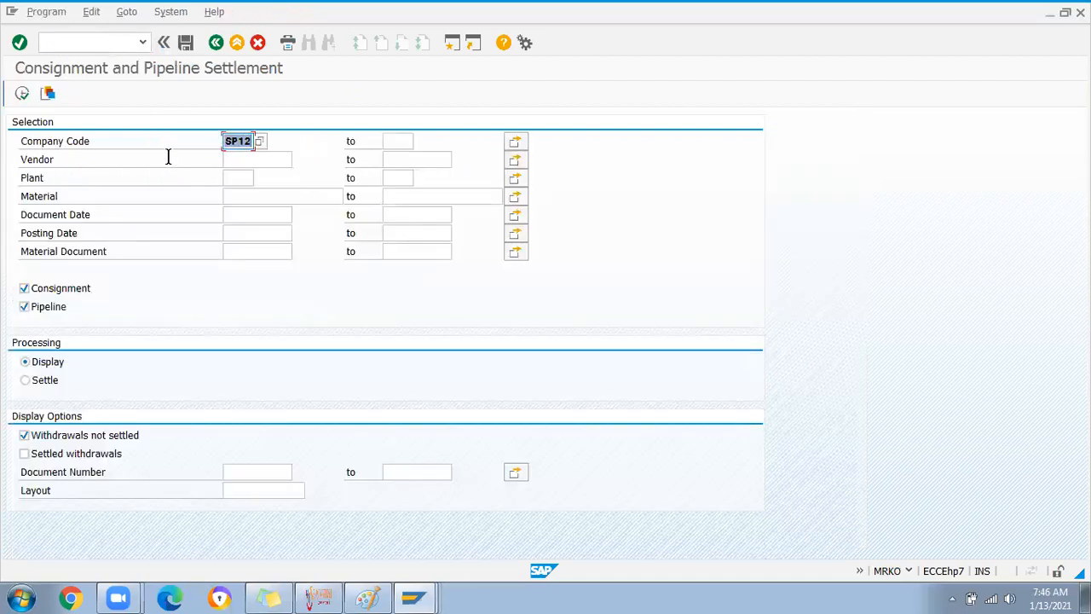
pyautogui.click(226, 159)
pyautogui.hotkey('ctrl', 'v')
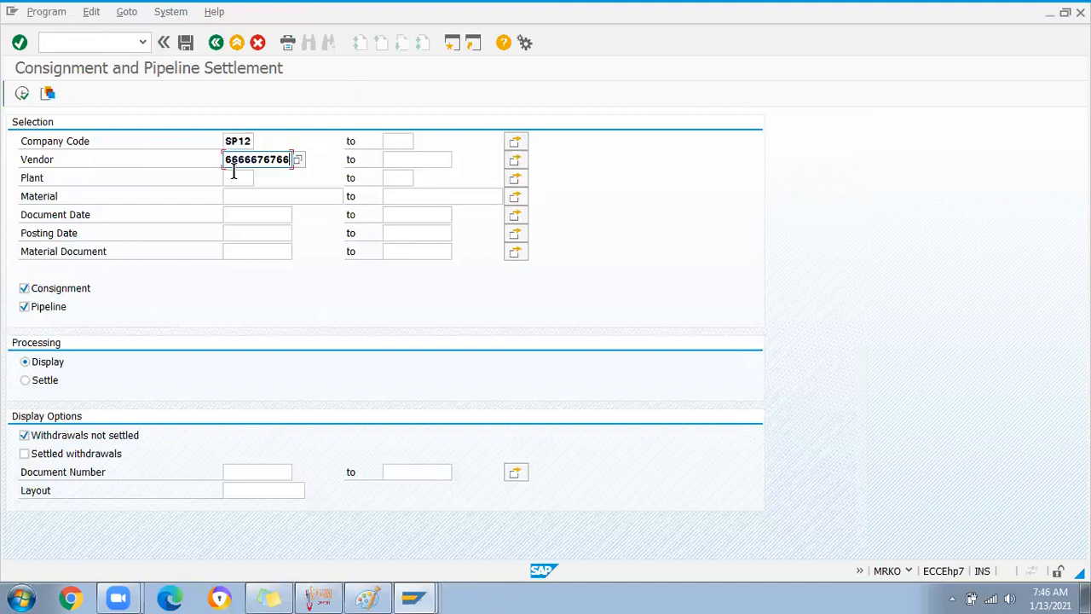
pyautogui.click(25, 307)
pyautogui.click(22, 94)
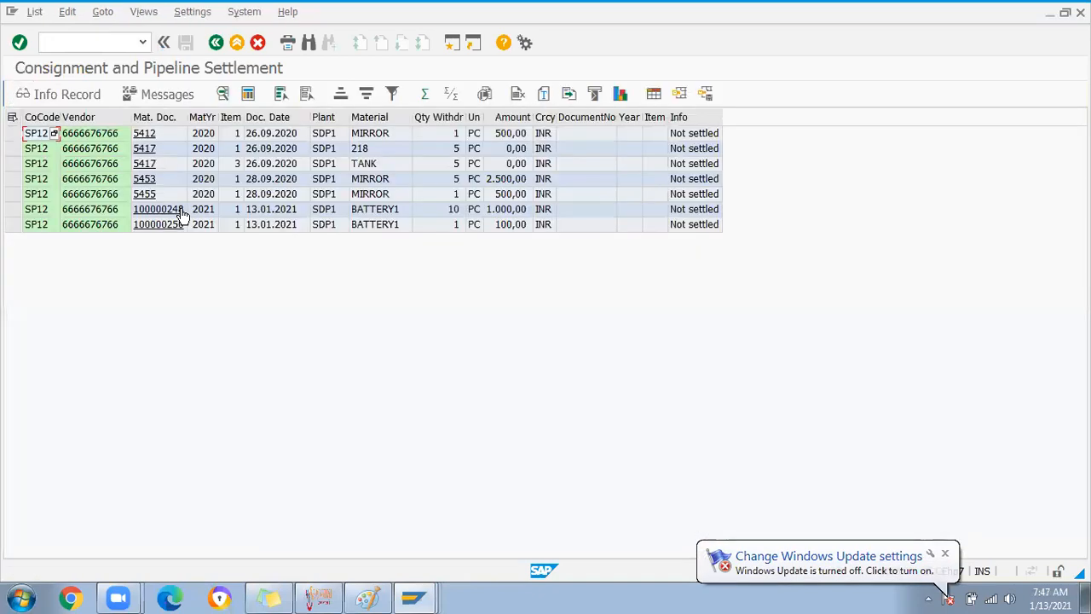
pyautogui.moveTo(465, 117); pyautogui.dragTo(514, 118)
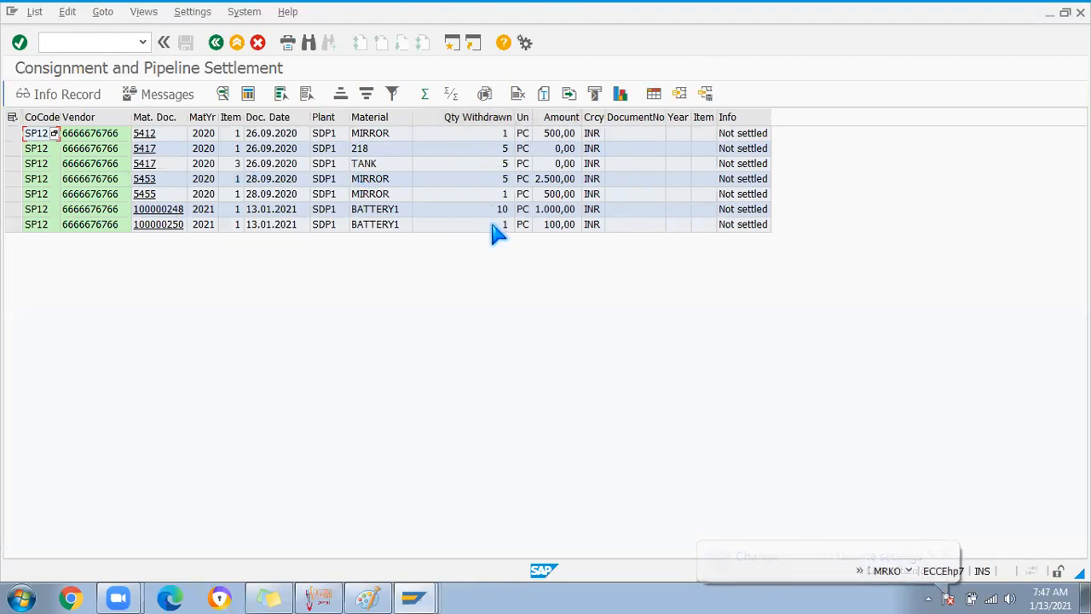
pyautogui.click(12, 209)
pyautogui.click(12, 224)
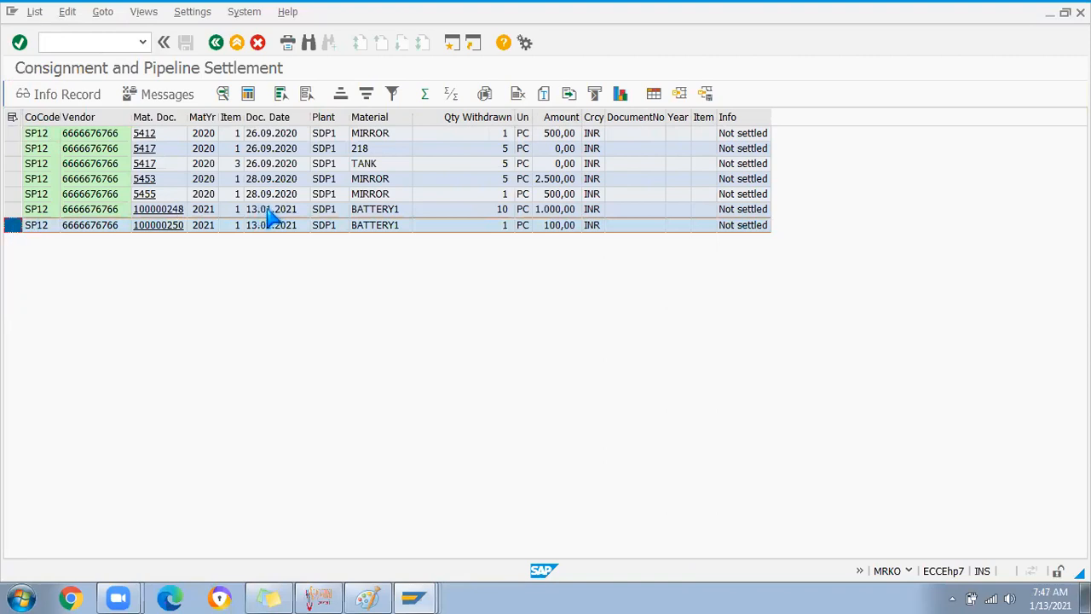
pyautogui.click(499, 226)
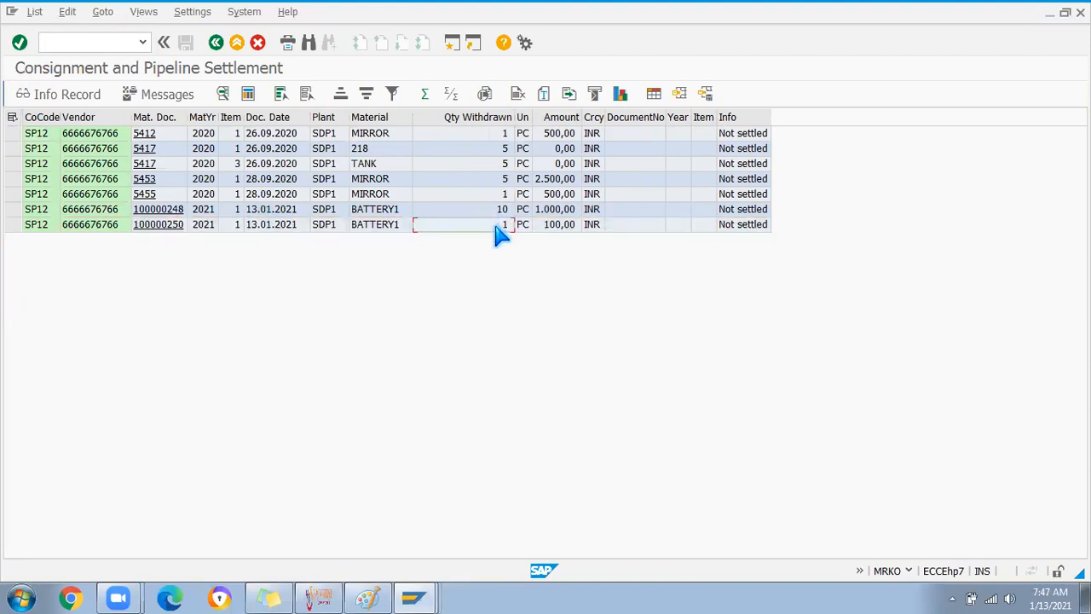
pyautogui.click(278, 212)
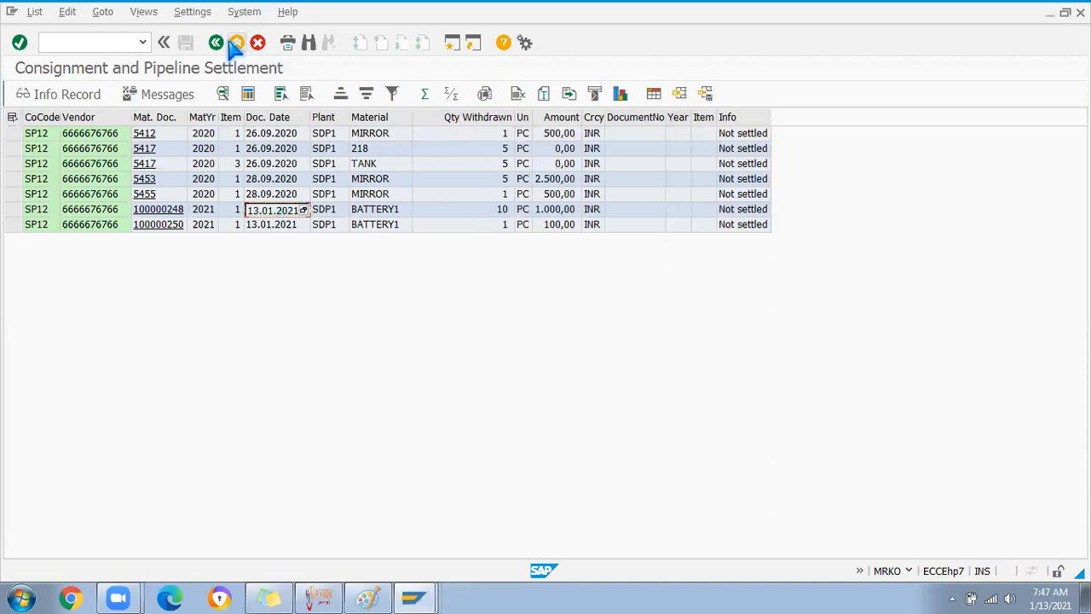
pyautogui.click(216, 41)
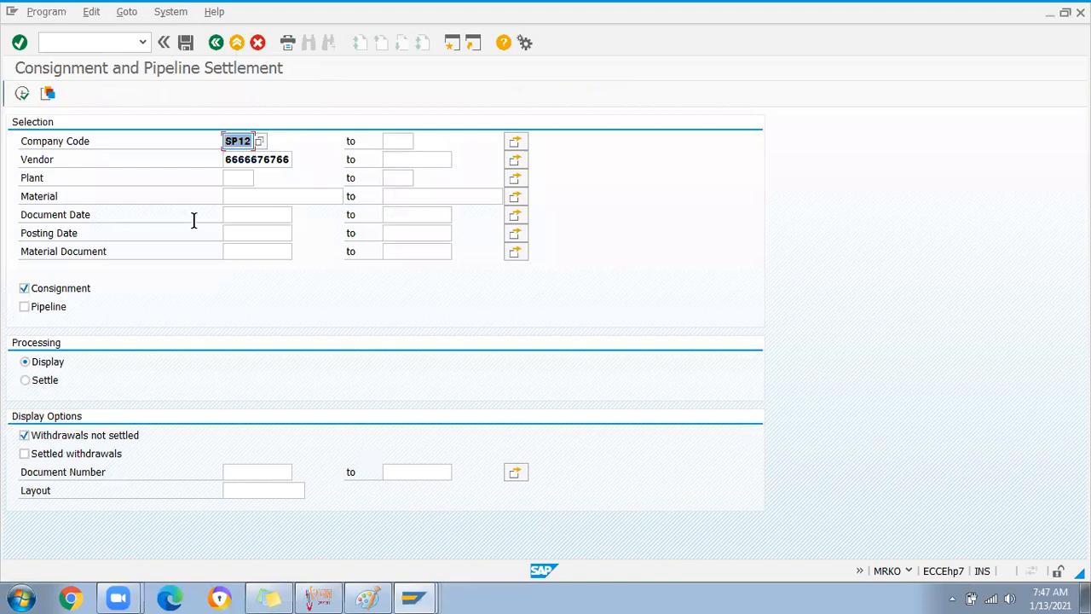
# Rerun the settlement list with posting date 13.01.2021 and check its amounts
pyautogui.click(235, 233)
pyautogui.write('13.01.2021')
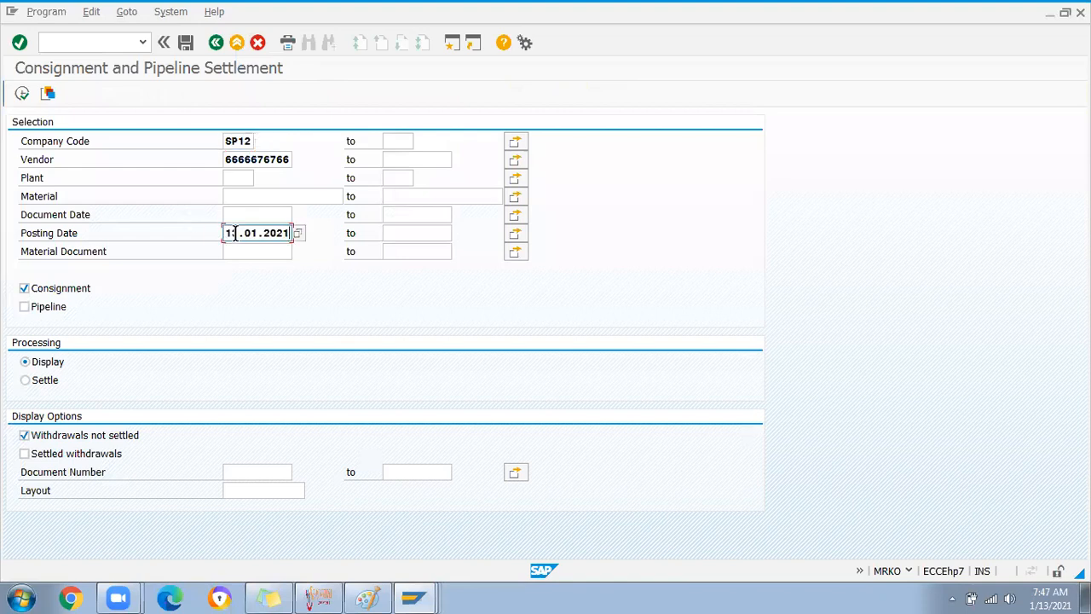
pyautogui.click(21, 93)
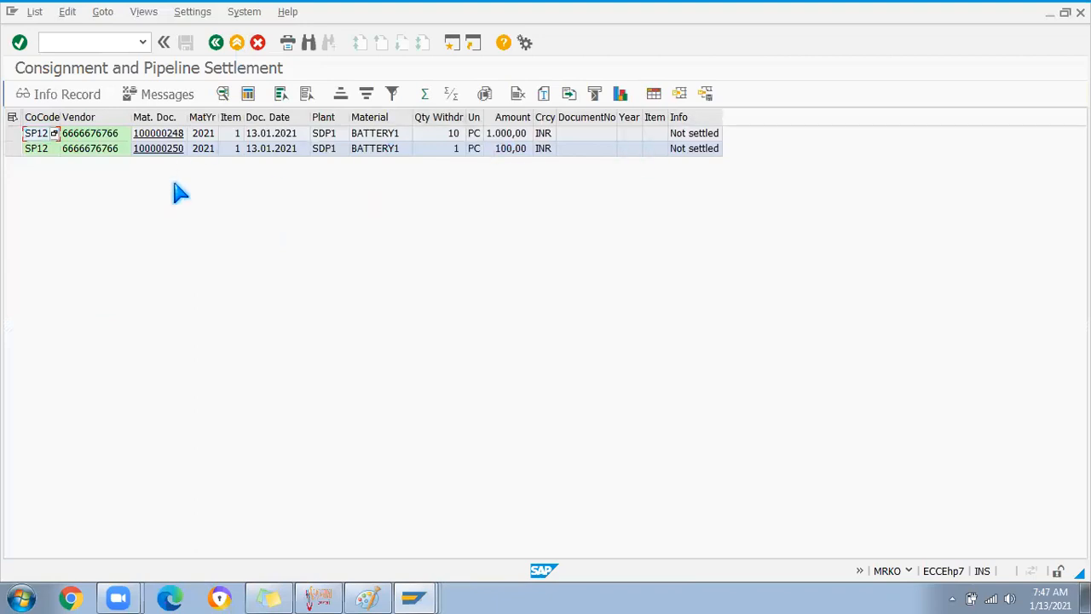
pyautogui.moveTo(531, 117); pyautogui.dragTo(591, 116)
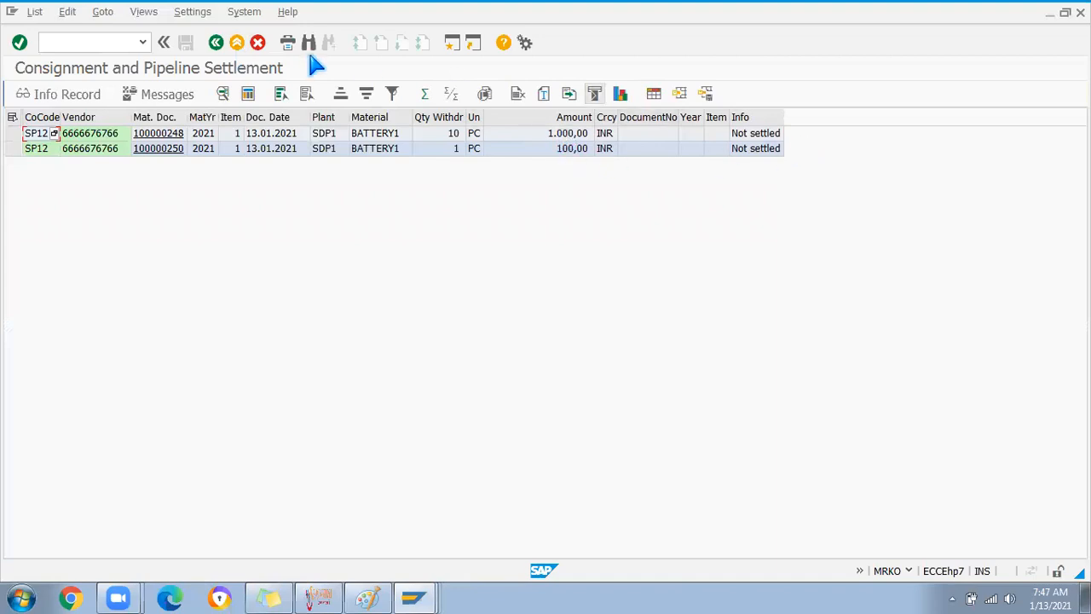
pyautogui.click(216, 43)
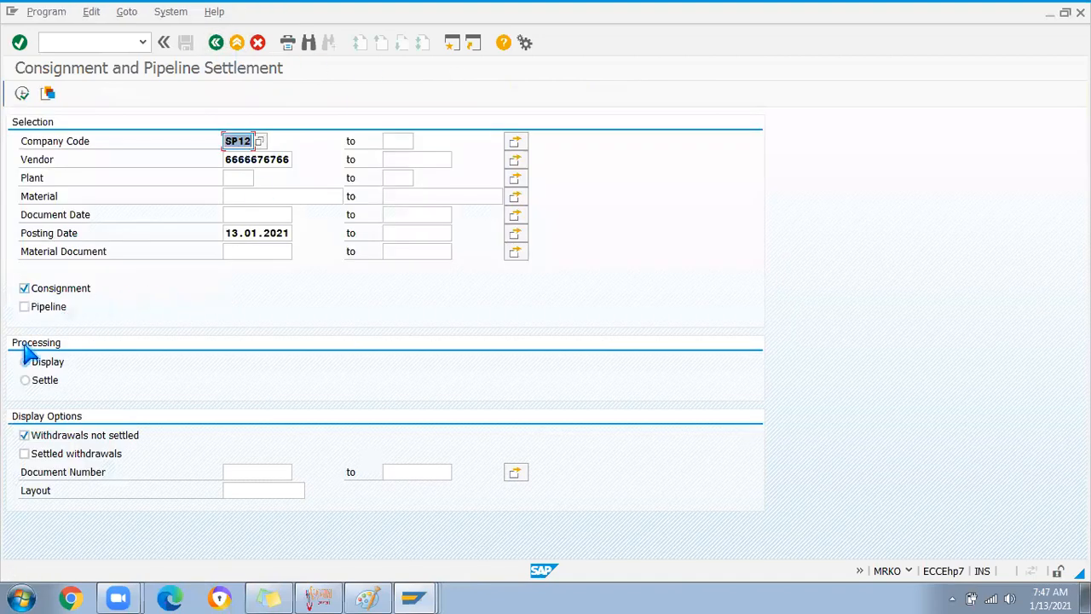
# Run the settlement in Settle mode and open the resulting invoice document 100000020
pyautogui.click(26, 380)
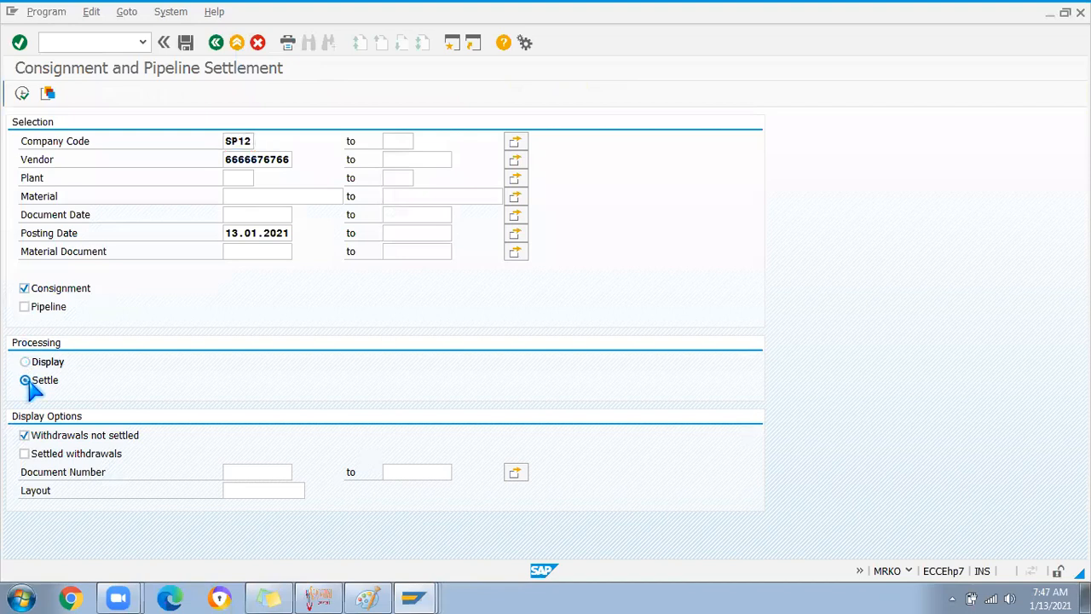
pyautogui.click(21, 93)
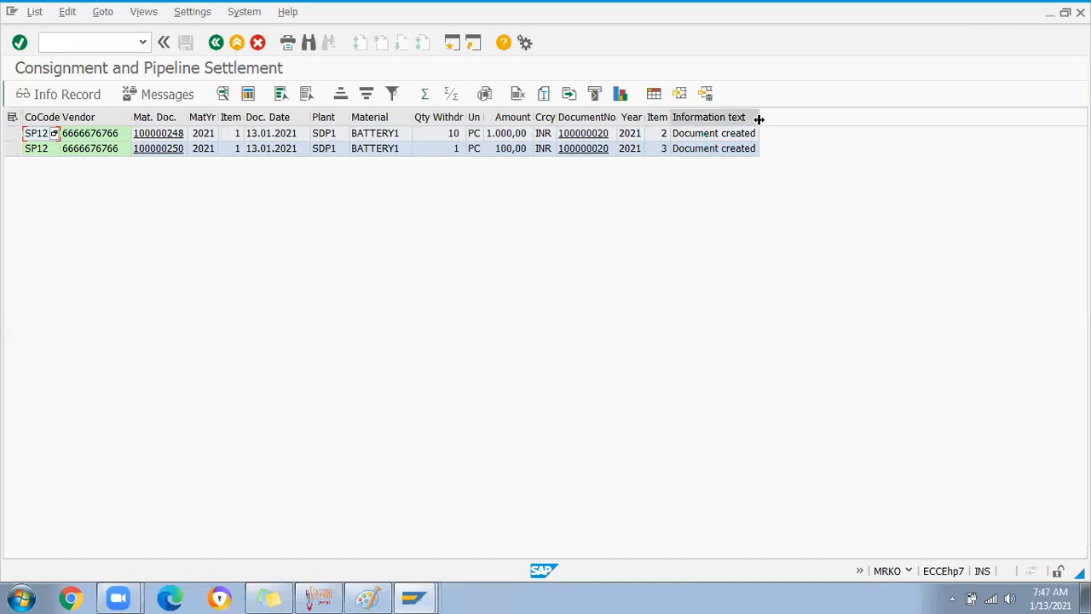
pyautogui.moveTo(759, 119); pyautogui.dragTo(859, 121)
pyautogui.moveTo(668, 114)
pyautogui.mouseDown()
pyautogui.moveTo(701, 114)
pyautogui.moveTo(678, 114)
pyautogui.mouseUp()
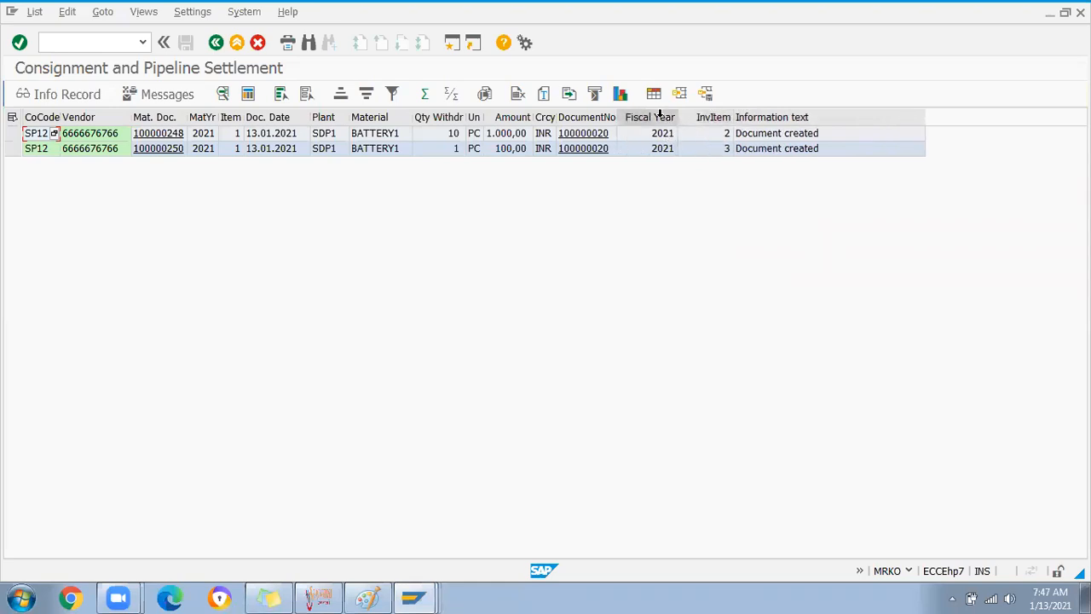
pyautogui.doubleClick(615, 116)
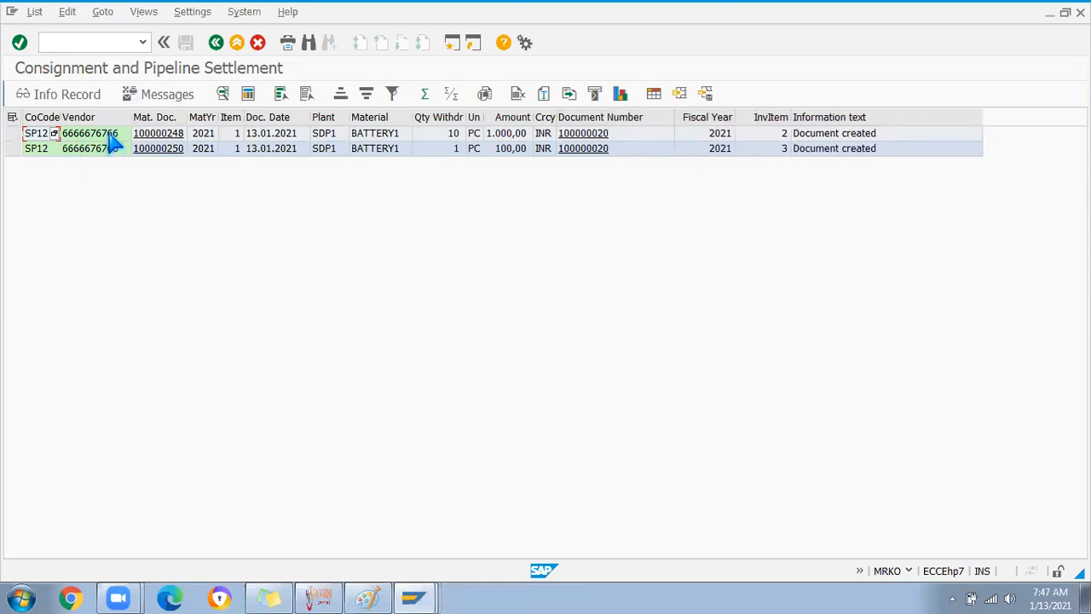
pyautogui.click(584, 136)
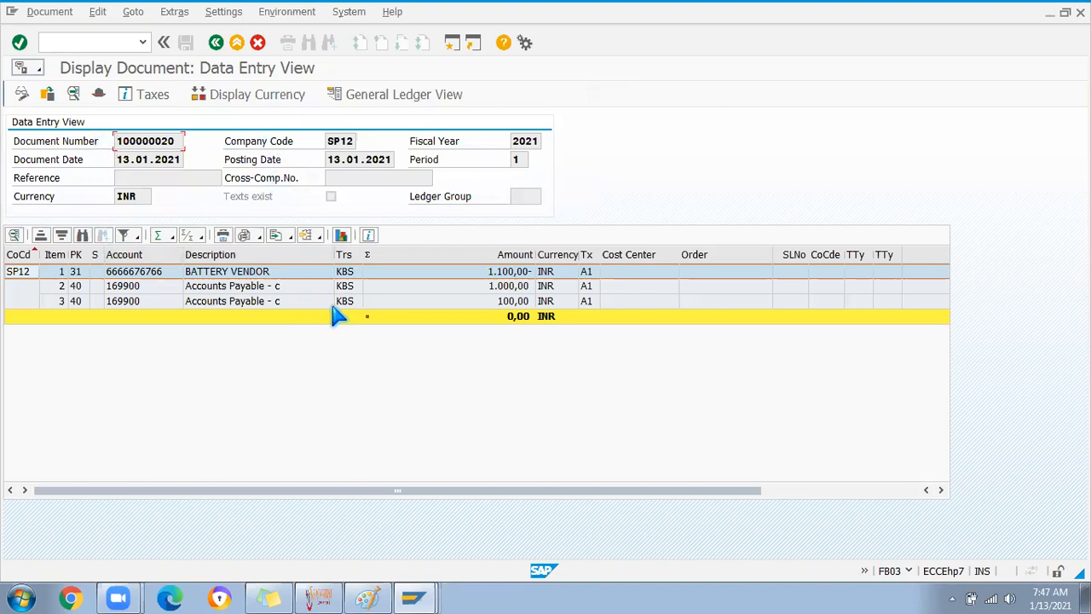
pyautogui.click(343, 273)
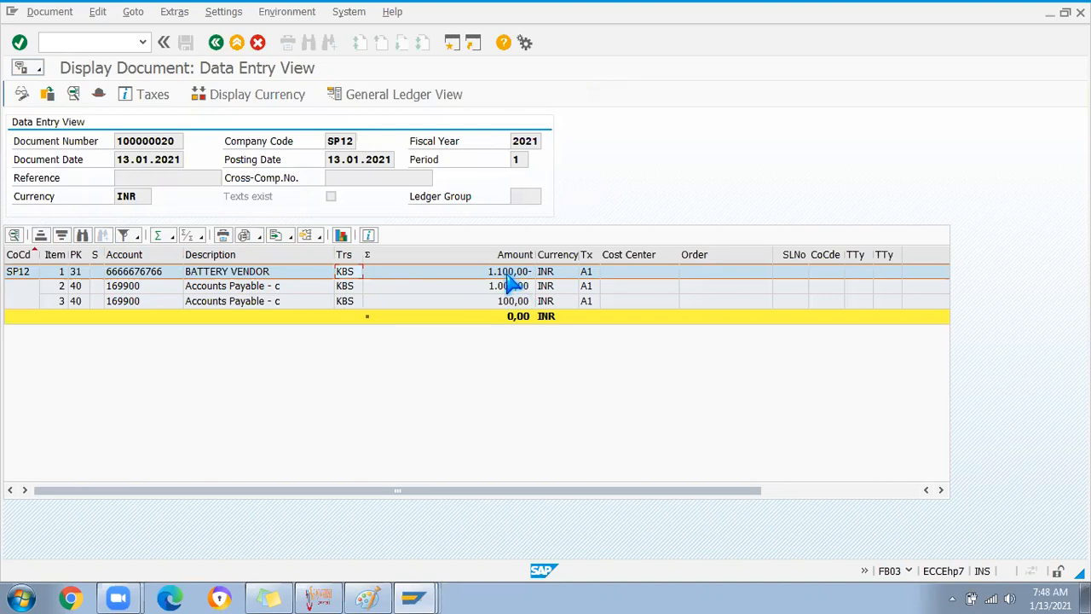
pyautogui.click(269, 289)
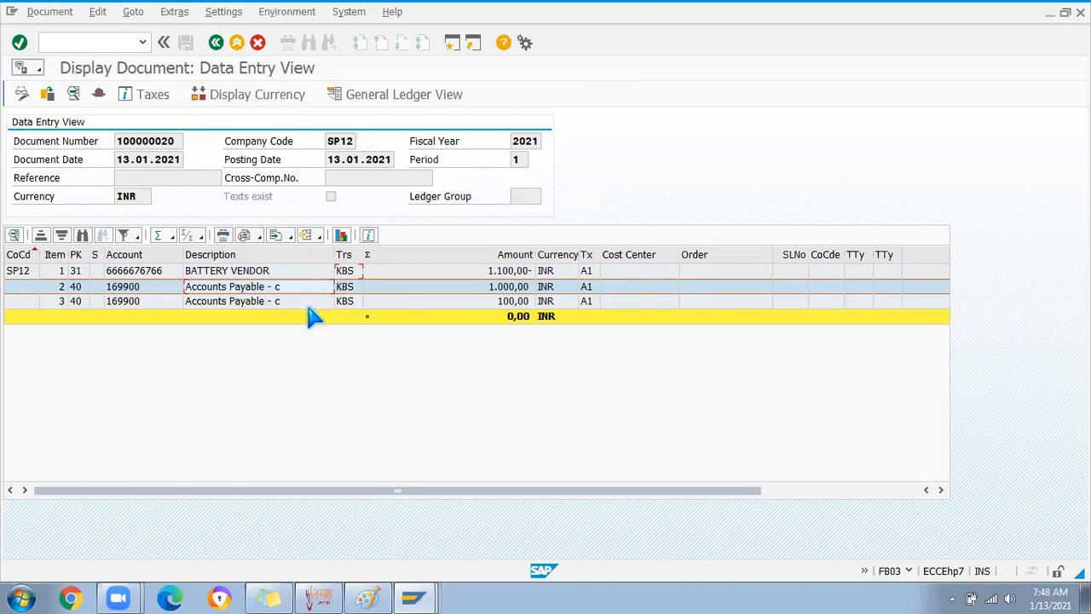
pyautogui.click(512, 304)
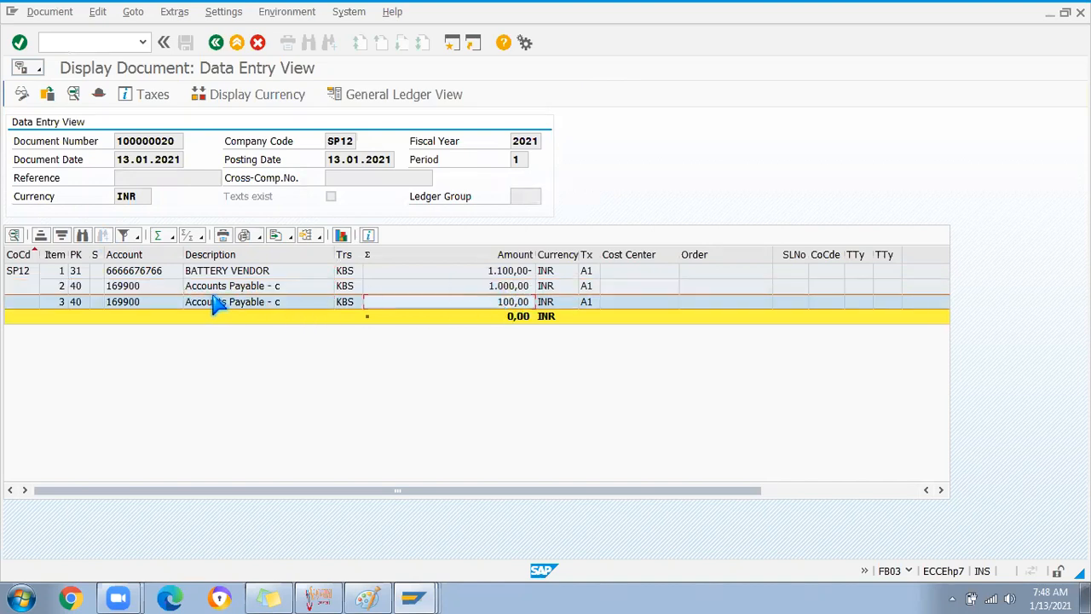
pyautogui.click(134, 288)
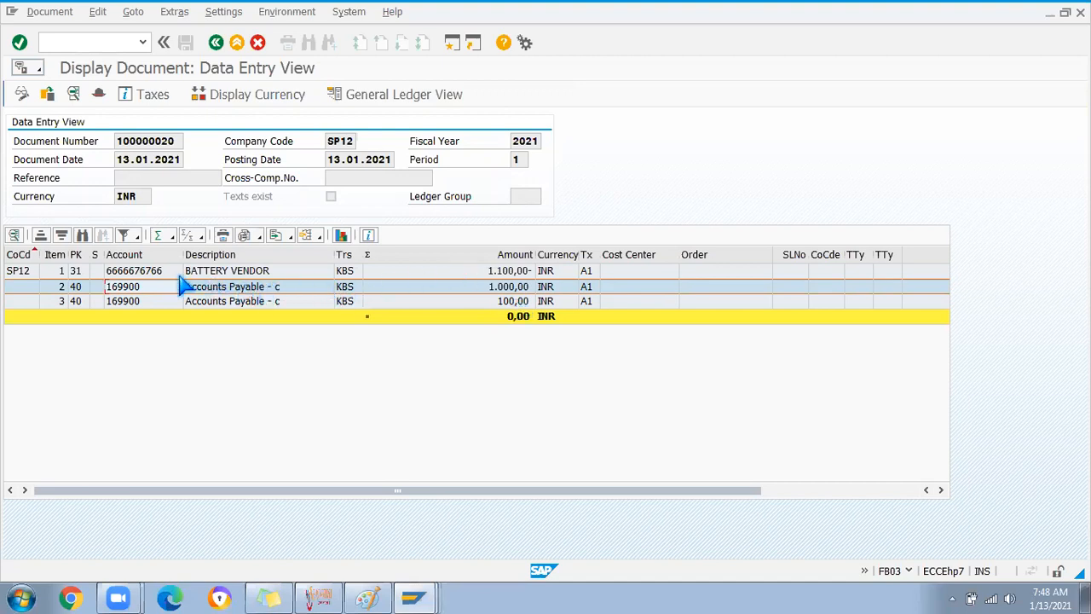
pyautogui.click(148, 277)
pyautogui.click(134, 286)
pyautogui.click(134, 272)
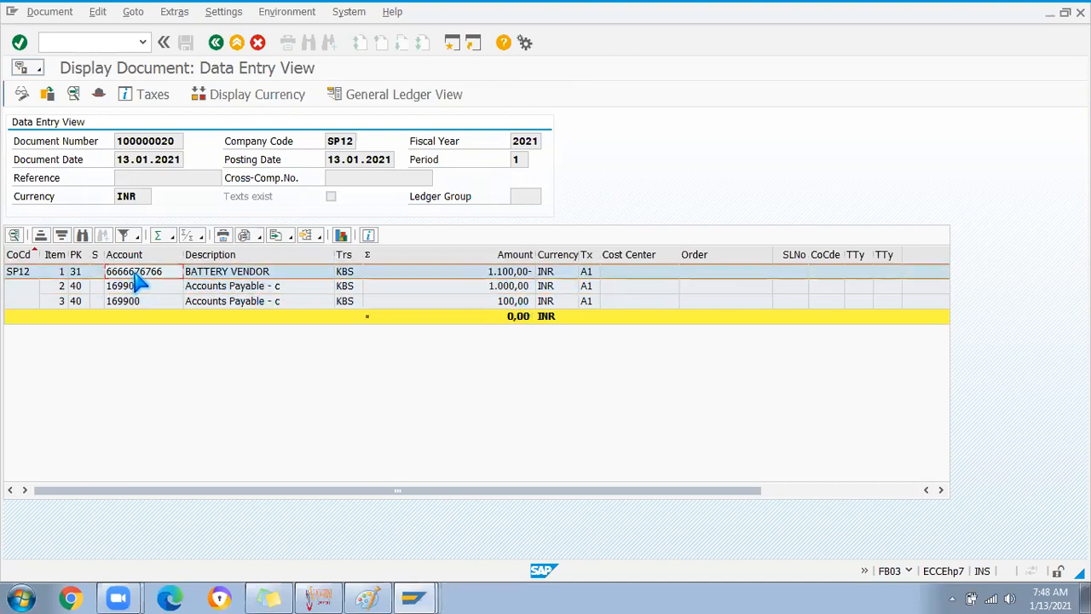
pyautogui.moveTo(183, 254); pyautogui.dragTo(253, 254)
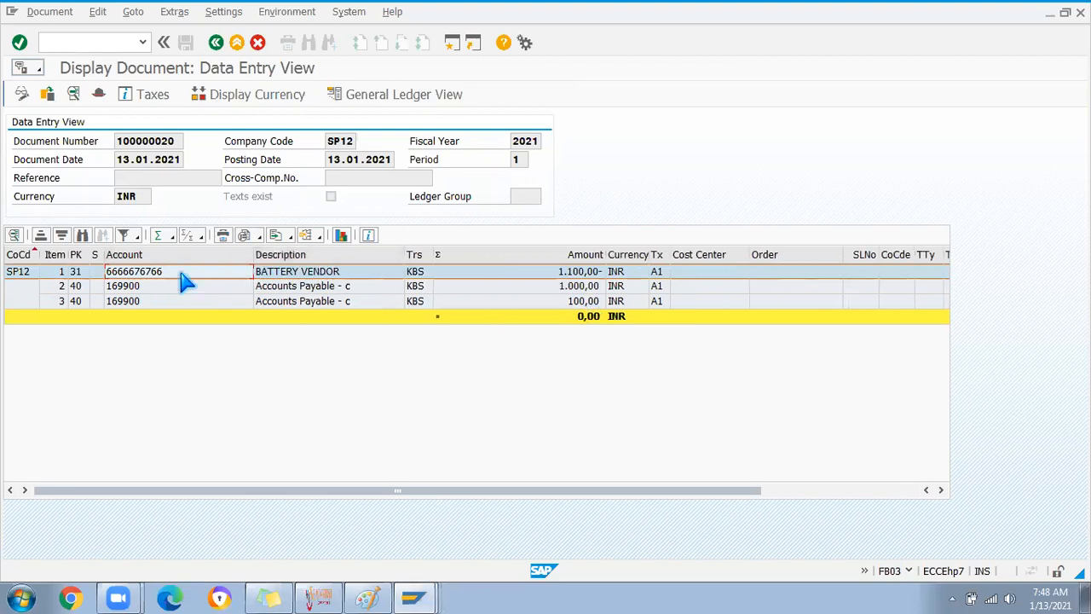
pyautogui.click(148, 285)
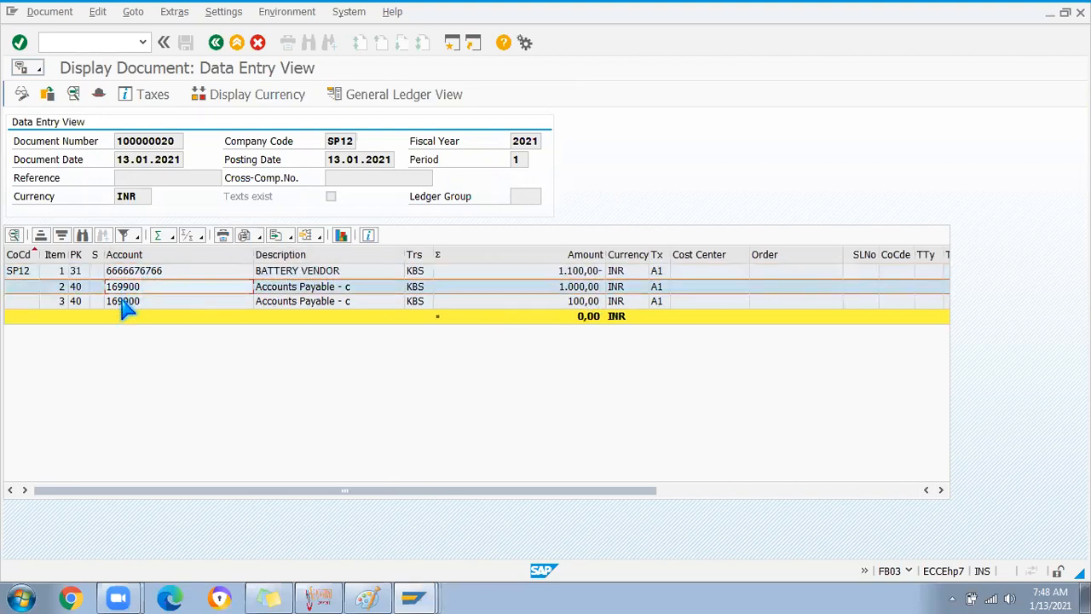
pyautogui.click(122, 303)
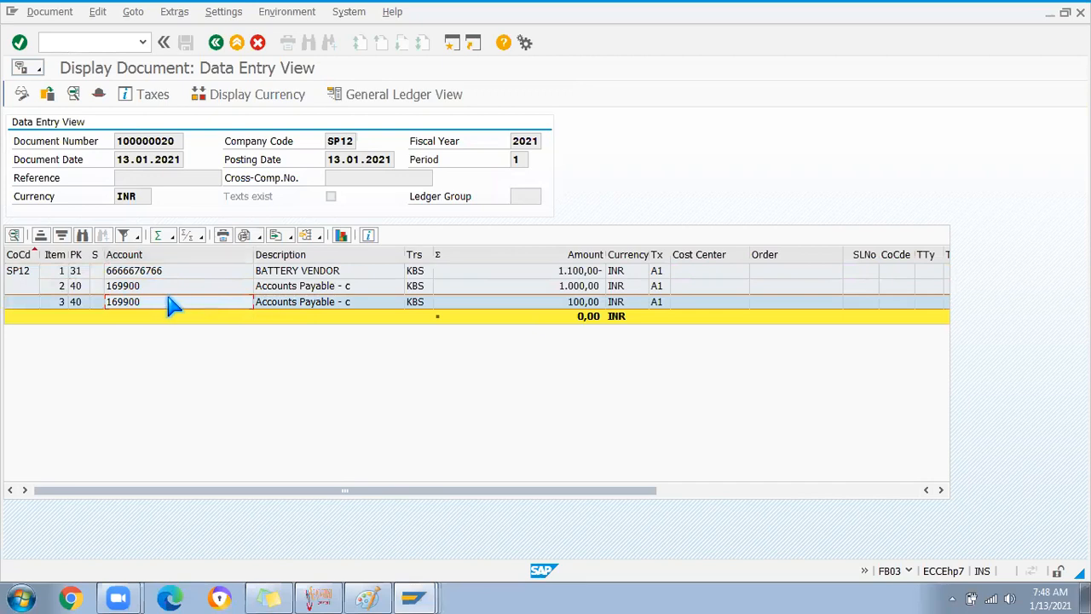
pyautogui.click(162, 288)
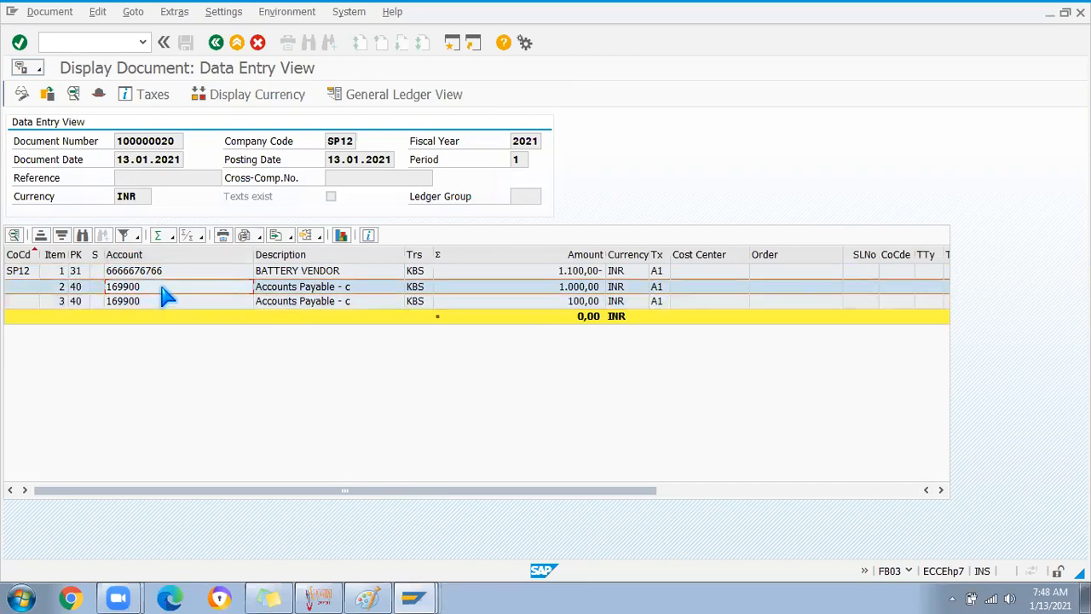
pyautogui.click(227, 271)
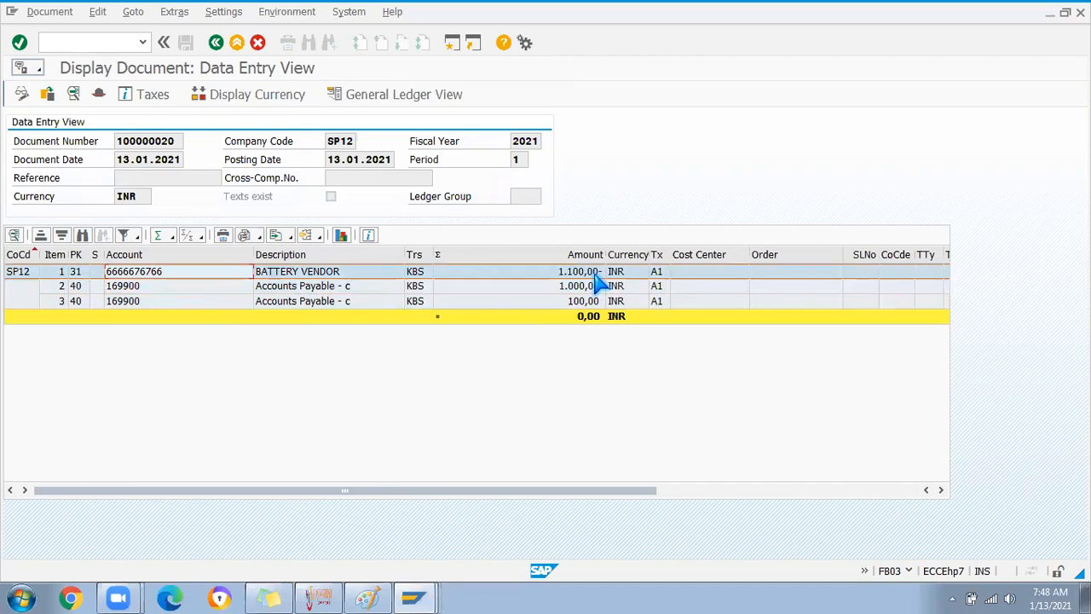
pyautogui.moveTo(596, 253); pyautogui.dragTo(620, 254)
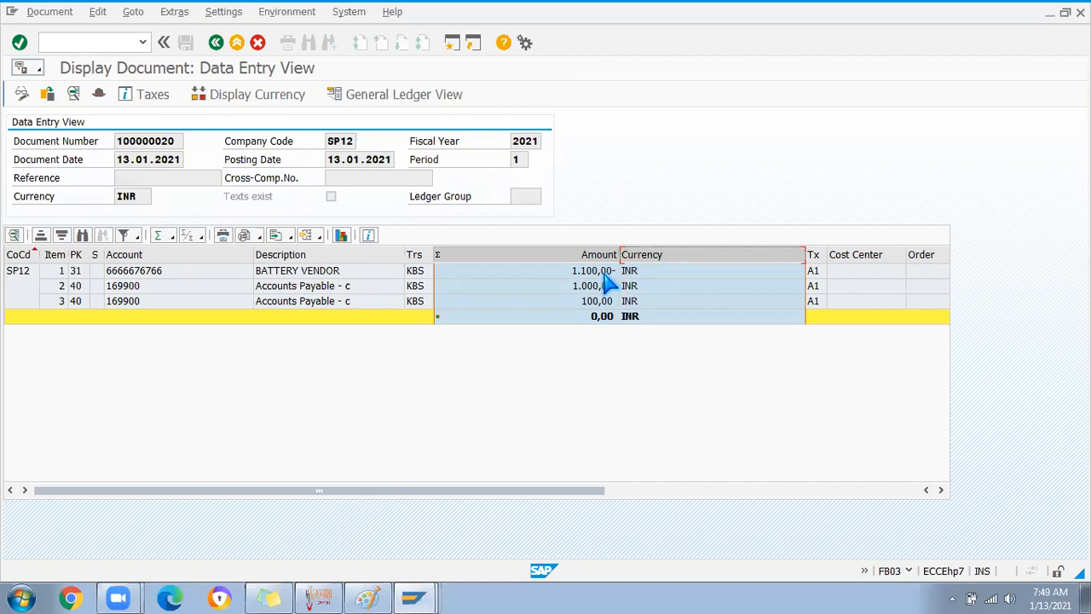
# Leave the settlement document and bring up the Paint consignment notes
pyautogui.click(218, 45)
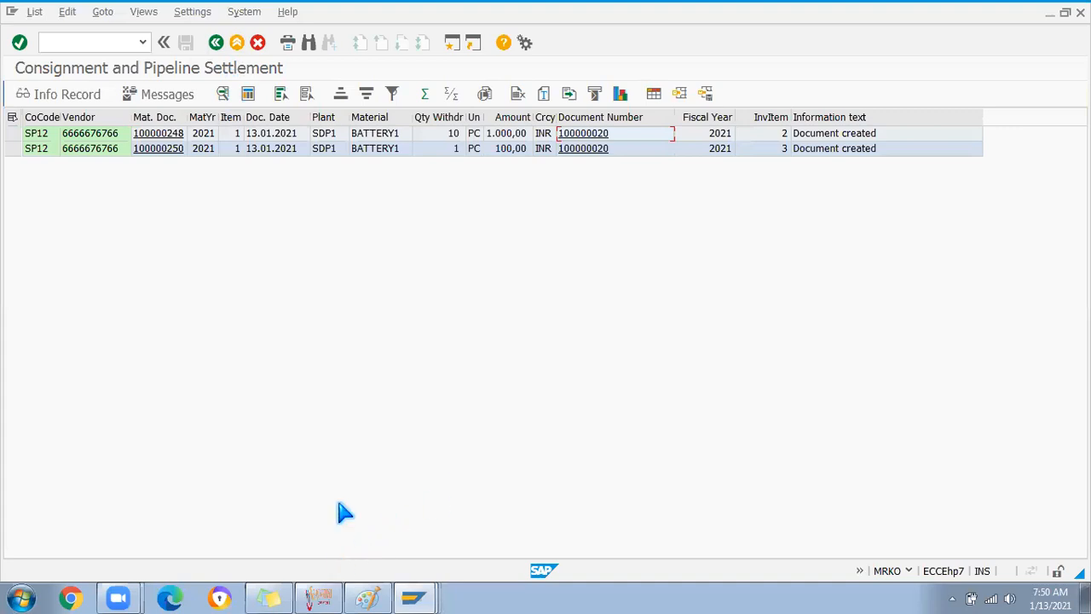
pyautogui.hotkey('alt', 'Tab')
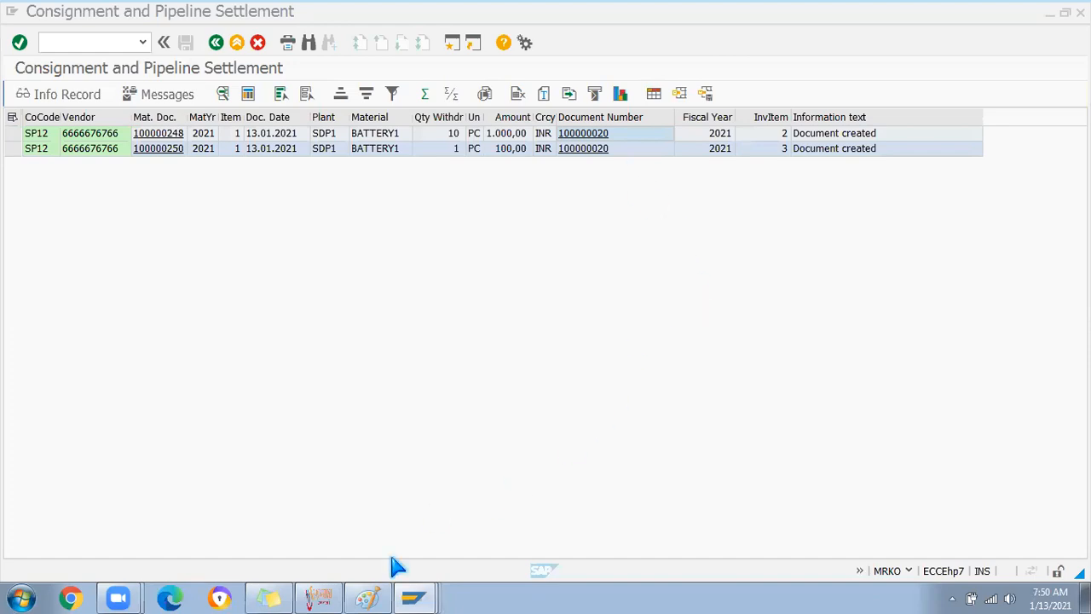
pyautogui.click(368, 598)
# Start a new blank Paint page, discarding the old notes without saving
pyautogui.click(19, 27)
pyautogui.click(45, 60)
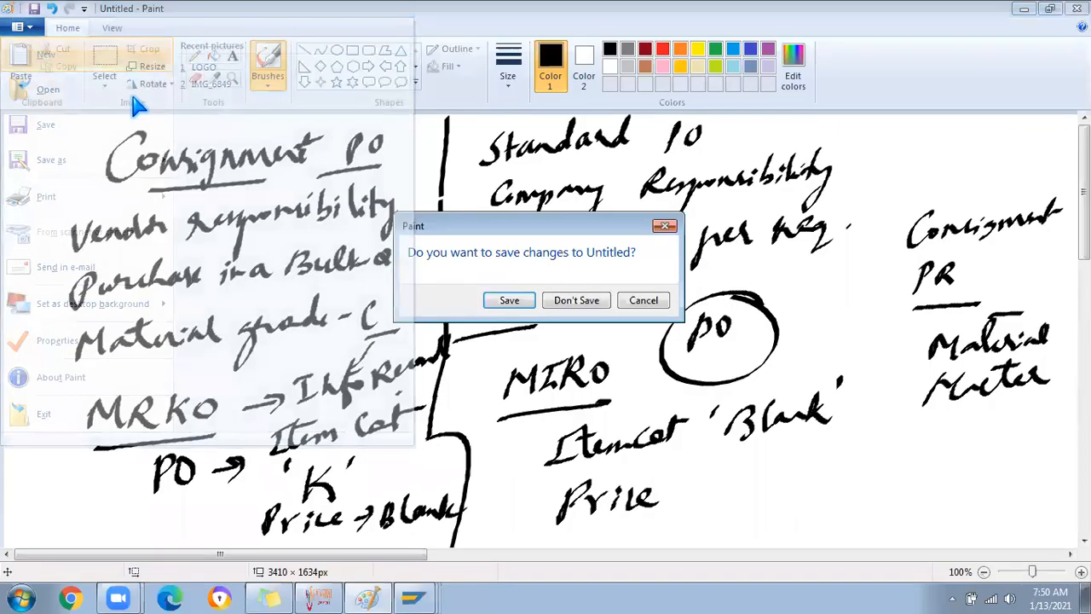
pyautogui.click(571, 305)
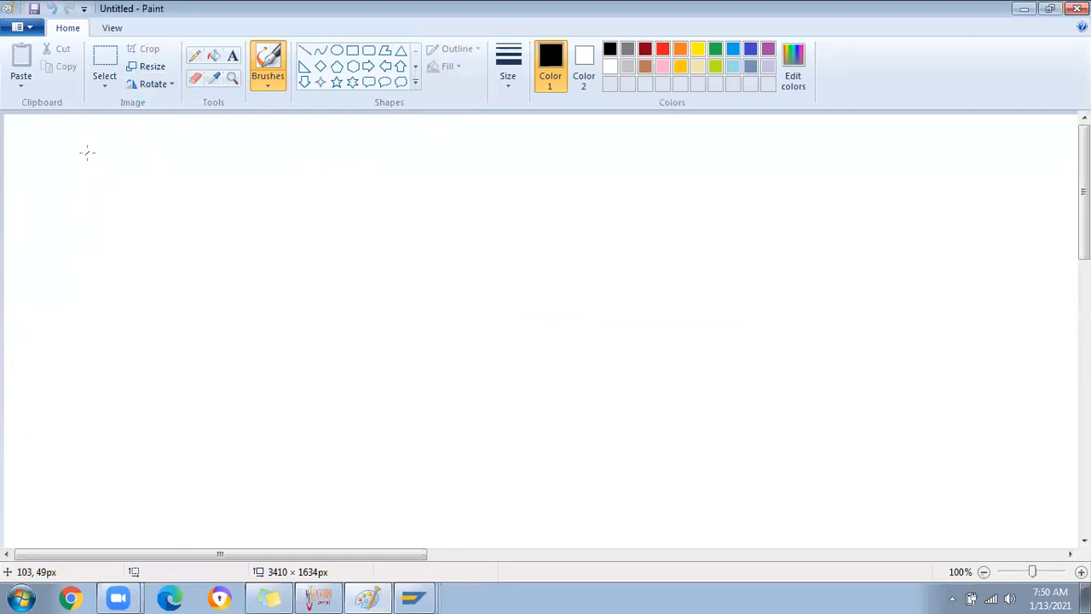
# Handwrite "Consignment PO → 'K' → saved" and begin the "MIGO →" line
pyautogui.moveTo(100, 158)
pyautogui.mouseDown()
pyautogui.moveTo(72, 159)
pyautogui.moveTo(102, 155)
pyautogui.moveTo(89, 171)
pyautogui.mouseUp()
pyautogui.moveTo(135, 144)
pyautogui.mouseDown()
pyautogui.moveTo(123, 162)
pyautogui.moveTo(189, 161)
pyautogui.moveTo(184, 152)
pyautogui.moveTo(262, 137)
pyautogui.moveTo(292, 155)
pyautogui.moveTo(319, 134)
pyautogui.moveTo(433, 150)
pyautogui.mouseUp()
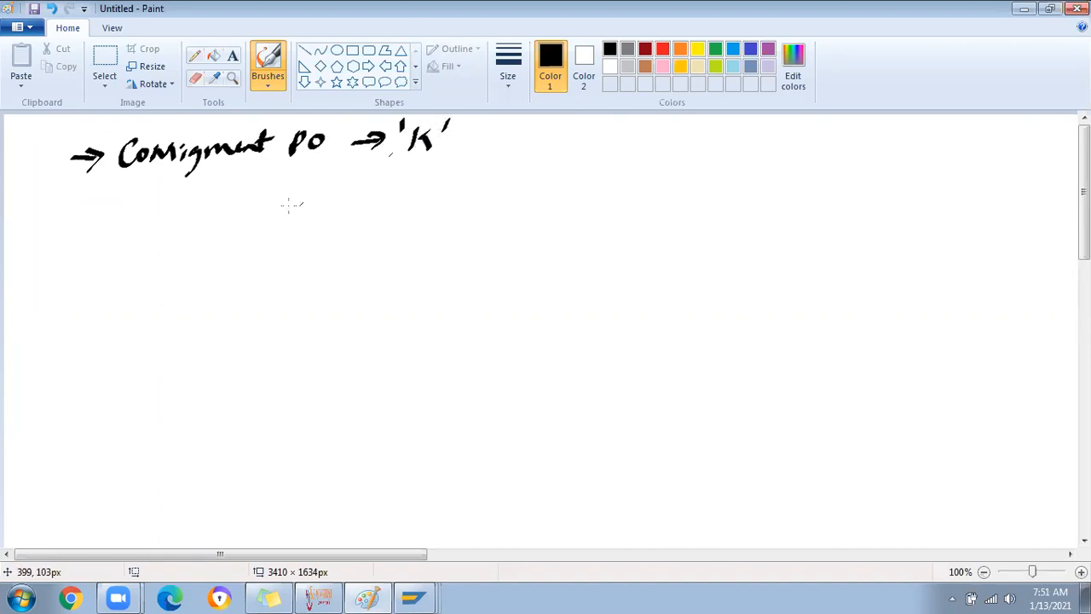
pyautogui.moveTo(68, 221)
pyautogui.mouseDown()
pyautogui.moveTo(99, 219)
pyautogui.moveTo(87, 231)
pyautogui.mouseUp()
pyautogui.moveTo(457, 141)
pyautogui.mouseDown()
pyautogui.moveTo(484, 138)
pyautogui.moveTo(474, 150)
pyautogui.mouseUp()
pyautogui.moveTo(515, 133)
pyautogui.mouseDown()
pyautogui.moveTo(500, 150)
pyautogui.moveTo(518, 147)
pyautogui.mouseUp()
pyautogui.moveTo(528, 136)
pyautogui.mouseDown()
pyautogui.moveTo(531, 146)
pyautogui.moveTo(586, 130)
pyautogui.moveTo(560, 142)
pyautogui.moveTo(574, 134)
pyautogui.mouseUp()
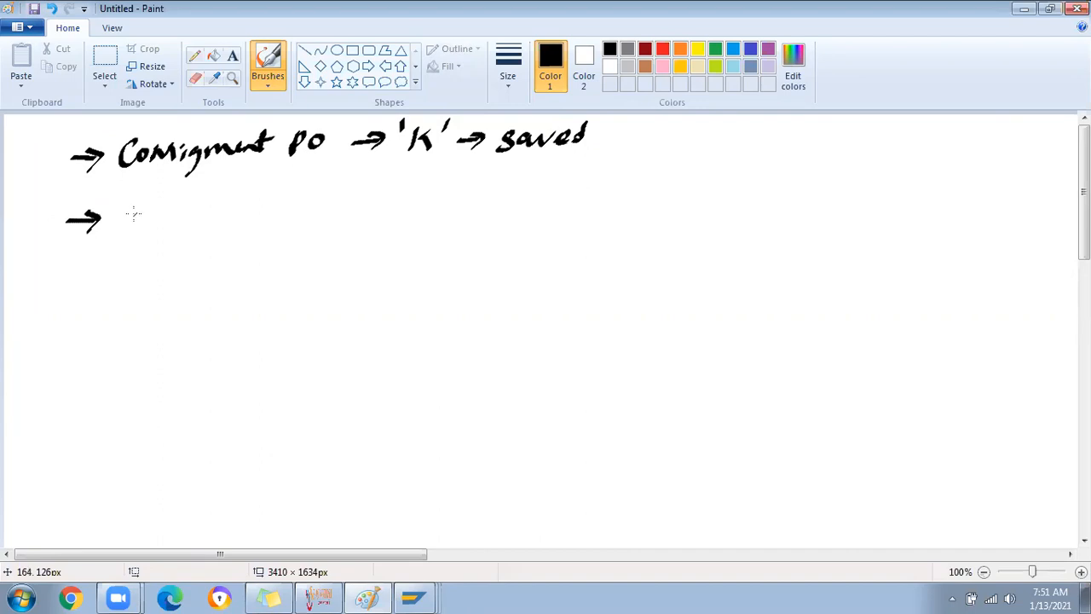
pyautogui.moveTo(124, 210)
pyautogui.mouseDown()
pyautogui.moveTo(158, 223)
pyautogui.moveTo(198, 212)
pyautogui.mouseUp()
pyautogui.moveTo(213, 210)
pyautogui.mouseDown()
pyautogui.moveTo(242, 210)
pyautogui.moveTo(229, 224)
pyautogui.moveTo(290, 215)
pyautogui.moveTo(344, 180)
pyautogui.moveTo(426, 201)
pyautogui.moveTo(447, 189)
pyautogui.moveTo(459, 211)
pyautogui.moveTo(483, 181)
pyautogui.moveTo(593, 181)
pyautogui.moveTo(613, 162)
pyautogui.moveTo(636, 174)
pyautogui.moveTo(622, 176)
pyautogui.moveTo(685, 162)
pyautogui.moveTo(740, 168)
pyautogui.moveTo(730, 182)
pyautogui.moveTo(764, 178)
pyautogui.mouseUp()
# Finish the goods receipt line with "101, K"
pyautogui.moveTo(784, 159)
pyautogui.mouseDown()
pyautogui.moveTo(779, 174)
pyautogui.moveTo(789, 160)
pyautogui.mouseUp()
pyautogui.moveTo(801, 157); pyautogui.dragTo(803, 181)
pyautogui.moveTo(820, 156)
pyautogui.mouseDown()
pyautogui.moveTo(818, 176)
pyautogui.moveTo(843, 176)
pyautogui.mouseUp()
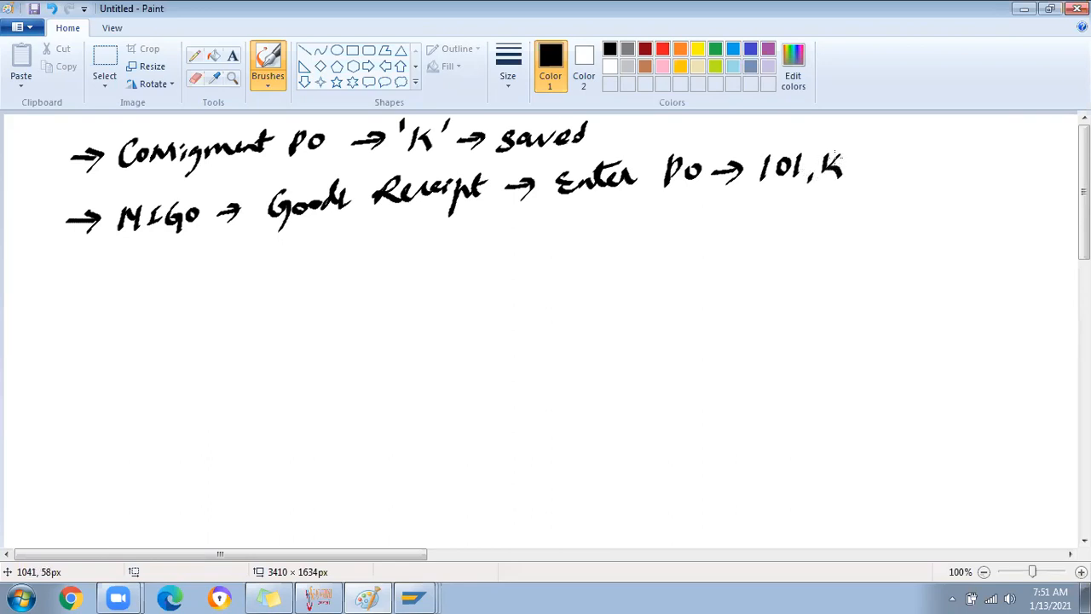
# Write the third line "Select Stor loc → Check → Post" and start "→ MMBE"
pyautogui.moveTo(77, 278); pyautogui.dragTo(89, 285)
pyautogui.moveTo(71, 290)
pyautogui.mouseDown()
pyautogui.moveTo(102, 276)
pyautogui.moveTo(99, 296)
pyautogui.mouseUp()
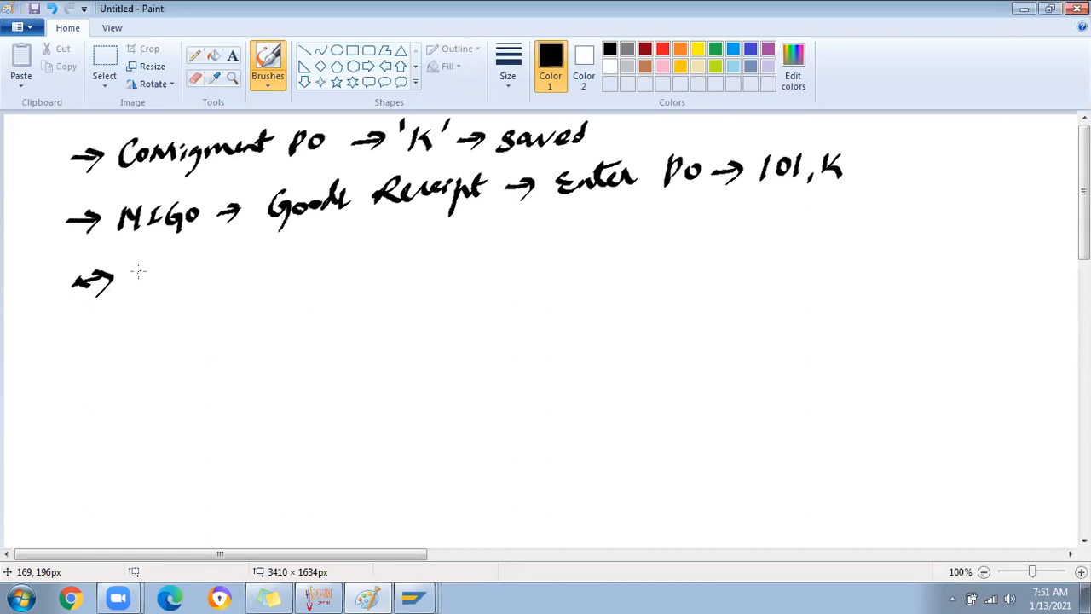
pyautogui.moveTo(141, 267)
pyautogui.mouseDown()
pyautogui.moveTo(137, 286)
pyautogui.moveTo(213, 271)
pyautogui.moveTo(228, 256)
pyautogui.moveTo(247, 278)
pyautogui.moveTo(287, 260)
pyautogui.moveTo(392, 253)
pyautogui.moveTo(382, 270)
pyautogui.moveTo(505, 219)
pyautogui.moveTo(506, 245)
pyautogui.moveTo(567, 239)
pyautogui.mouseUp()
pyautogui.moveTo(554, 225); pyautogui.dragTo(555, 254)
pyautogui.moveTo(607, 217)
pyautogui.mouseDown()
pyautogui.moveTo(746, 235)
pyautogui.moveTo(803, 215)
pyautogui.mouseUp()
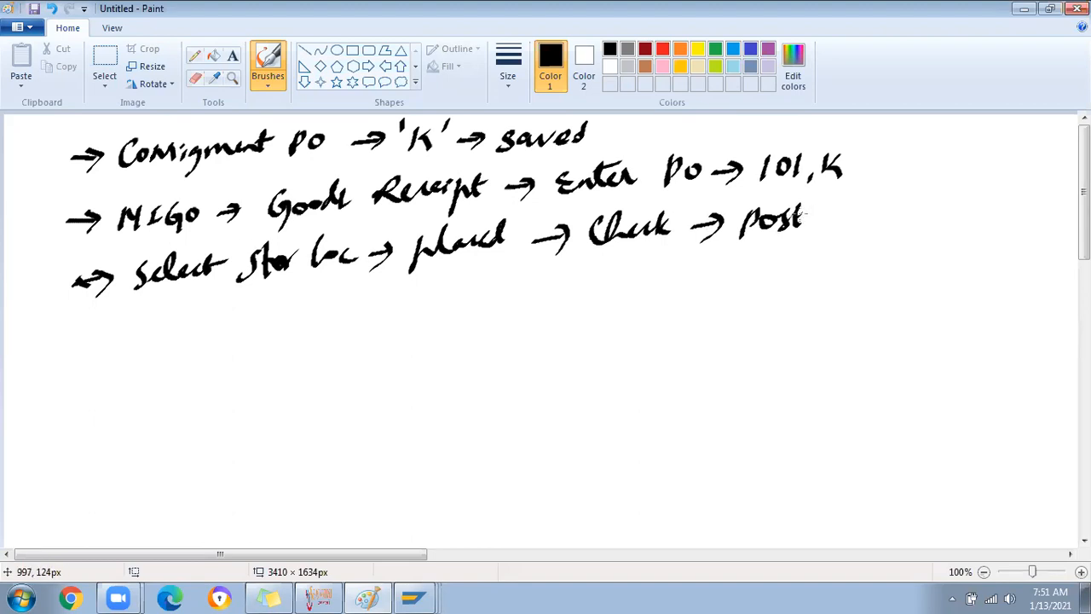
pyautogui.moveTo(75, 339)
pyautogui.mouseDown()
pyautogui.moveTo(118, 339)
pyautogui.moveTo(104, 354)
pyautogui.mouseUp()
pyautogui.moveTo(151, 318)
pyautogui.mouseDown()
pyautogui.moveTo(178, 334)
pyautogui.moveTo(211, 333)
pyautogui.moveTo(220, 318)
pyautogui.moveTo(220, 340)
pyautogui.moveTo(248, 337)
pyautogui.moveTo(265, 318)
pyautogui.mouseUp()
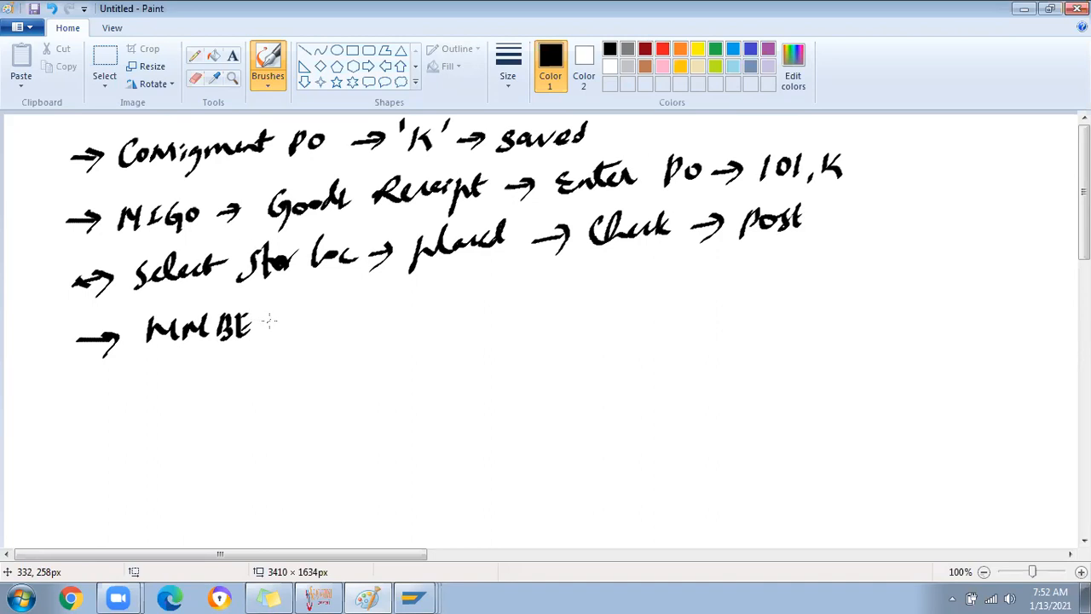
# Complete the MMBE line with "→ Check Stock → Vendor Consignment"
pyautogui.moveTo(270, 320); pyautogui.dragTo(295, 320)
pyautogui.moveTo(281, 310)
pyautogui.mouseDown()
pyautogui.moveTo(295, 320)
pyautogui.moveTo(285, 331)
pyautogui.moveTo(407, 300)
pyautogui.moveTo(416, 313)
pyautogui.mouseUp()
pyautogui.moveTo(433, 289)
pyautogui.mouseDown()
pyautogui.moveTo(455, 282)
pyautogui.moveTo(484, 298)
pyautogui.moveTo(559, 291)
pyautogui.mouseUp()
pyautogui.moveTo(549, 283)
pyautogui.mouseDown()
pyautogui.moveTo(559, 300)
pyautogui.moveTo(589, 302)
pyautogui.moveTo(683, 280)
pyautogui.moveTo(679, 263)
pyautogui.mouseUp()
pyautogui.moveTo(746, 254)
pyautogui.mouseDown()
pyautogui.moveTo(729, 280)
pyautogui.moveTo(908, 245)
pyautogui.mouseUp()
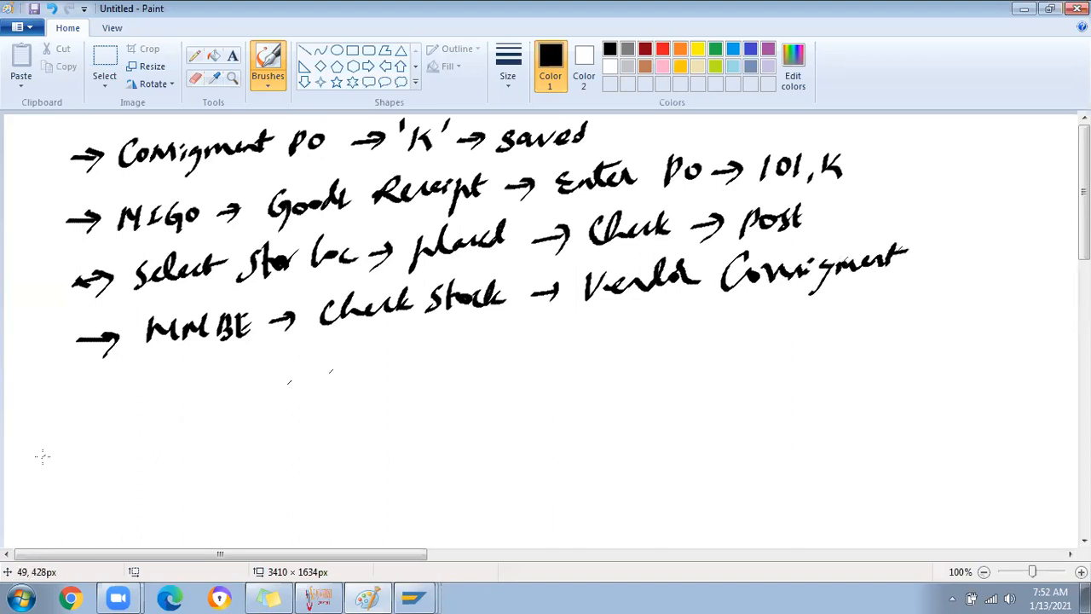
# Draw a brace grouping three arrows and write "VC" after the first
pyautogui.moveTo(86, 395)
pyautogui.mouseDown()
pyautogui.moveTo(109, 394)
pyautogui.moveTo(100, 409)
pyautogui.moveTo(117, 430)
pyautogui.mouseUp()
pyautogui.moveTo(101, 423)
pyautogui.mouseDown()
pyautogui.moveTo(128, 459)
pyautogui.moveTo(119, 473)
pyautogui.mouseUp()
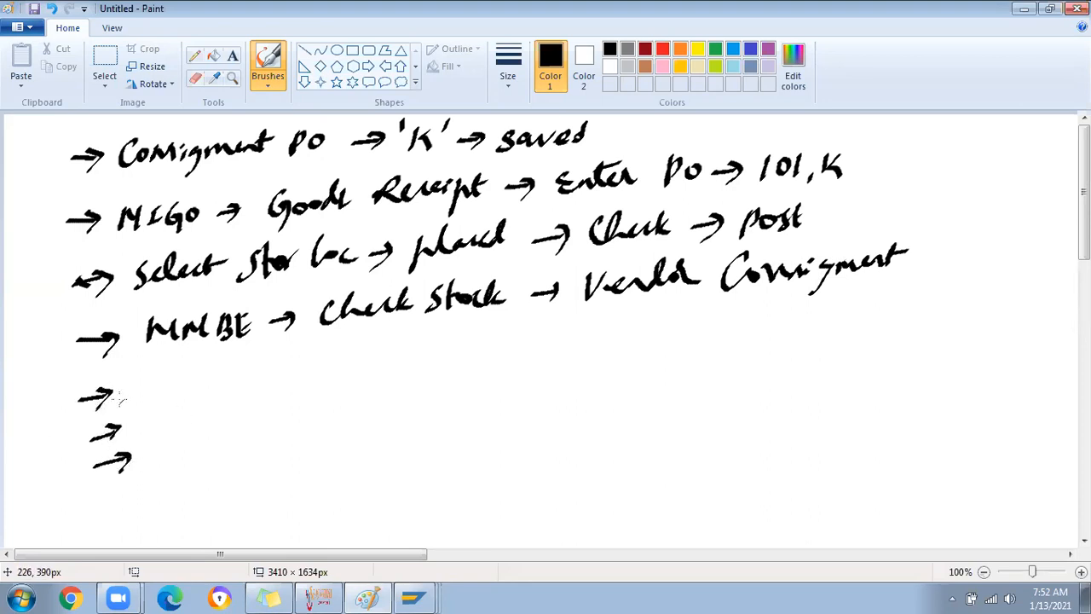
pyautogui.moveTo(53, 381)
pyautogui.mouseDown()
pyautogui.moveTo(49, 415)
pyautogui.moveTo(76, 503)
pyautogui.mouseUp()
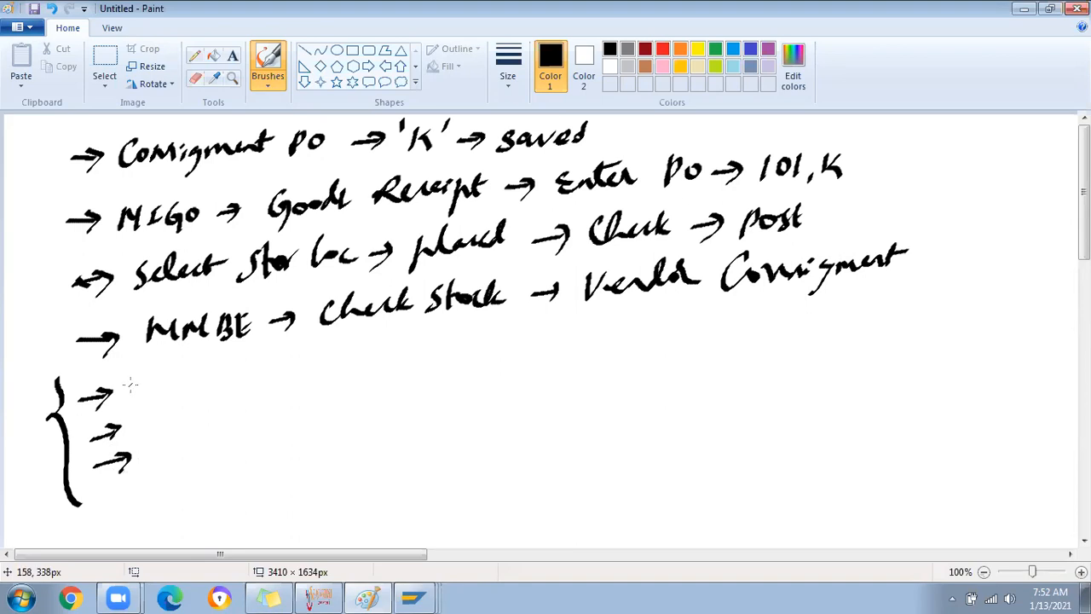
pyautogui.moveTo(128, 377)
pyautogui.mouseDown()
pyautogui.moveTo(132, 403)
pyautogui.moveTo(145, 379)
pyautogui.moveTo(161, 398)
pyautogui.mouseUp()
pyautogui.moveTo(181, 386); pyautogui.dragTo(206, 383)
pyautogui.moveTo(195, 375)
pyautogui.mouseDown()
pyautogui.moveTo(241, 360)
pyautogui.moveTo(258, 388)
pyautogui.moveTo(306, 349)
pyautogui.moveTo(393, 360)
pyautogui.mouseUp()
# Write "Unrestricted use → MIGO → TP → Other → 411 K → 10" with 10 circled
pyautogui.moveTo(392, 338)
pyautogui.mouseDown()
pyautogui.moveTo(395, 347)
pyautogui.moveTo(460, 354)
pyautogui.moveTo(663, 336)
pyautogui.mouseUp()
pyautogui.moveTo(650, 327)
pyautogui.mouseDown()
pyautogui.moveTo(653, 344)
pyautogui.moveTo(678, 343)
pyautogui.moveTo(687, 317)
pyautogui.mouseUp()
pyautogui.moveTo(694, 317)
pyautogui.mouseDown()
pyautogui.moveTo(694, 343)
pyautogui.moveTo(697, 331)
pyautogui.moveTo(745, 332)
pyautogui.moveTo(738, 340)
pyautogui.moveTo(779, 317)
pyautogui.moveTo(784, 331)
pyautogui.mouseUp()
pyautogui.moveTo(802, 306)
pyautogui.mouseDown()
pyautogui.moveTo(796, 325)
pyautogui.moveTo(826, 325)
pyautogui.mouseUp()
pyautogui.moveTo(794, 312)
pyautogui.mouseDown()
pyautogui.moveTo(874, 316)
pyautogui.moveTo(870, 329)
pyautogui.mouseUp()
pyautogui.moveTo(906, 294)
pyautogui.mouseDown()
pyautogui.moveTo(923, 311)
pyautogui.moveTo(914, 326)
pyautogui.mouseUp()
pyautogui.moveTo(934, 298); pyautogui.dragTo(931, 320)
pyautogui.moveTo(941, 298); pyautogui.dragTo(940, 318)
pyautogui.moveTo(971, 293); pyautogui.dragTo(968, 320)
pyautogui.moveTo(983, 293); pyautogui.dragTo(989, 313)
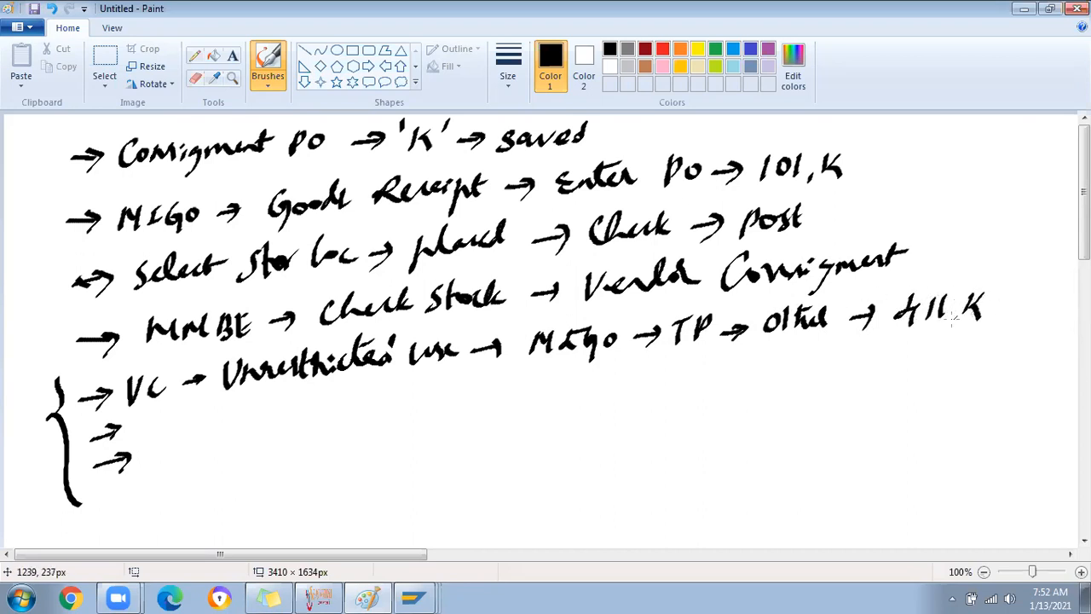
pyautogui.moveTo(906, 330); pyautogui.dragTo(970, 324)
pyautogui.moveTo(897, 350)
pyautogui.mouseDown()
pyautogui.moveTo(946, 353)
pyautogui.moveTo(984, 328)
pyautogui.moveTo(992, 343)
pyautogui.mouseUp()
pyautogui.moveTo(1005, 302)
pyautogui.mouseDown()
pyautogui.moveTo(1052, 298)
pyautogui.moveTo(1064, 281)
pyautogui.moveTo(1069, 300)
pyautogui.moveTo(1050, 325)
pyautogui.mouseUp()
# Add the circled quantity 200 after "101, K" on the MIGO line
pyautogui.moveTo(875, 168); pyautogui.dragTo(899, 167)
pyautogui.moveTo(909, 155); pyautogui.dragTo(929, 176)
pyautogui.moveTo(937, 157)
pyautogui.mouseDown()
pyautogui.moveTo(947, 162)
pyautogui.moveTo(938, 158)
pyautogui.mouseUp()
pyautogui.moveTo(962, 153)
pyautogui.mouseDown()
pyautogui.moveTo(979, 191)
pyautogui.moveTo(980, 135)
pyautogui.mouseUp()
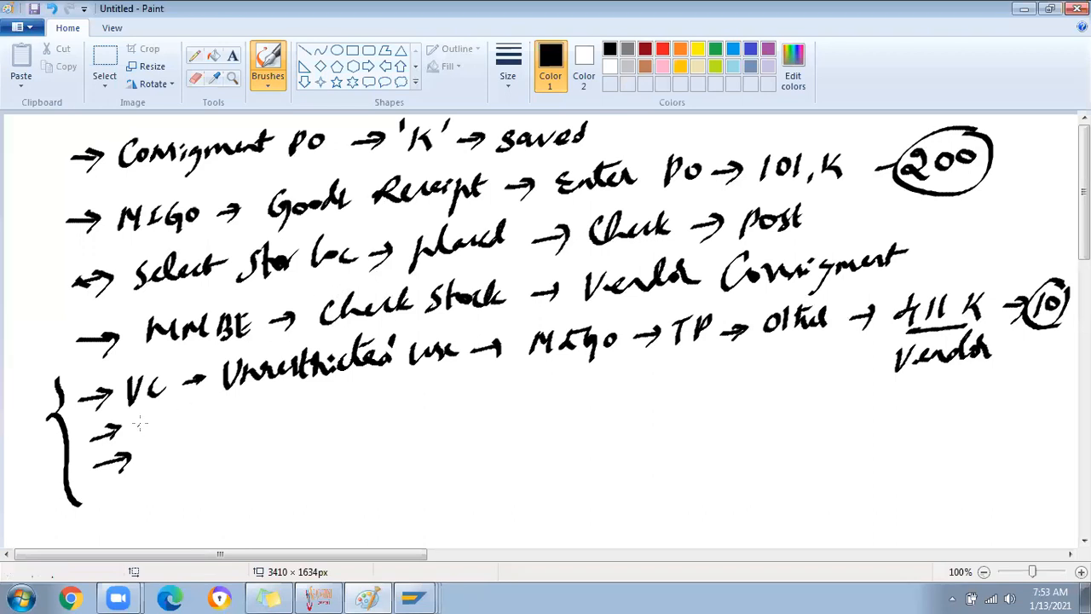
# Write the goods issue to cost center line: 2 Nos + 10, arrow to 201
pyautogui.moveTo(147, 416)
pyautogui.mouseDown()
pyautogui.moveTo(173, 432)
pyautogui.moveTo(214, 416)
pyautogui.moveTo(442, 399)
pyautogui.moveTo(479, 380)
pyautogui.moveTo(559, 394)
pyautogui.moveTo(572, 375)
pyautogui.moveTo(643, 381)
pyautogui.mouseUp()
pyautogui.moveTo(634, 373); pyautogui.dragTo(635, 387)
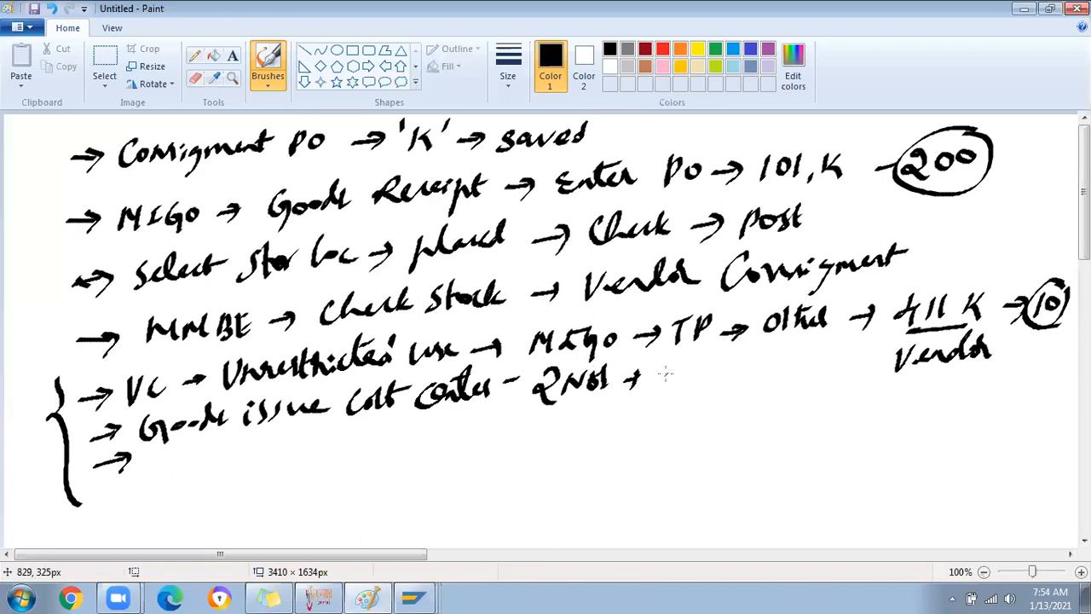
pyautogui.moveTo(670, 362)
pyautogui.mouseDown()
pyautogui.moveTo(669, 384)
pyautogui.moveTo(692, 366)
pyautogui.moveTo(744, 371)
pyautogui.mouseUp()
pyautogui.moveTo(731, 363)
pyautogui.mouseDown()
pyautogui.moveTo(735, 381)
pyautogui.moveTo(803, 361)
pyautogui.moveTo(832, 371)
pyautogui.mouseUp()
pyautogui.moveTo(755, 389); pyautogui.dragTo(809, 388)
pyautogui.moveTo(759, 395); pyautogui.dragTo(813, 391)
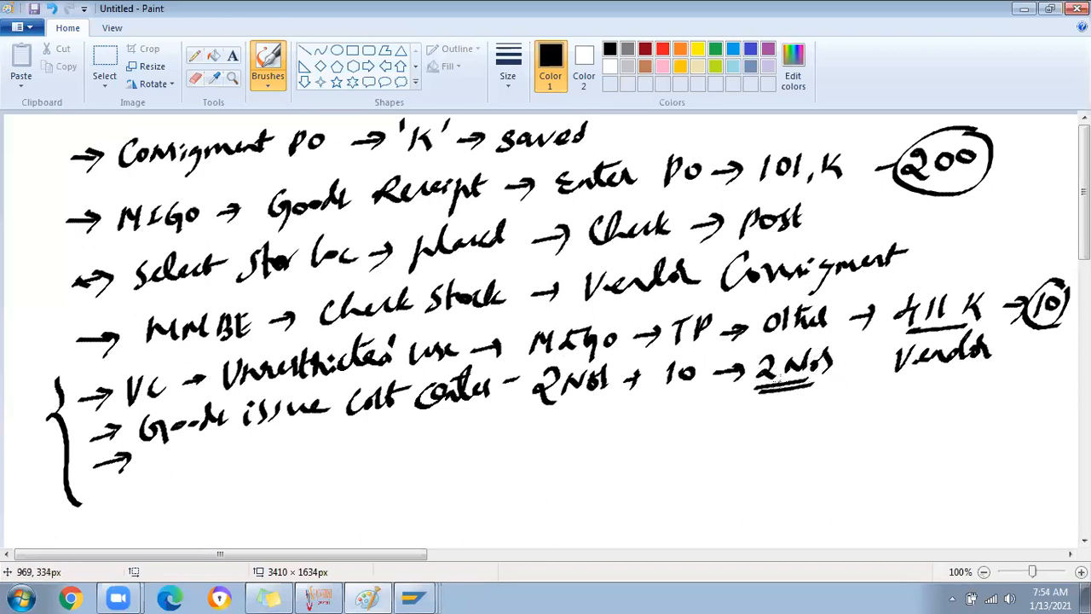
pyautogui.moveTo(850, 363)
pyautogui.mouseDown()
pyautogui.moveTo(887, 405)
pyautogui.moveTo(908, 415)
pyautogui.moveTo(927, 392)
pyautogui.moveTo(953, 409)
pyautogui.mouseUp()
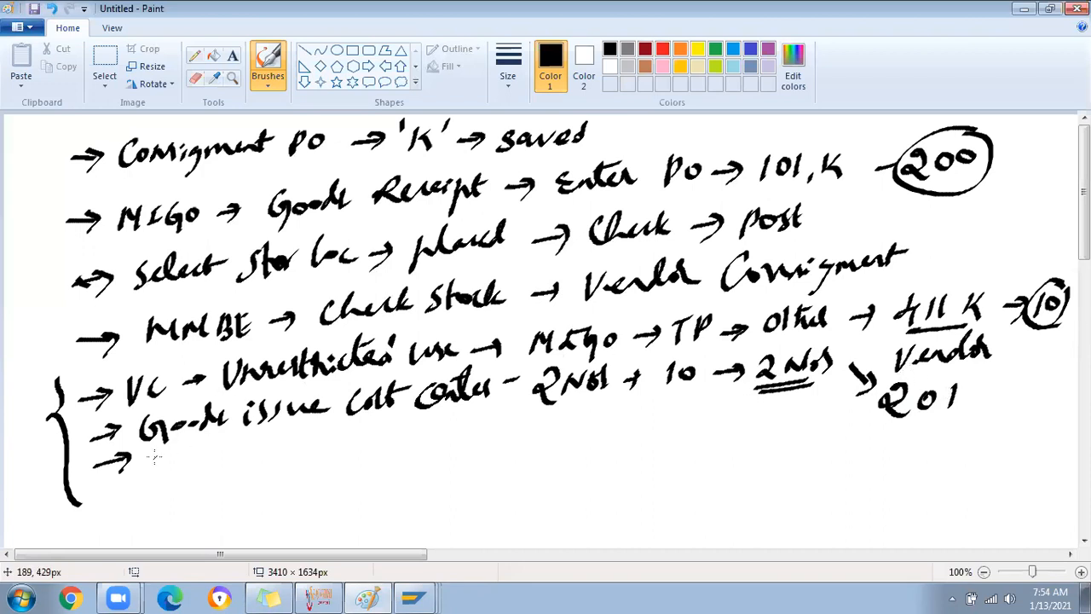
# Write "Vendor Stock → 1 No → 201, K Vendor Consignment" on the third bracketed line
pyautogui.moveTo(150, 453)
pyautogui.mouseDown()
pyautogui.moveTo(155, 467)
pyautogui.moveTo(170, 454)
pyautogui.mouseUp()
pyautogui.moveTo(177, 469)
pyautogui.mouseDown()
pyautogui.moveTo(286, 451)
pyautogui.moveTo(385, 453)
pyautogui.moveTo(383, 464)
pyautogui.mouseUp()
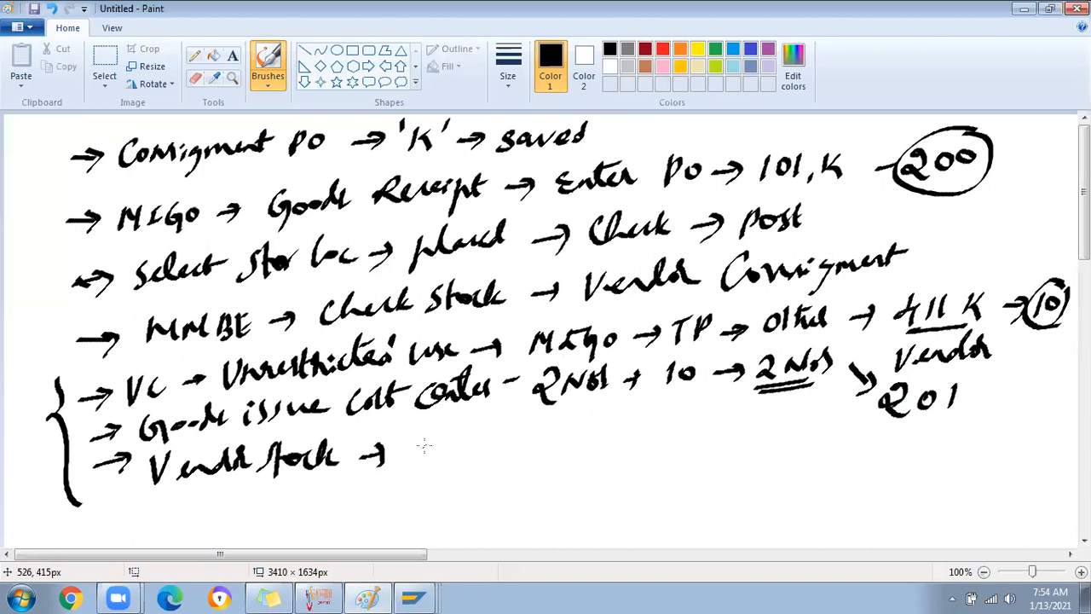
pyautogui.moveTo(425, 439)
pyautogui.mouseDown()
pyautogui.moveTo(416, 466)
pyautogui.moveTo(462, 441)
pyautogui.moveTo(550, 448)
pyautogui.mouseUp()
pyautogui.moveTo(535, 440); pyautogui.dragTo(537, 466)
pyautogui.moveTo(586, 438)
pyautogui.mouseDown()
pyautogui.moveTo(605, 455)
pyautogui.moveTo(620, 442)
pyautogui.mouseUp()
pyautogui.moveTo(634, 426)
pyautogui.mouseDown()
pyautogui.moveTo(641, 467)
pyautogui.moveTo(665, 454)
pyautogui.mouseUp()
pyautogui.moveTo(691, 427)
pyautogui.mouseDown()
pyautogui.moveTo(682, 457)
pyautogui.moveTo(723, 445)
pyautogui.moveTo(714, 454)
pyautogui.moveTo(755, 460)
pyautogui.moveTo(808, 452)
pyautogui.moveTo(843, 423)
pyautogui.moveTo(847, 453)
pyautogui.moveTo(871, 437)
pyautogui.moveTo(874, 451)
pyautogui.mouseUp()
pyautogui.moveTo(886, 436); pyautogui.dragTo(1029, 423)
# Write "10+1 → MRKO → Settle → Post" below, underlining Post
pyautogui.moveTo(515, 491)
pyautogui.mouseDown()
pyautogui.moveTo(509, 516)
pyautogui.moveTo(527, 496)
pyautogui.mouseUp()
pyautogui.moveTo(542, 505)
pyautogui.mouseDown()
pyautogui.moveTo(557, 502)
pyautogui.moveTo(551, 512)
pyautogui.mouseUp()
pyautogui.moveTo(580, 491)
pyautogui.mouseDown()
pyautogui.moveTo(578, 514)
pyautogui.moveTo(644, 501)
pyautogui.mouseUp()
pyautogui.moveTo(631, 489)
pyautogui.mouseDown()
pyautogui.moveTo(632, 510)
pyautogui.moveTo(678, 490)
pyautogui.moveTo(681, 510)
pyautogui.mouseUp()
pyautogui.moveTo(686, 509)
pyautogui.mouseDown()
pyautogui.moveTo(697, 496)
pyautogui.moveTo(707, 510)
pyautogui.mouseUp()
pyautogui.moveTo(711, 509)
pyautogui.mouseDown()
pyautogui.moveTo(712, 490)
pyautogui.moveTo(726, 510)
pyautogui.moveTo(783, 498)
pyautogui.mouseUp()
pyautogui.moveTo(772, 509); pyautogui.dragTo(785, 495)
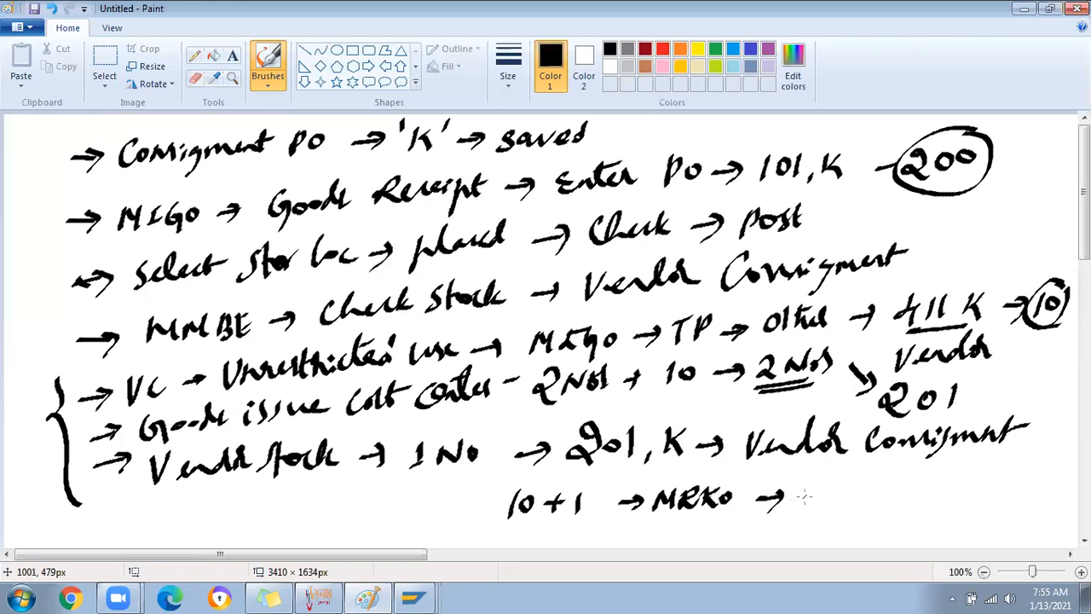
pyautogui.moveTo(806, 495)
pyautogui.mouseDown()
pyautogui.moveTo(818, 484)
pyautogui.moveTo(856, 500)
pyautogui.moveTo(912, 477)
pyautogui.moveTo(970, 485)
pyautogui.moveTo(956, 499)
pyautogui.mouseUp()
pyautogui.moveTo(952, 476); pyautogui.dragTo(969, 485)
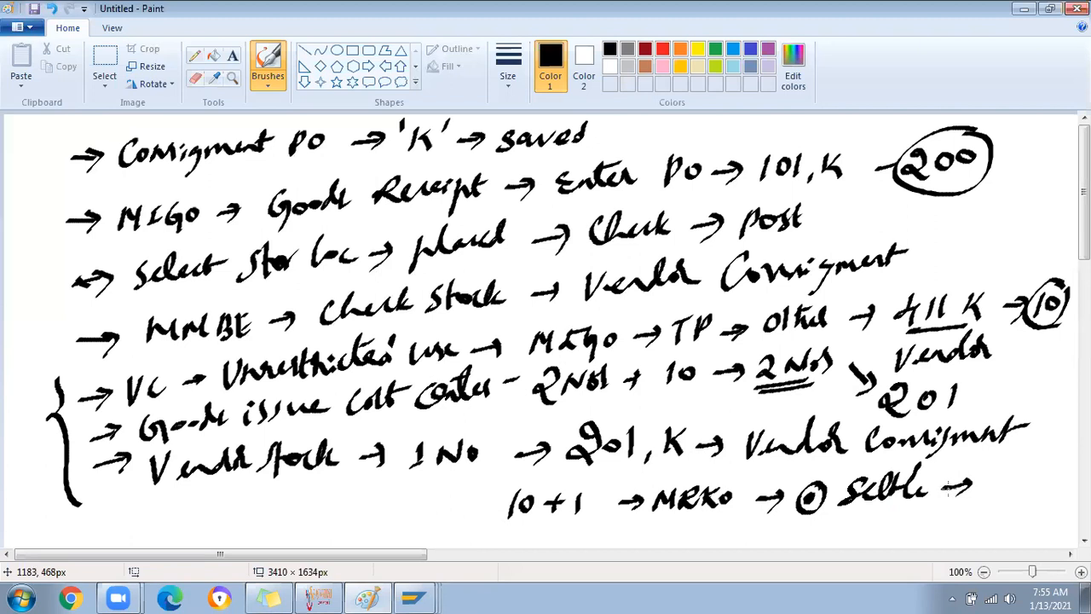
pyautogui.moveTo(989, 467)
pyautogui.mouseDown()
pyautogui.moveTo(985, 486)
pyautogui.moveTo(1002, 477)
pyautogui.moveTo(1010, 487)
pyautogui.mouseUp()
pyautogui.moveTo(1016, 472); pyautogui.dragTo(1023, 493)
pyautogui.moveTo(1013, 479); pyautogui.dragTo(1059, 469)
pyautogui.moveTo(968, 515); pyautogui.dragTo(1033, 504)
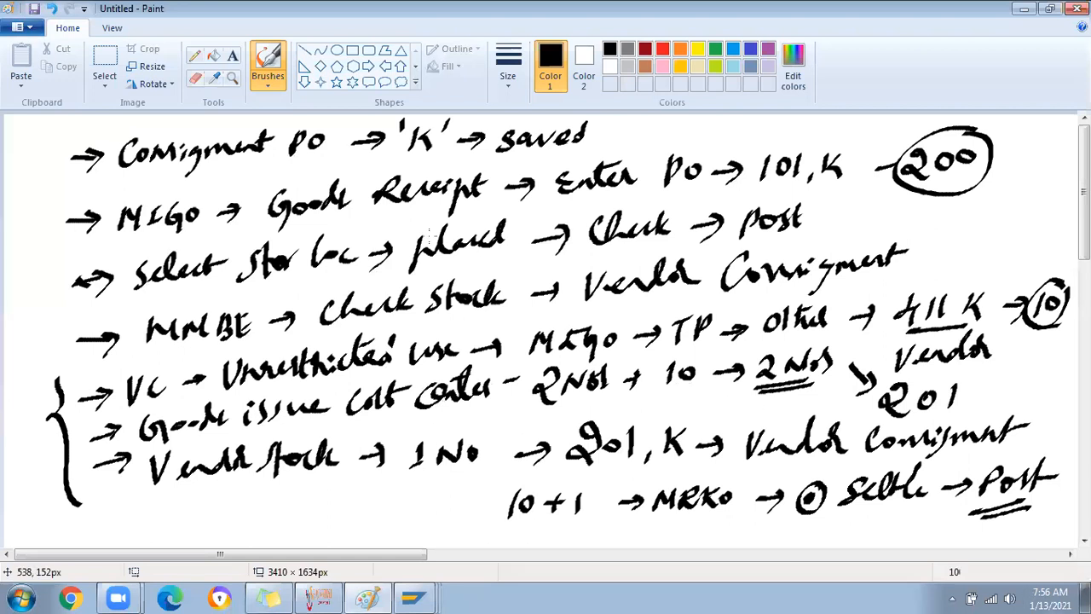
# Handwrite "PIR → Consignment" right of "saved" and underline Consignment
pyautogui.moveTo(646, 123); pyautogui.dragTo(645, 139)
pyautogui.moveTo(644, 121); pyautogui.dragTo(677, 134)
pyautogui.moveTo(671, 135)
pyautogui.mouseDown()
pyautogui.moveTo(690, 134)
pyautogui.moveTo(691, 116)
pyautogui.mouseUp()
pyautogui.moveTo(698, 118); pyautogui.dragTo(696, 135)
pyautogui.moveTo(696, 117); pyautogui.dragTo(714, 139)
pyautogui.moveTo(647, 154); pyautogui.dragTo(699, 145)
pyautogui.moveTo(650, 160); pyautogui.dragTo(756, 131)
pyautogui.moveTo(748, 121)
pyautogui.mouseDown()
pyautogui.moveTo(750, 137)
pyautogui.moveTo(896, 129)
pyautogui.moveTo(906, 119)
pyautogui.mouseUp()
pyautogui.moveTo(773, 147); pyautogui.dragTo(900, 131)
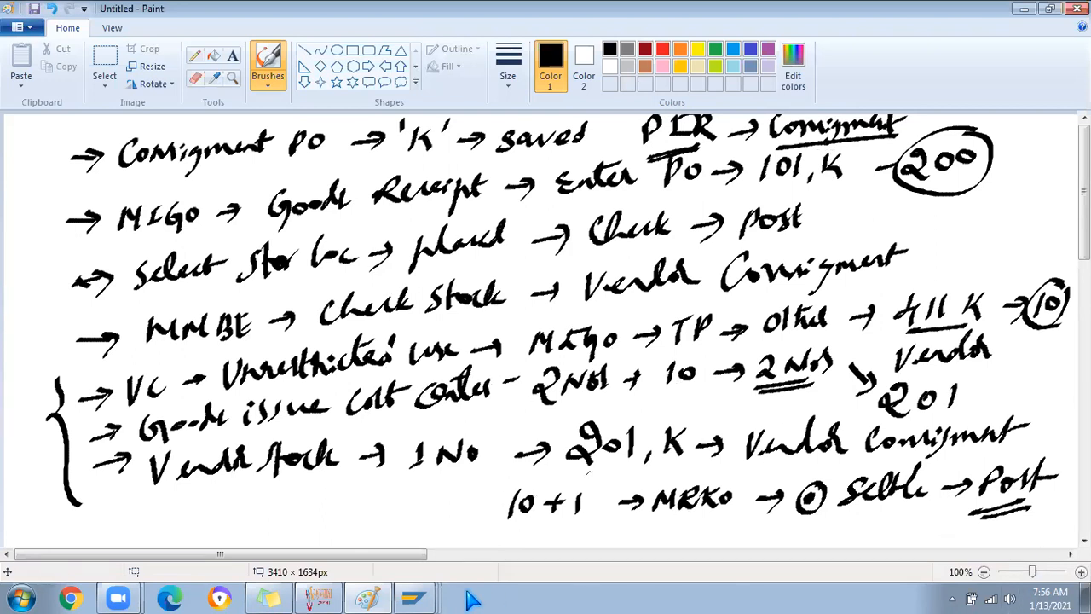
# Log back into the SAP MM connection, continuing this logon and ending other logons
pyautogui.click(412, 598)
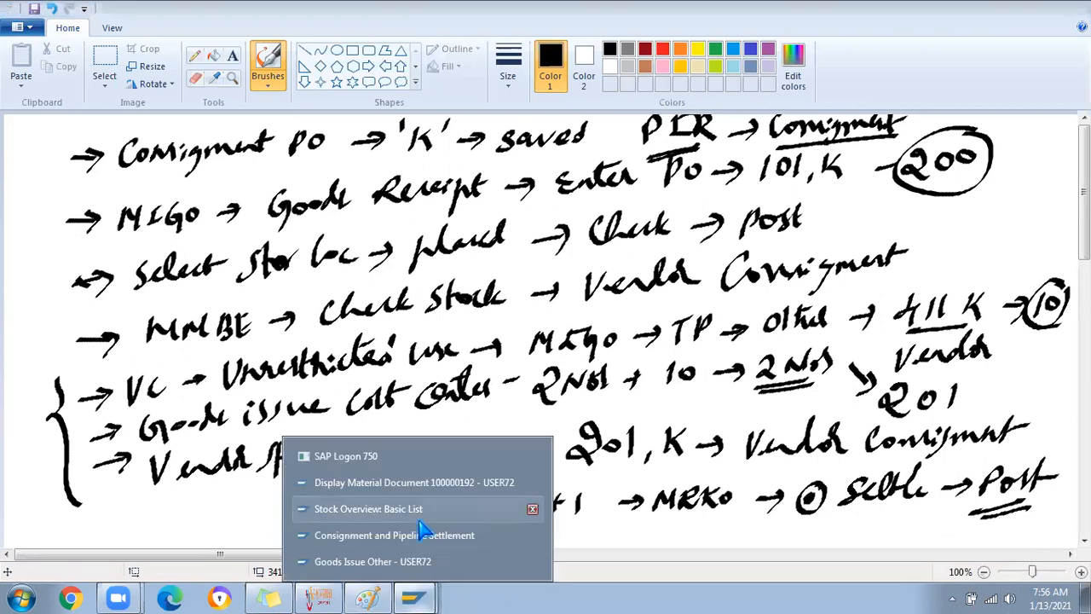
pyautogui.click(375, 457)
pyautogui.click(271, 263)
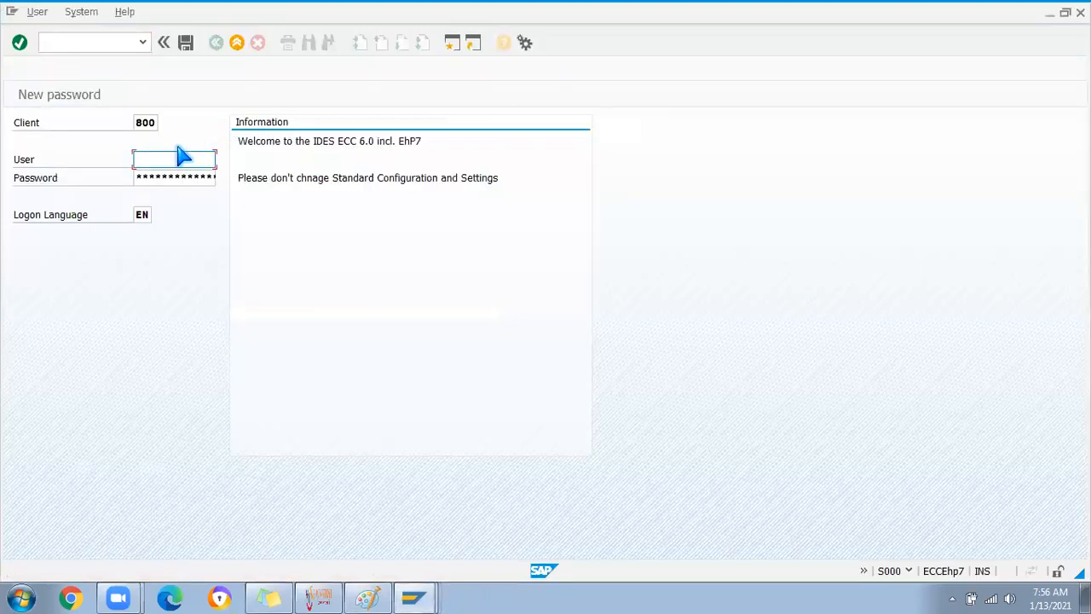
pyautogui.click(175, 157)
pyautogui.click(152, 174)
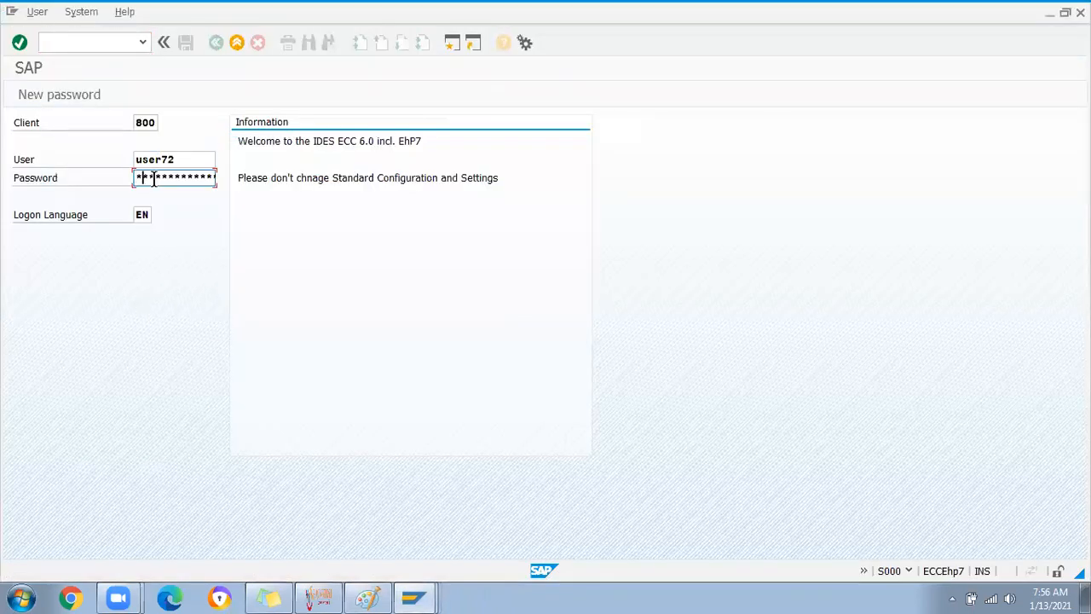
pyautogui.press('BackSpace')
pyautogui.write('****')
pyautogui.press('Return')
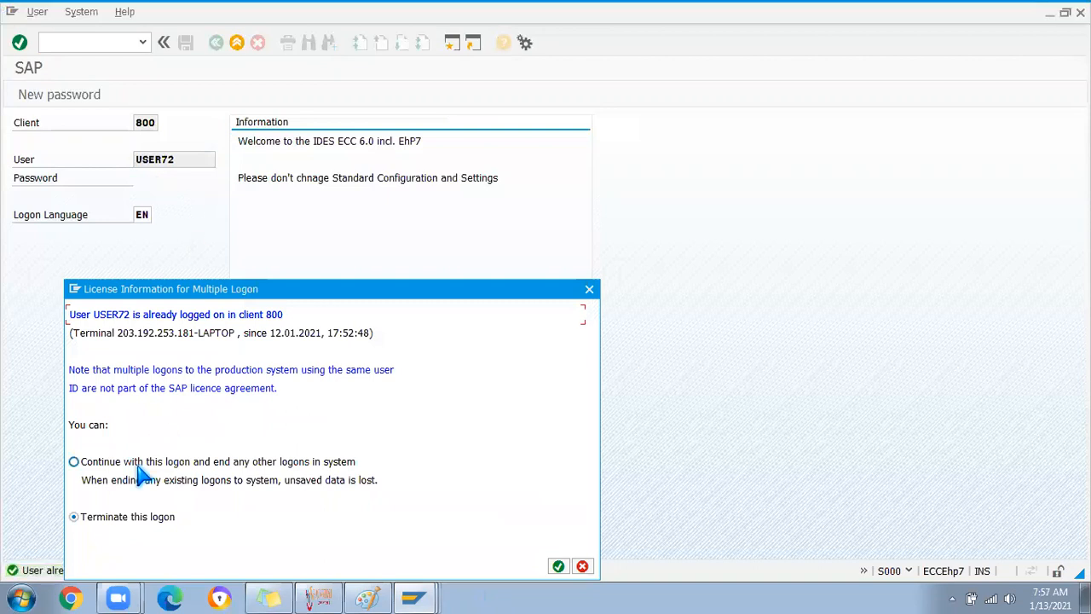
pyautogui.click(136, 465)
pyautogui.press('Return')
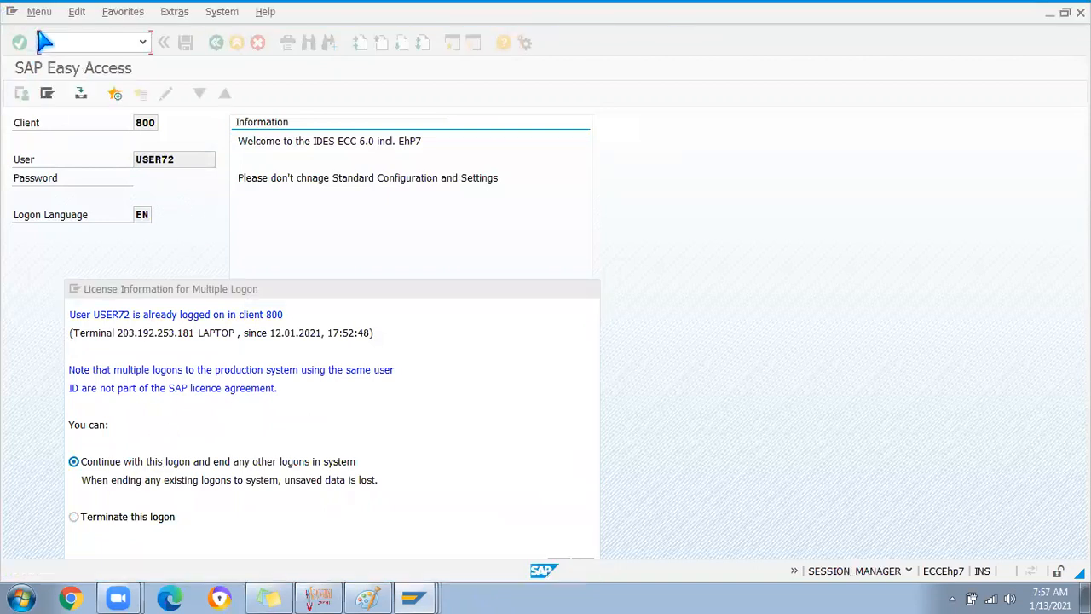
# Display the current purchase order in ME23N, cancelling the Other Purchase Order dialog
pyautogui.write('me23n')
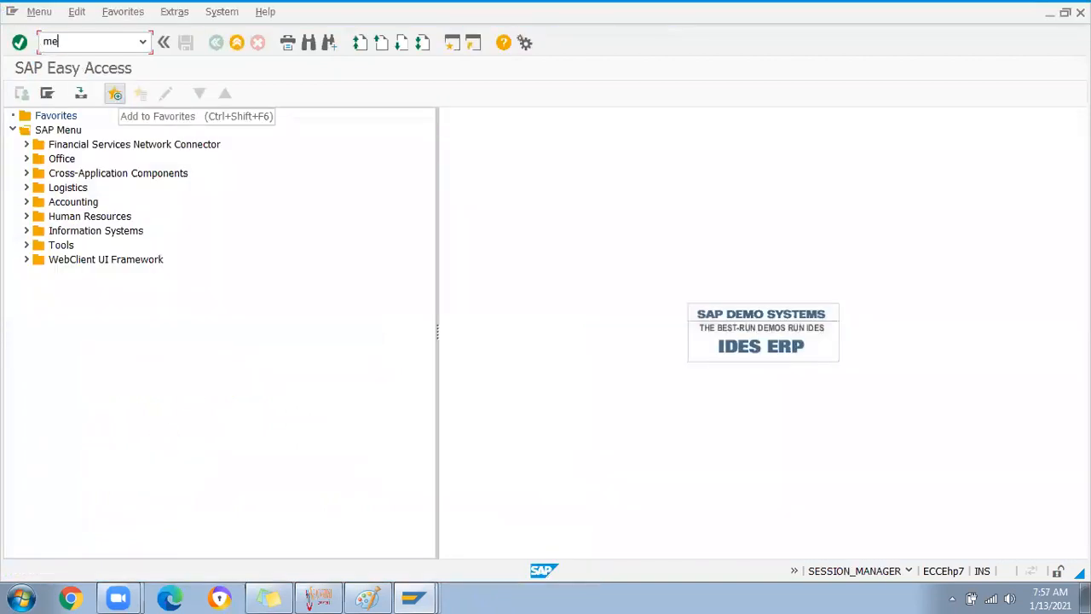
pyautogui.press('Return')
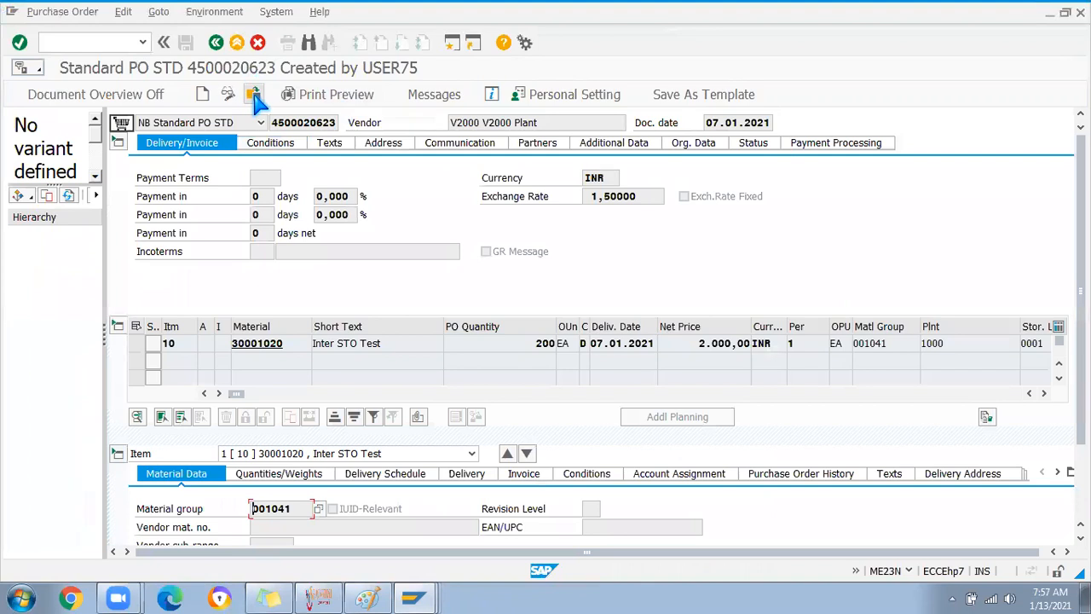
pyautogui.click(253, 94)
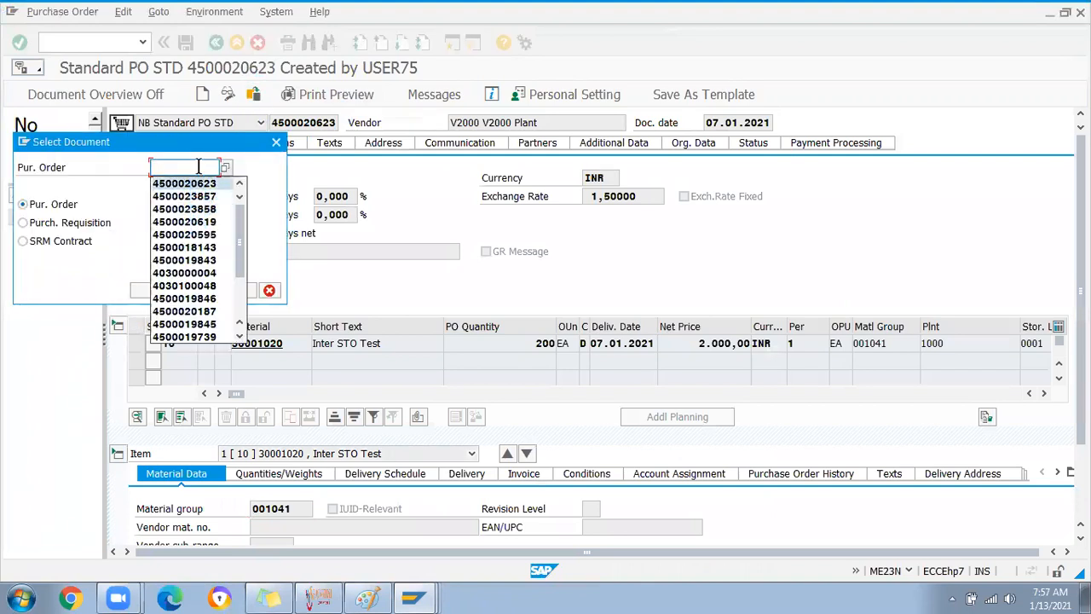
pyautogui.click(66, 41)
pyautogui.click(274, 142)
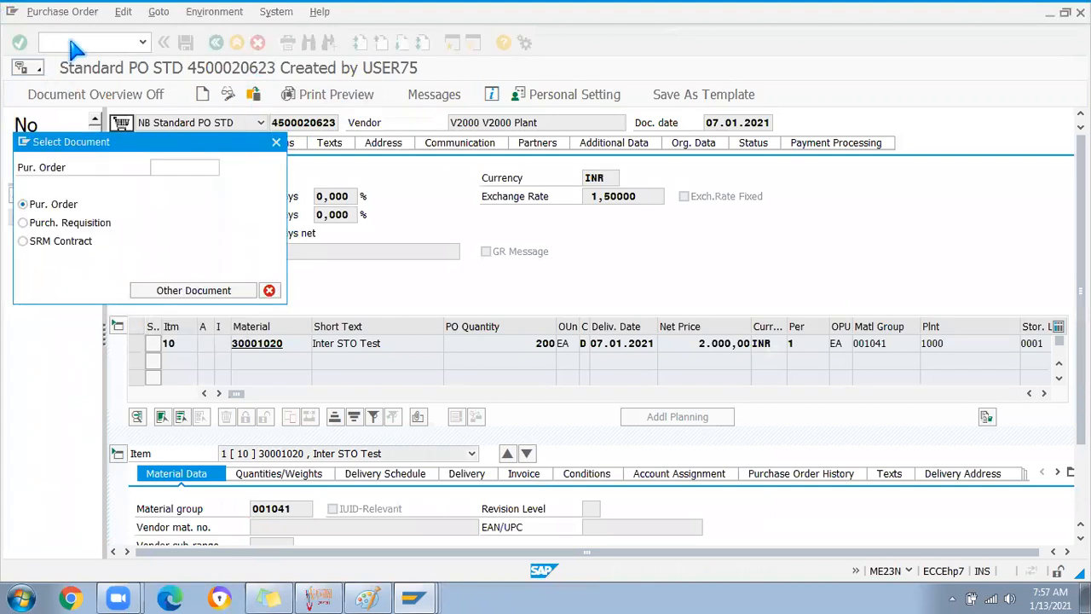
# Start the ME2N purchasing documents per document number report
pyautogui.click(66, 44)
pyautogui.write('/nme2n')
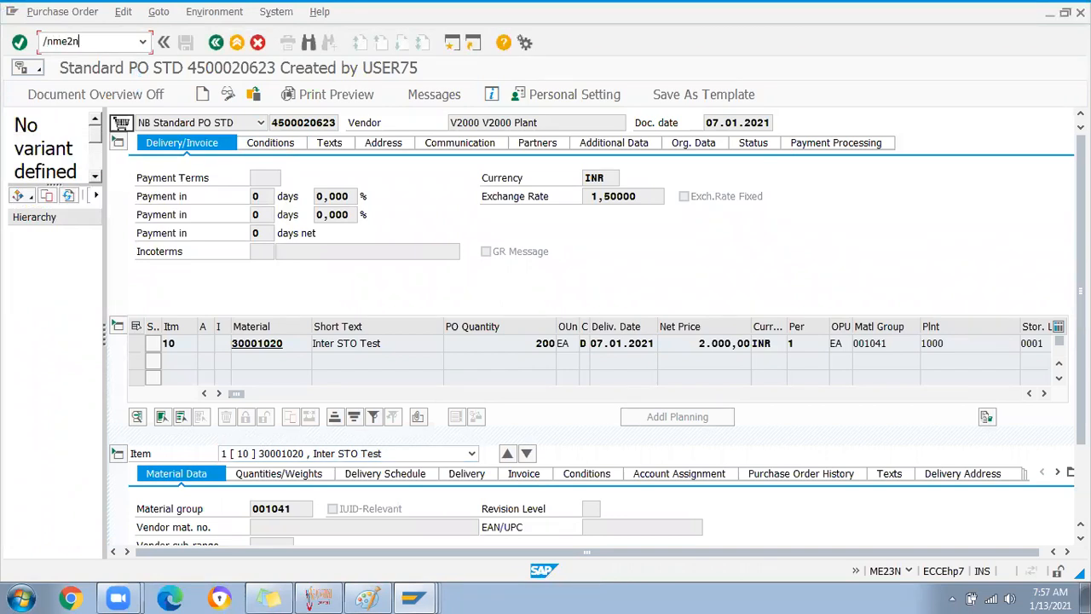
pyautogui.press('Return')
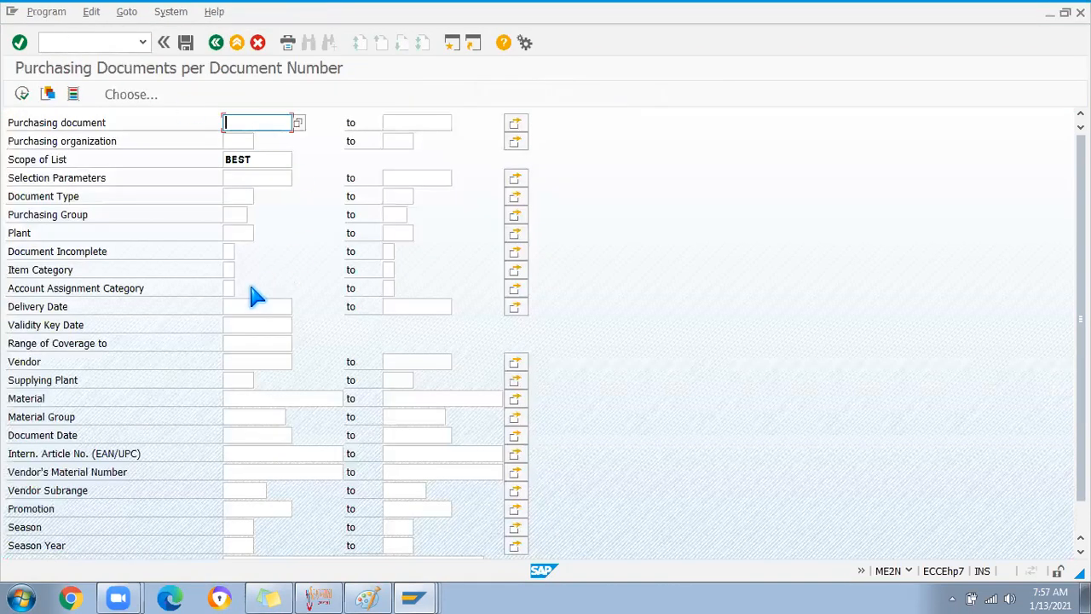
# List POs with item category K dated 13.01.2021 and open the BATTERY1 order
pyautogui.click(229, 271)
pyautogui.write('K')
pyautogui.click(241, 436)
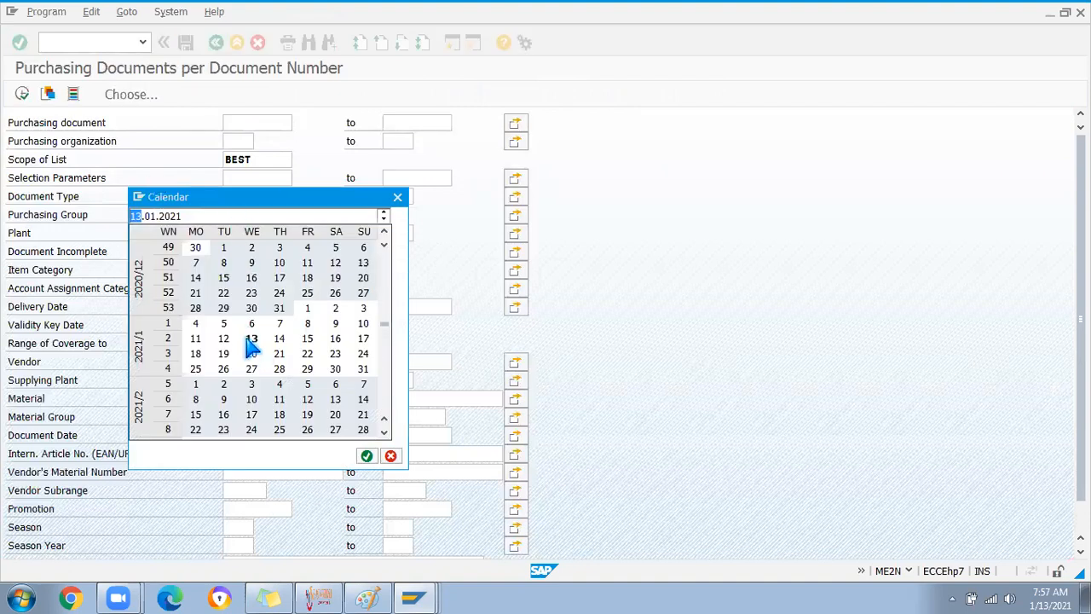
pyautogui.doubleClick(248, 339)
pyautogui.click(23, 93)
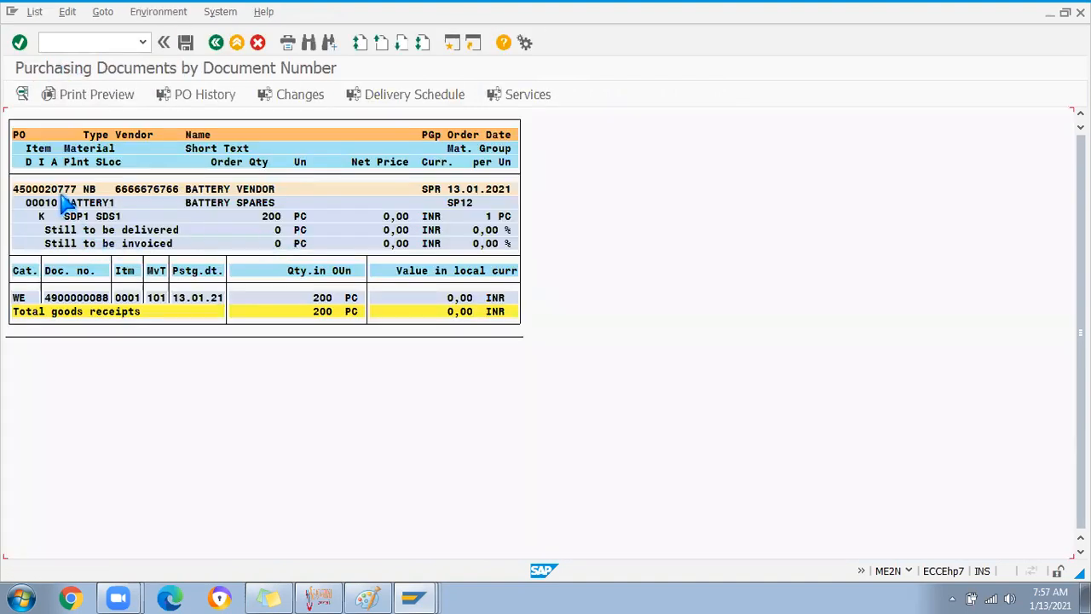
pyautogui.doubleClick(56, 195)
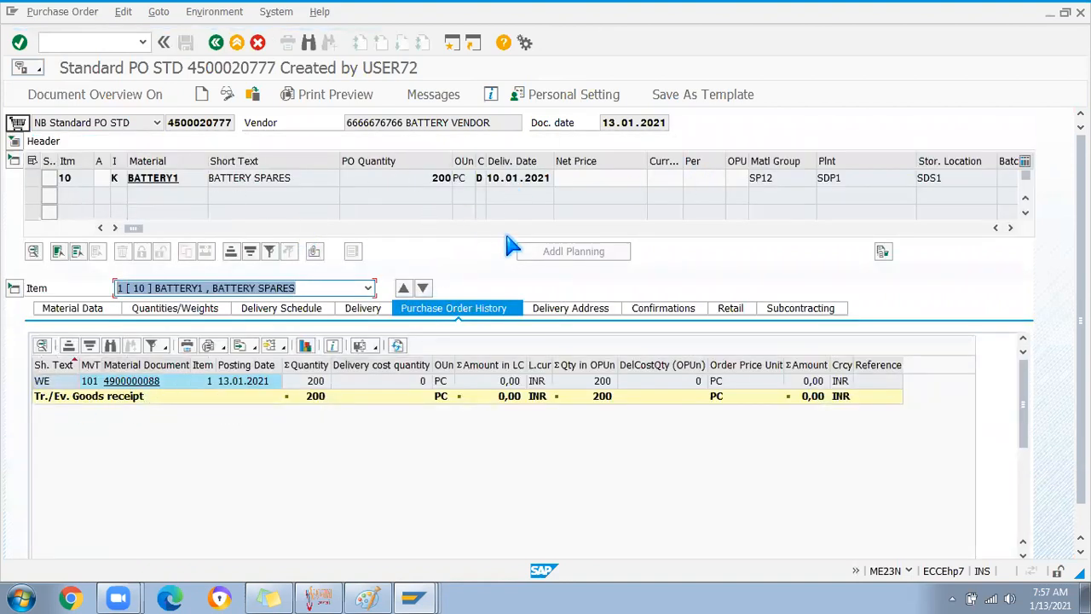
# Scroll the purchase order item table right, then open a new SAP session
pyautogui.click(1008, 227)
pyautogui.click(1008, 227)
pyautogui.click(1009, 227)
pyautogui.click(1008, 228)
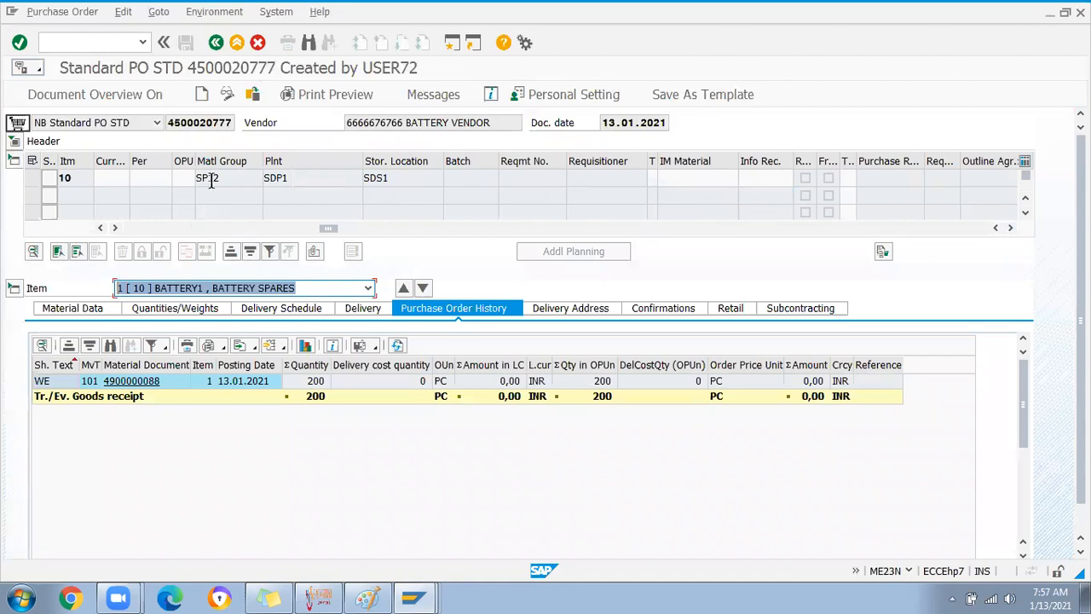
pyautogui.click(452, 42)
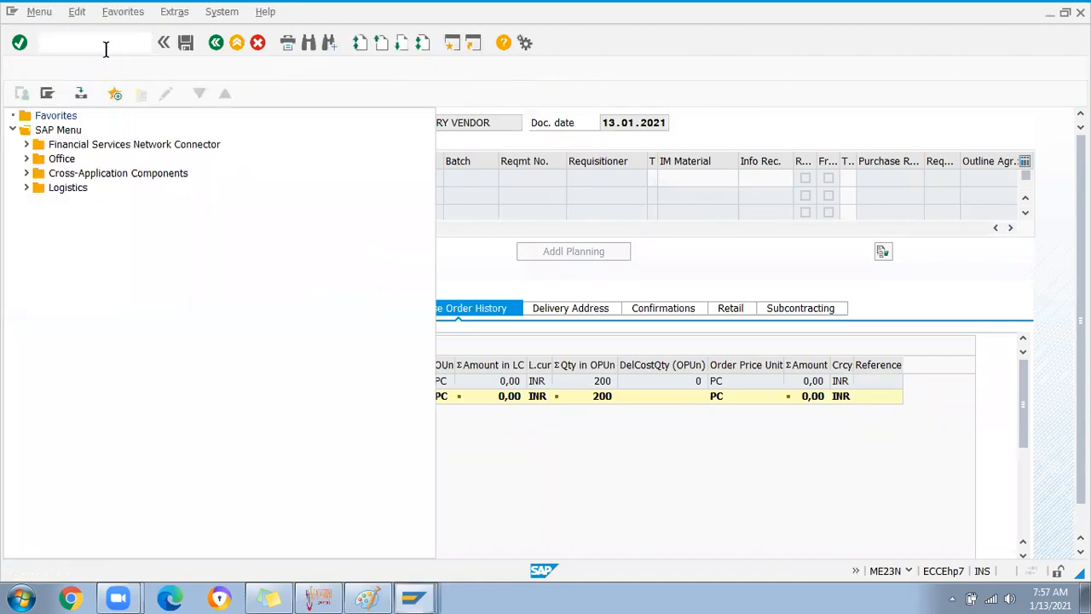
# In ME13, paste the vendor from the PO and choose the Consignment info category
pyautogui.write('me13')
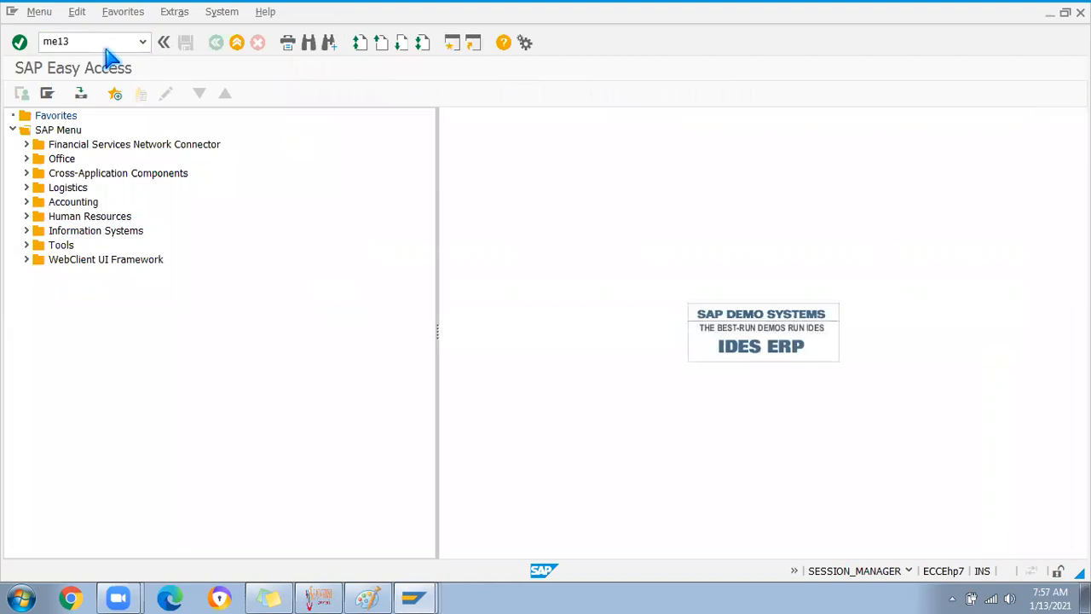
pyautogui.press('Return')
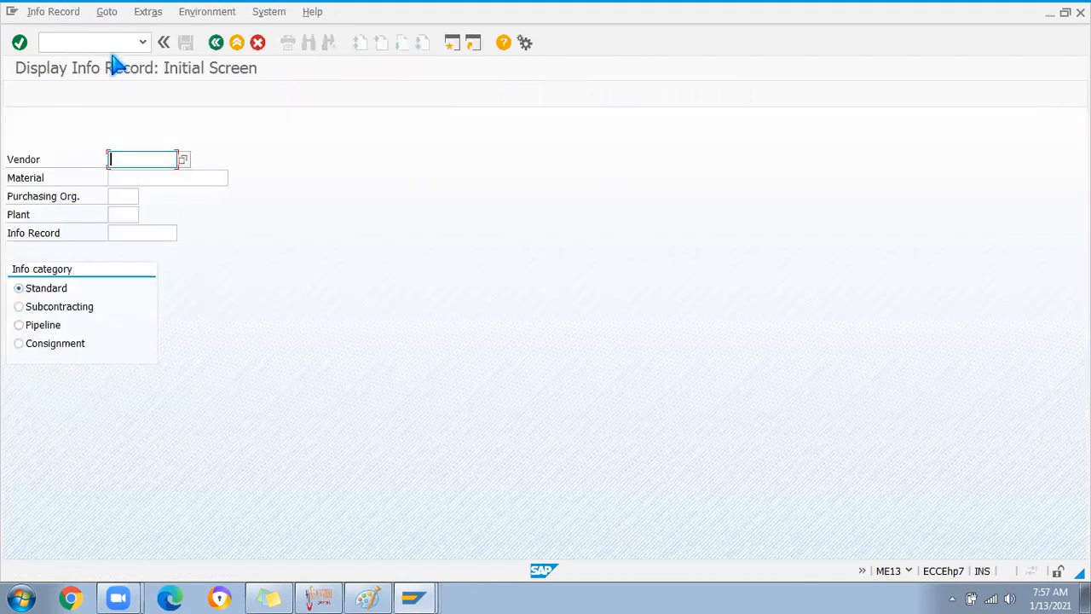
pyautogui.hotkey('alt', 'Tab')
pyautogui.moveTo(401, 122); pyautogui.dragTo(312, 128)
pyautogui.hotkey('ctrl', 'c')
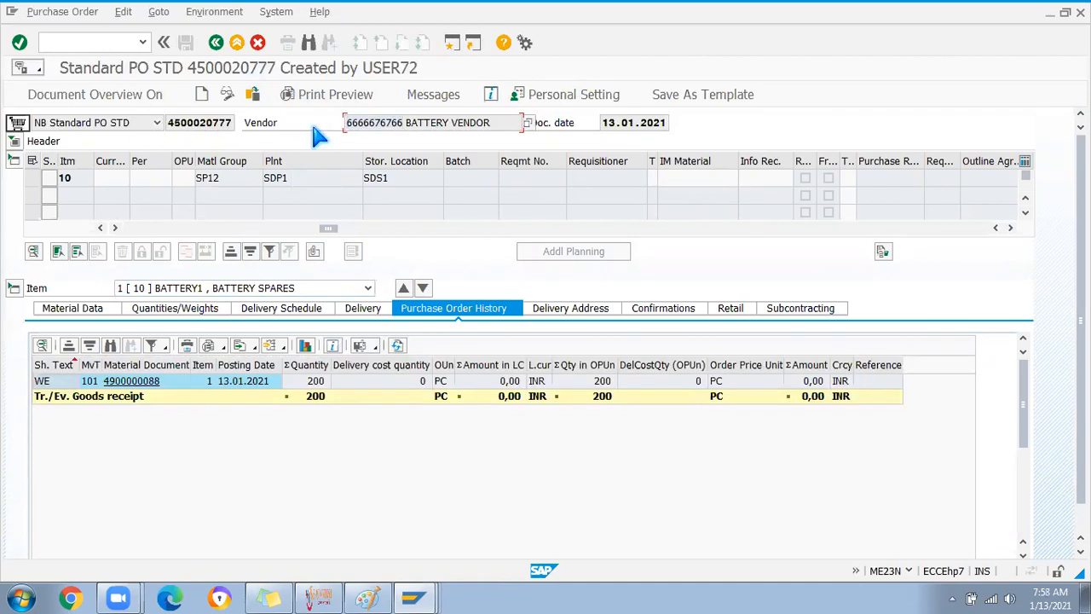
pyautogui.hotkey('alt', 'Tab')
pyautogui.hotkey('ctrl', 'v')
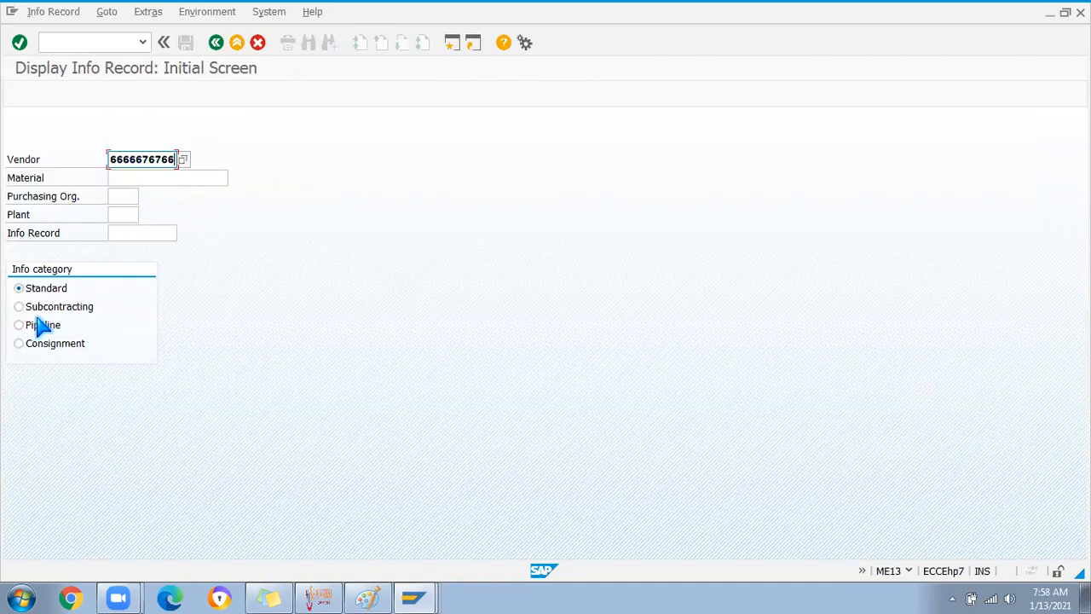
pyautogui.click(34, 343)
# Copy material BATTERY1 from the purchase order into the info record
pyautogui.click(144, 179)
pyautogui.hotkey('alt', 'Tab')
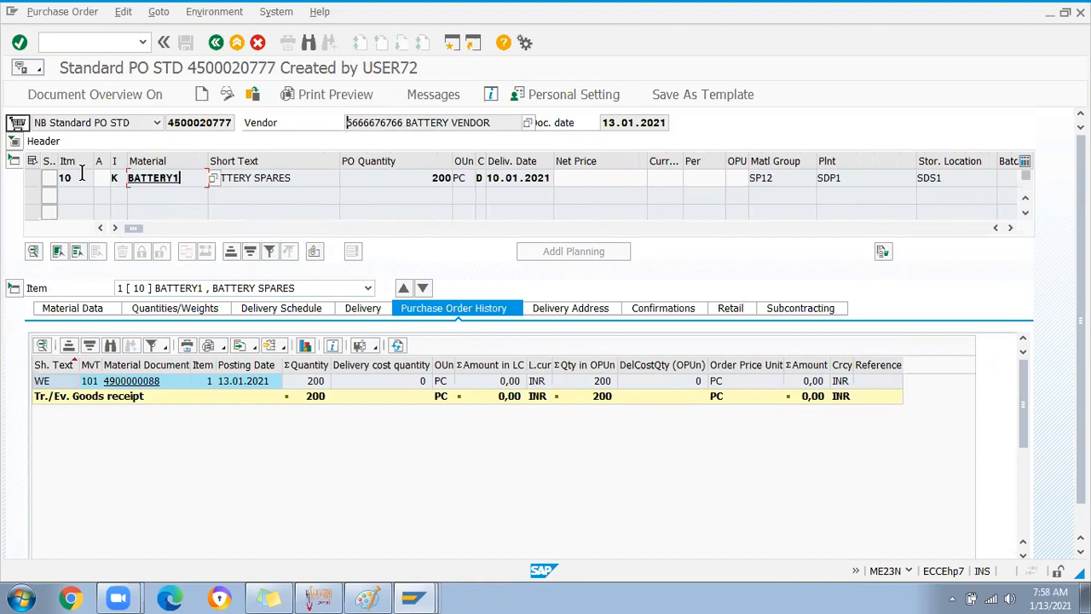
pyautogui.hotkey('alt', 'Tab')
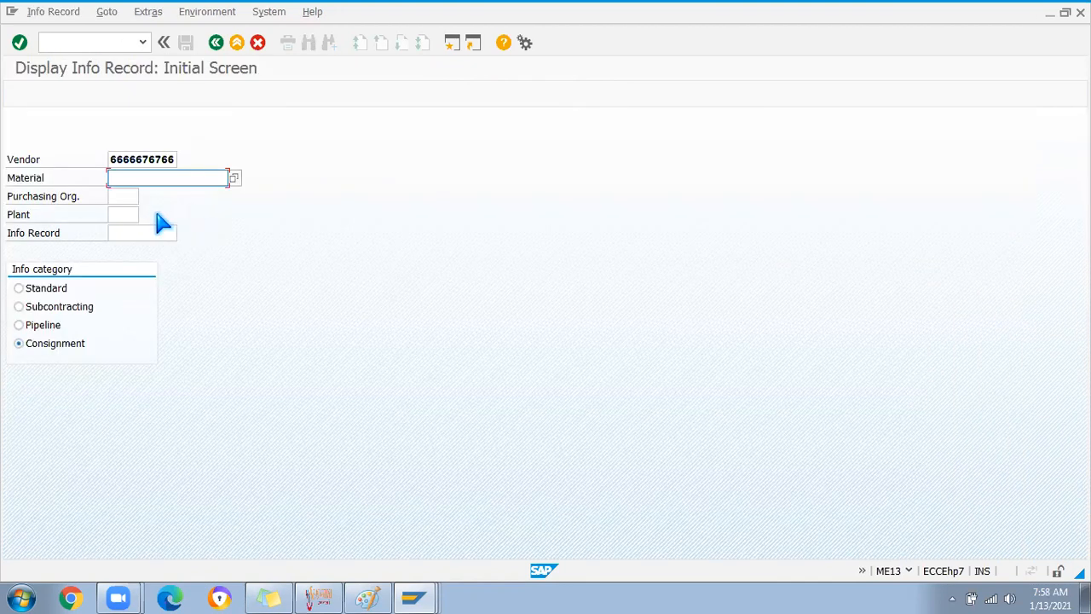
pyautogui.write('BATTERY1')
# Copy purchasing organization SP12 from the PO header's organizational data
pyautogui.click(122, 197)
pyautogui.hotkey('alt', 'Tab')
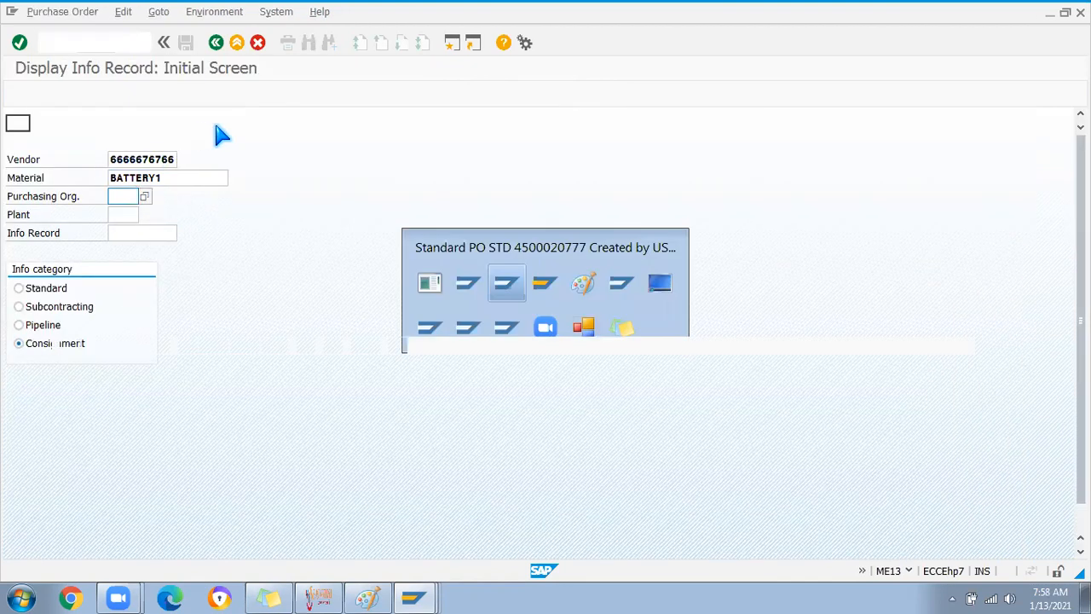
pyautogui.click(14, 142)
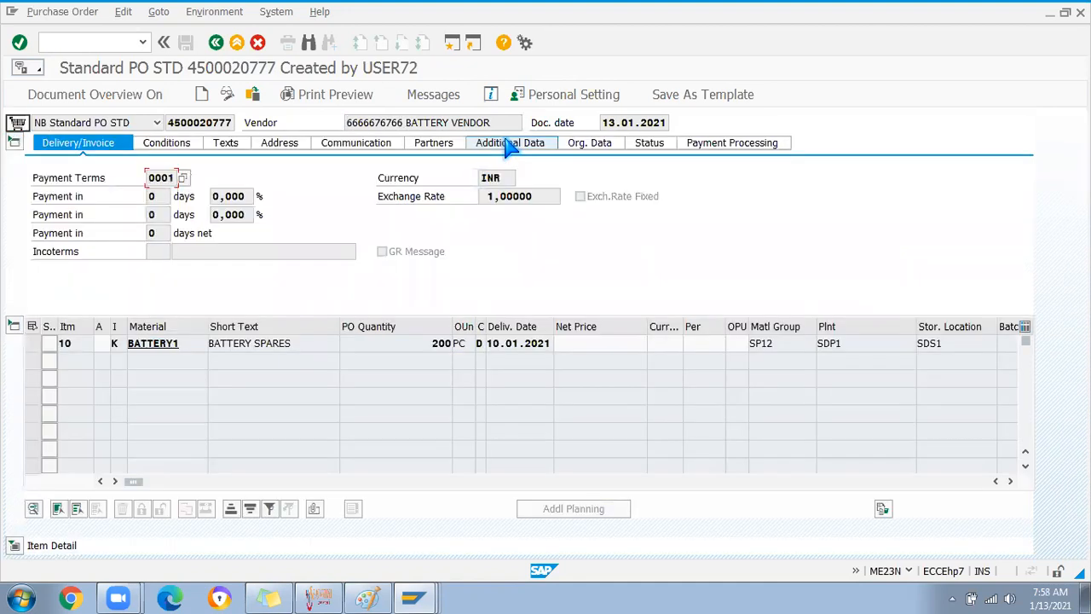
pyautogui.click(599, 143)
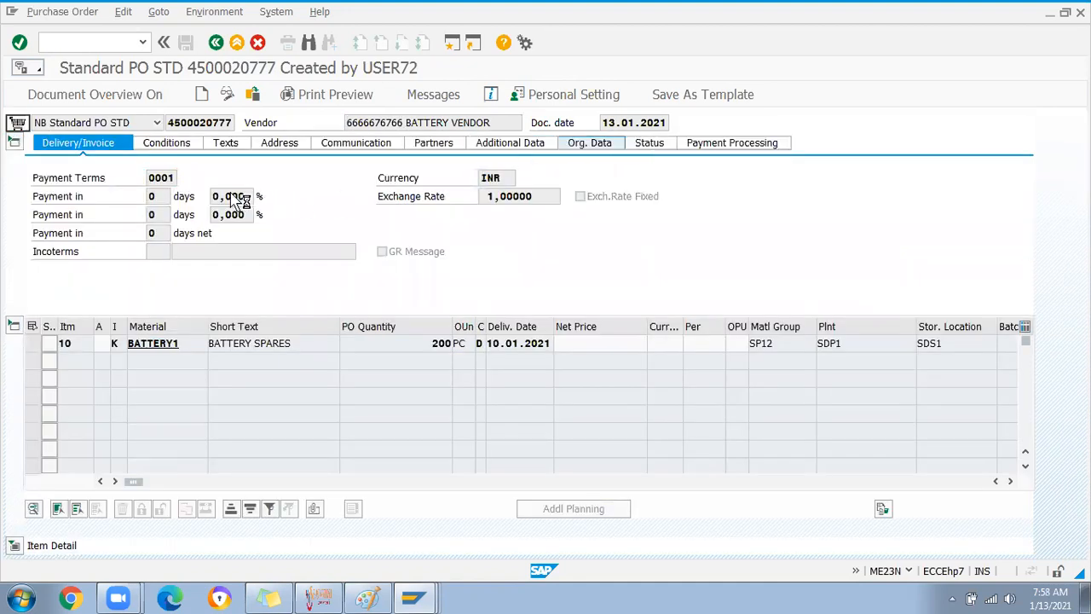
pyautogui.moveTo(135, 177); pyautogui.dragTo(170, 180)
pyautogui.hotkey('ctrl', 'c')
pyautogui.hotkey('alt', 'Tab')
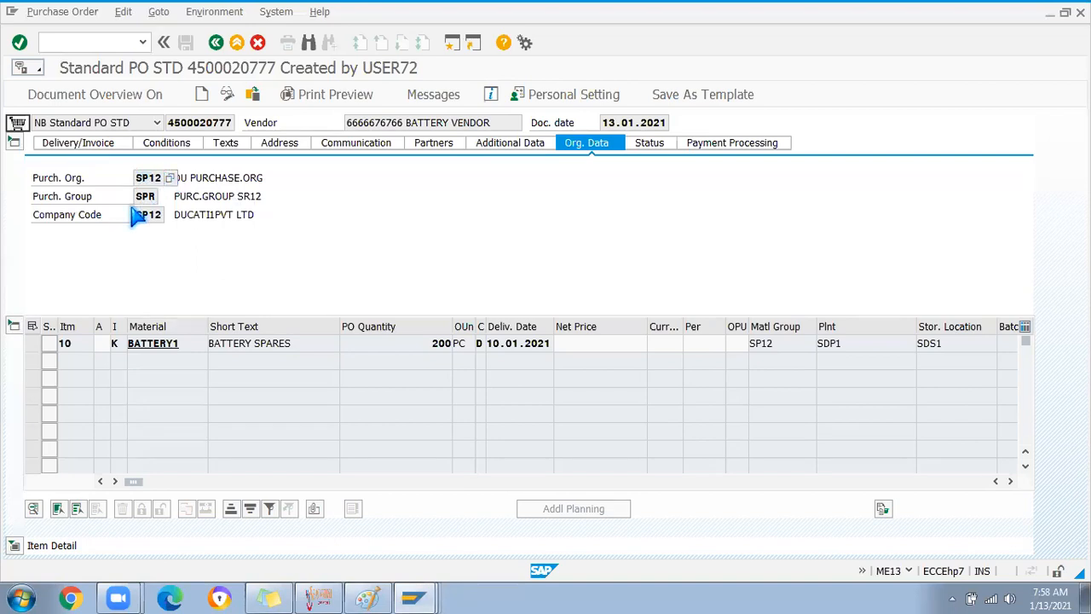
pyautogui.hotkey('ctrl', 'v')
# Paste plant SDP1 and display the consignment info record
pyautogui.click(124, 212)
pyautogui.moveTo(861, 344); pyautogui.dragTo(666, 347)
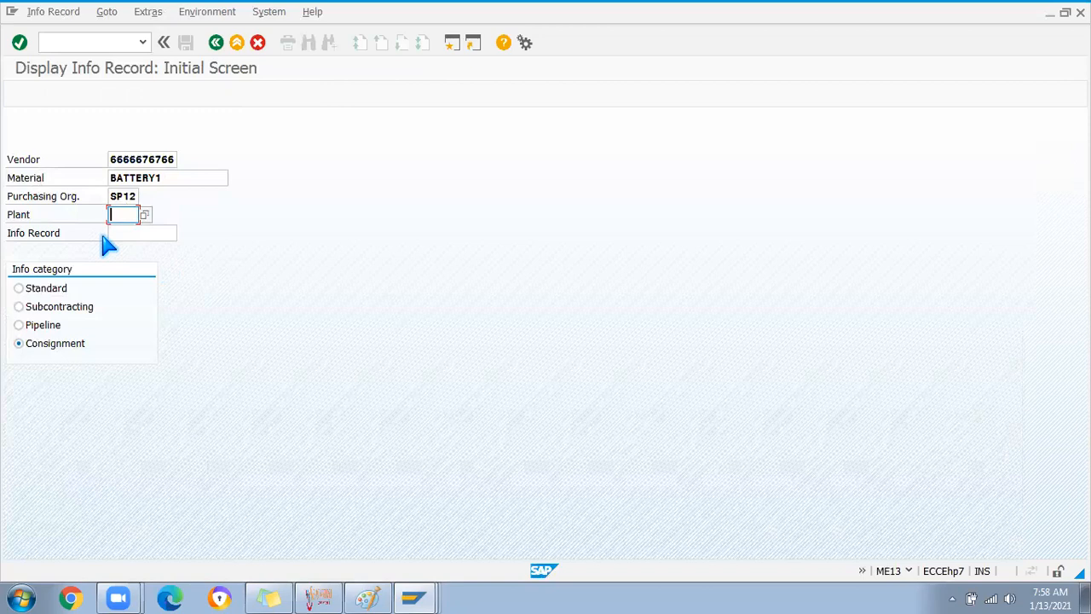
pyautogui.hotkey('ctrl', 'v')
pyautogui.press('Return')
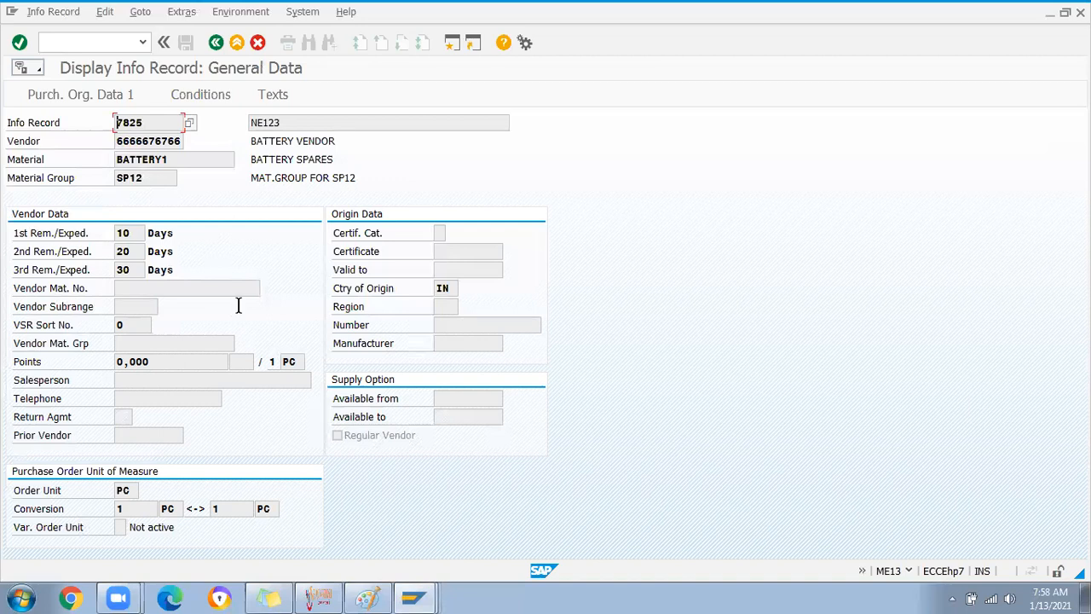
# Display info record 7825's purchasing organization data, highlighting the 100,00 INR net price per 1 PC
pyautogui.press('Return')
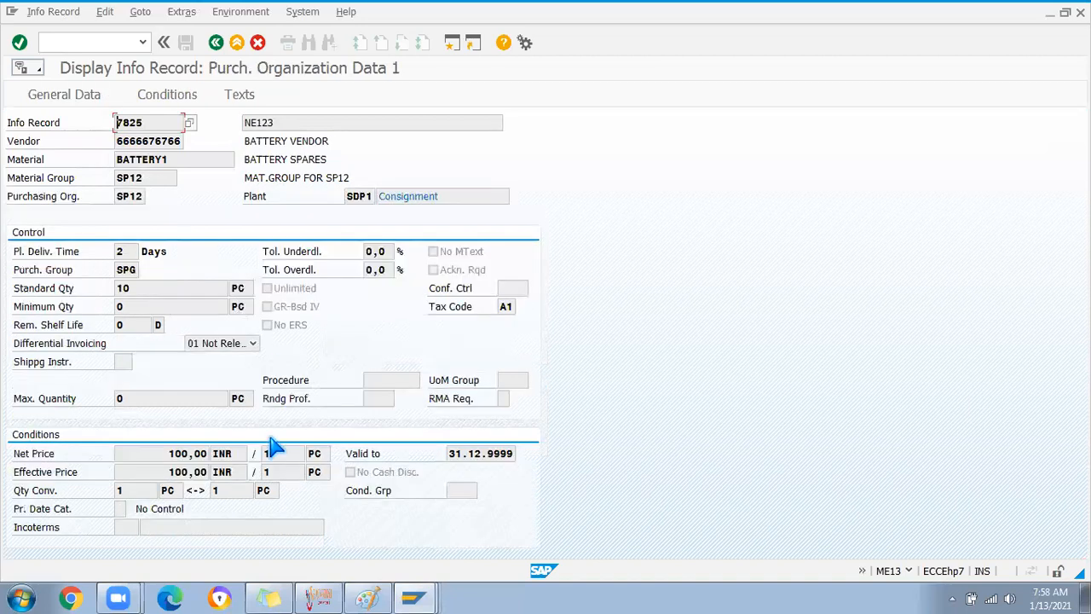
pyautogui.moveTo(159, 454); pyautogui.dragTo(210, 454)
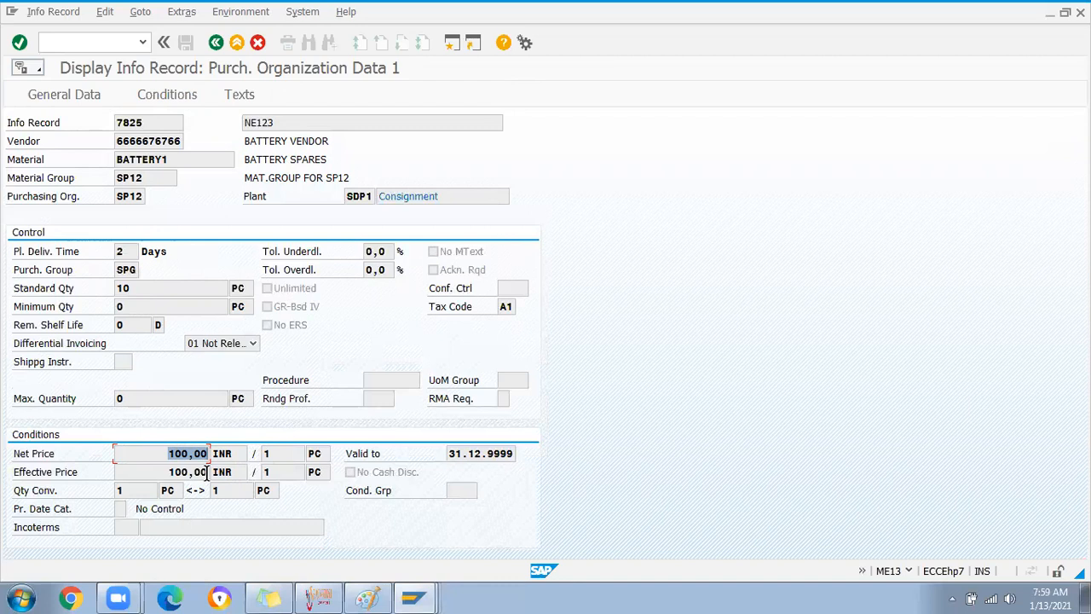
pyautogui.click(271, 455)
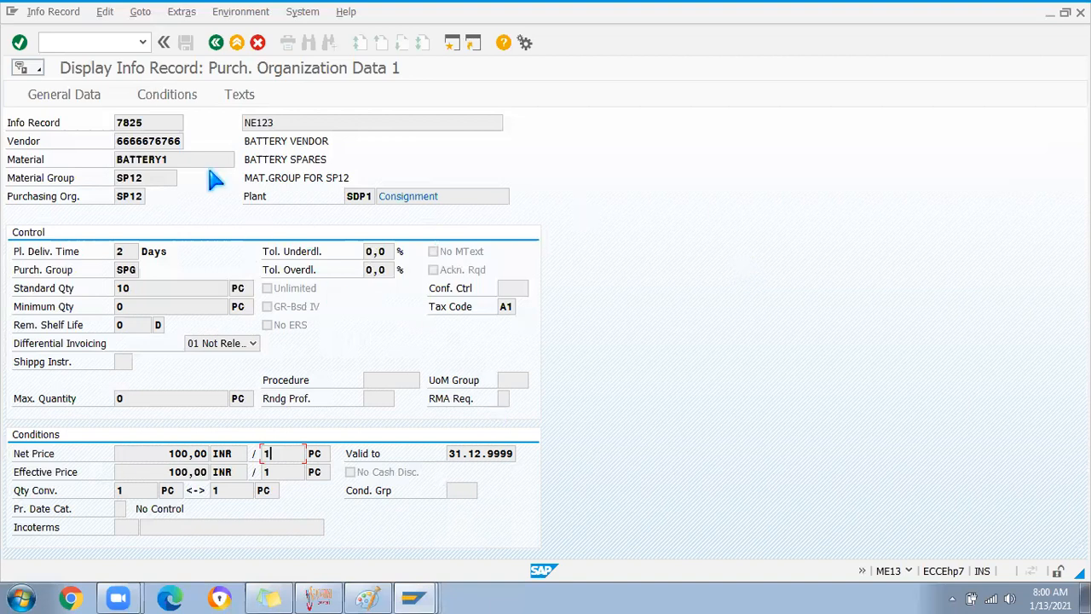
pyautogui.click(99, 44)
pyautogui.write('/nme23n')
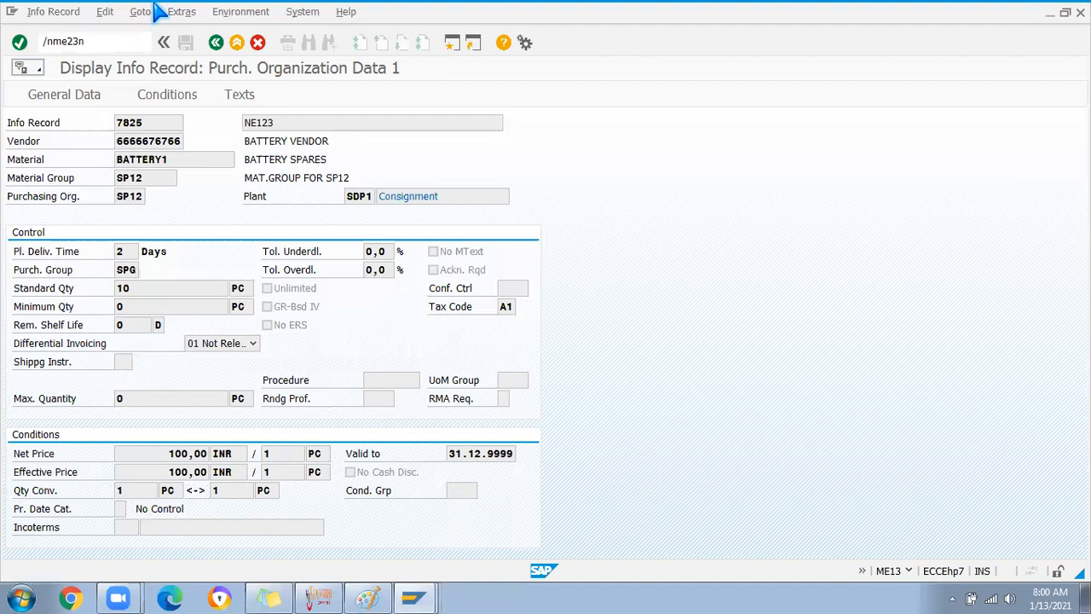
pyautogui.press('Return')
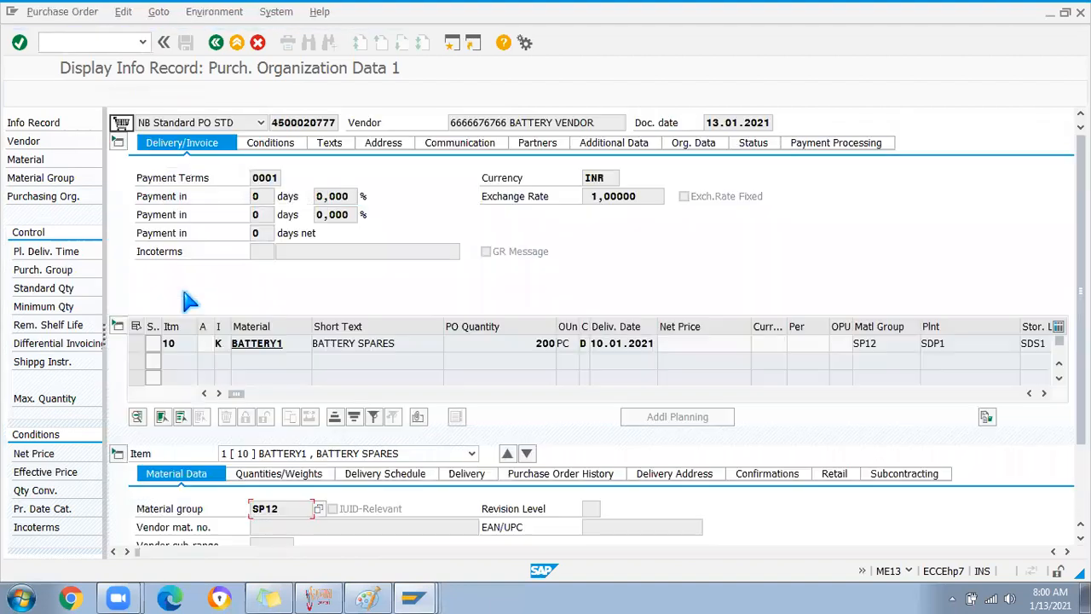
pyautogui.click(228, 342)
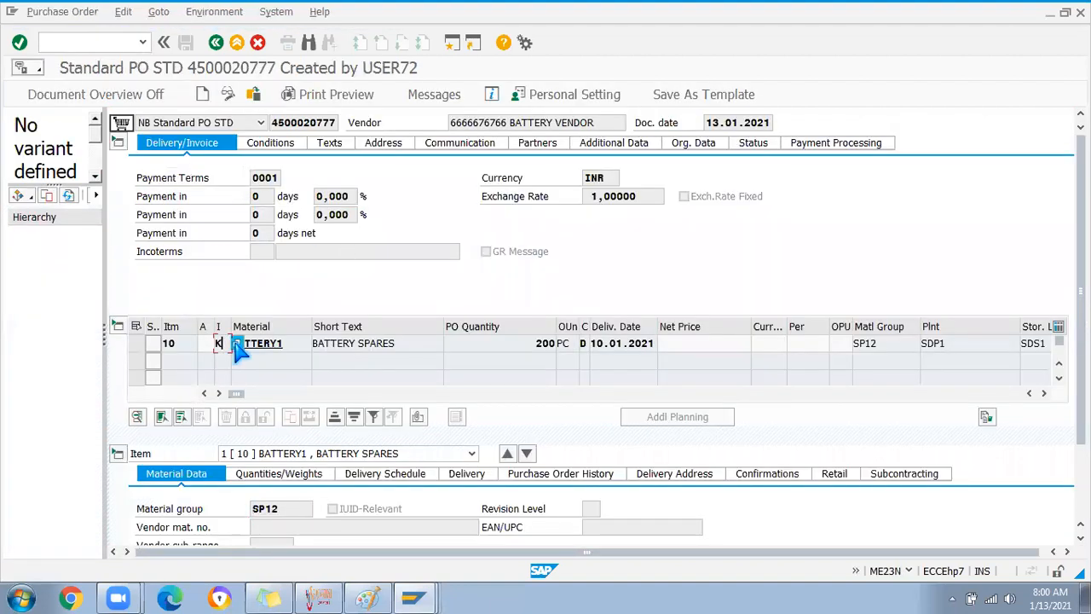
pyautogui.press('F4')
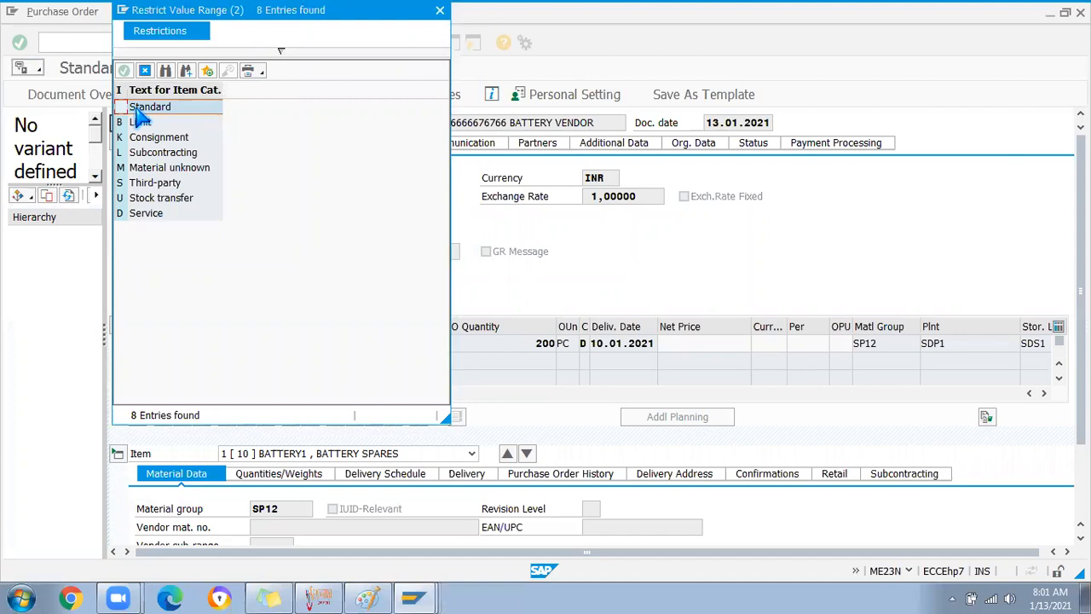
# Review the Consignment, Subcontracting, Stock transfer and Service item categories, then close the list unchanged
pyautogui.click(151, 139)
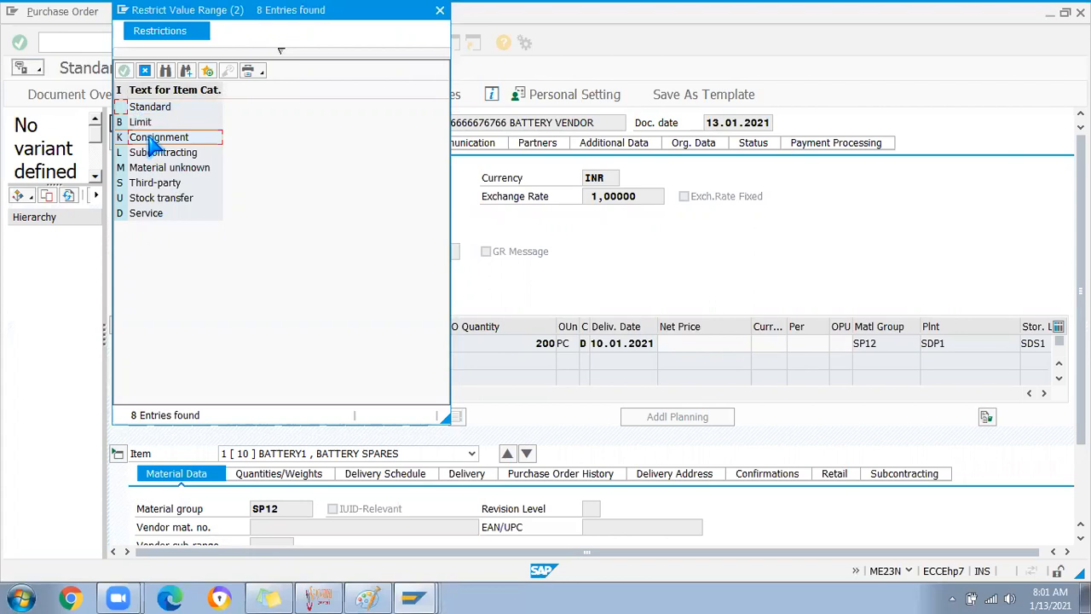
pyautogui.click(146, 157)
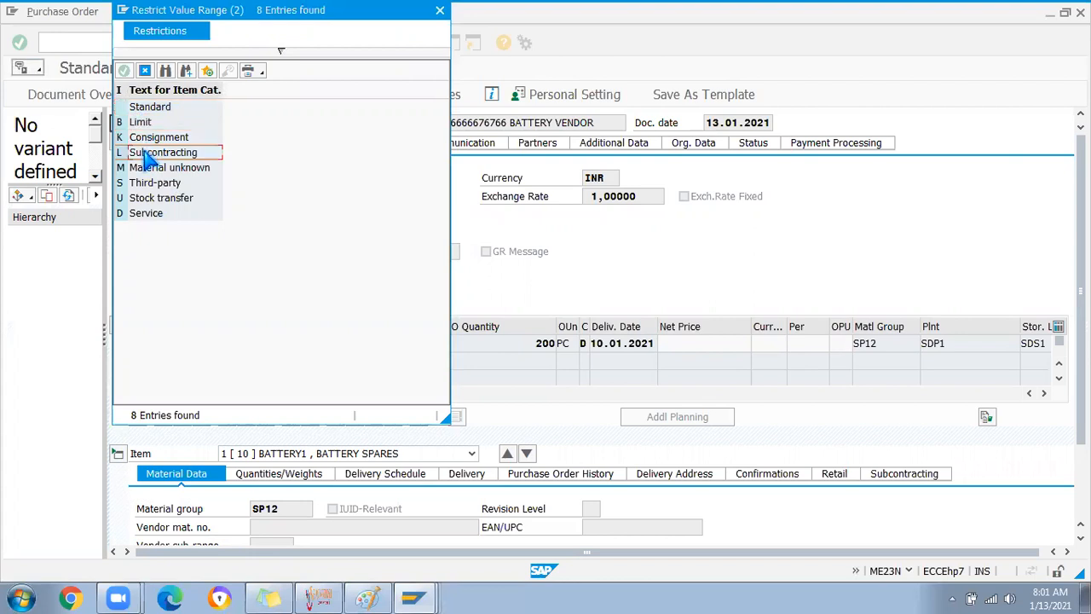
pyautogui.click(142, 201)
pyautogui.click(145, 214)
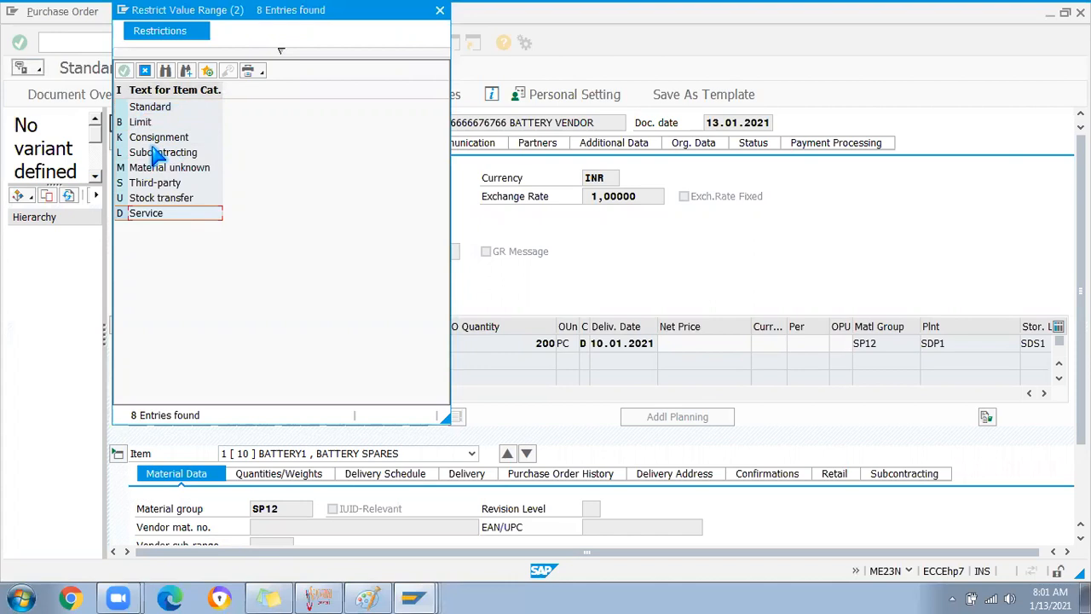
pyautogui.click(439, 12)
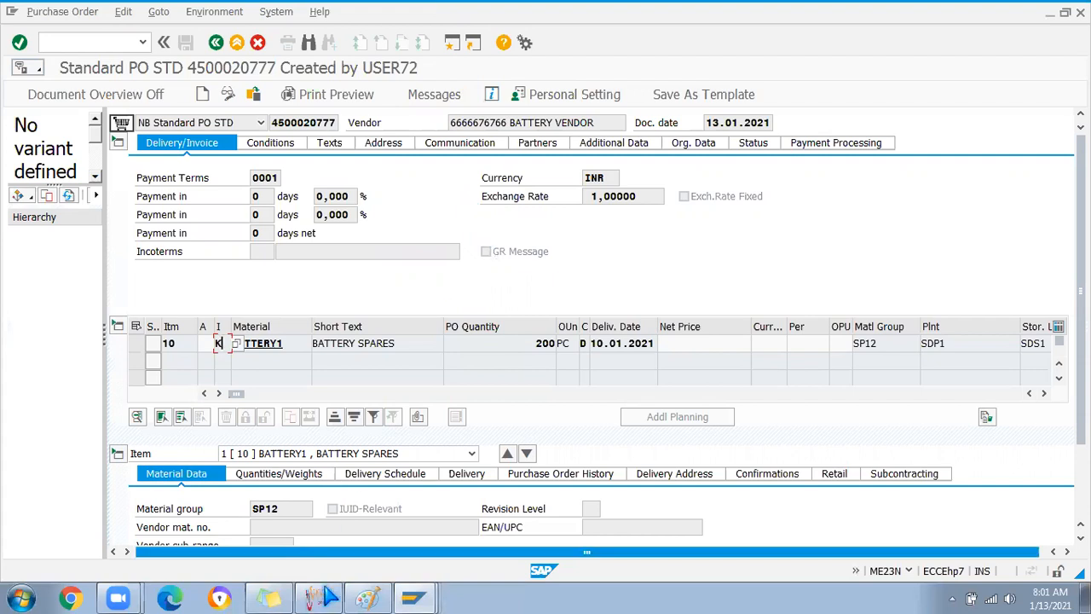
pyautogui.click(329, 597)
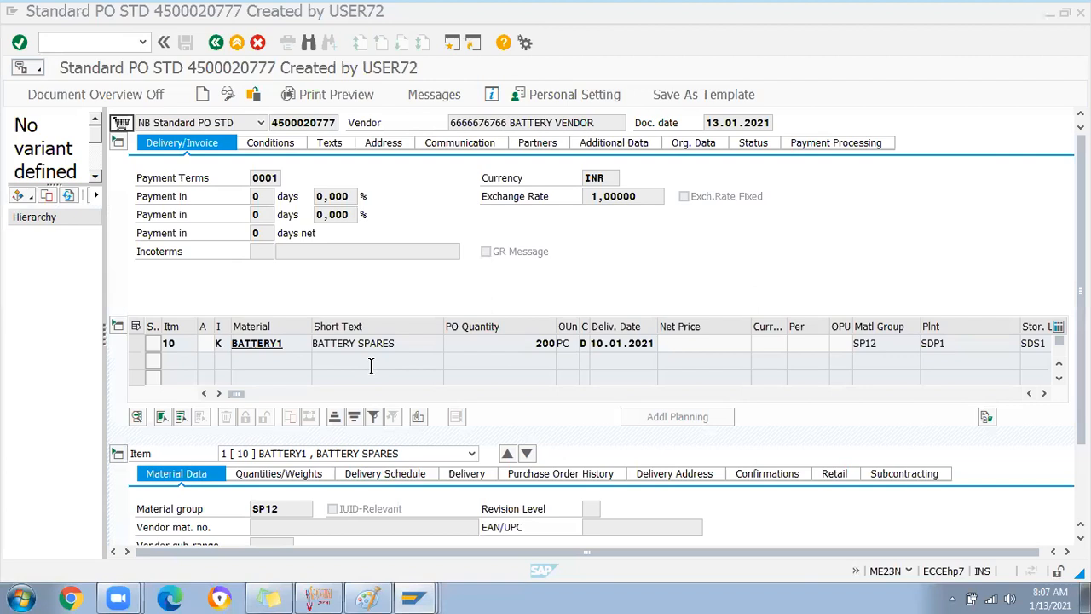
# Try launching the material document list with /nmb51, then show the open SAP windows
pyautogui.click(56, 43)
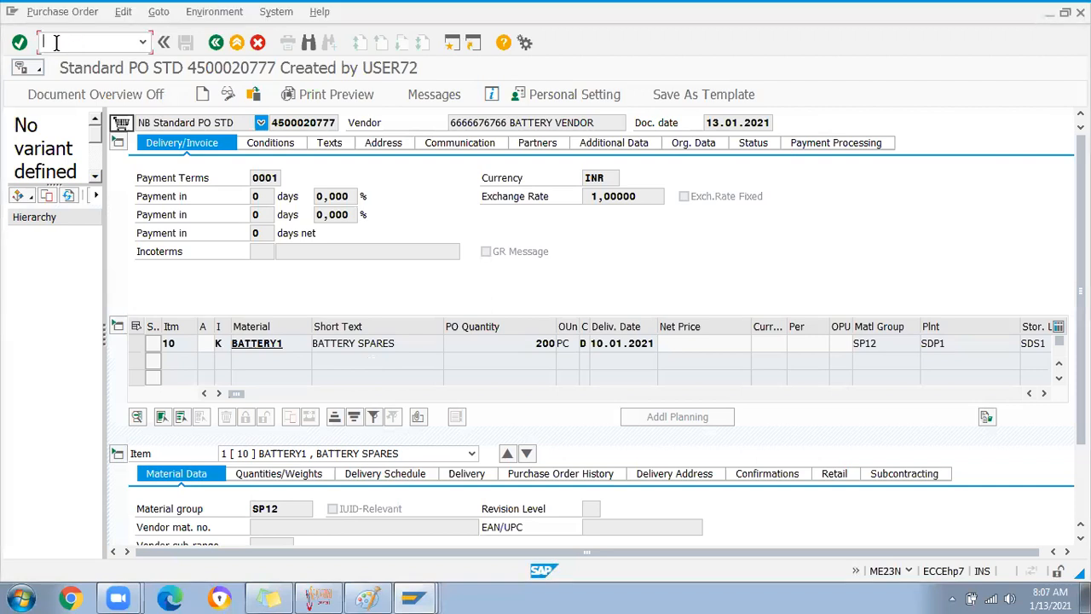
pyautogui.write('/nmb51')
pyautogui.press('Return')
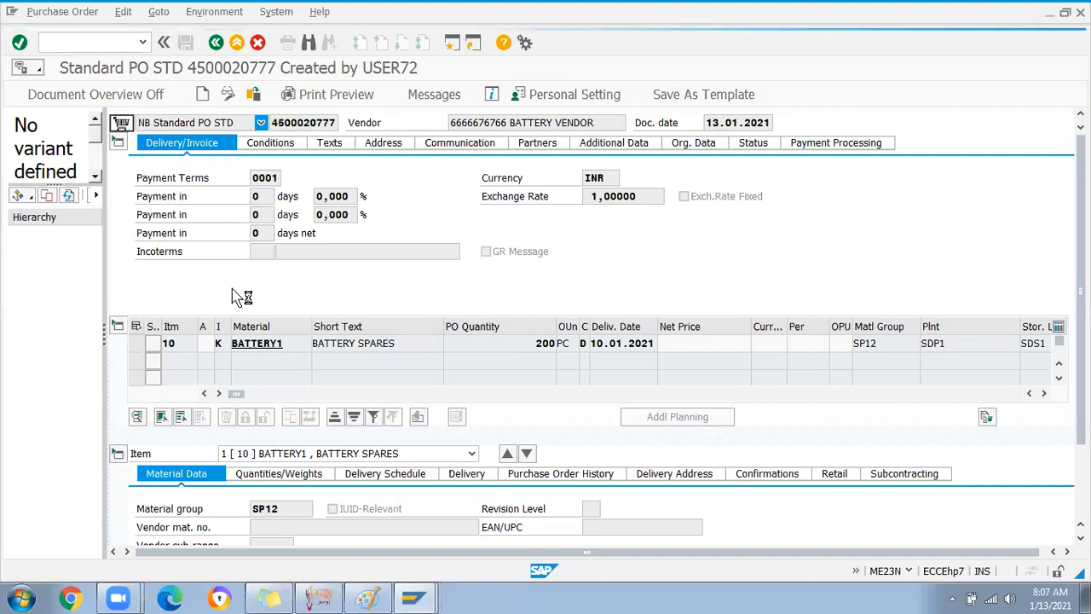
pyautogui.click(412, 597)
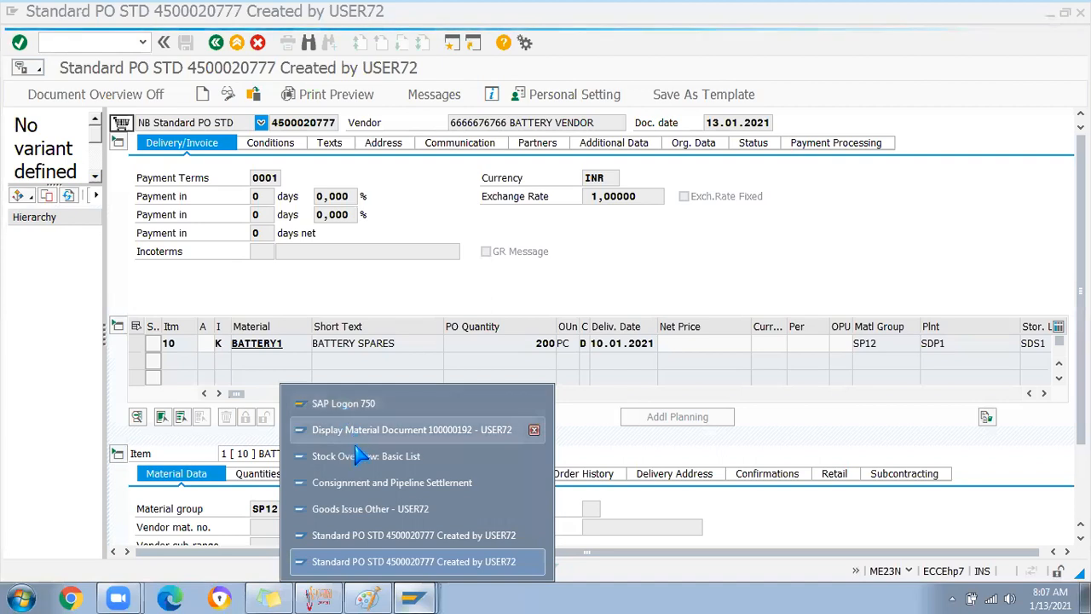
# Log on to SAP MM from SAP Logon 750 with the saved user and password
pyautogui.click(341, 406)
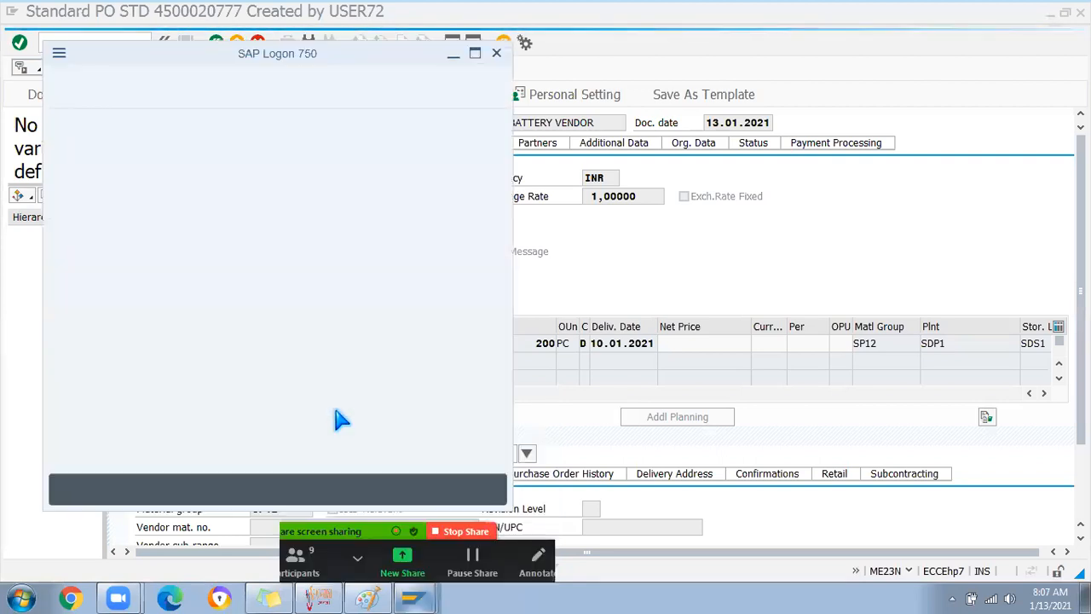
pyautogui.doubleClick(286, 266)
pyautogui.click(158, 176)
pyautogui.press('Tab')
pyautogui.write('******')
pyautogui.press('Return')
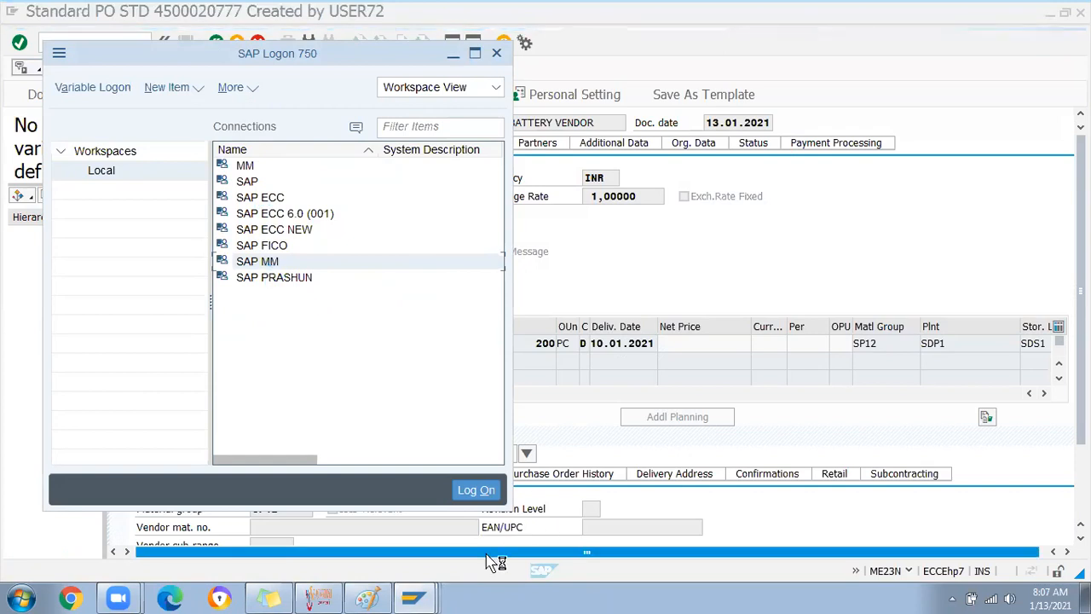
# Start a fresh SAP MM logon for client 800 and pick the saved user name
pyautogui.click(414, 598)
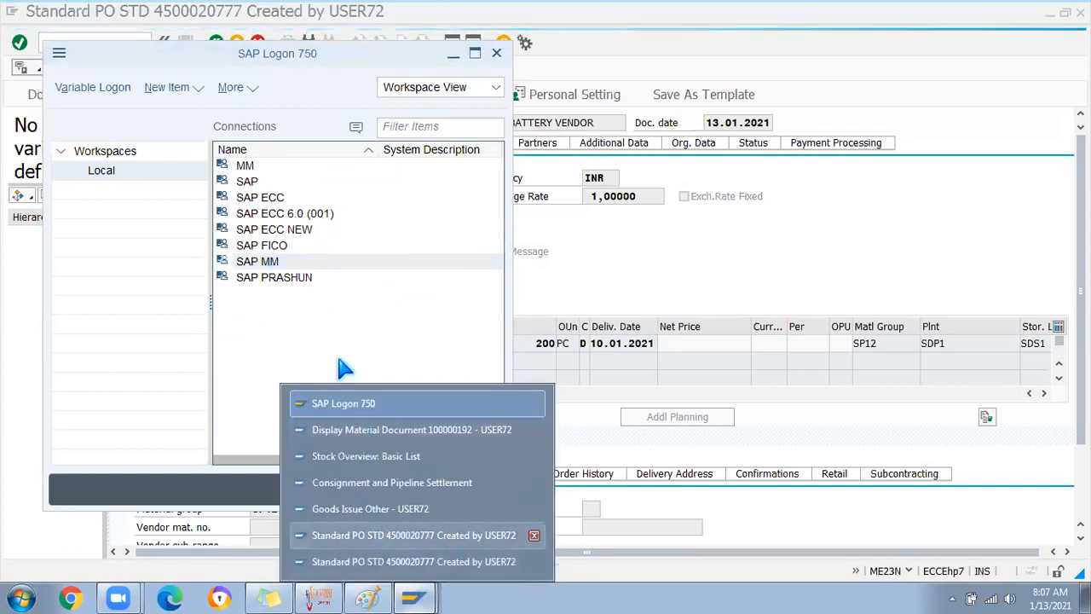
pyautogui.doubleClick(277, 264)
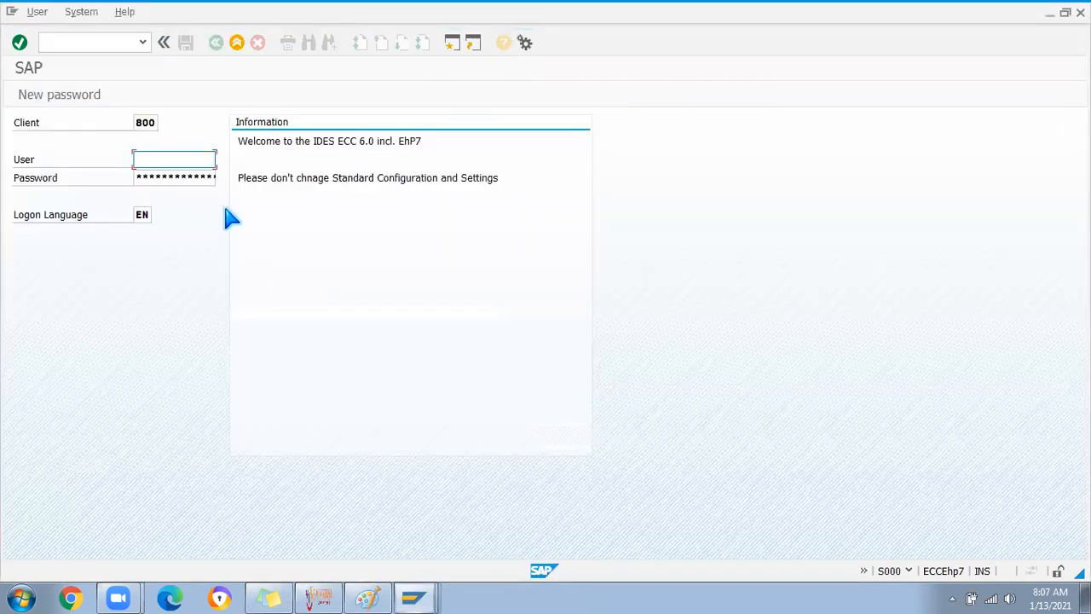
pyautogui.click(162, 162)
pyautogui.click(159, 174)
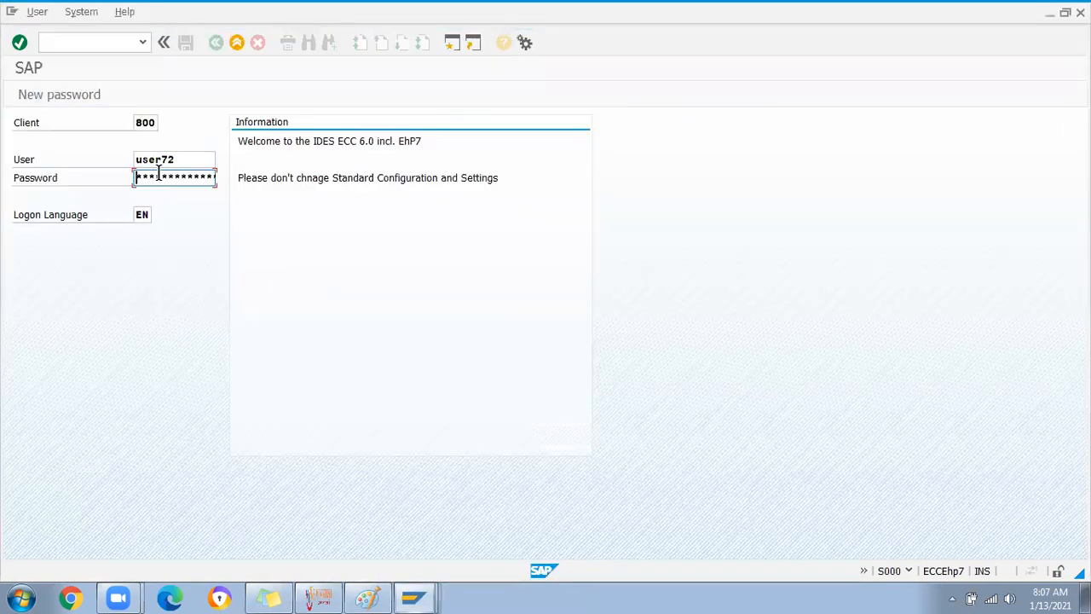
# Submit the logon, dismiss the connection error, and continue this logon, ending other sessions
pyautogui.press('Return')
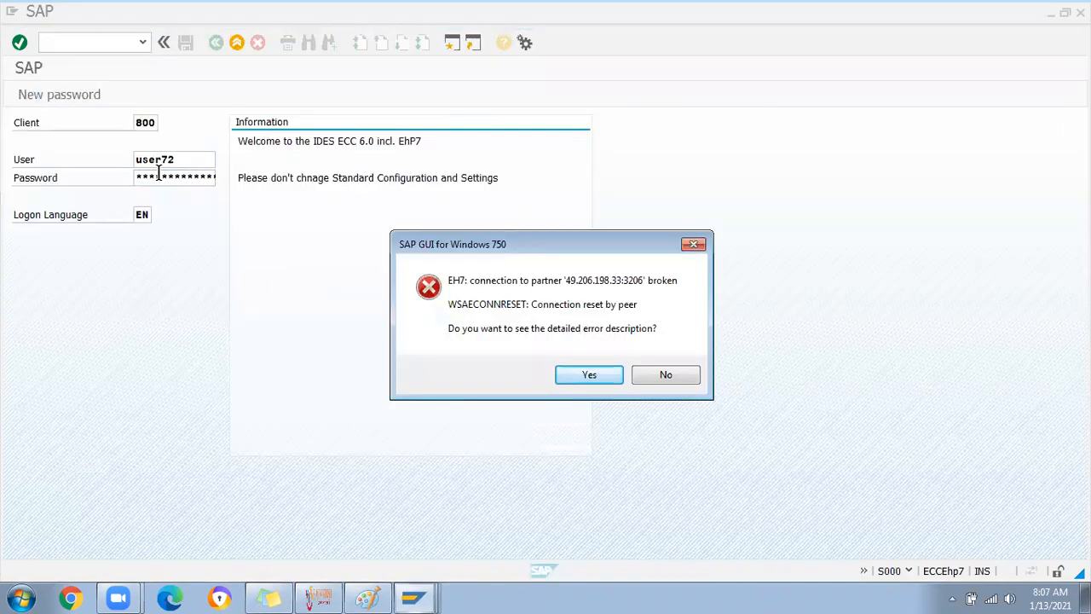
pyautogui.click(687, 380)
pyautogui.press('Right')
pyautogui.press('Right')
pyautogui.press('Right')
pyautogui.press('Right')
pyautogui.press('Right')
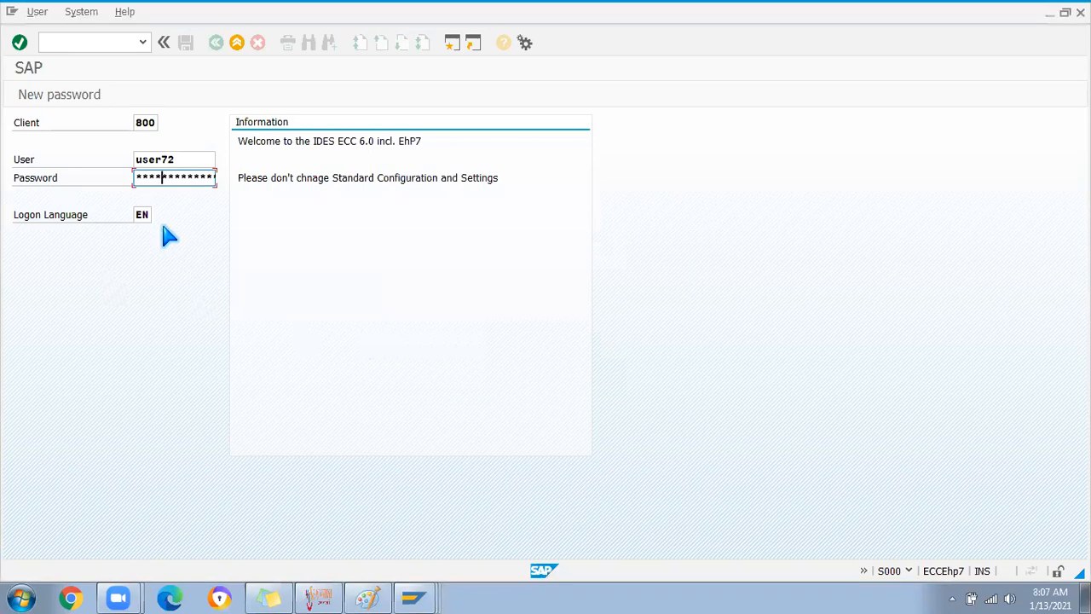
pyautogui.press('Return')
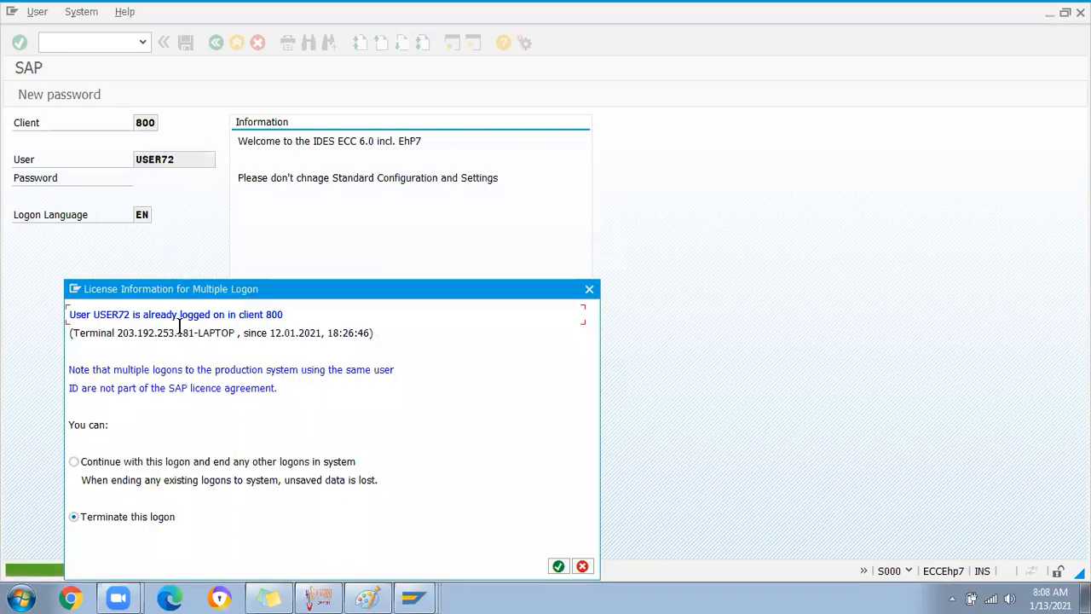
pyautogui.click(99, 461)
pyautogui.press('Return')
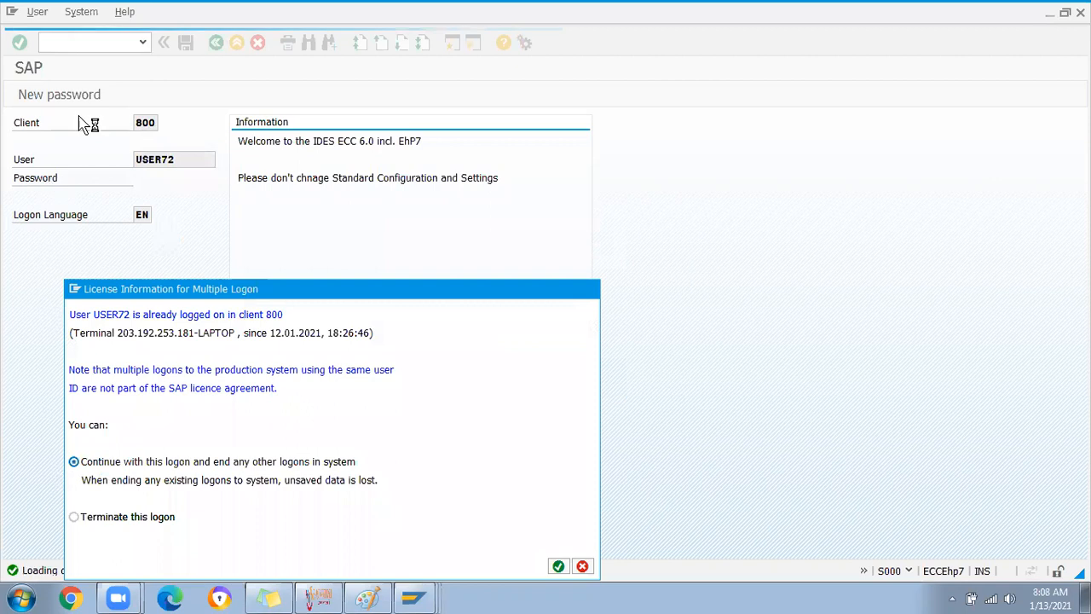
# Open MB51 and list the special stock indicator options, noting customer consignment
pyautogui.write('mb51')
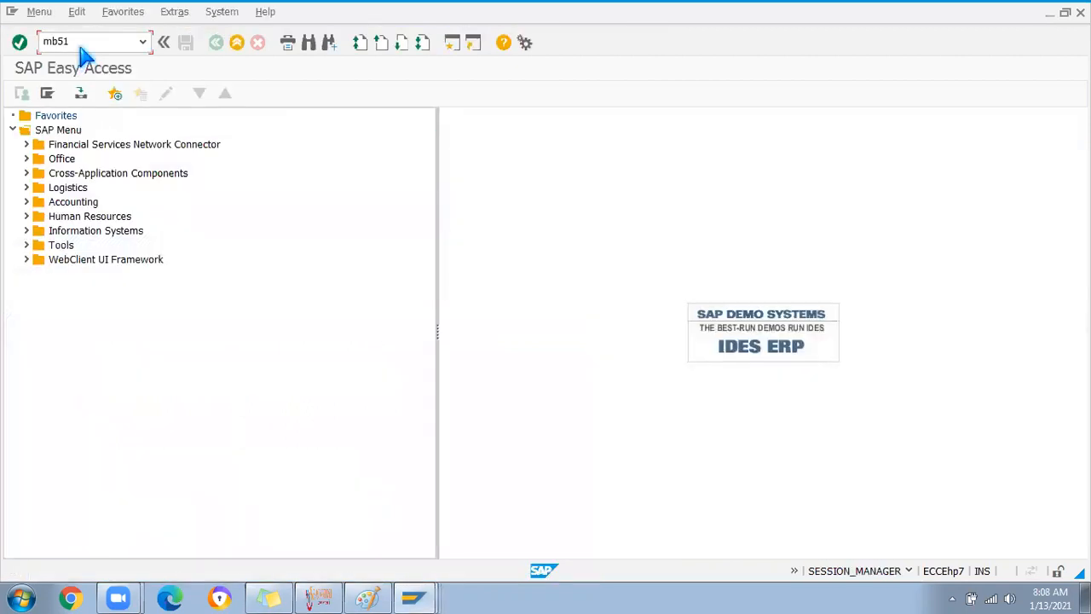
pyautogui.press('Return')
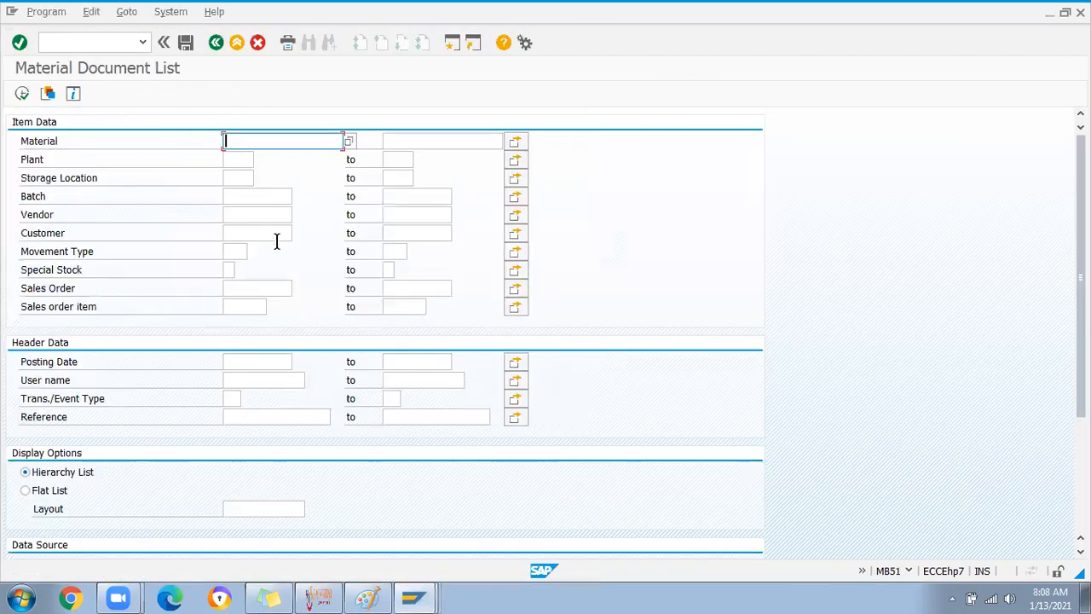
pyautogui.click(229, 269)
pyautogui.click(239, 269)
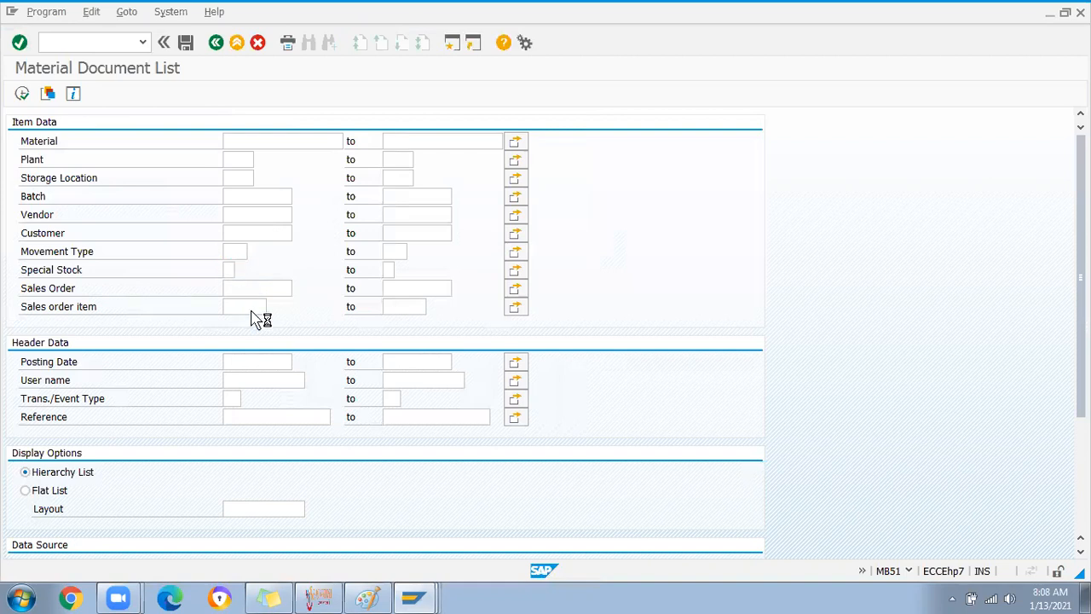
pyautogui.click(281, 447)
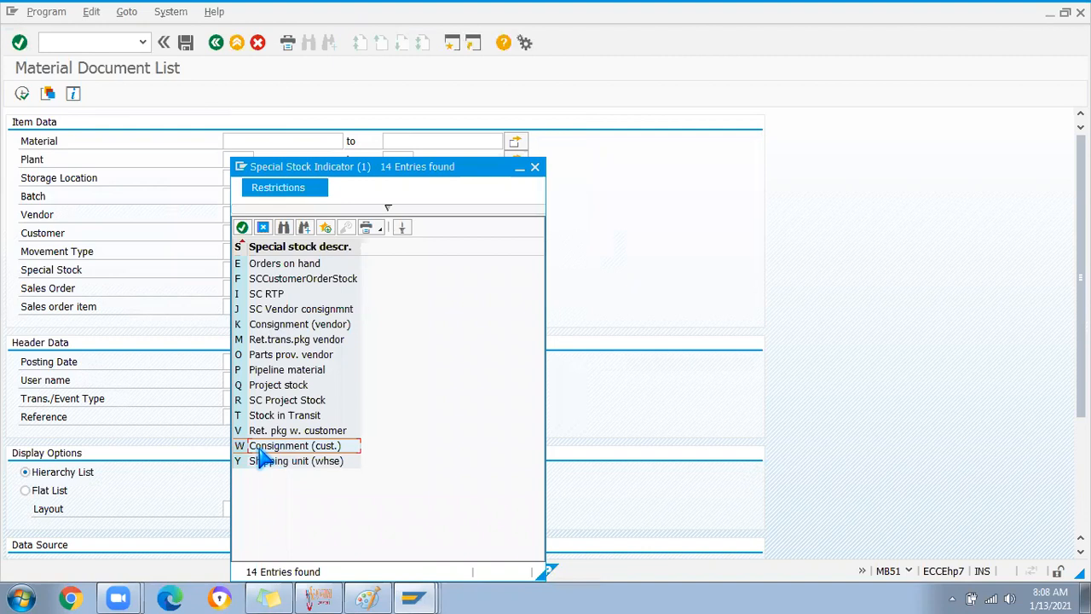
# Choose special stock K (vendor consignment), enter the plant SDP1, and run the report
pyautogui.click(285, 330)
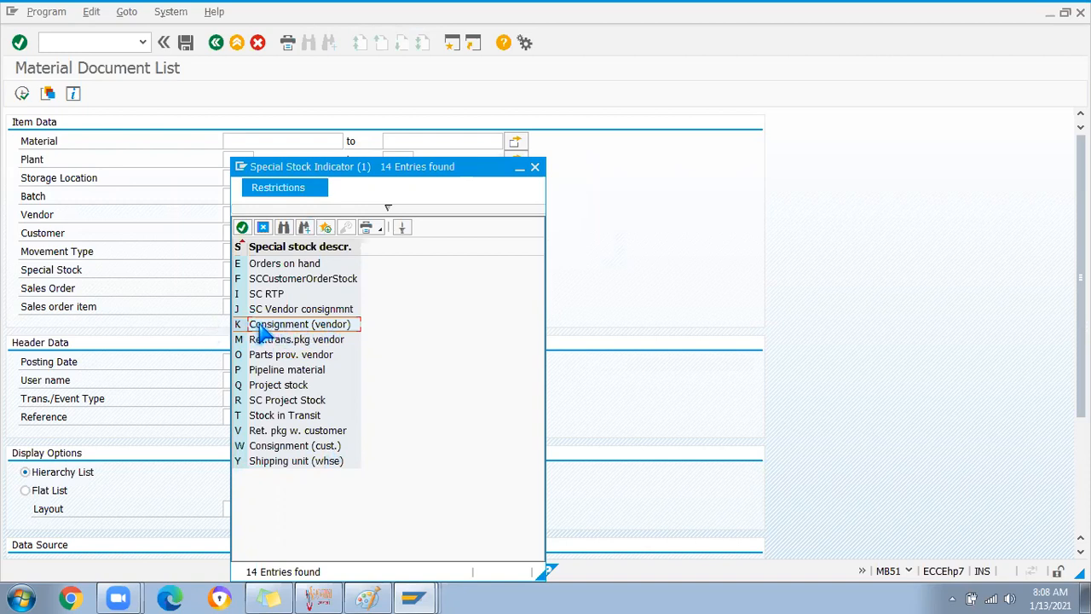
pyautogui.click(277, 445)
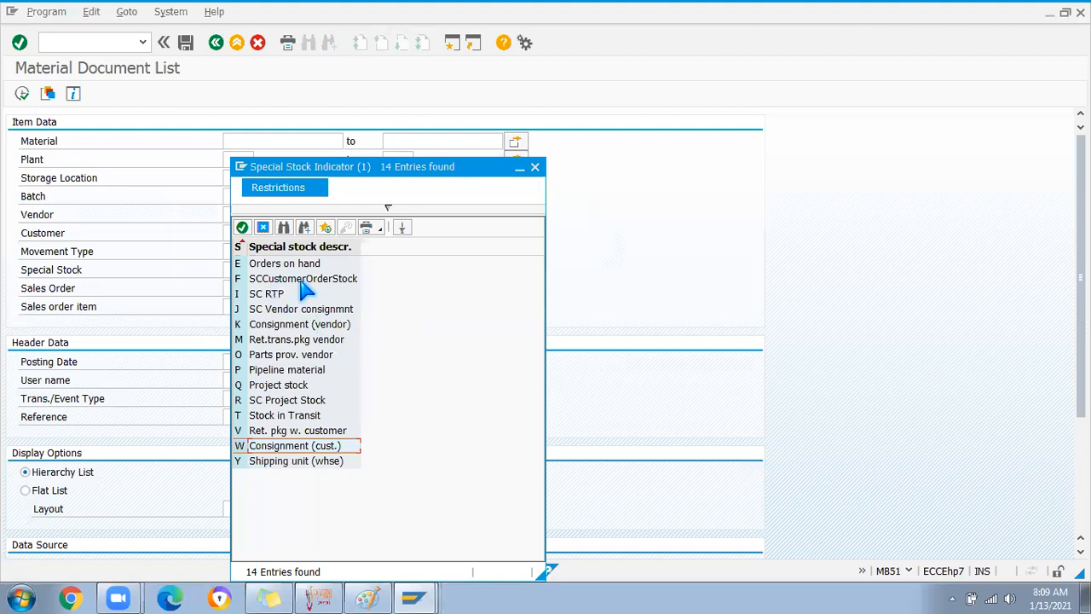
pyautogui.doubleClick(256, 325)
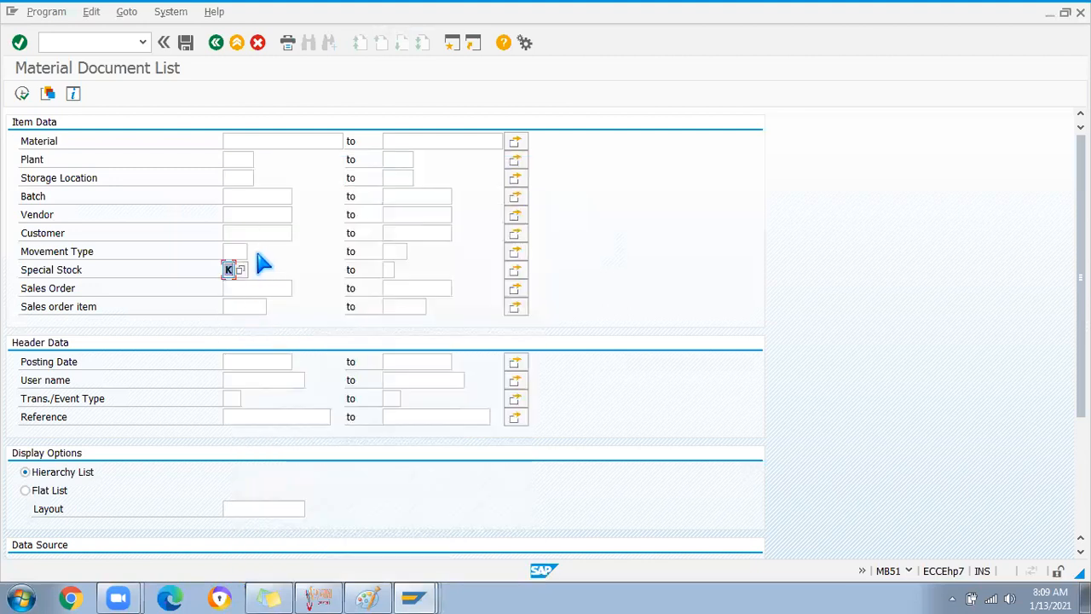
pyautogui.click(231, 159)
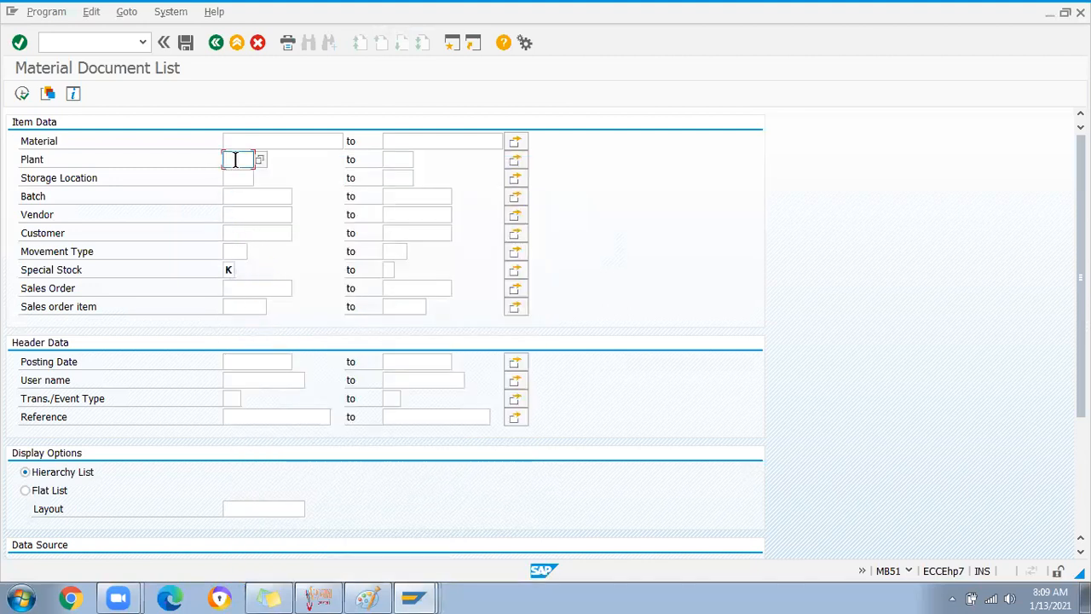
pyautogui.write('SCP1')
pyautogui.click(23, 92)
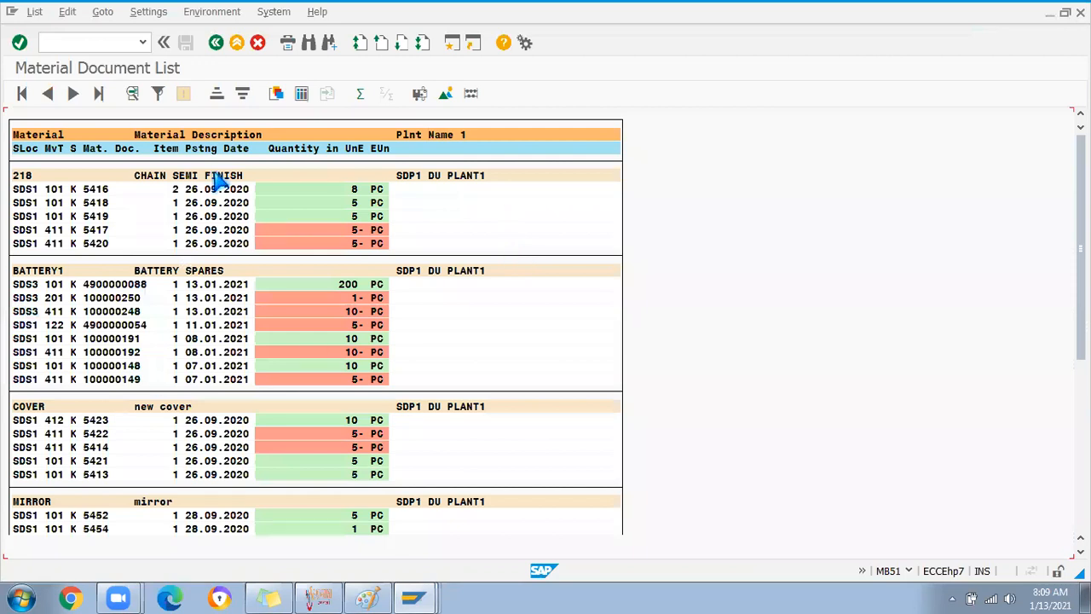
# Scroll through the special stock K document list, checking COVER's 412 movement and document 5399's quantity
pyautogui.scroll(-1, 235, 298)
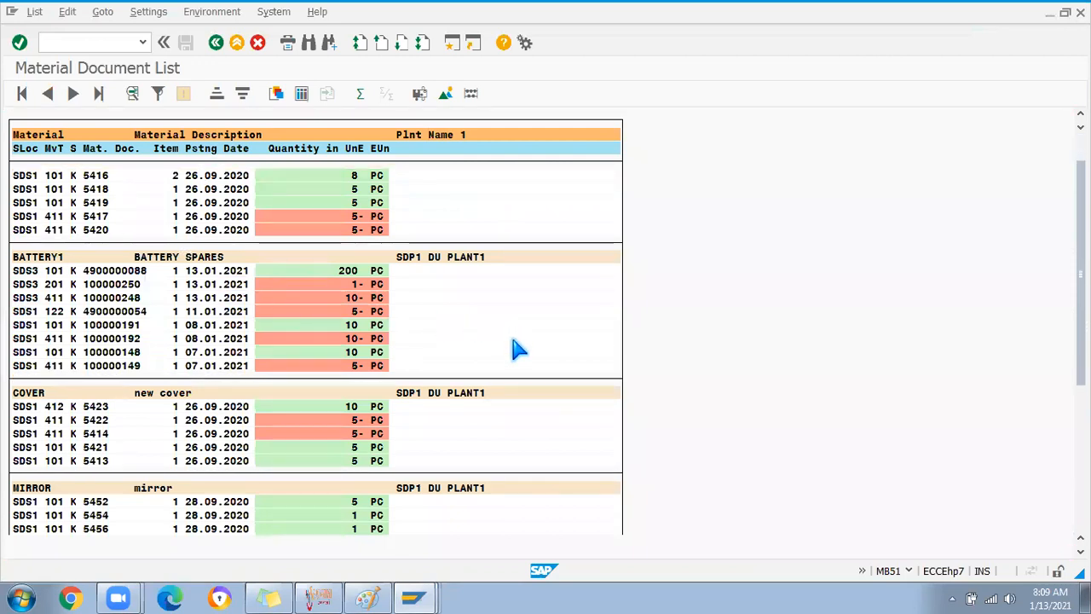
pyautogui.scroll(-5, 506, 368)
pyautogui.scroll(-1, 506, 378)
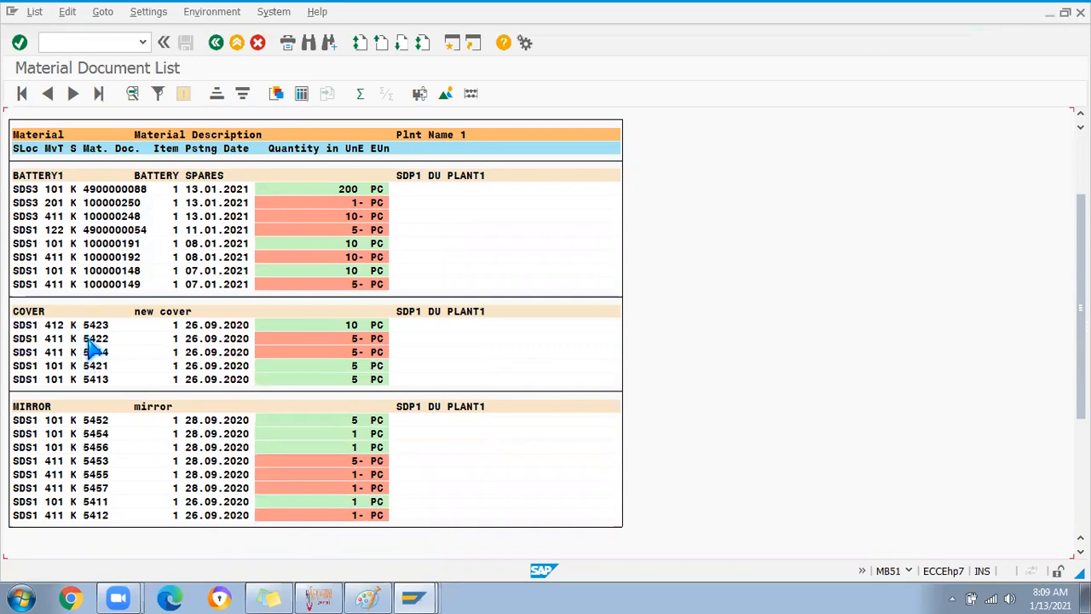
pyautogui.click(54, 325)
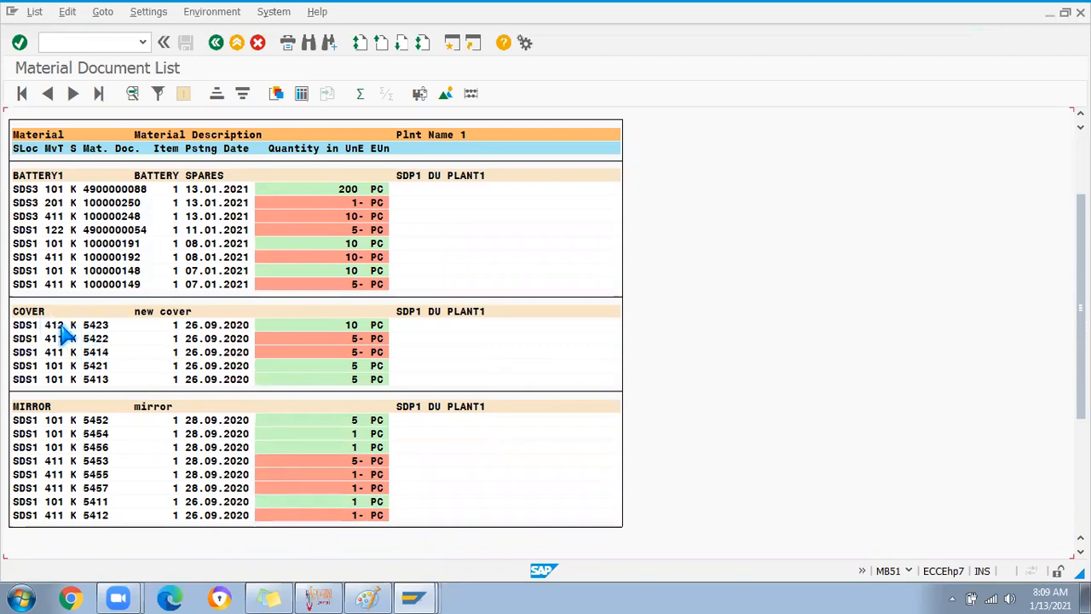
pyautogui.scroll(-1, 132, 412)
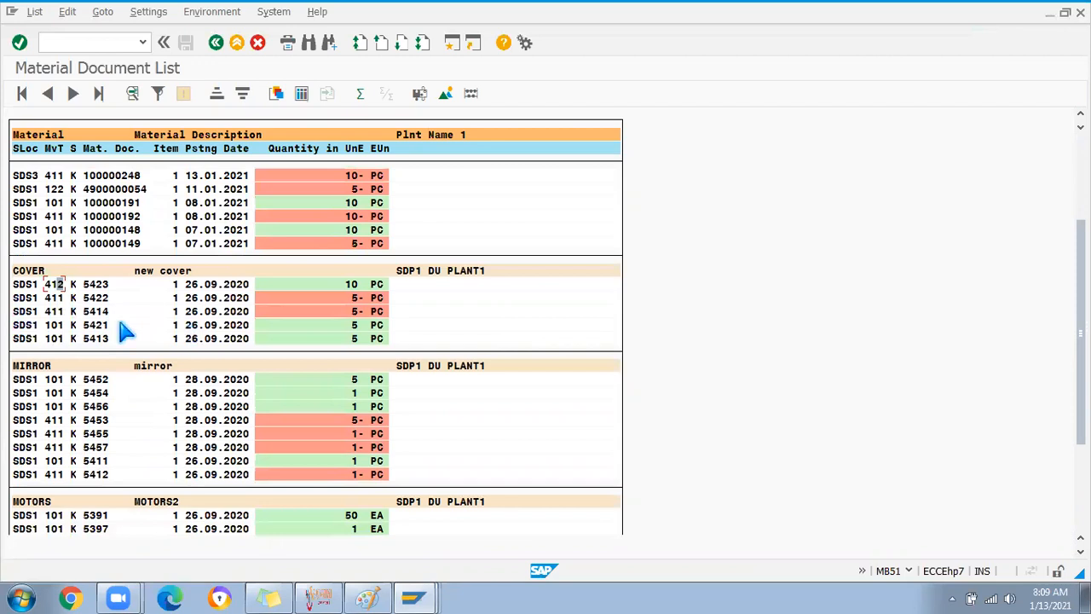
pyautogui.scroll(-3, 141, 385)
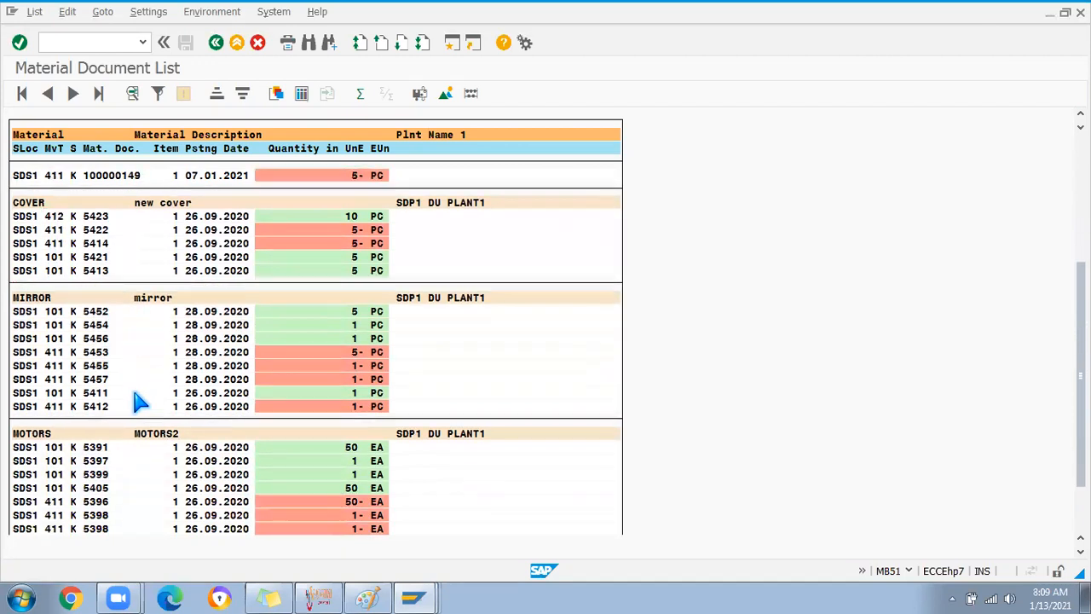
pyautogui.click(355, 432)
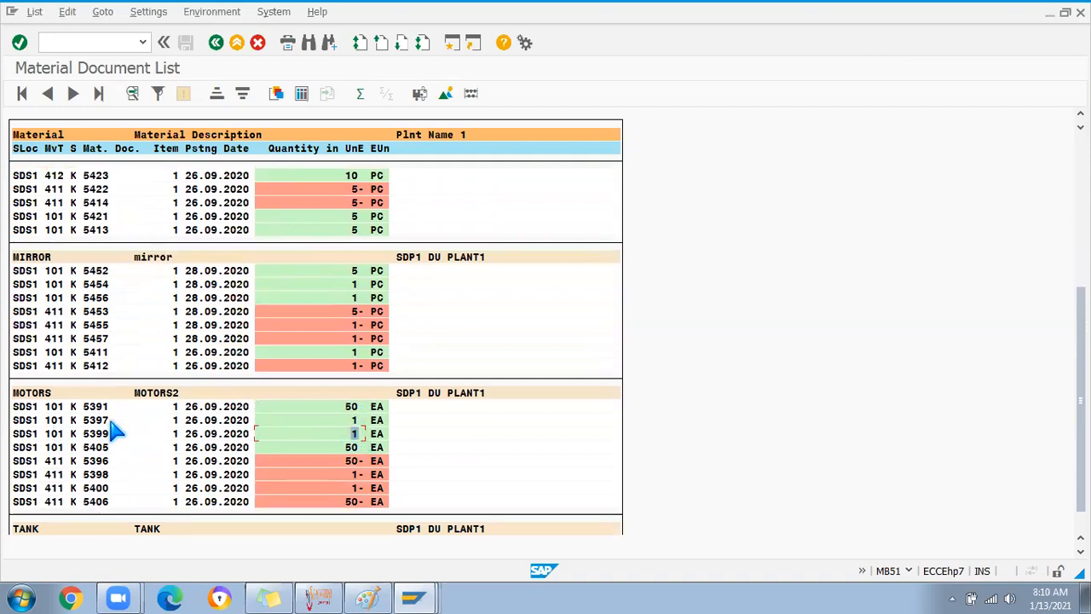
pyautogui.scroll(-1, 83, 458)
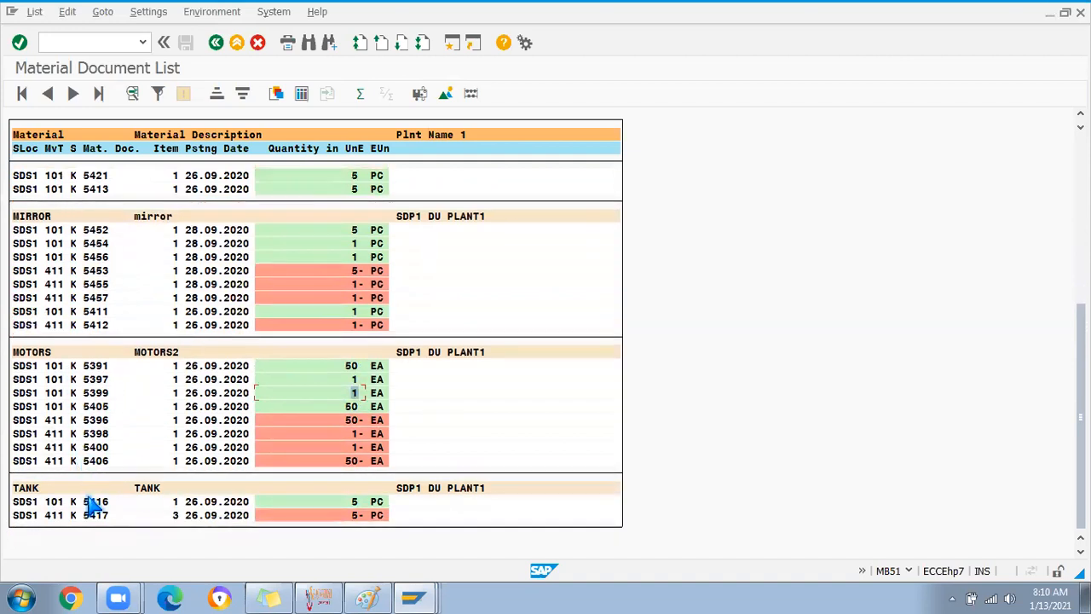
pyautogui.scroll(2, 89, 505)
pyautogui.scroll(5, 92, 505)
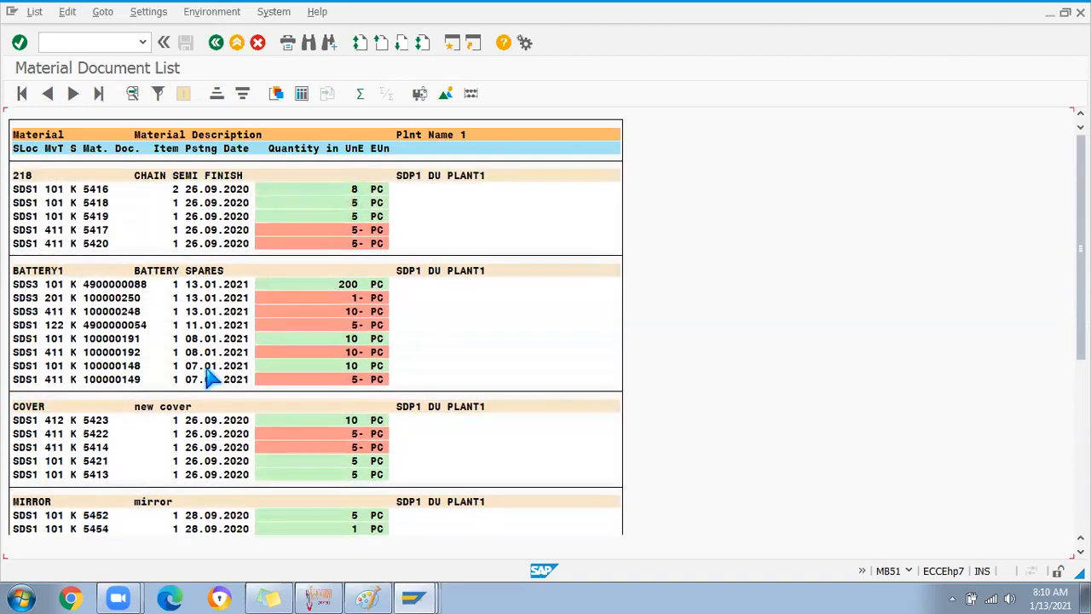
pyautogui.scroll(-2, 171, 409)
pyautogui.scroll(-3, 145, 456)
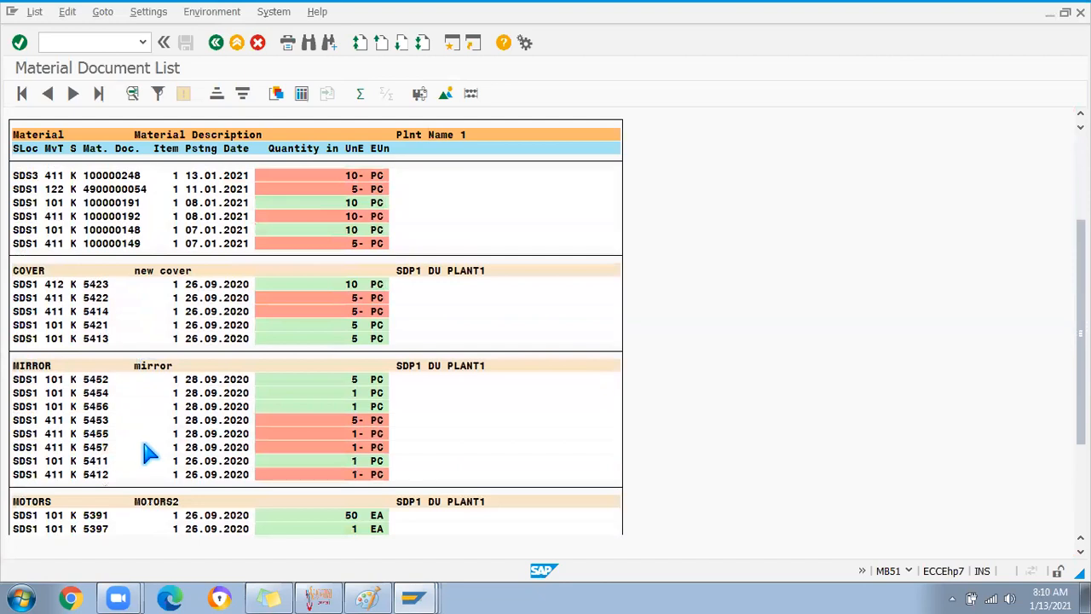
pyautogui.scroll(-3, 144, 451)
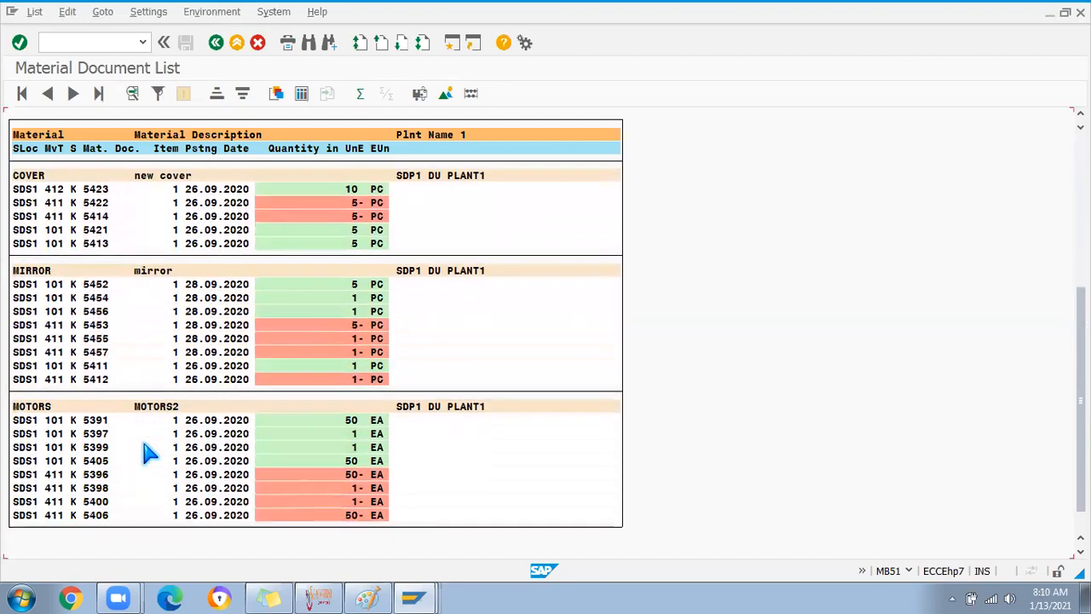
pyautogui.scroll(-1, 145, 453)
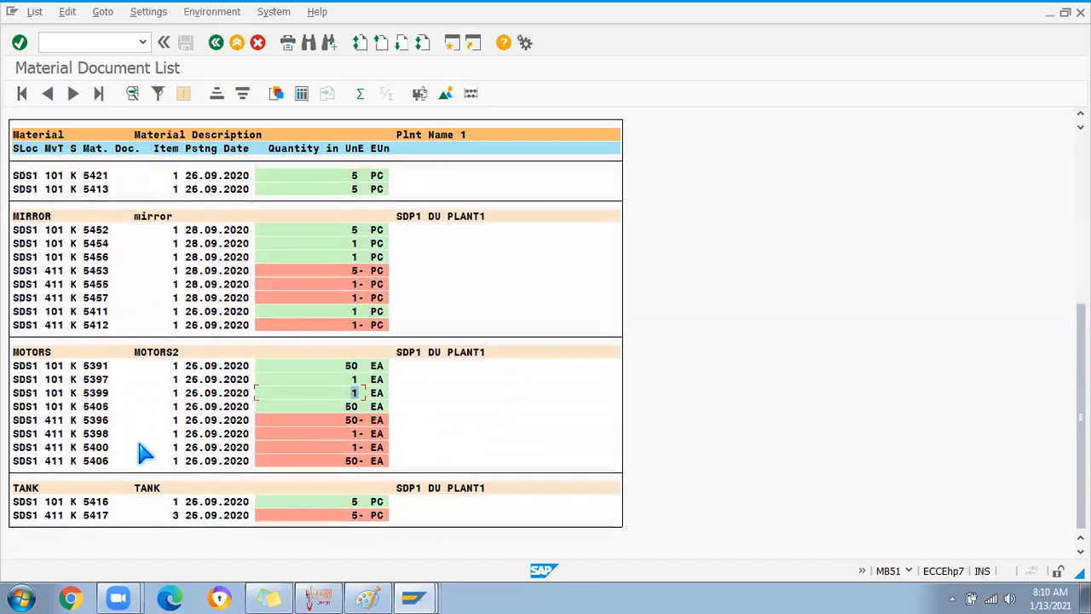
pyautogui.scroll(2, 142, 450)
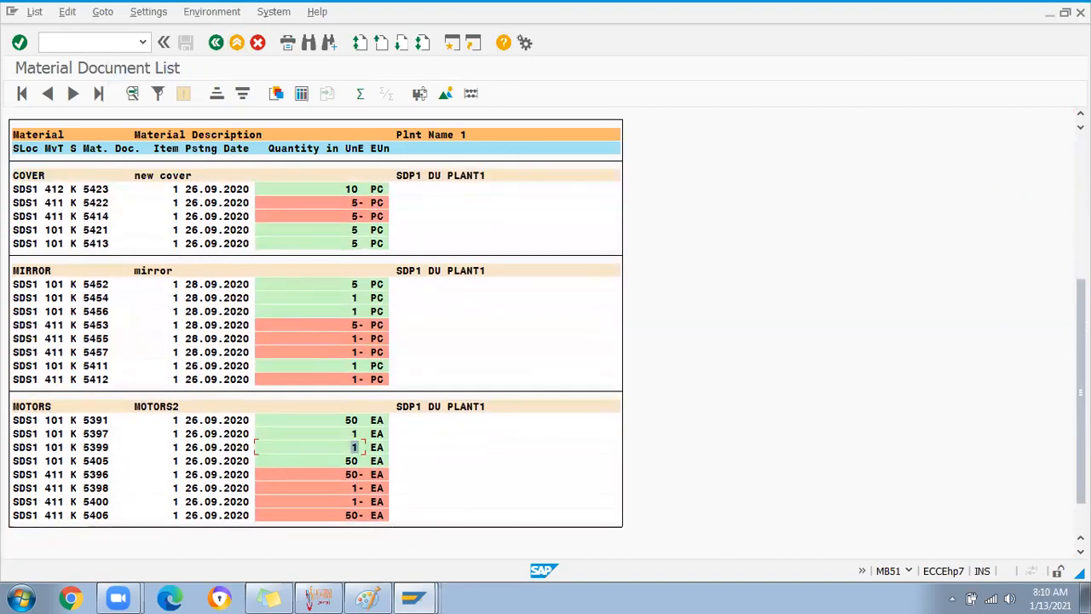
pyautogui.scroll(8, 801, 210)
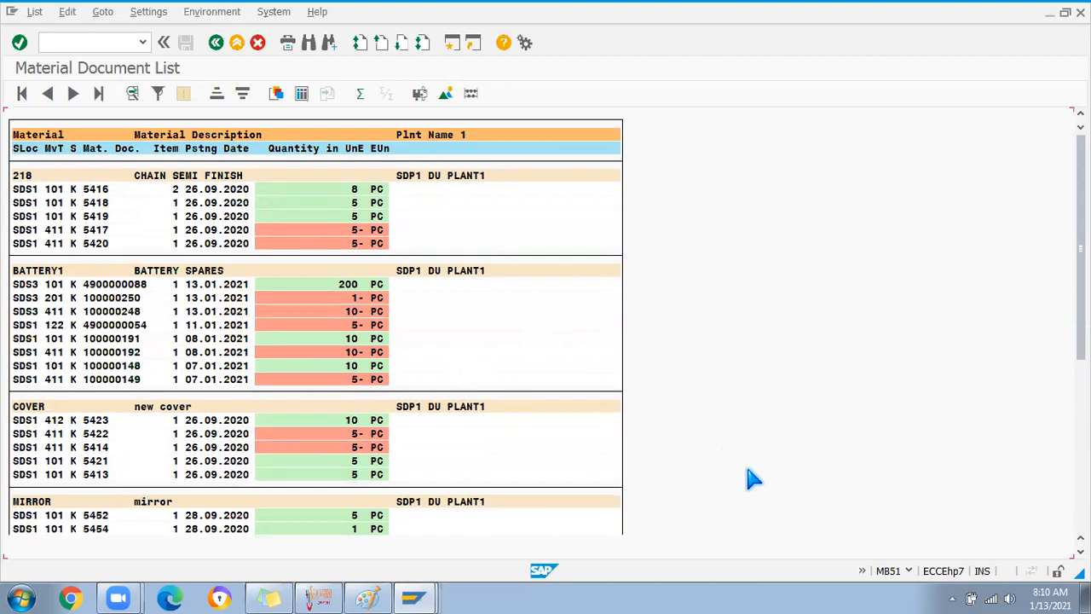
pyautogui.click(495, 584)
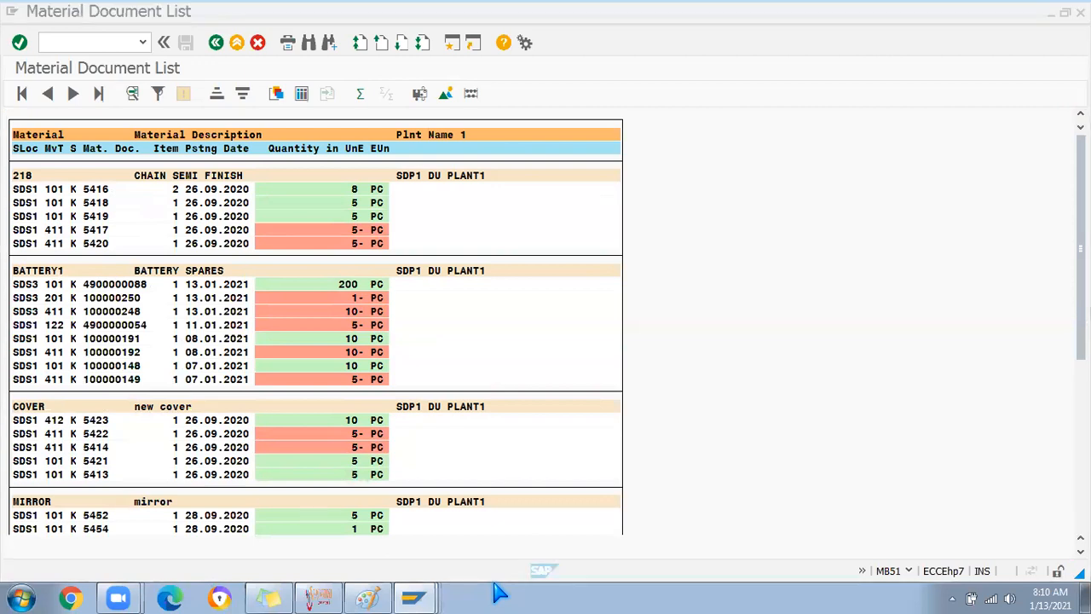